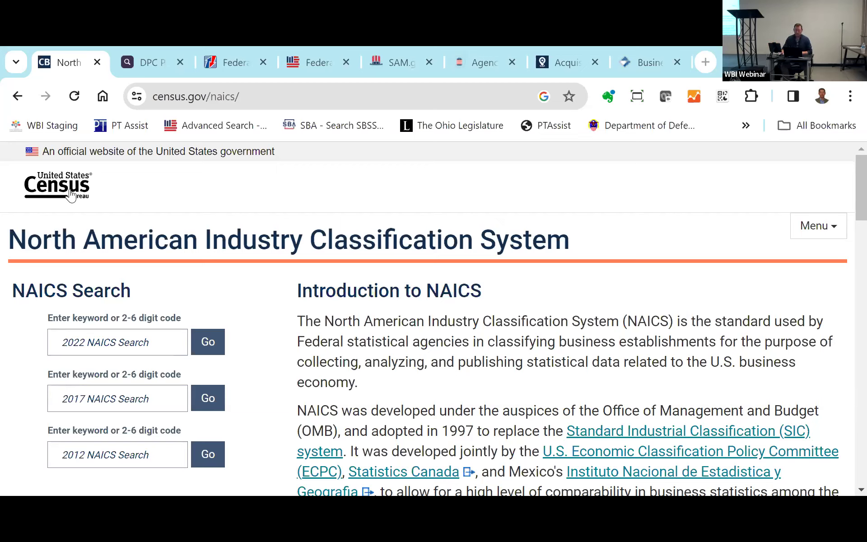
Review the PSC Selection Tool page, then switch to the FPDS home page at fpds.gov
{"action": "left_click", "coordinate": [143, 66]}
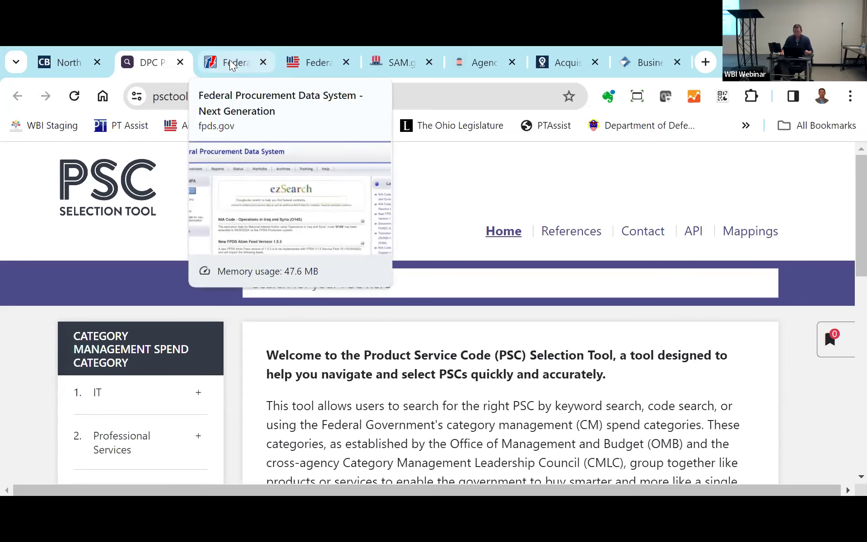
{"action": "left_click", "coordinate": [231, 65]}
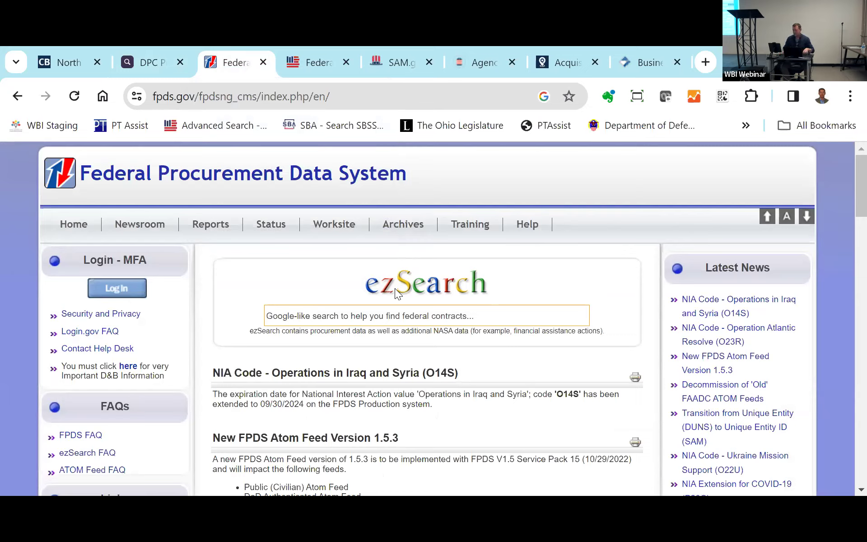
Run an FPDS ezSearch for 541519 and open Advanced Search on the 1,313,104 results
{"action": "left_click_drag", "start_coordinate": [478, 316], "coordinate": [265, 311]}
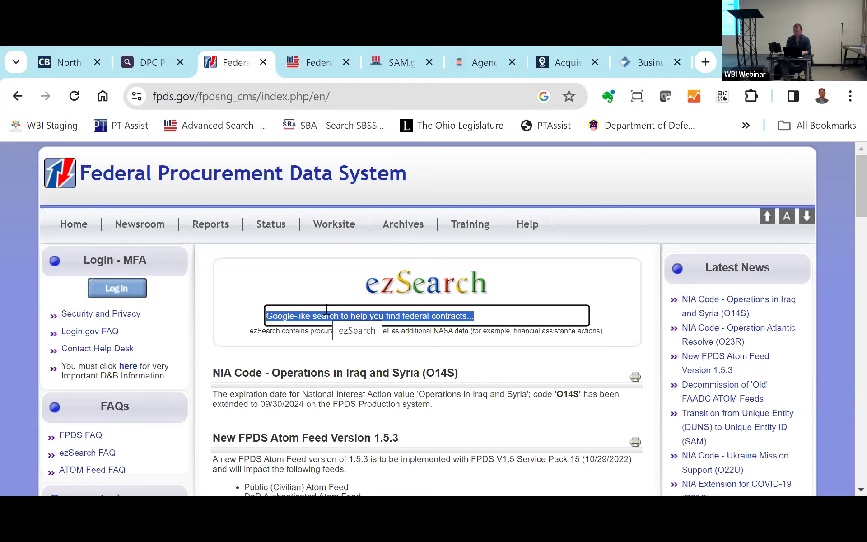
{"action": "type", "text": "541519"}
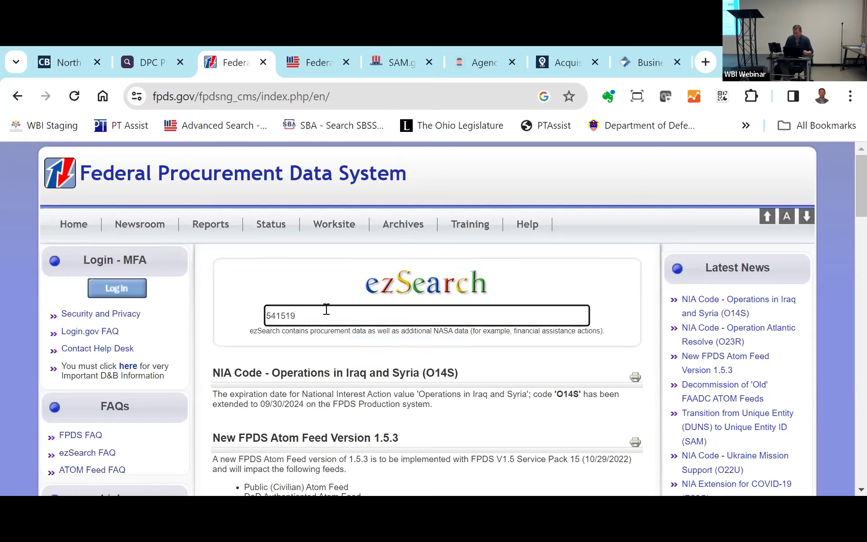
{"action": "key", "text": "Return"}
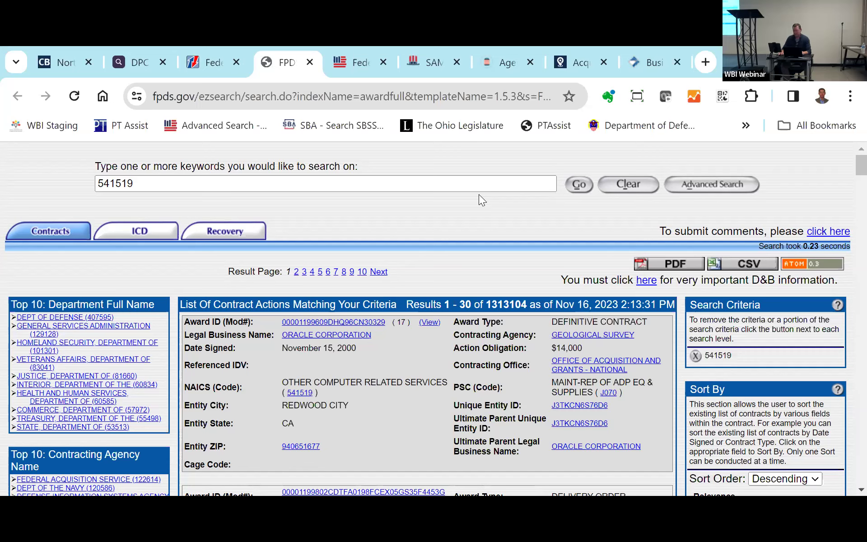
{"action": "left_click", "coordinate": [713, 185]}
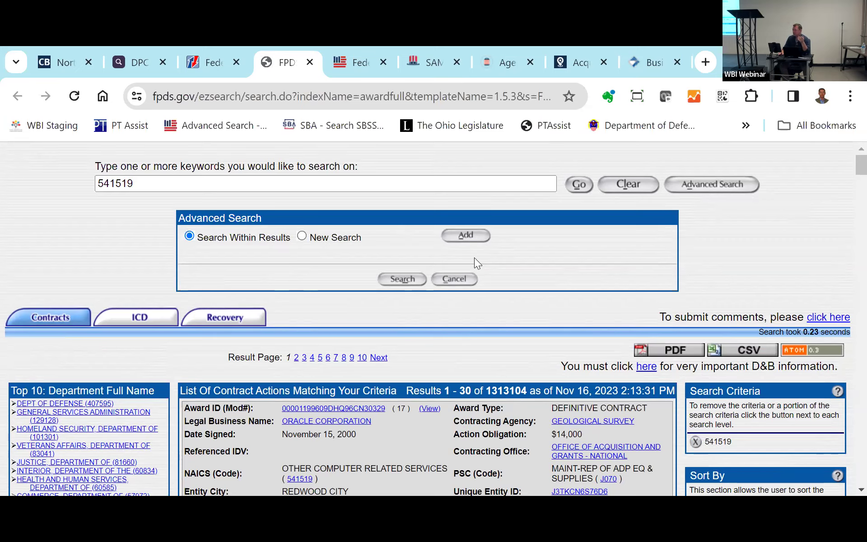
Add a PSC criterion like DJ01 and rerun the search, leaving 969 contract actions
{"action": "left_click", "coordinate": [468, 236]}
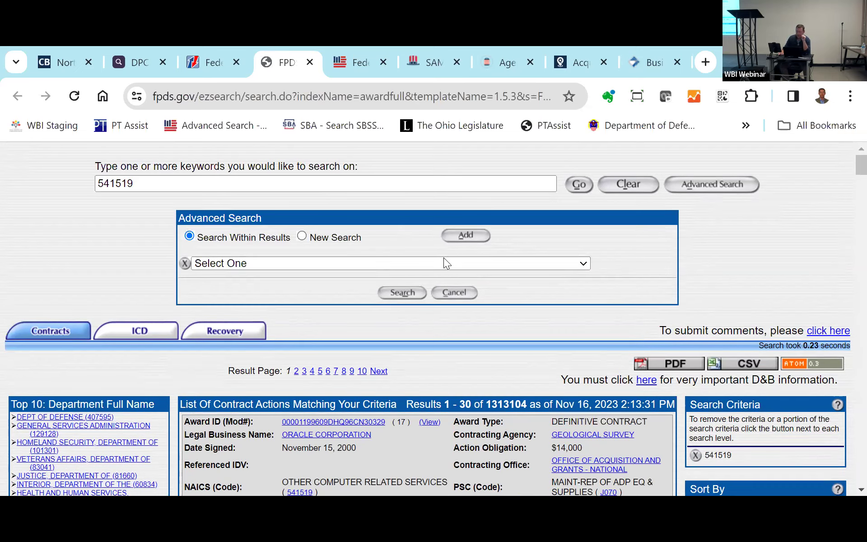
{"action": "left_click", "coordinate": [580, 264]}
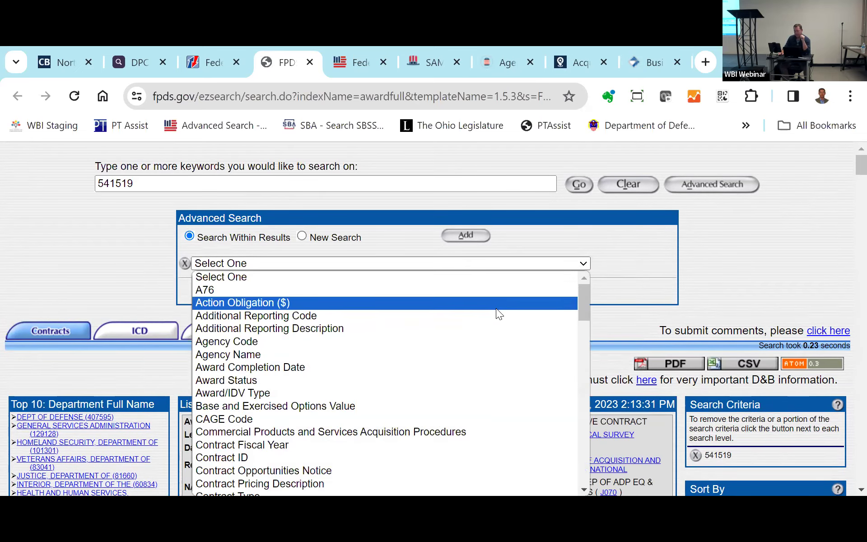
{"action": "scroll", "coordinate": [494, 312], "scroll_direction": "down", "scroll_amount": 4}
{"action": "scroll", "coordinate": [490, 314], "scroll_direction": "down", "scroll_amount": 8}
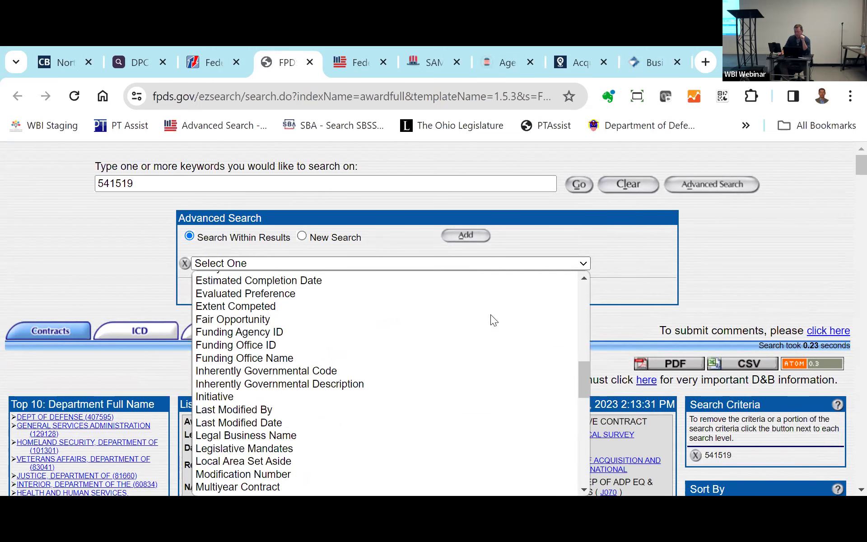
{"action": "scroll", "coordinate": [490, 315], "scroll_direction": "down", "scroll_amount": 4}
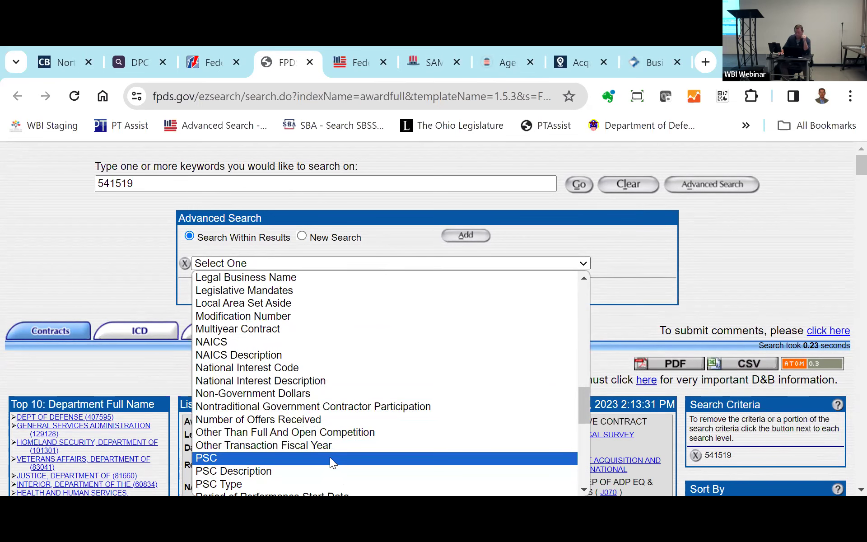
{"action": "left_click", "coordinate": [512, 257]}
{"action": "type", "text": "DJ01"}
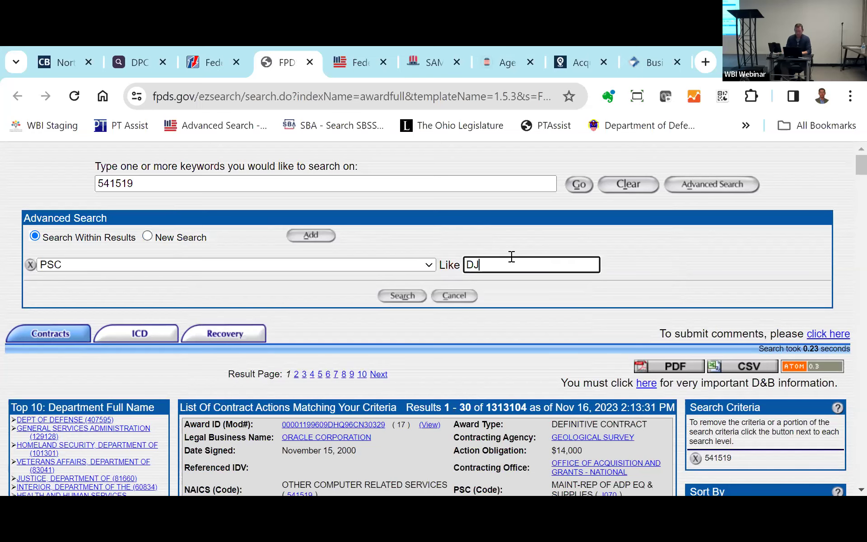
{"action": "left_click", "coordinate": [411, 295]}
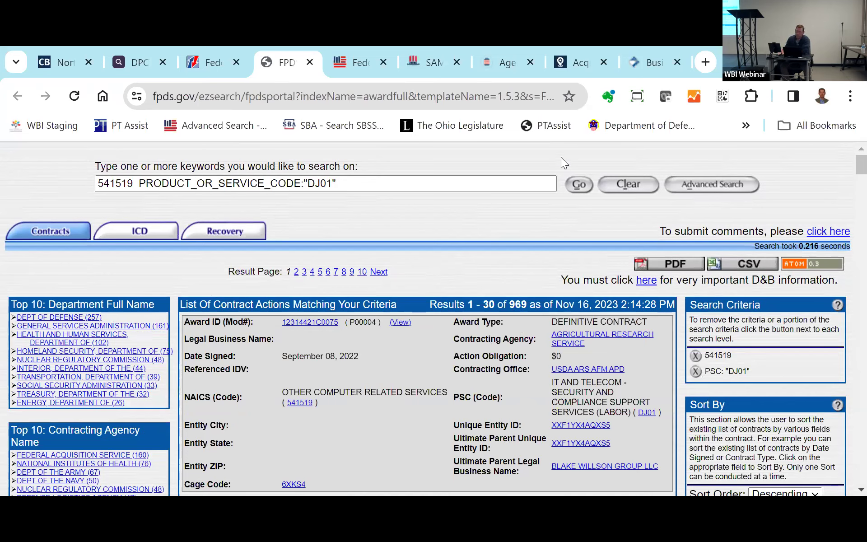
{"action": "left_click", "coordinate": [693, 184]}
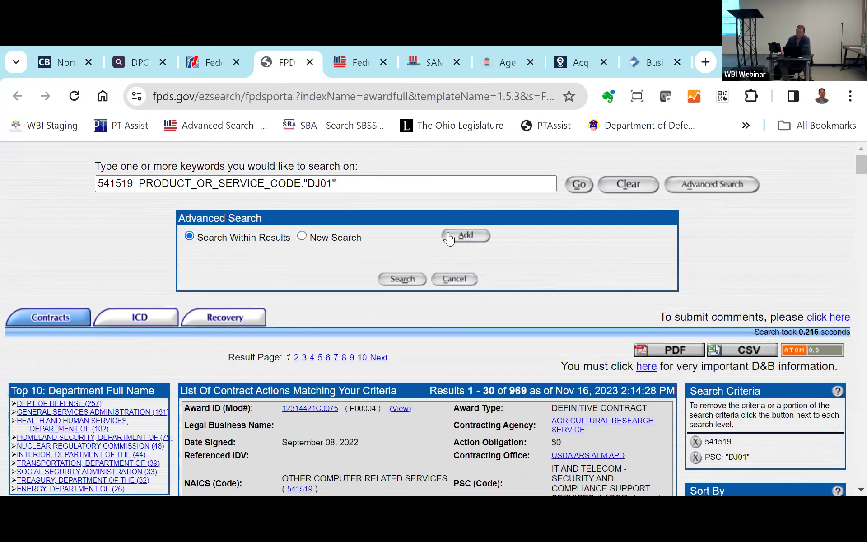
Add another criterion row and browse its field list, closing it without choosing a field
{"action": "left_click", "coordinate": [468, 237]}
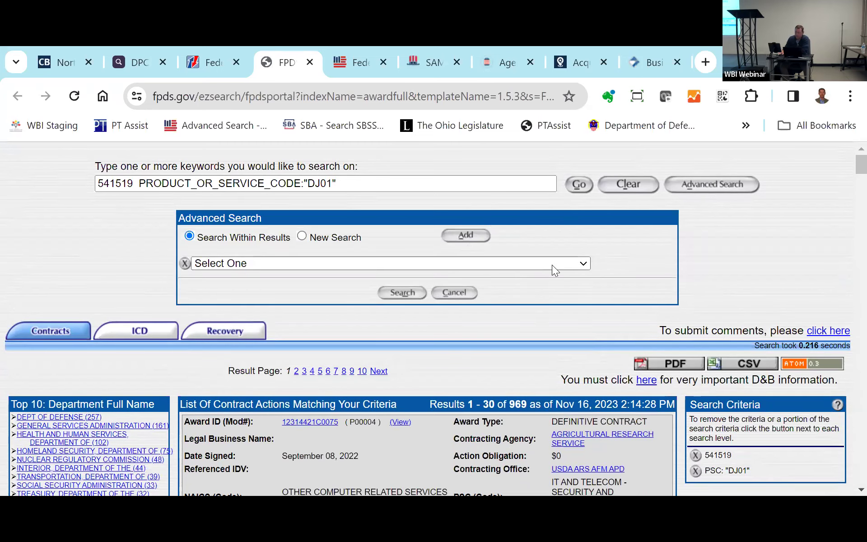
{"action": "left_click", "coordinate": [551, 265]}
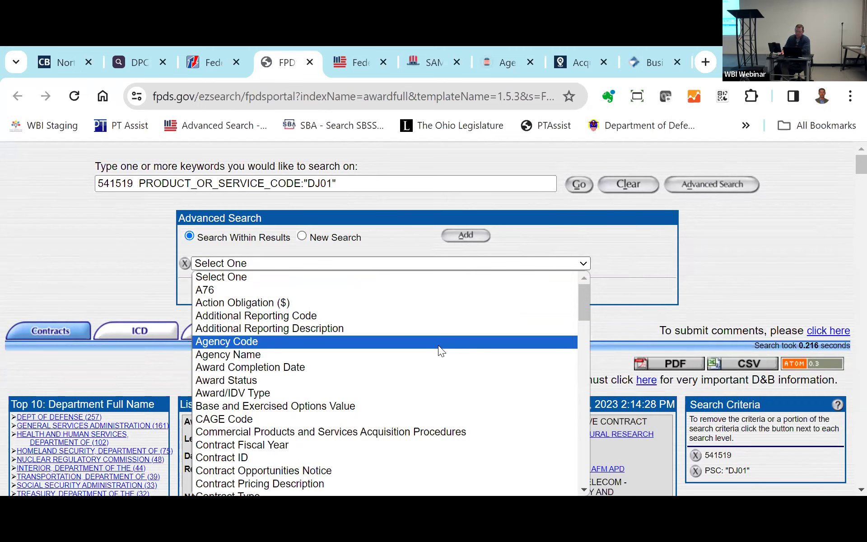
{"action": "scroll", "coordinate": [445, 346], "scroll_direction": "down", "scroll_amount": 3}
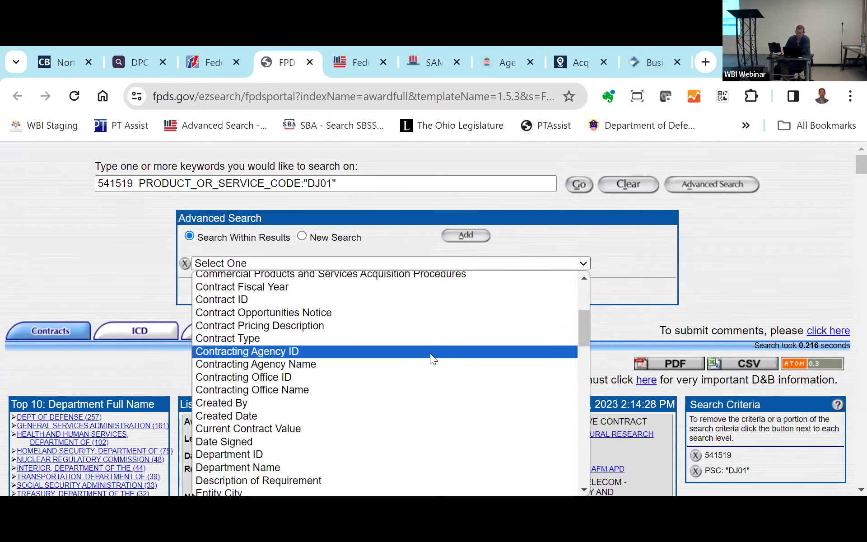
{"action": "scroll", "coordinate": [423, 363], "scroll_direction": "down", "scroll_amount": 3}
{"action": "scroll", "coordinate": [425, 366], "scroll_direction": "down", "scroll_amount": 3}
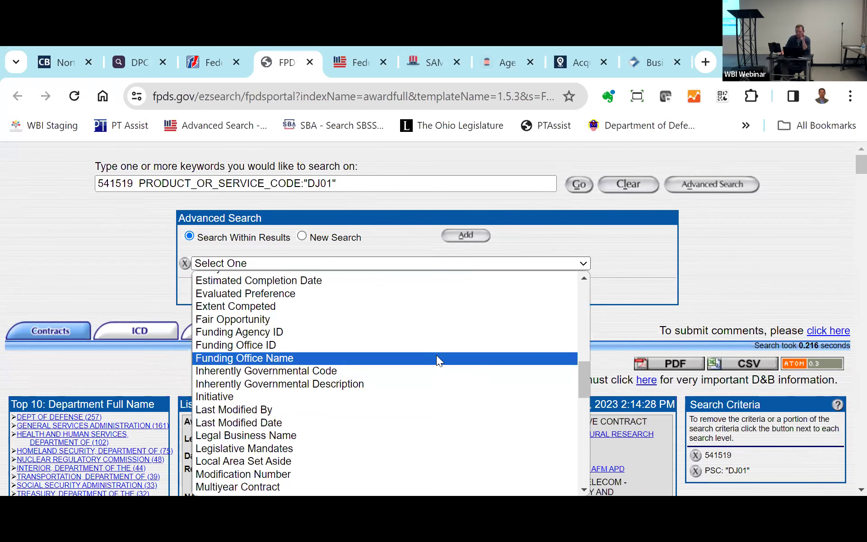
{"action": "scroll", "coordinate": [436, 355], "scroll_direction": "down", "scroll_amount": 3}
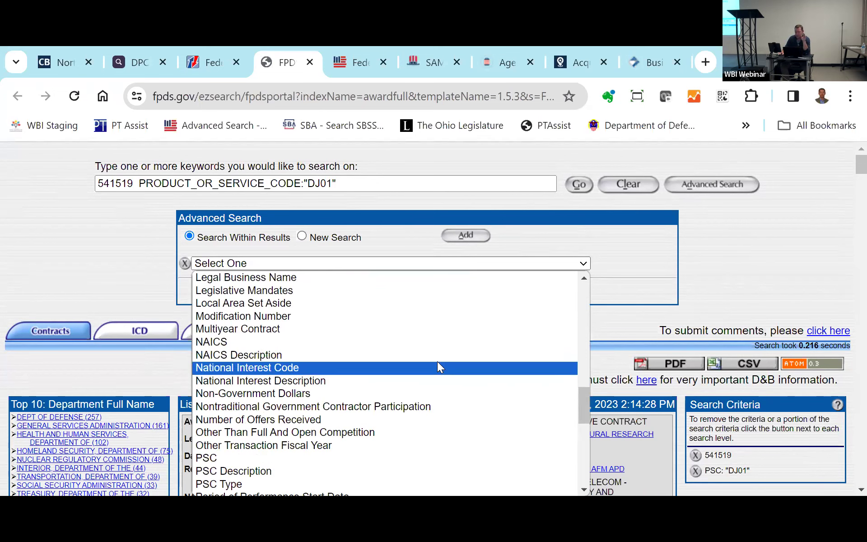
{"action": "scroll", "coordinate": [436, 354], "scroll_direction": "down", "scroll_amount": 3}
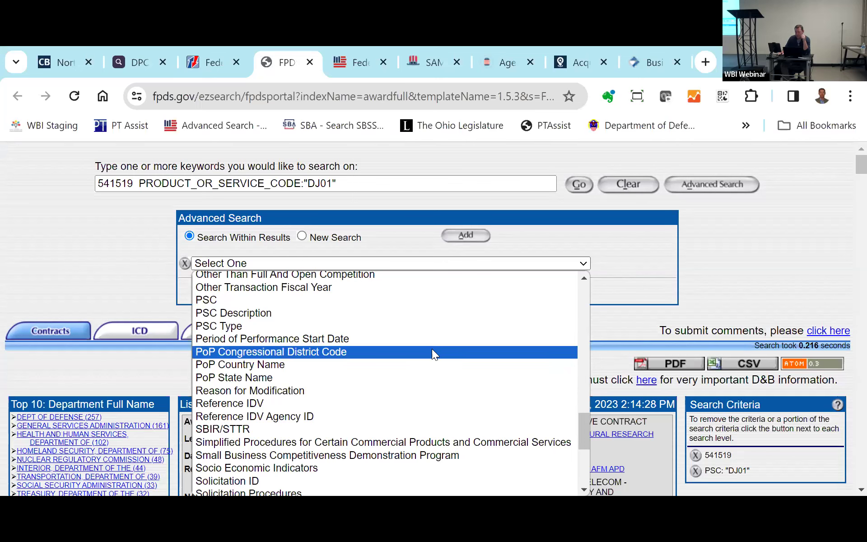
{"action": "scroll", "coordinate": [431, 349], "scroll_direction": "down", "scroll_amount": 3}
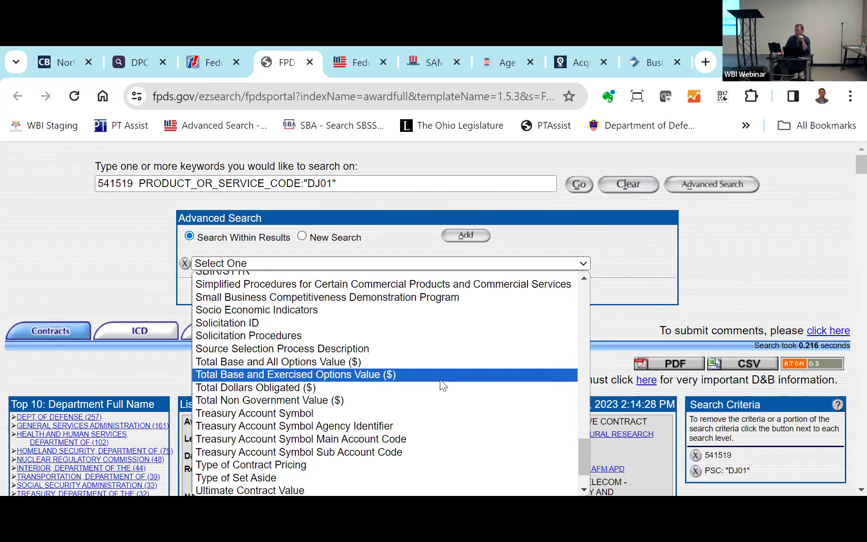
{"action": "left_click", "coordinate": [736, 261]}
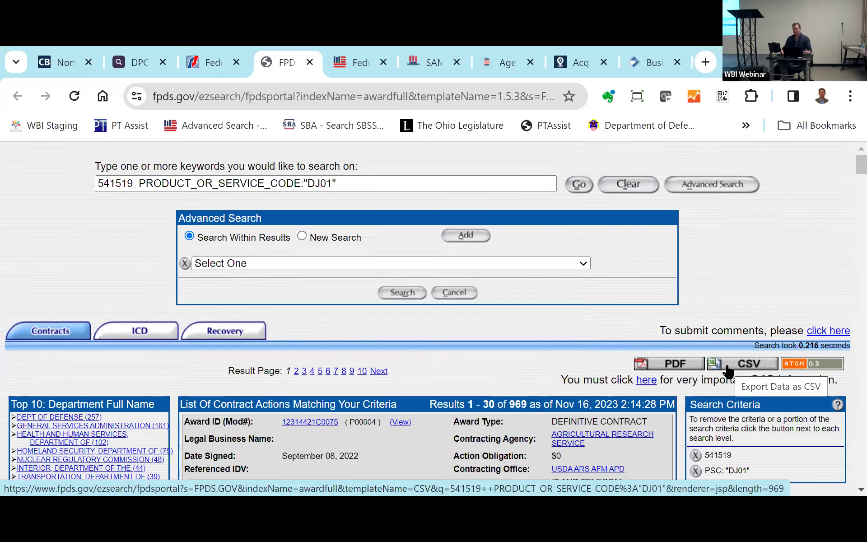
Export the 969 DJ01 contract actions as CSV and switch to the resulting Excel workbook
{"action": "left_click", "coordinate": [740, 364]}
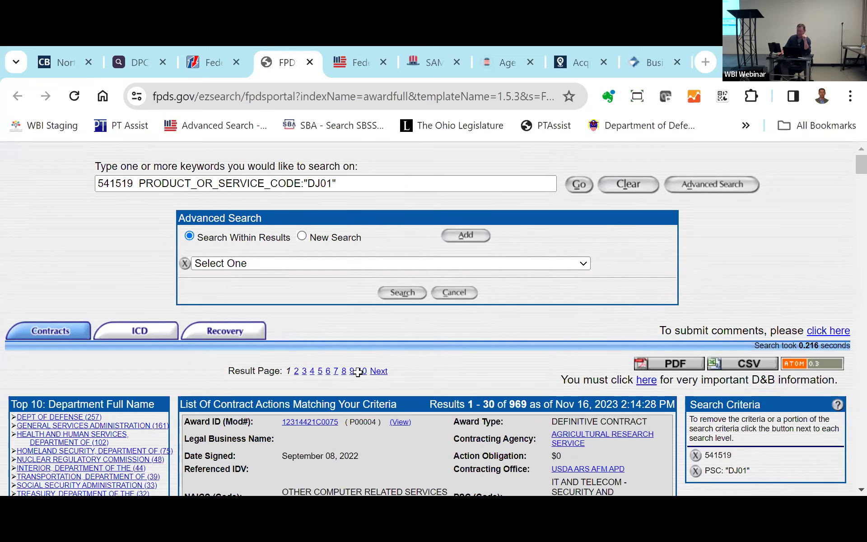
{"action": "key", "text": "alt+Tab"}
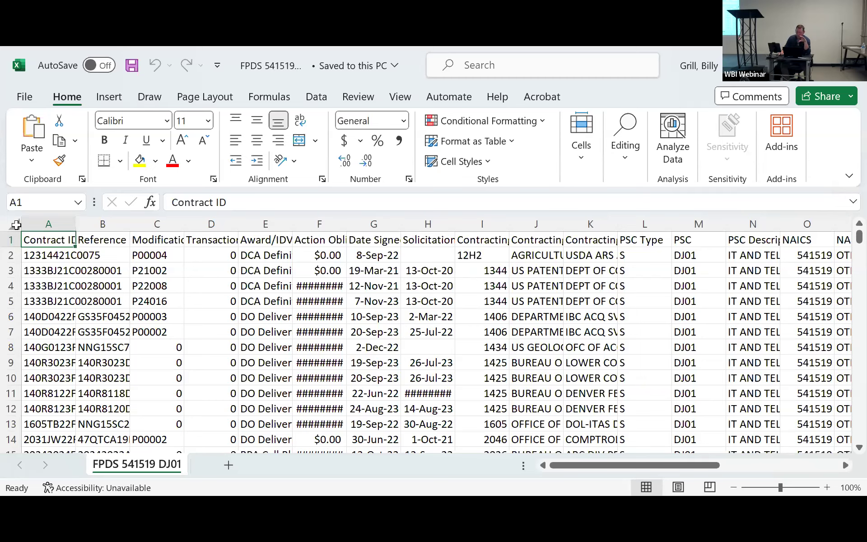
Select the whole FPDS 541519 DJ01 sheet and insert a PivotTable on a new worksheet
{"action": "left_click", "coordinate": [16, 224]}
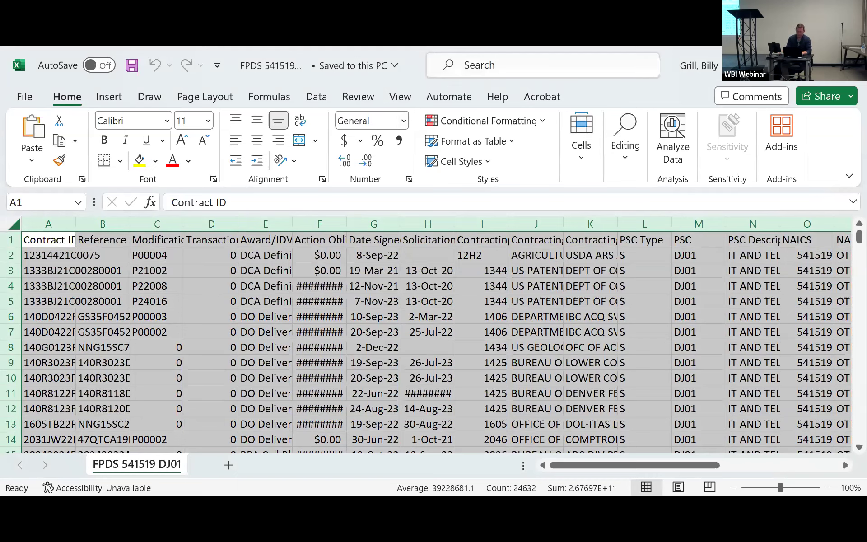
{"action": "type", "text": "Pivot"}
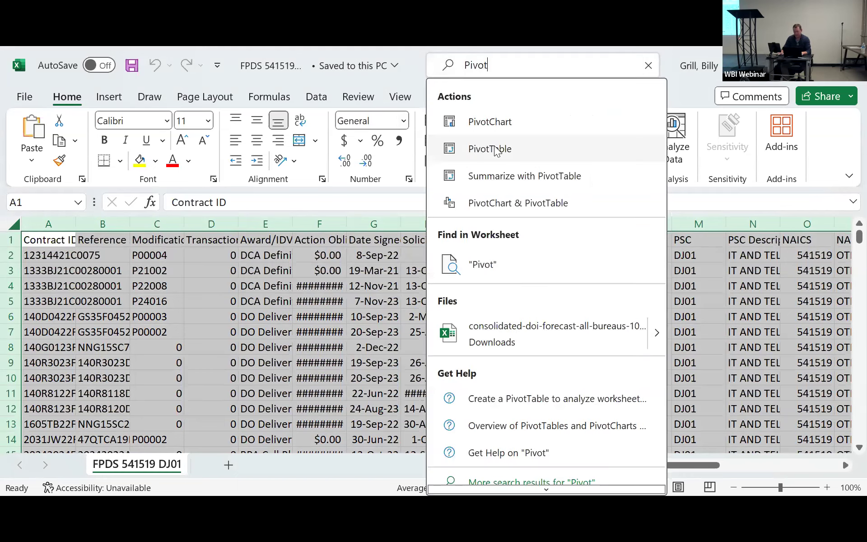
{"action": "key", "text": "Return"}
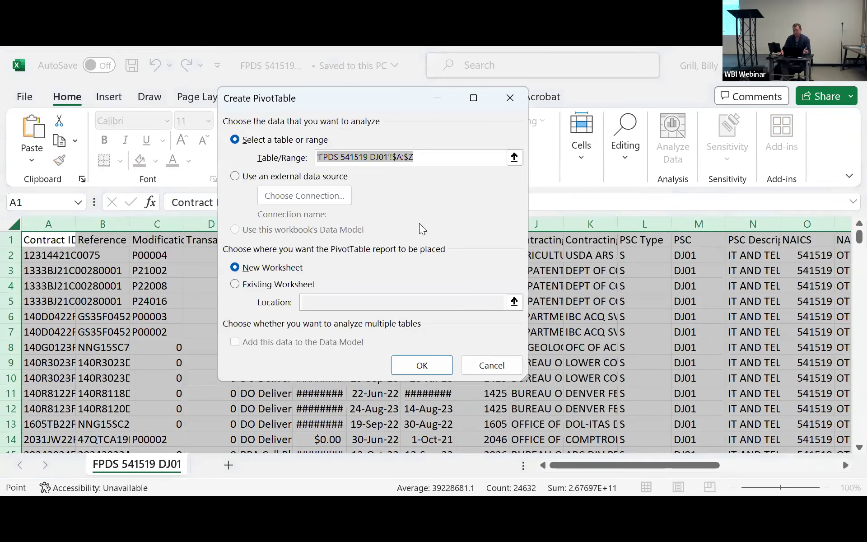
{"action": "left_click", "coordinate": [426, 362]}
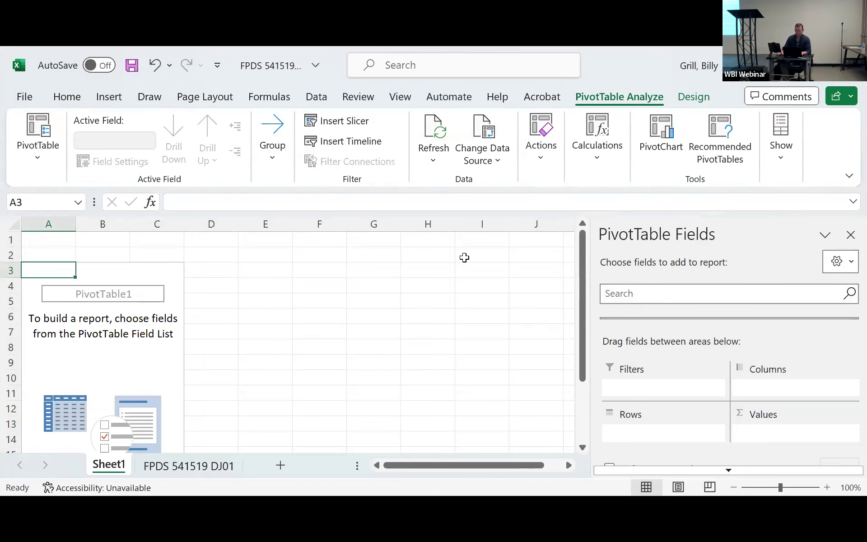
Explore PivotTable1's field pane on Sheet1, opening and dismissing its options and field search
{"action": "scroll", "coordinate": [526, 334], "scroll_direction": "down", "scroll_amount": 1}
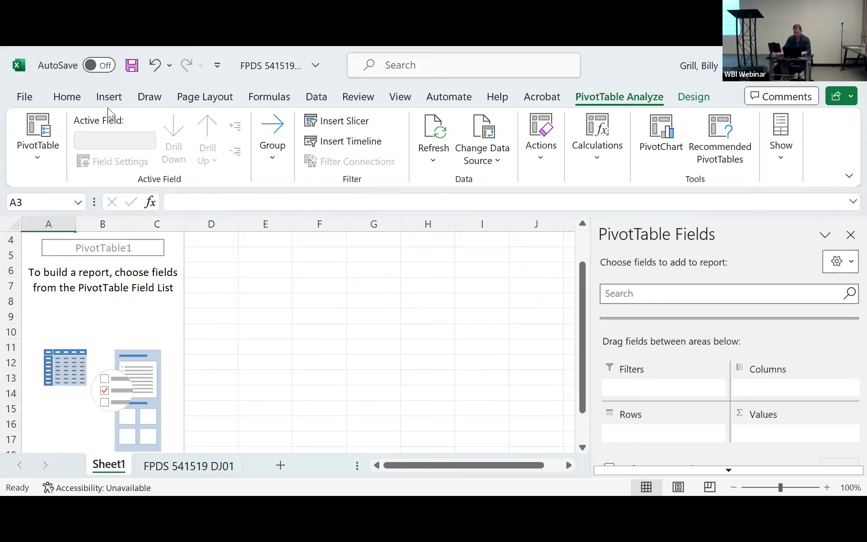
{"action": "left_click", "coordinate": [845, 262]}
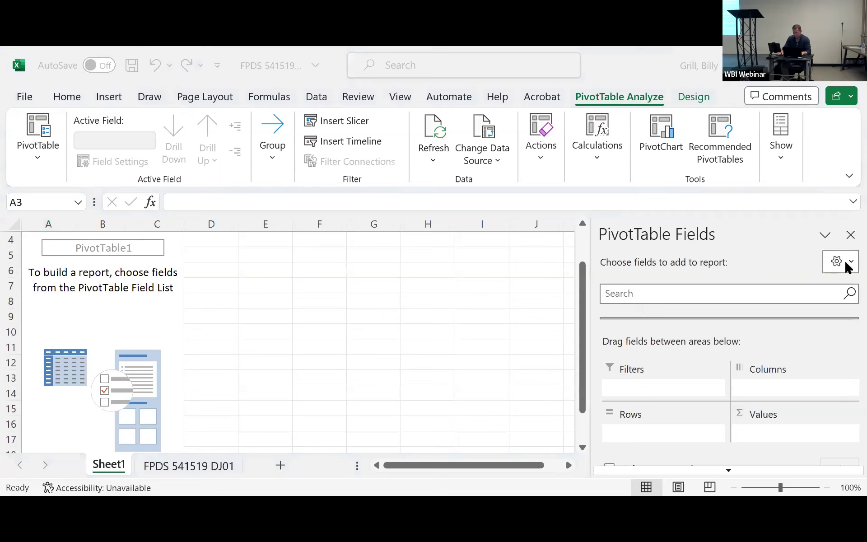
{"action": "left_click", "coordinate": [845, 262]}
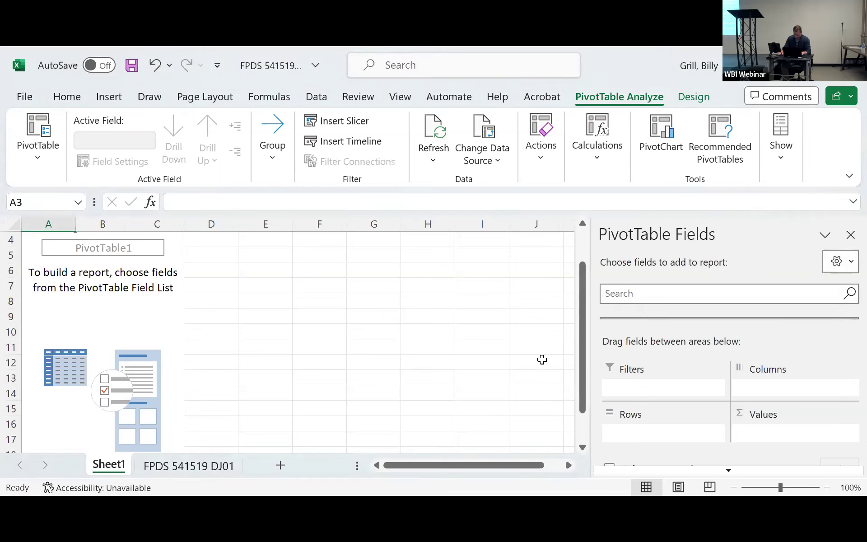
{"action": "left_click_drag", "start_coordinate": [581, 338], "coordinate": [583, 381]}
{"action": "left_click", "coordinate": [97, 289]}
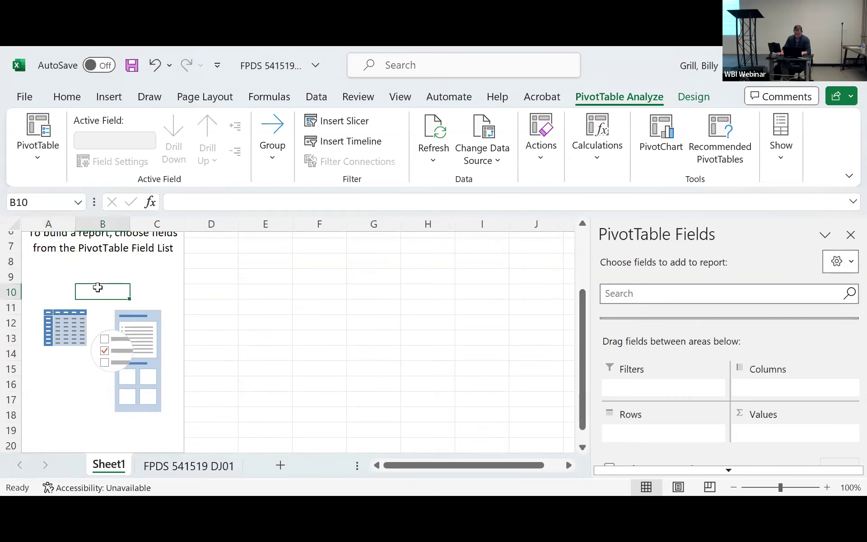
{"action": "left_click", "coordinate": [137, 265]}
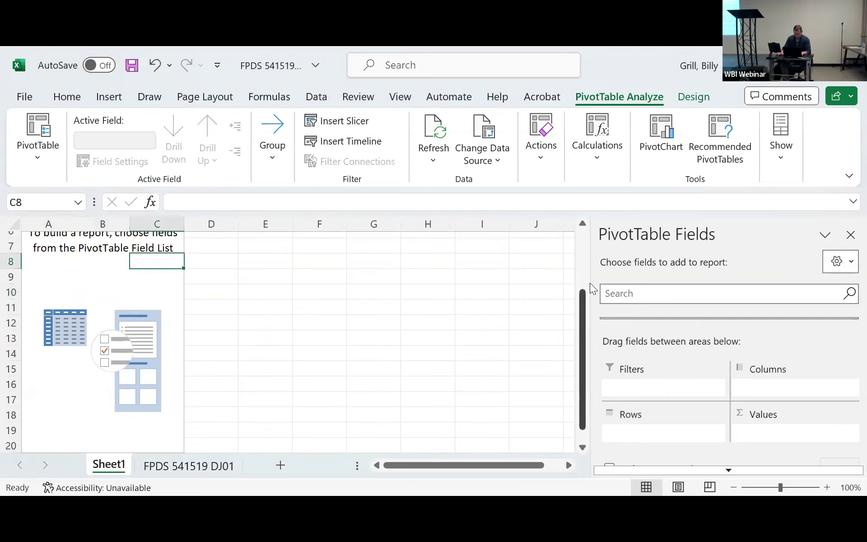
{"action": "scroll", "coordinate": [589, 286], "scroll_direction": "up", "scroll_amount": 2}
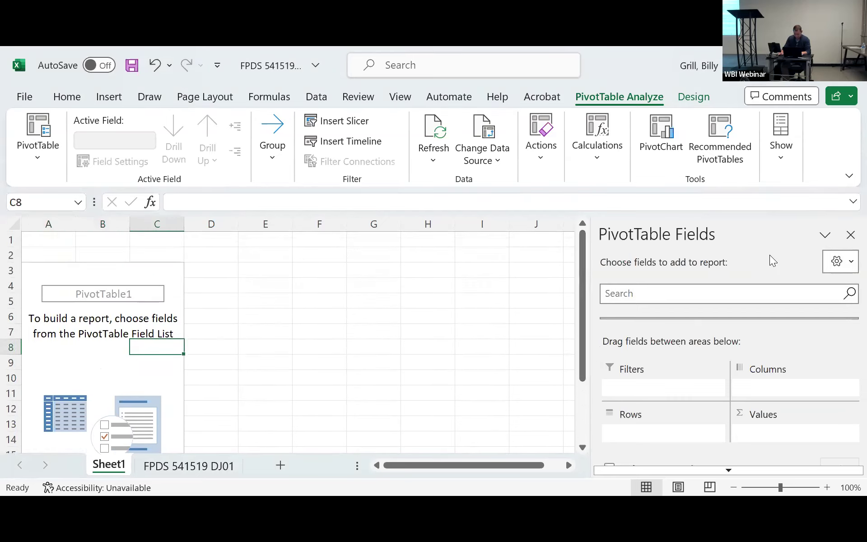
{"action": "left_click", "coordinate": [825, 234]}
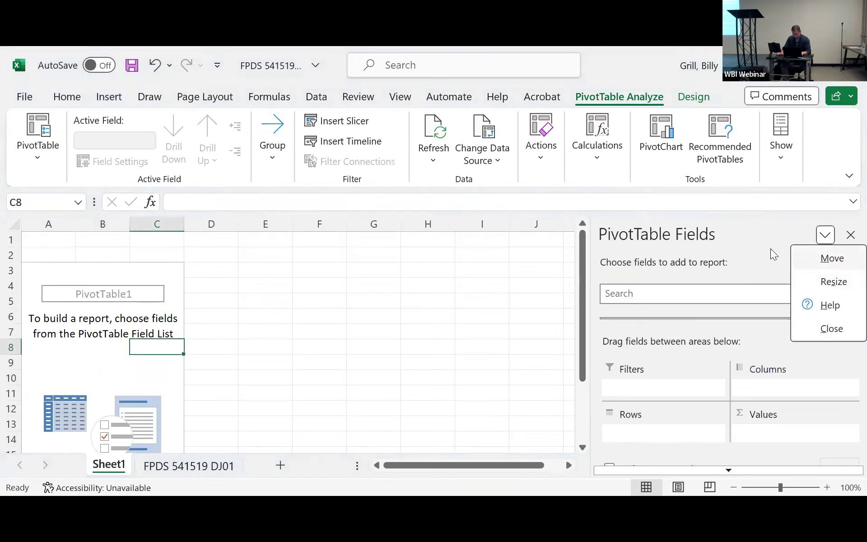
{"action": "left_click", "coordinate": [760, 248]}
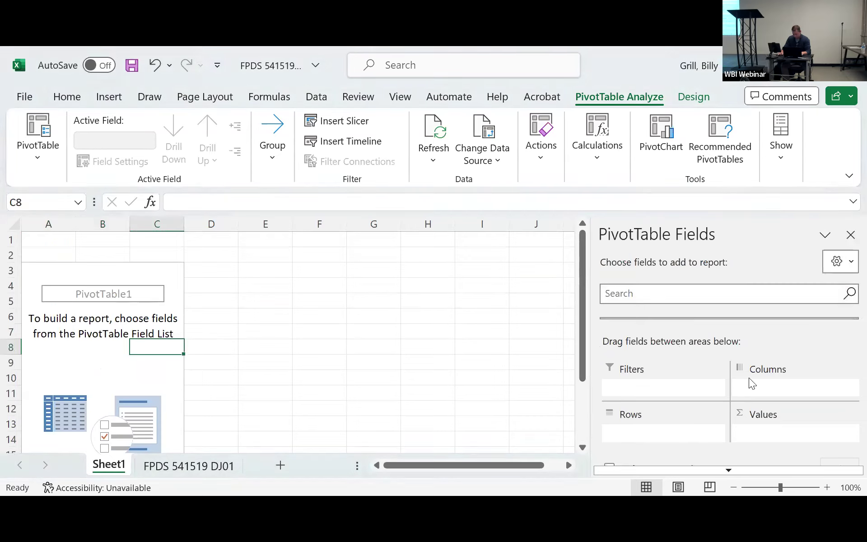
{"action": "left_click", "coordinate": [652, 430]}
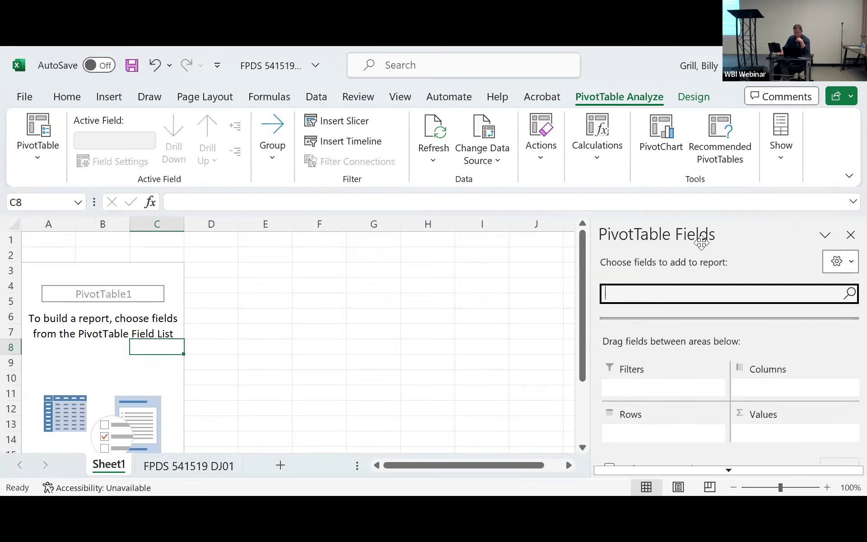
{"action": "left_click", "coordinate": [534, 270]}
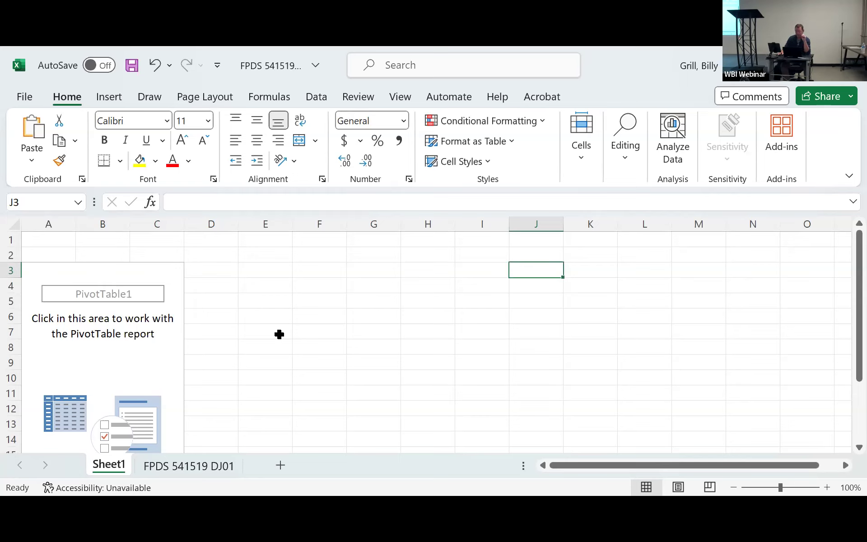
Check the field list layout options, then select all data on the FPDS 541519 DJ01 sheet
{"action": "left_click", "coordinate": [111, 296]}
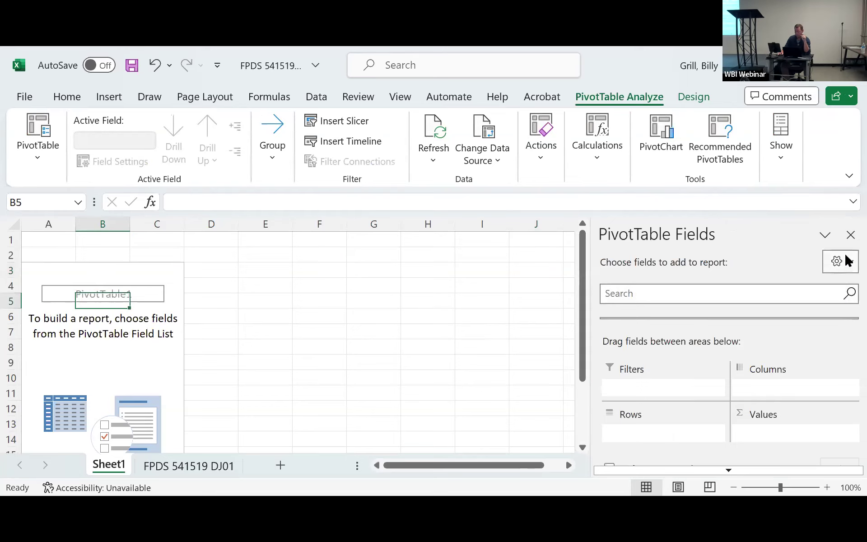
{"action": "left_click", "coordinate": [825, 236]}
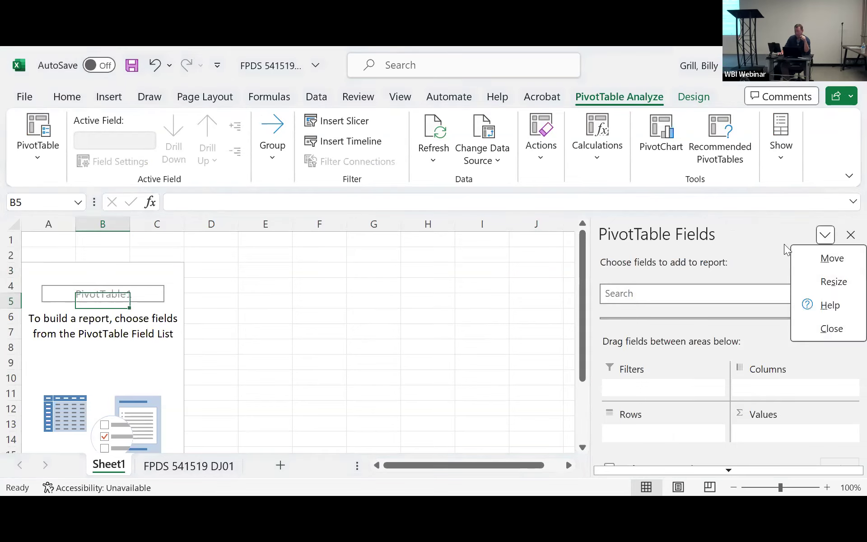
{"action": "left_click", "coordinate": [844, 265]}
{"action": "left_click", "coordinate": [844, 266]}
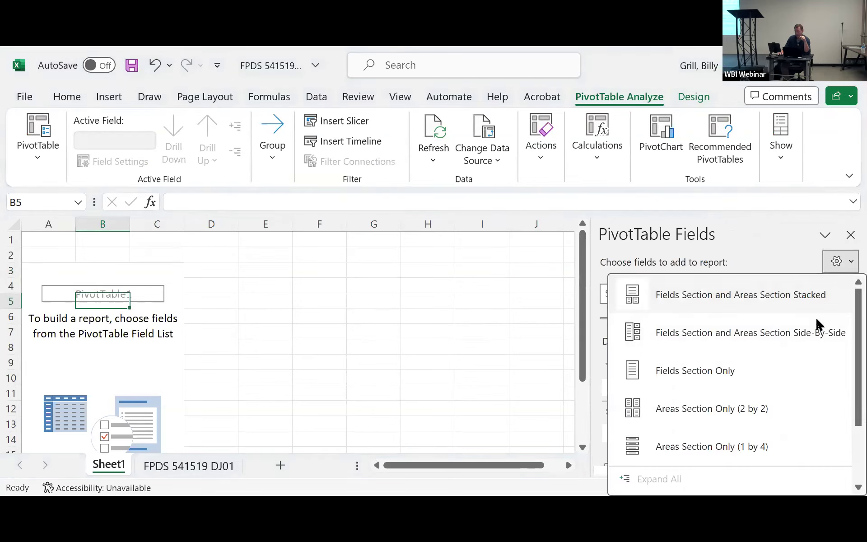
{"action": "scroll", "coordinate": [745, 332], "scroll_direction": "down", "scroll_amount": 2}
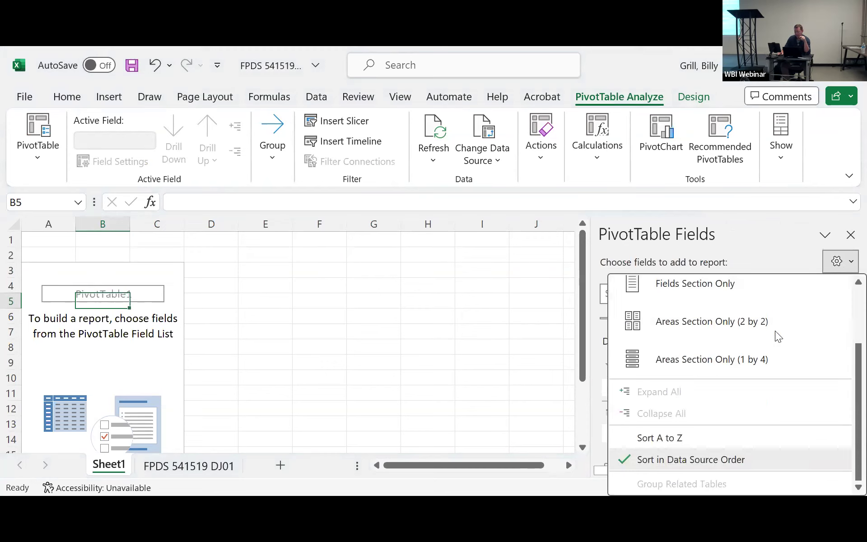
{"action": "left_click", "coordinate": [664, 460]}
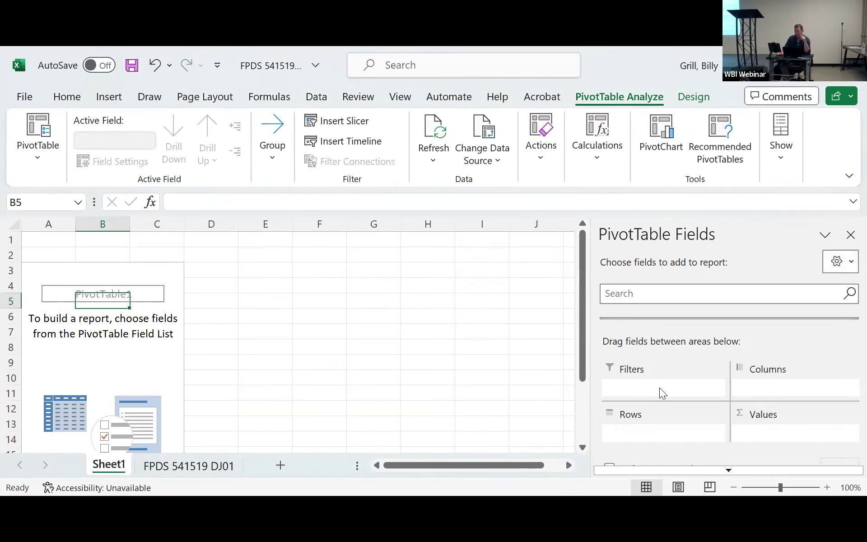
{"action": "left_click", "coordinate": [719, 467]}
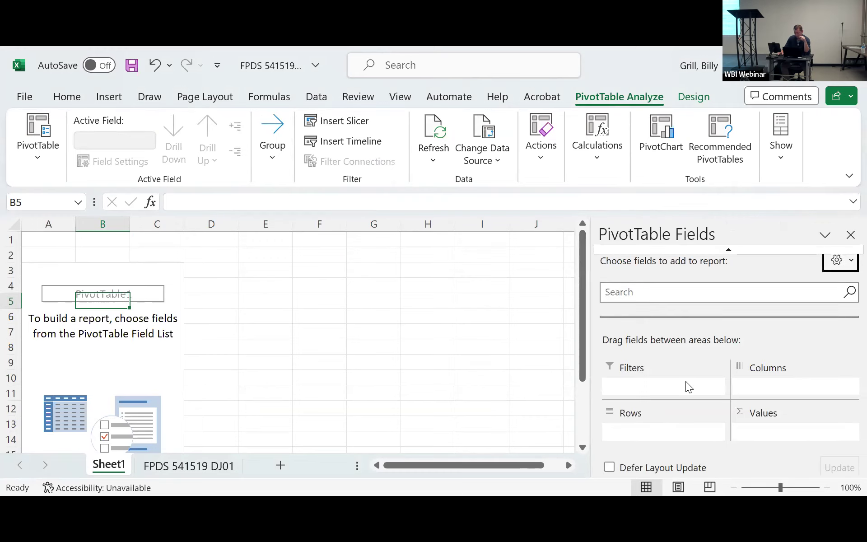
{"action": "left_click_drag", "start_coordinate": [585, 375], "coordinate": [584, 298]}
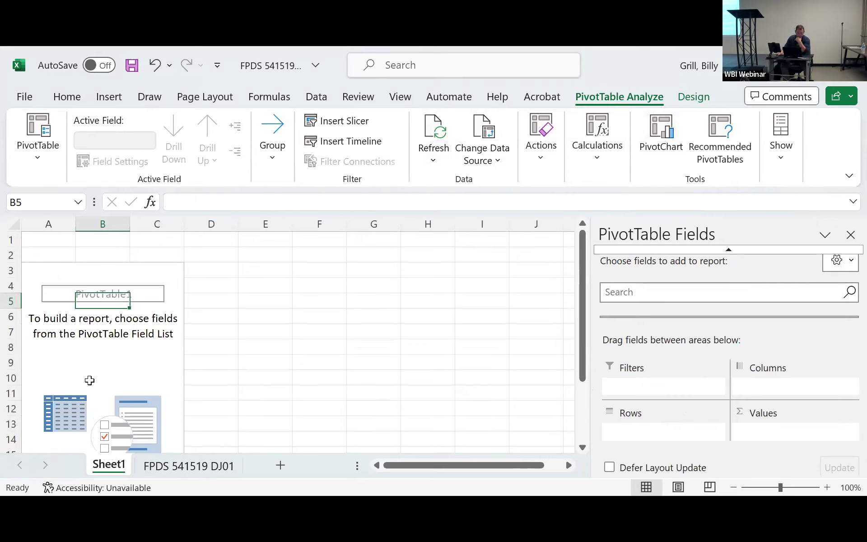
{"action": "left_click", "coordinate": [189, 466]}
{"action": "left_click", "coordinate": [19, 221]}
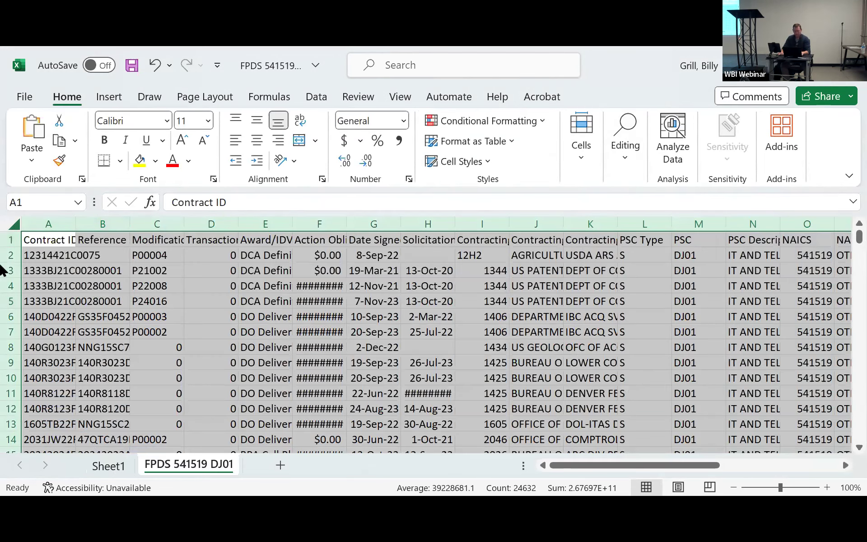
Insert a second PivotTable on a new sheet from the FPDS 541519 DJ01 data ($A:$Z)
{"action": "key", "text": "alt+Tab"}
{"action": "left_click", "coordinate": [19, 221]}
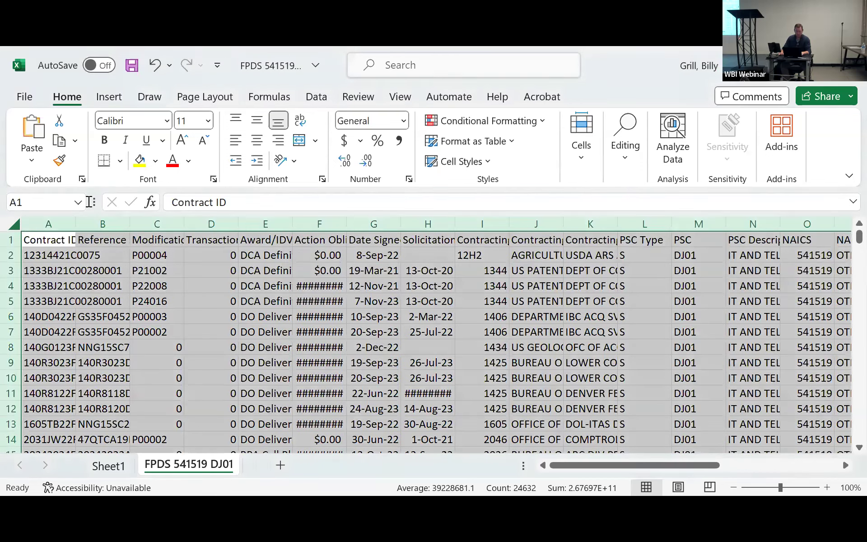
{"action": "left_click", "coordinate": [429, 68]}
{"action": "type", "text": "Pivot"}
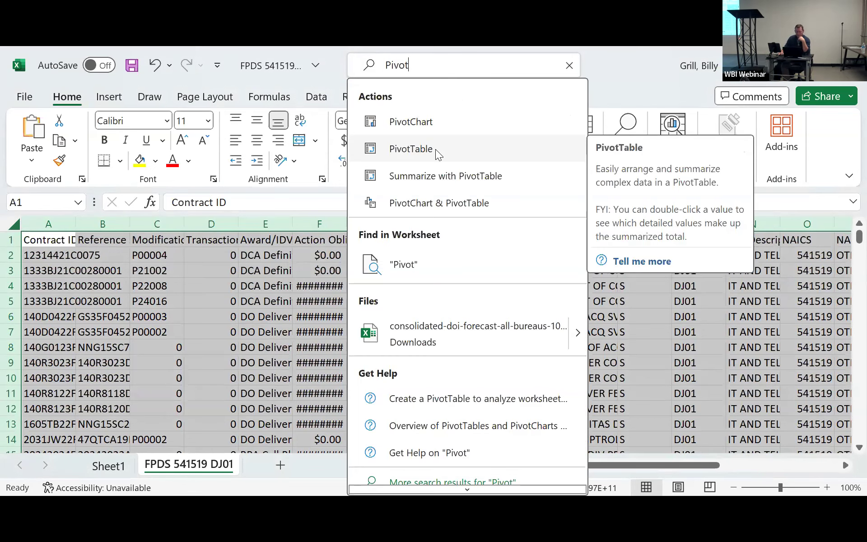
{"action": "left_click", "coordinate": [454, 206]}
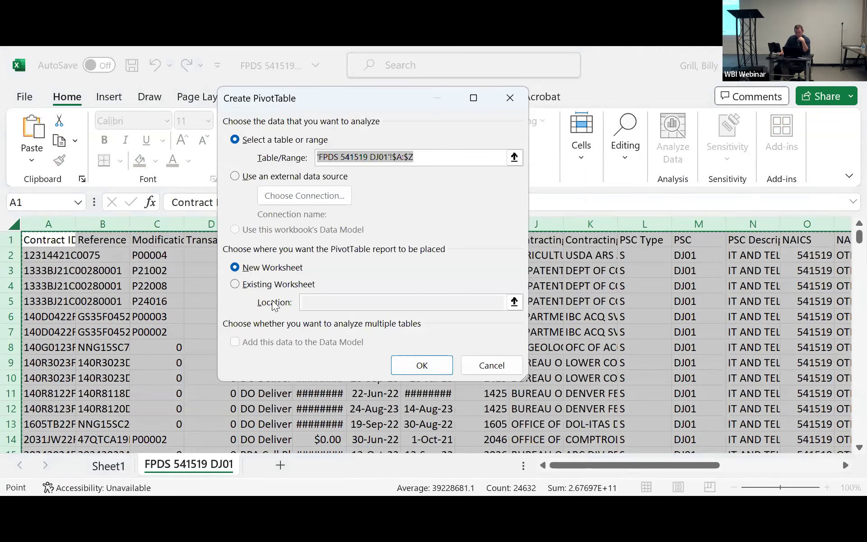
{"action": "left_click", "coordinate": [430, 370]}
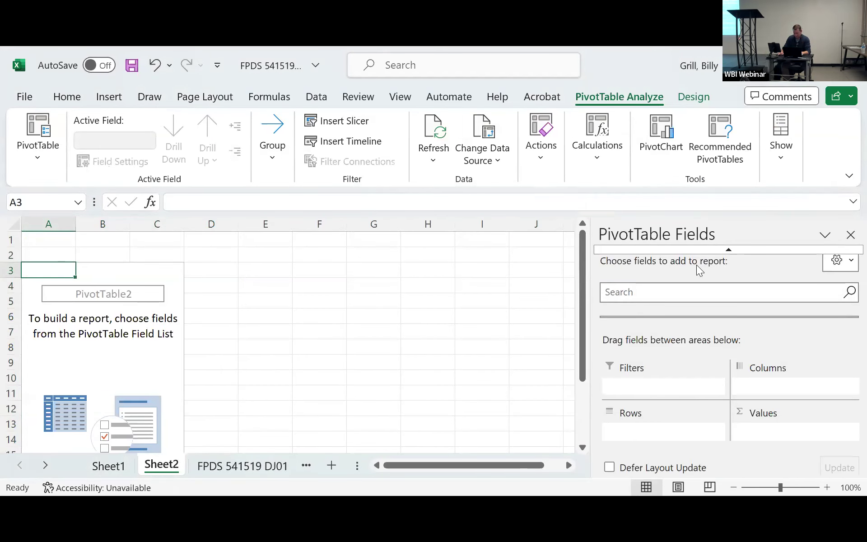
Search the pivot fields for 'obligated', then clear the search
{"action": "left_click", "coordinate": [739, 296]}
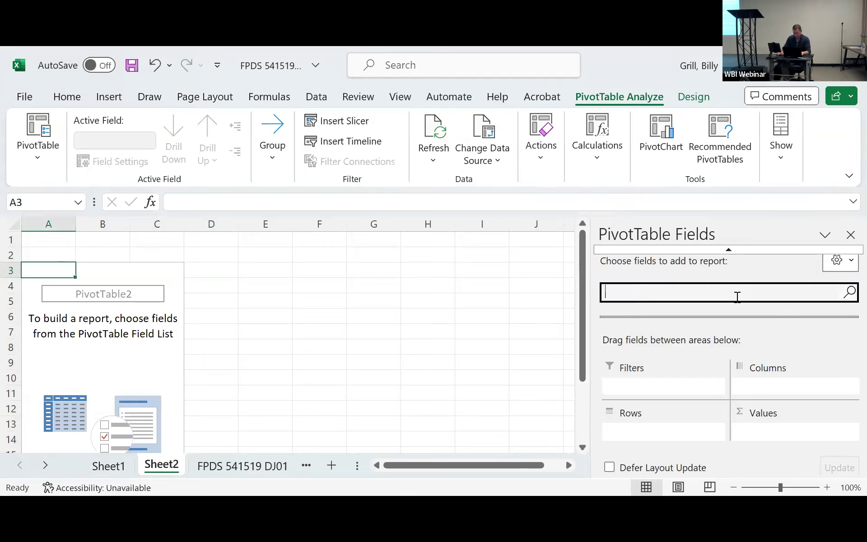
{"action": "type", "text": "o"}
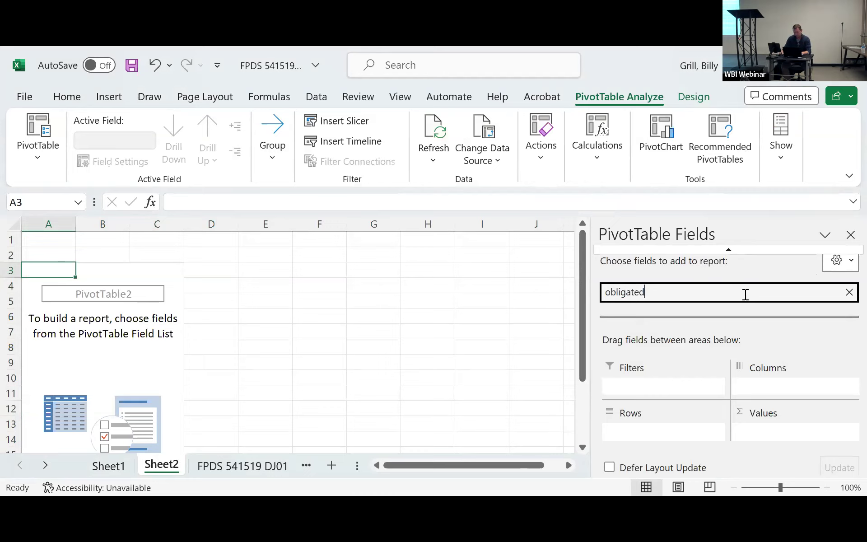
{"action": "type", "text": "bligated"}
{"action": "left_click", "coordinate": [849, 292]}
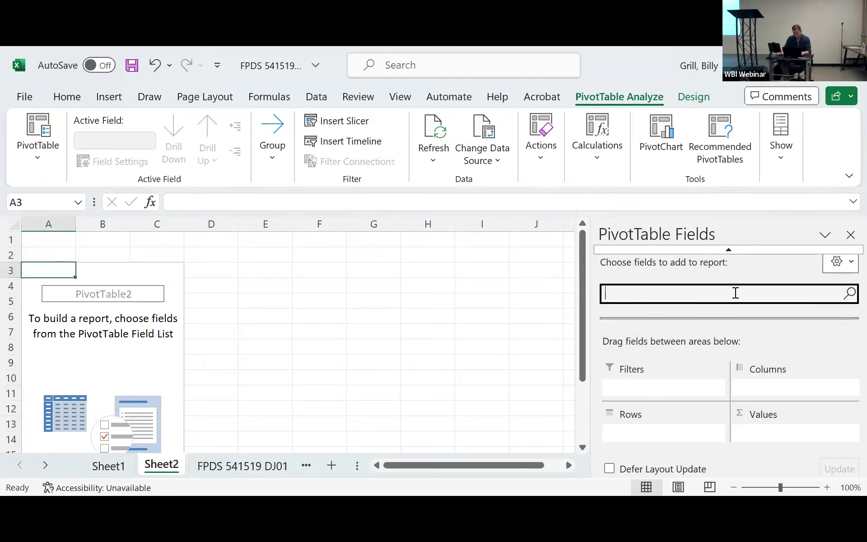
{"action": "left_click", "coordinate": [726, 249]}
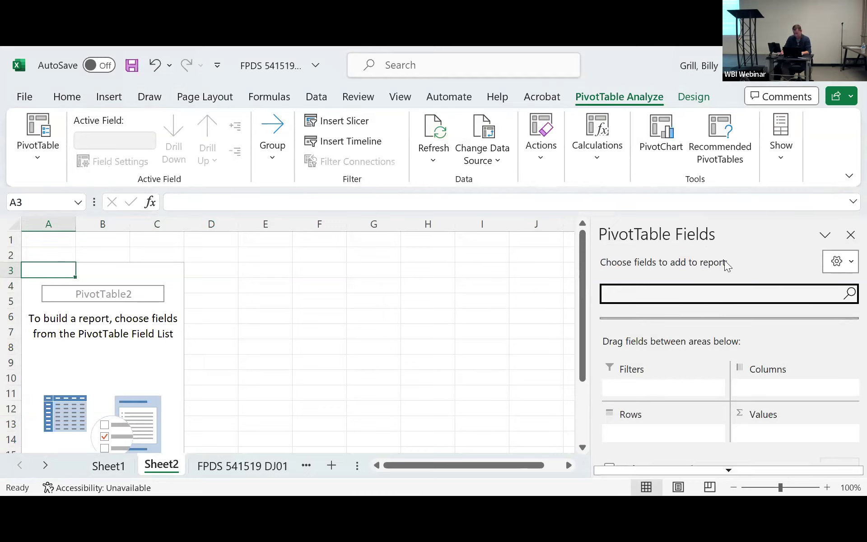
Switch the field pane to Areas Section Only (2 by 2) and turn off the Field List
{"action": "left_click", "coordinate": [836, 261]}
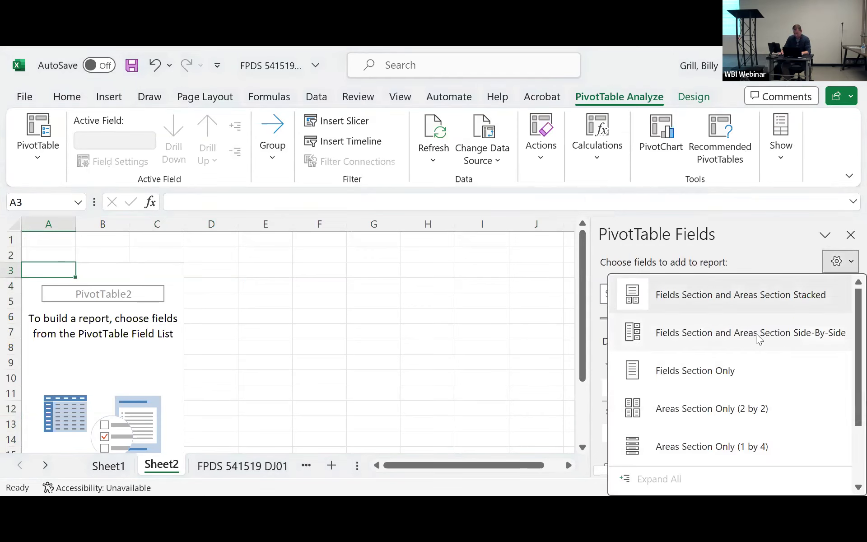
{"action": "scroll", "coordinate": [760, 338], "scroll_direction": "down", "scroll_amount": 2}
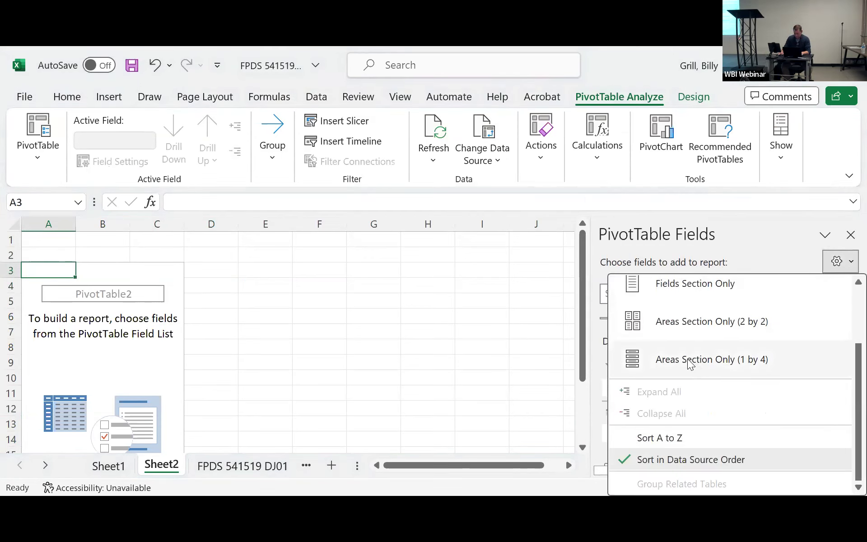
{"action": "left_click", "coordinate": [689, 319]}
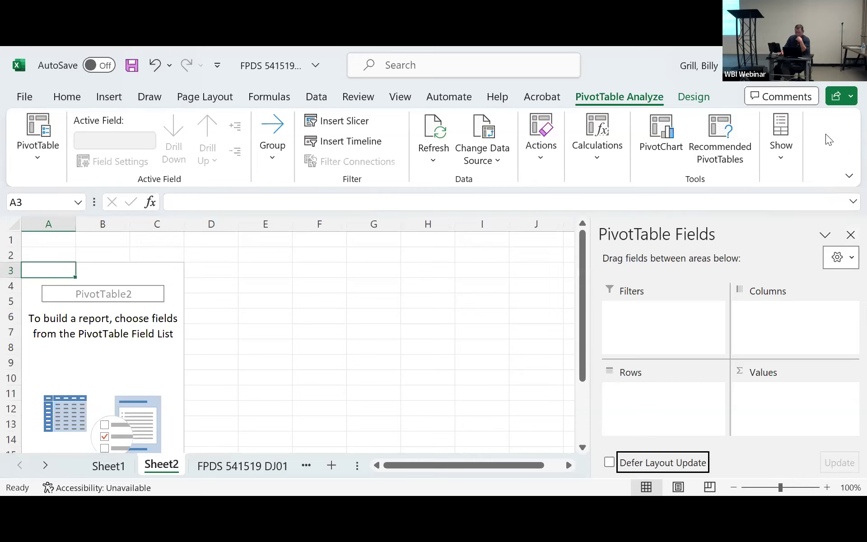
{"action": "left_click", "coordinate": [779, 161]}
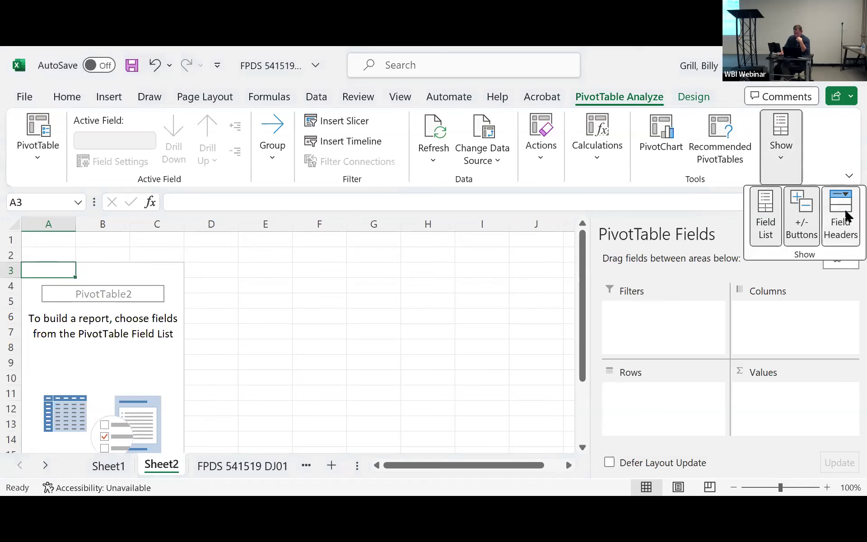
{"action": "left_click", "coordinate": [769, 223]}
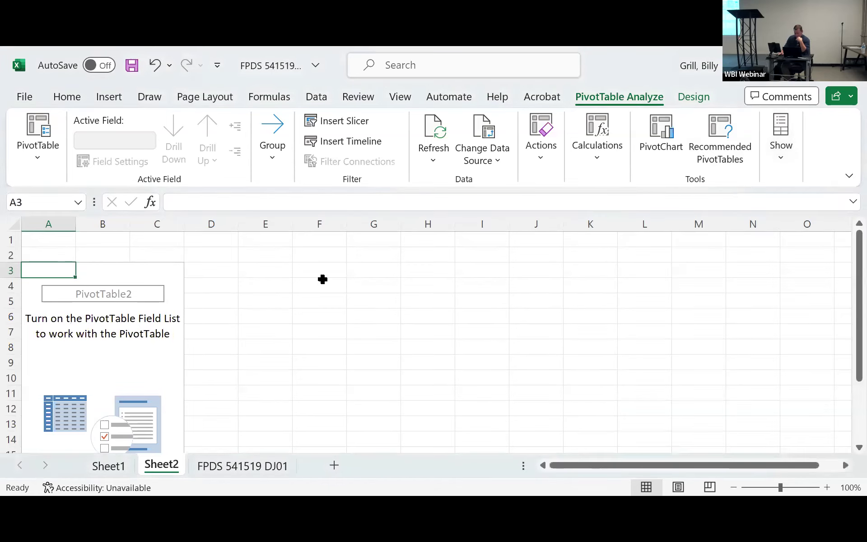
Check PivotTable1 on Sheet1, then return to the FPDS 541519 DJ01 data sheet
{"action": "left_click", "coordinate": [91, 289]}
{"action": "scroll", "coordinate": [212, 313], "scroll_direction": "down", "scroll_amount": 6}
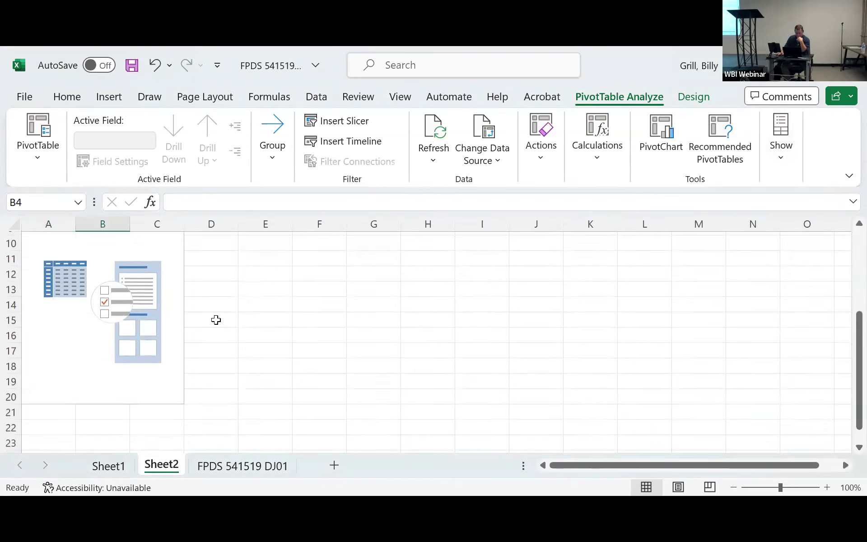
{"action": "scroll", "coordinate": [201, 319], "scroll_direction": "up", "scroll_amount": 6}
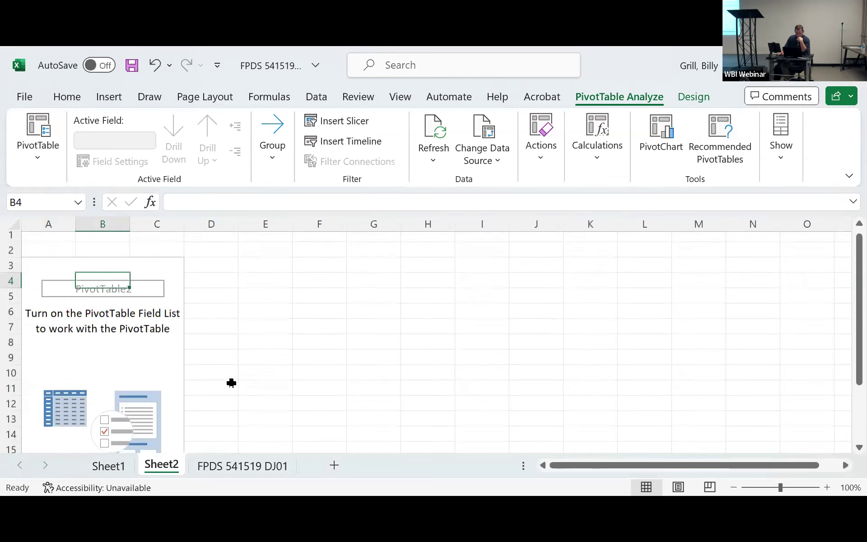
{"action": "left_click", "coordinate": [117, 469]}
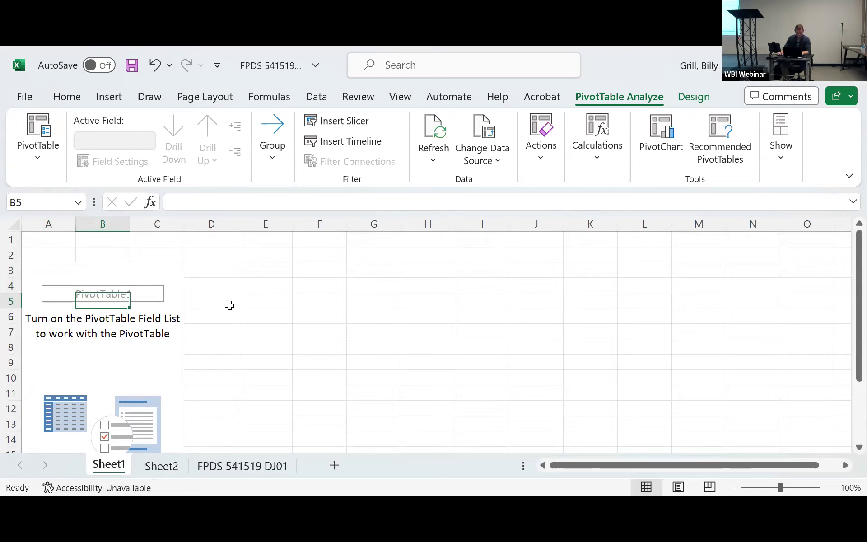
{"action": "left_click", "coordinate": [232, 467]}
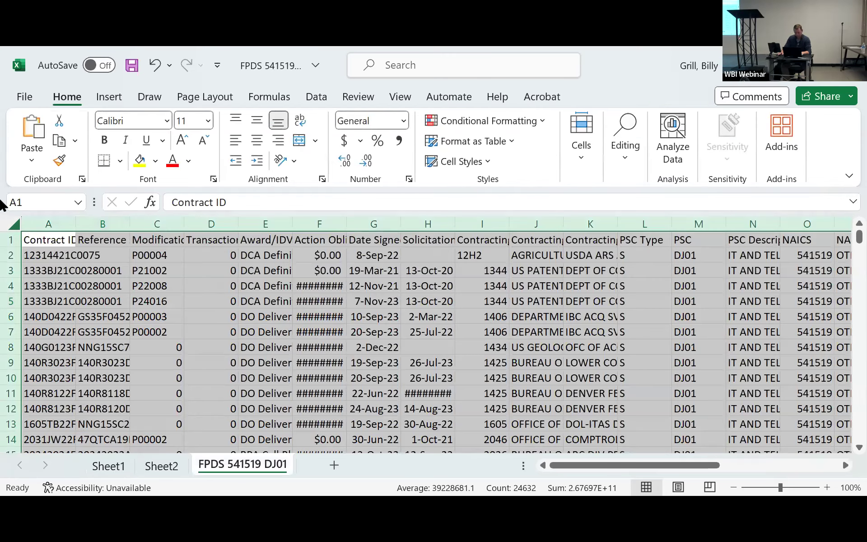
Start a PivotTable from the FPDS 541519 DJ01 data via the 'Pivot' search, placed on a New Worksheet
{"action": "left_click", "coordinate": [472, 66]}
{"action": "type", "text": "P"}
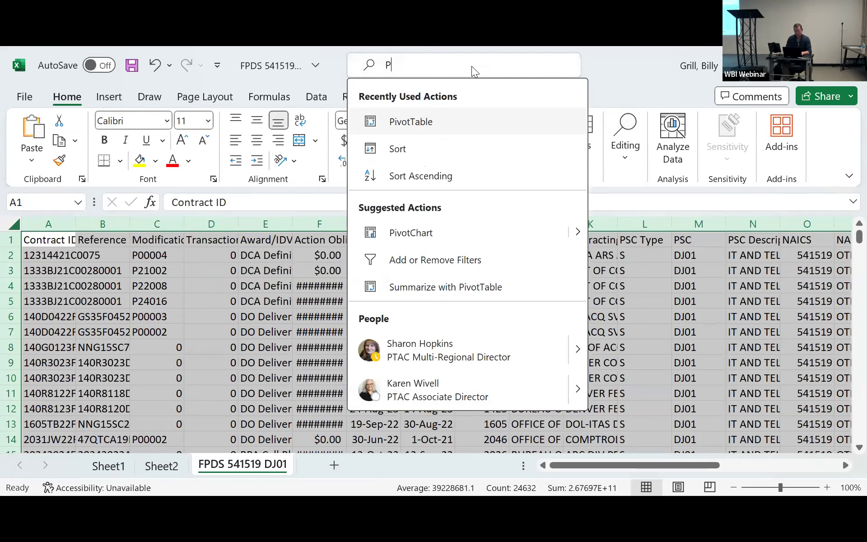
{"action": "type", "text": "ivot"}
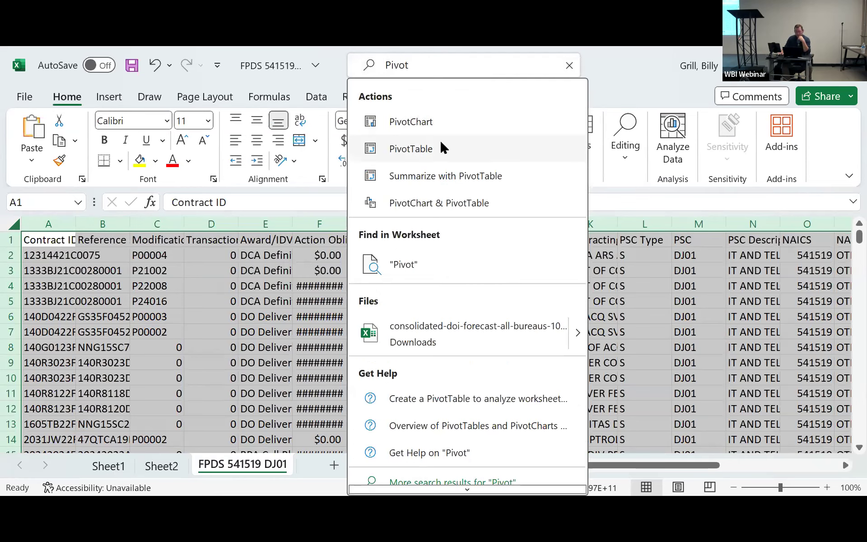
{"action": "left_click", "coordinate": [441, 143]}
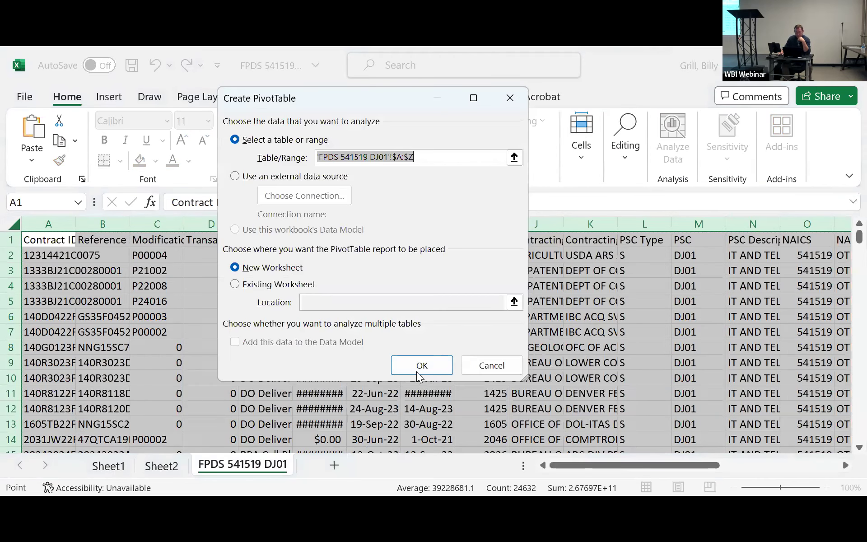
{"action": "left_click", "coordinate": [418, 365]}
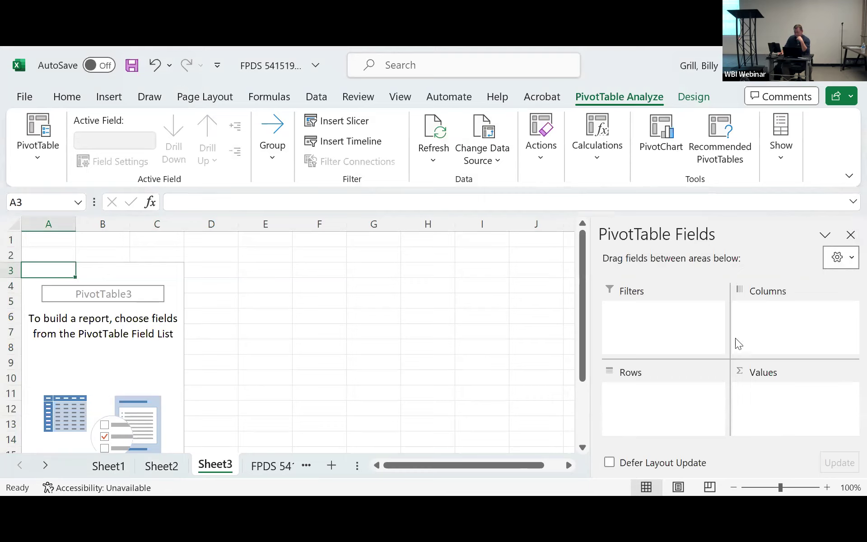
Resize the PivotTable Fields pane on Sheet3, then return to the FPDS 541519 DJ01 sheet
{"action": "left_click", "coordinate": [825, 233]}
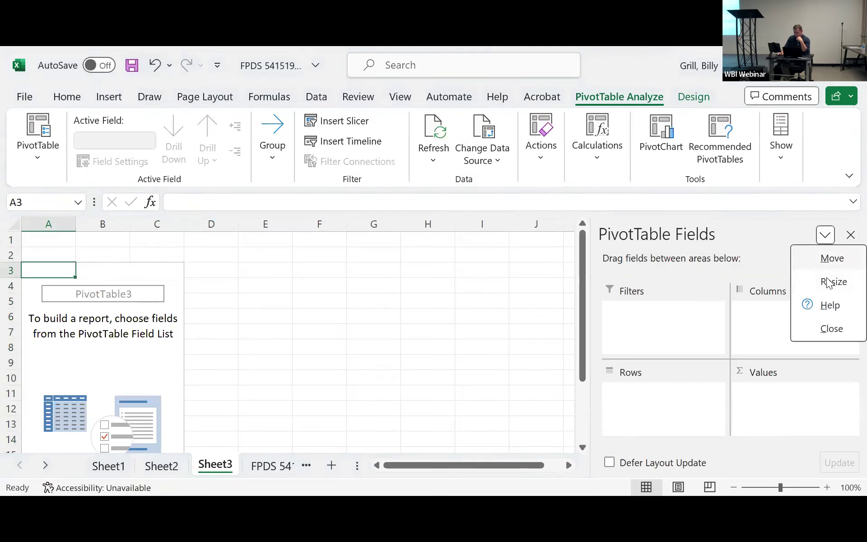
{"action": "left_click", "coordinate": [832, 282]}
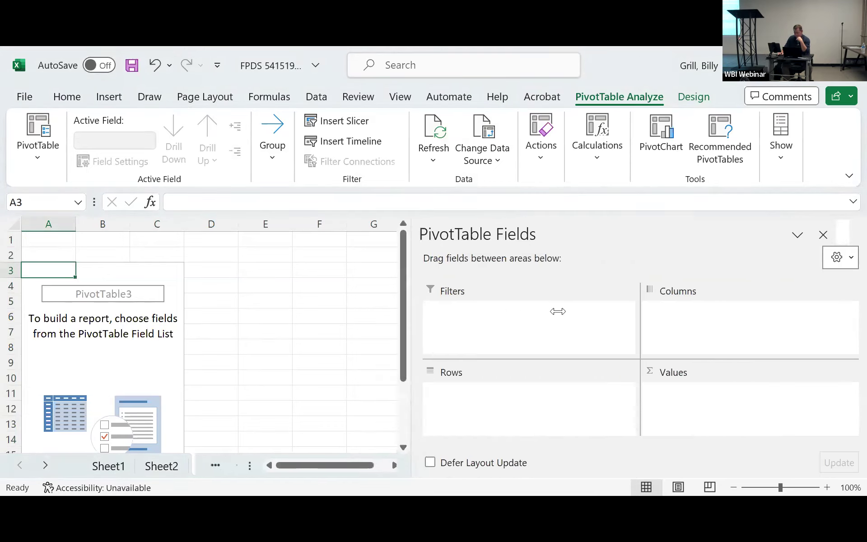
{"action": "left_click", "coordinate": [628, 295]}
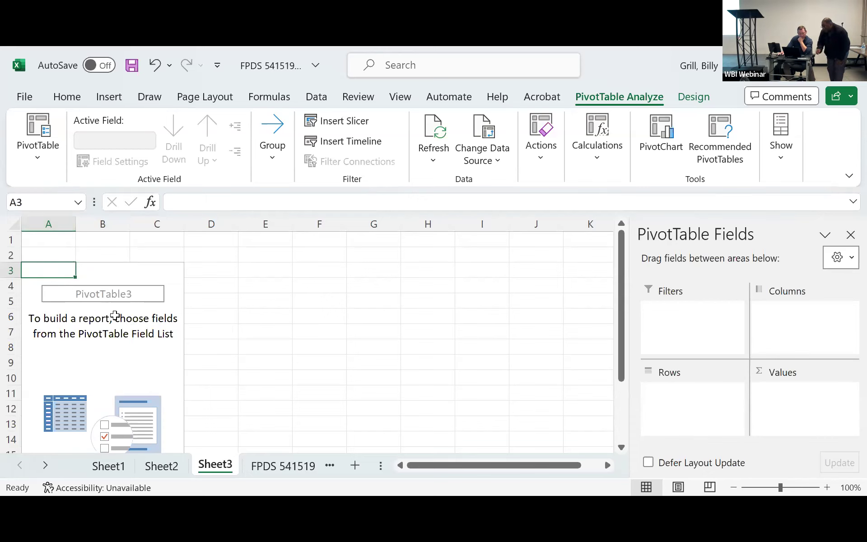
{"action": "left_click", "coordinate": [117, 423]}
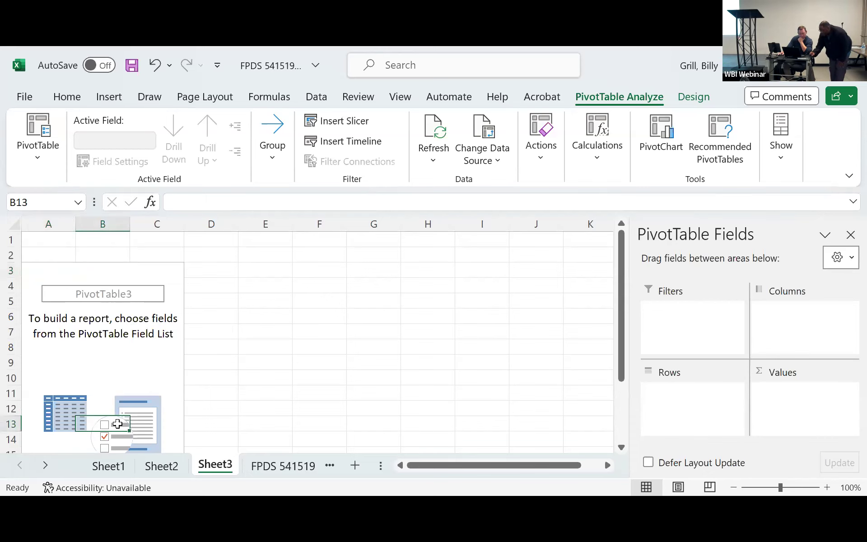
{"action": "left_click", "coordinate": [277, 467]}
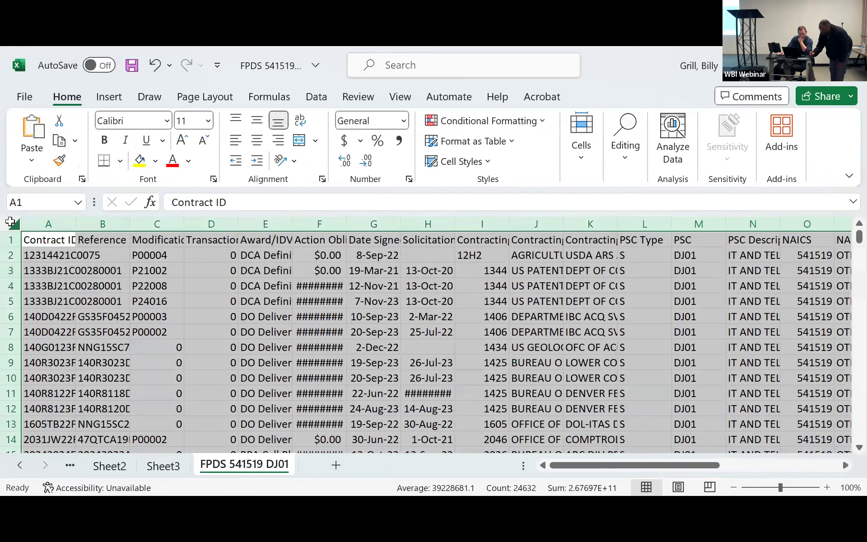
Scan the FPDS columns from A1 out to CAGE Code and back, then show the Insert ribbon
{"action": "left_click", "coordinate": [42, 239]}
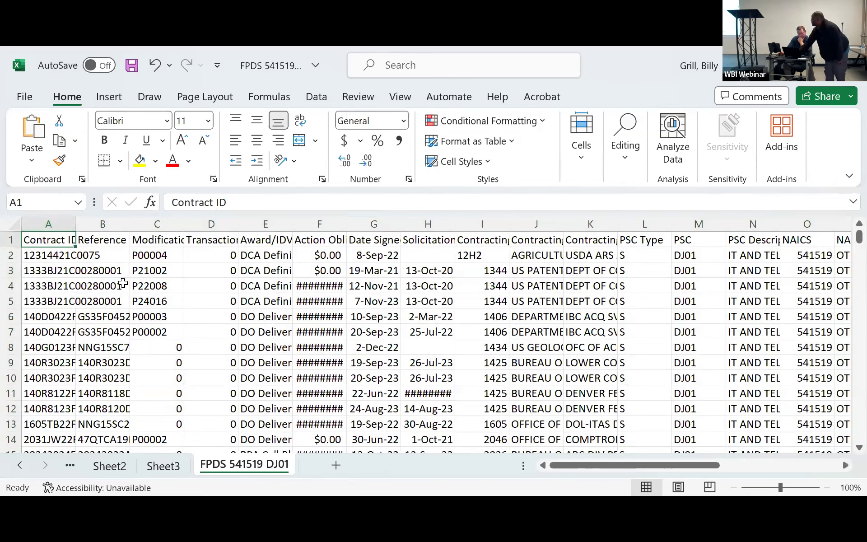
{"action": "key", "text": "Right"}
{"action": "key", "text": "Down"}
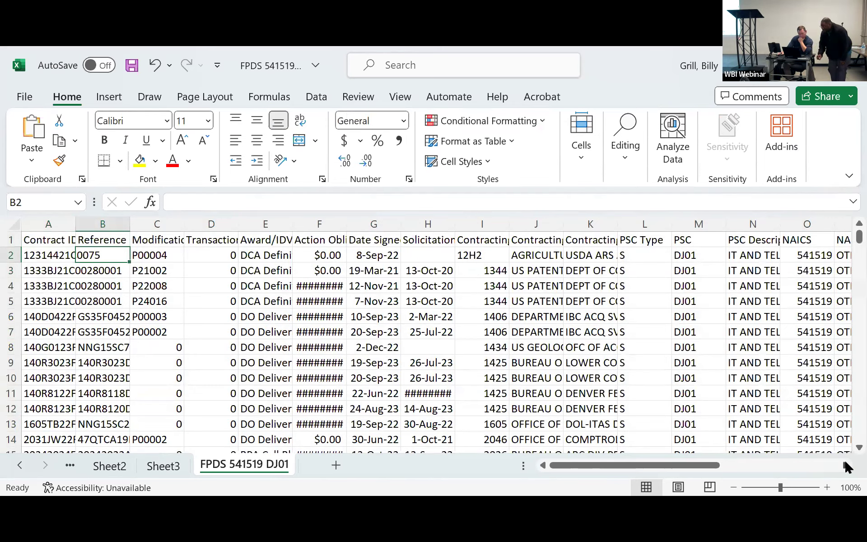
{"action": "left_click", "coordinate": [845, 465]}
{"action": "left_click_drag", "start_coordinate": [845, 469], "coordinate": [844, 471]}
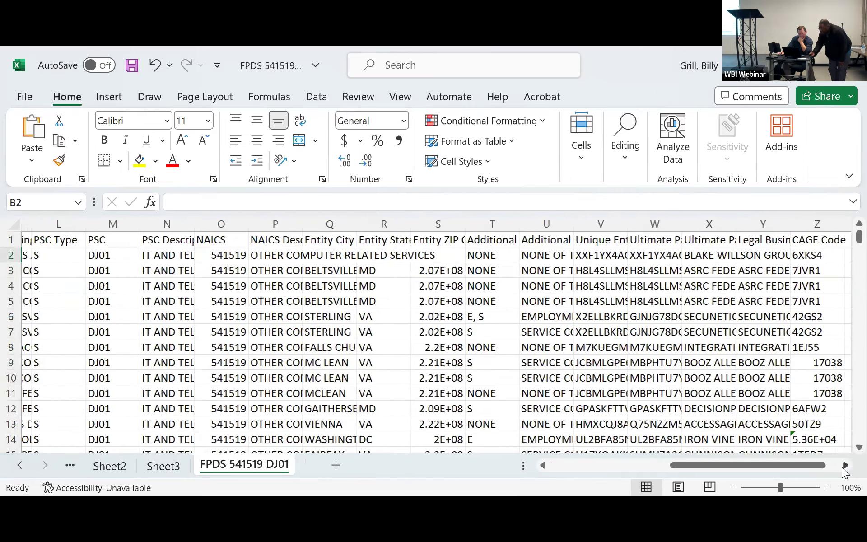
{"action": "left_click_drag", "start_coordinate": [711, 465], "coordinate": [595, 468]}
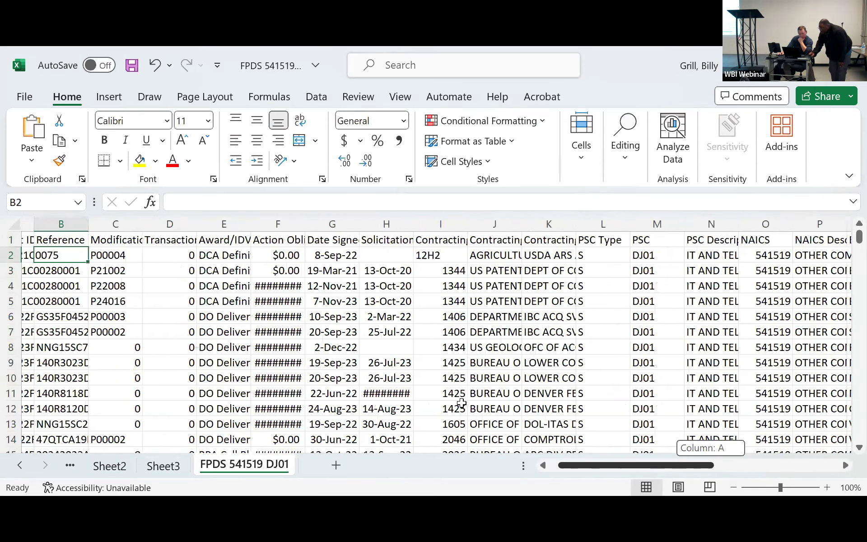
{"action": "left_click", "coordinate": [110, 98]}
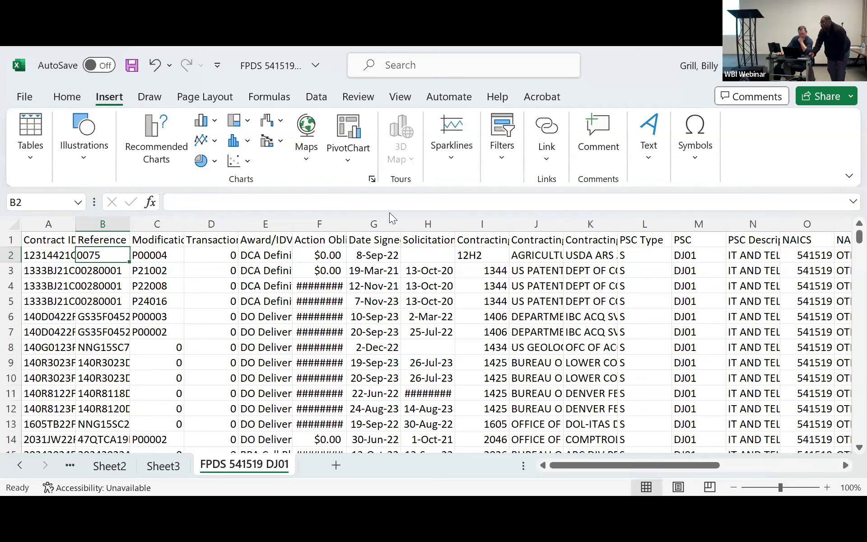
{"action": "left_click", "coordinate": [355, 152]}
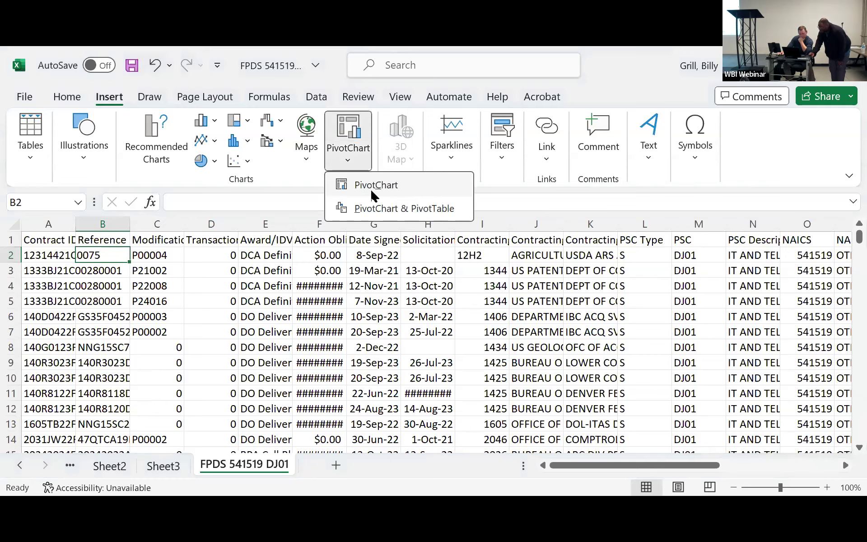
{"action": "left_click", "coordinate": [379, 207]}
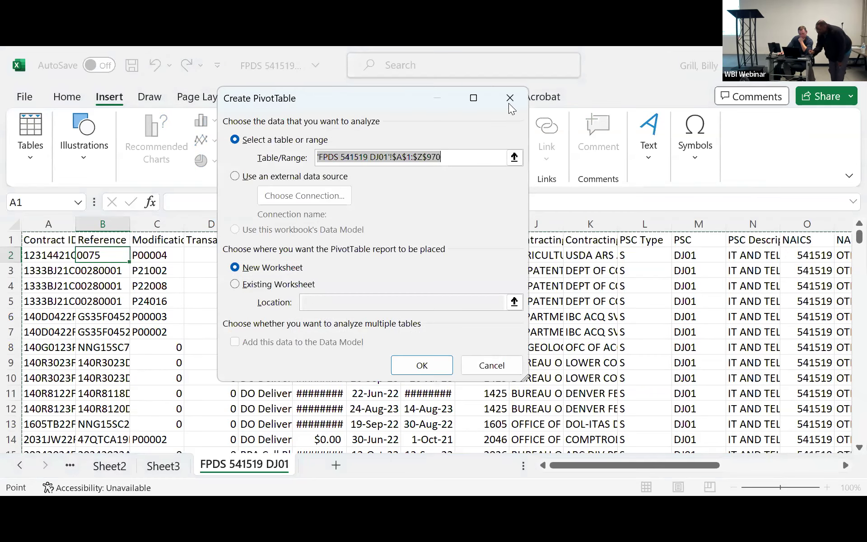
{"action": "left_click", "coordinate": [508, 101]}
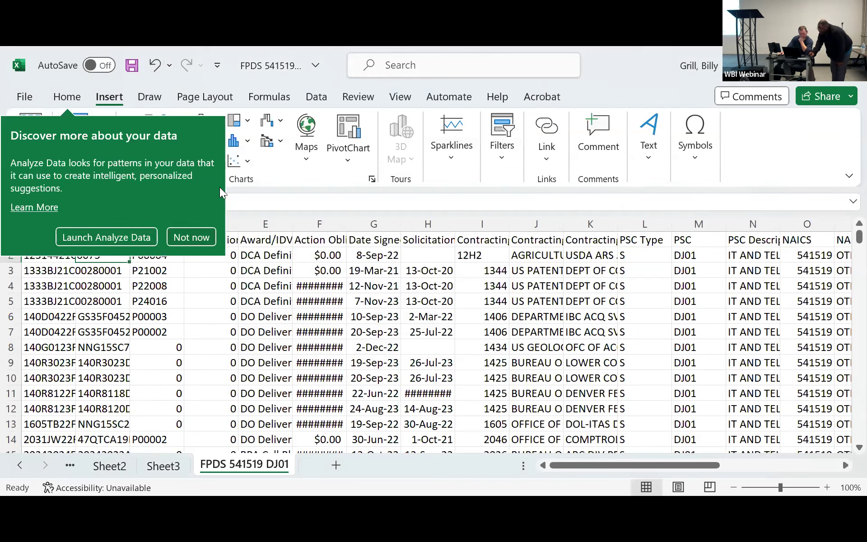
{"action": "left_click", "coordinate": [192, 237]}
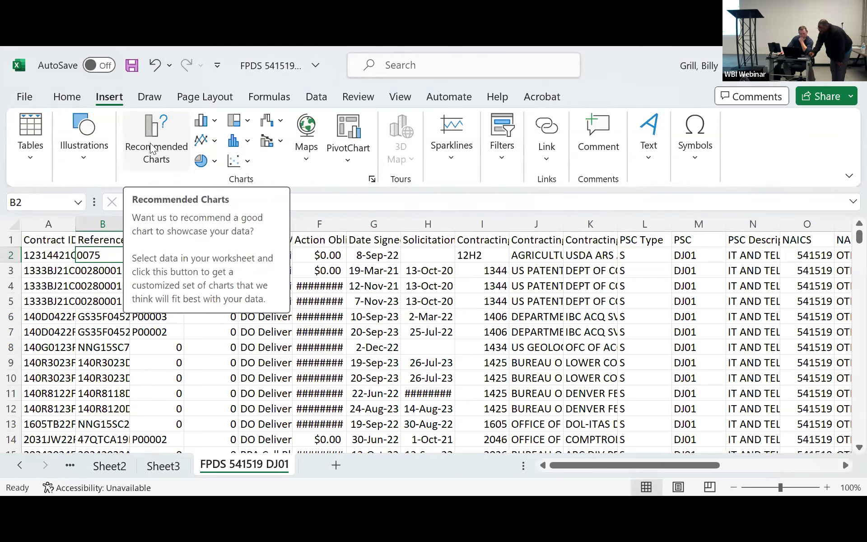
{"action": "left_click", "coordinate": [349, 160]}
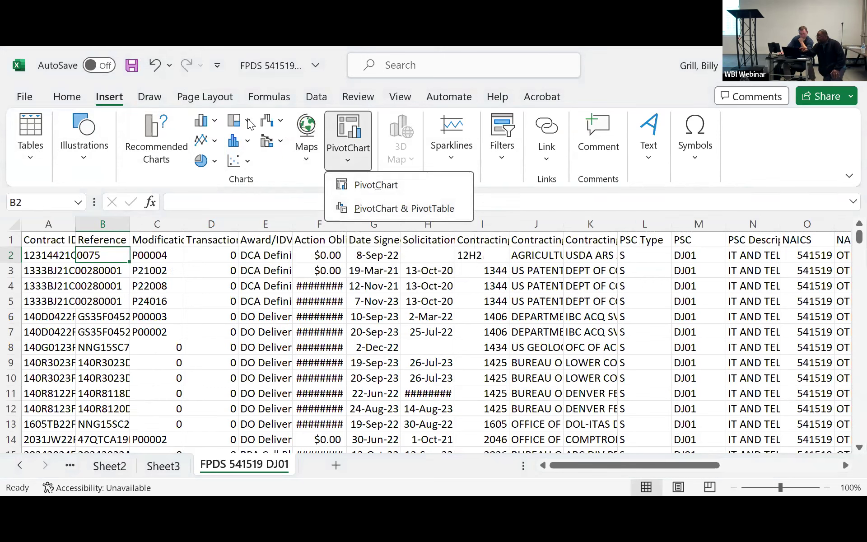
{"action": "left_click", "coordinate": [247, 119]}
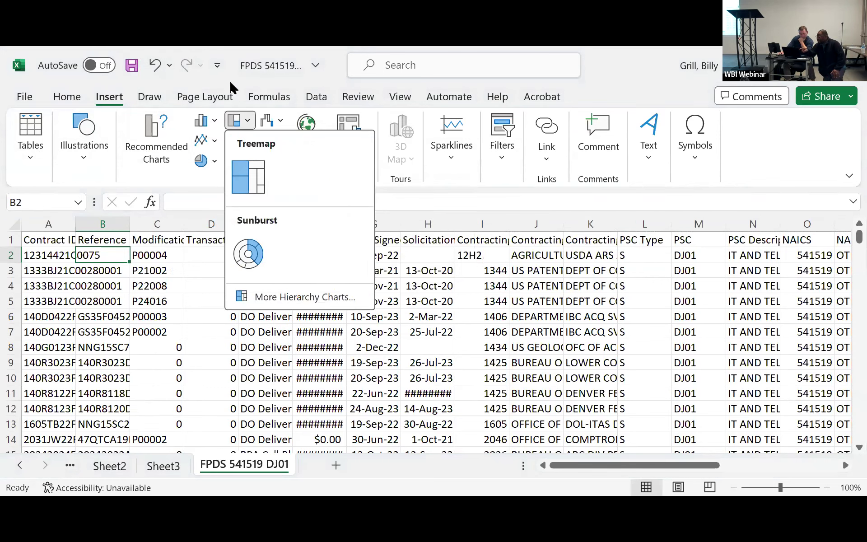
{"action": "left_click", "coordinate": [317, 68]}
{"action": "left_click", "coordinate": [333, 71]}
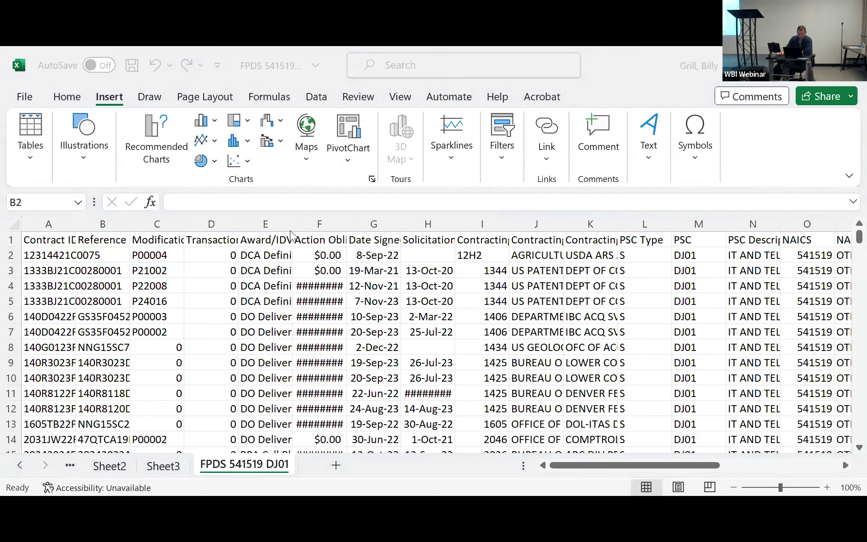
Widen column E and auto-fit the Action Obligation ($) column F, selecting it to view its 671,088,418.1 total
{"action": "left_click_drag", "start_coordinate": [293, 224], "coordinate": [310, 225]}
{"action": "double_click", "coordinate": [364, 225]}
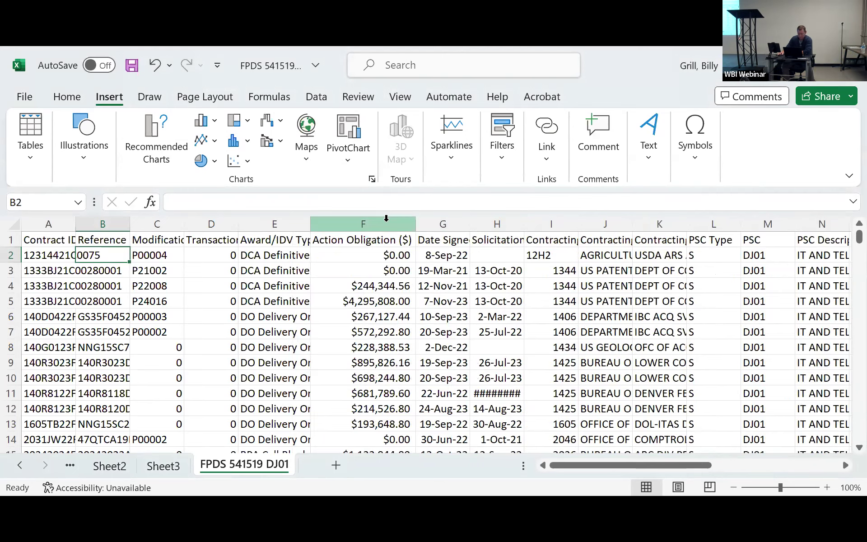
{"action": "left_click", "coordinate": [386, 218]}
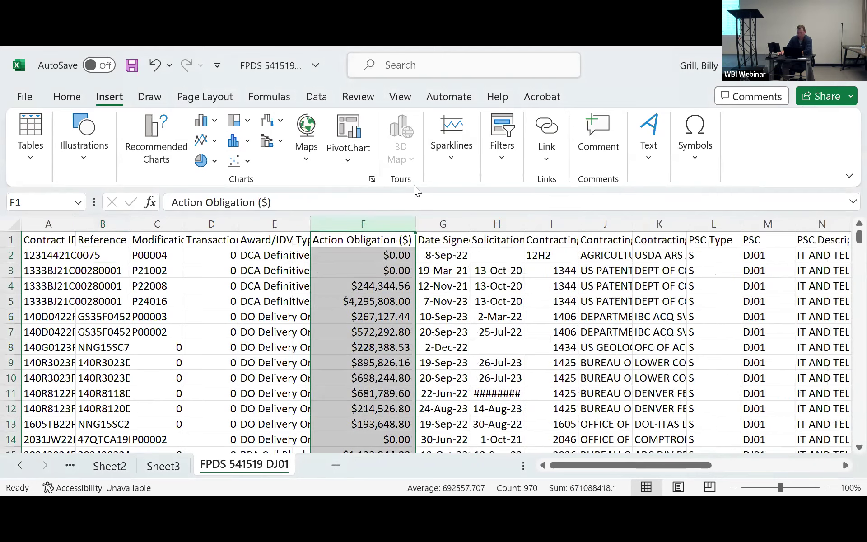
{"action": "left_click", "coordinate": [71, 96]}
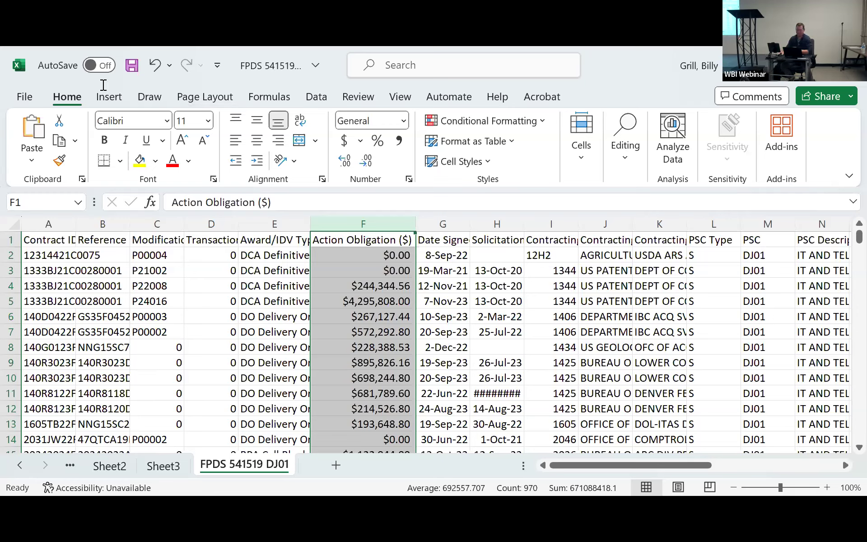
Select the whole FPDS sheet and search 'Pivot' to start another PivotTable
{"action": "left_click", "coordinate": [14, 223]}
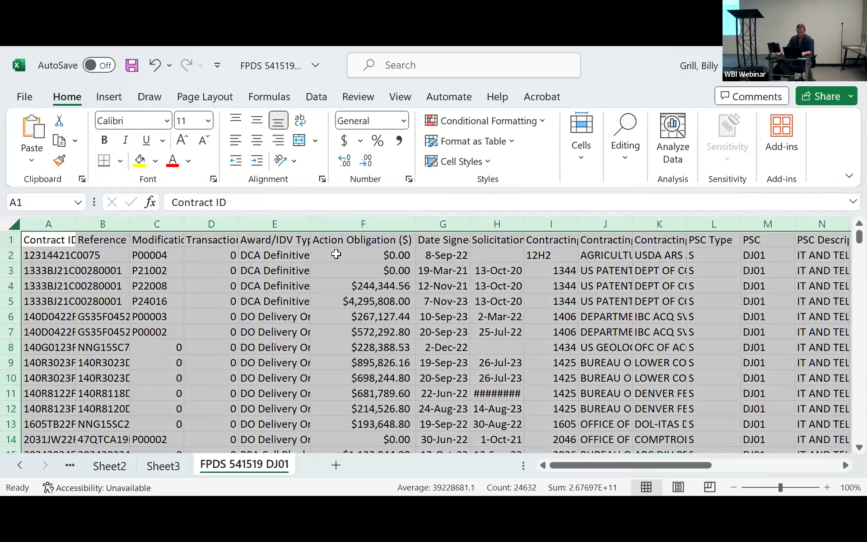
{"action": "right_click", "coordinate": [183, 336]}
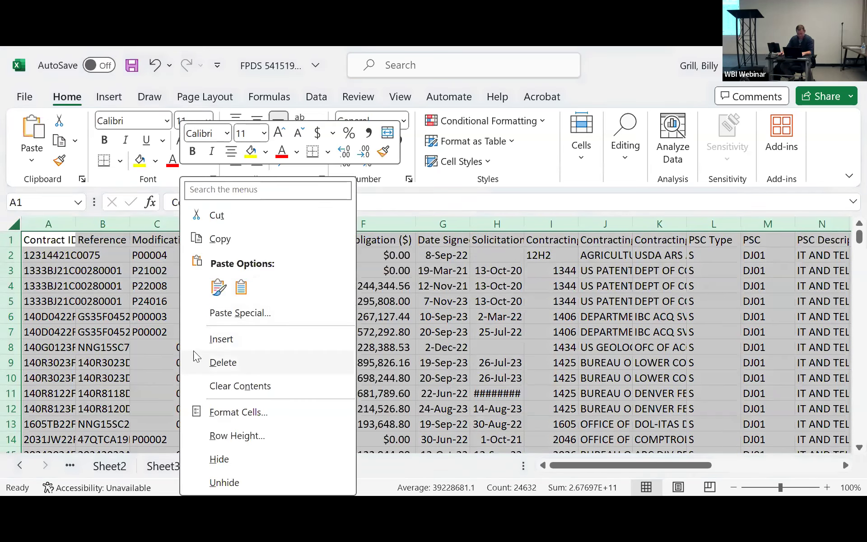
{"action": "left_click", "coordinate": [14, 228]}
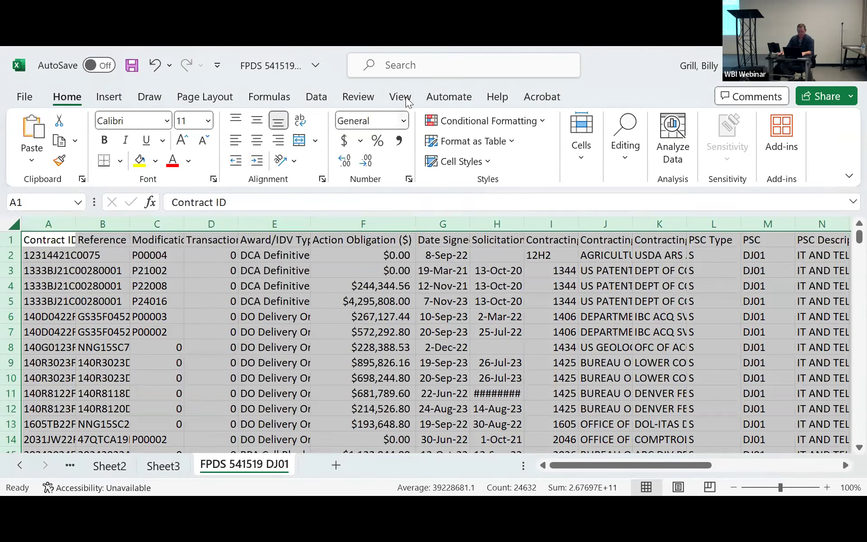
{"action": "left_click", "coordinate": [444, 56]}
{"action": "type", "text": "P"}
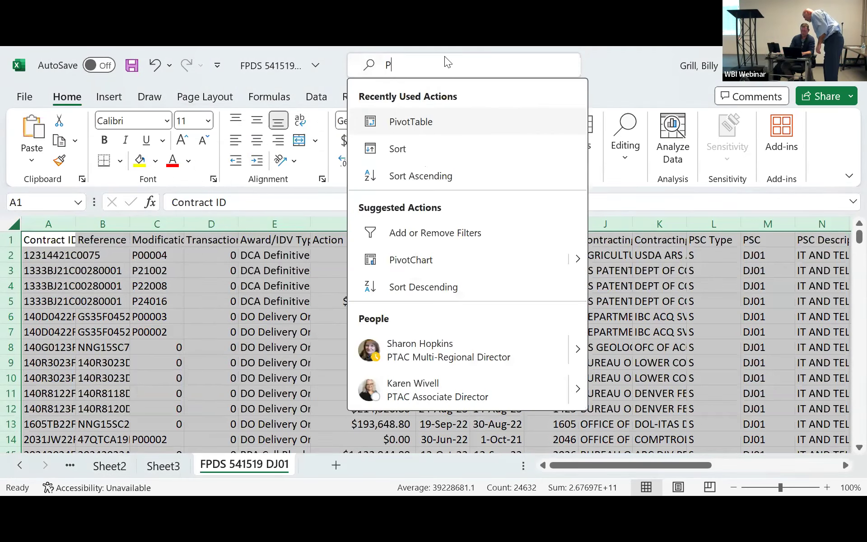
{"action": "type", "text": "ivot"}
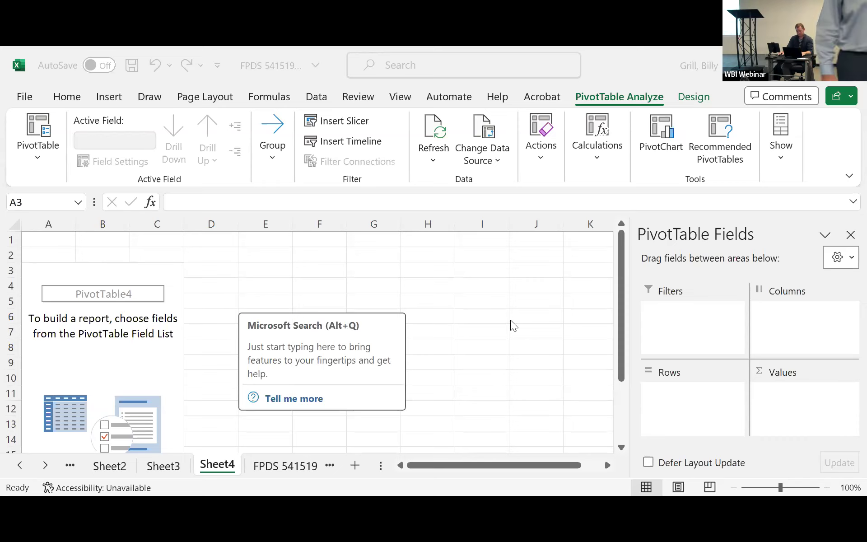
Close the PivotTable Fields pane on Sheet4 and return to the FPDS 541519 DJ01 sheet
{"action": "left_click", "coordinate": [825, 235]}
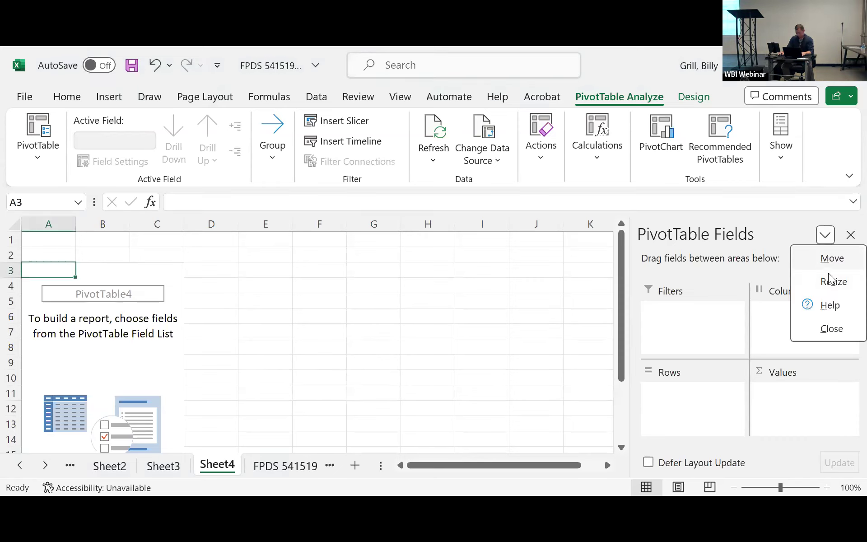
{"action": "left_click", "coordinate": [833, 329]}
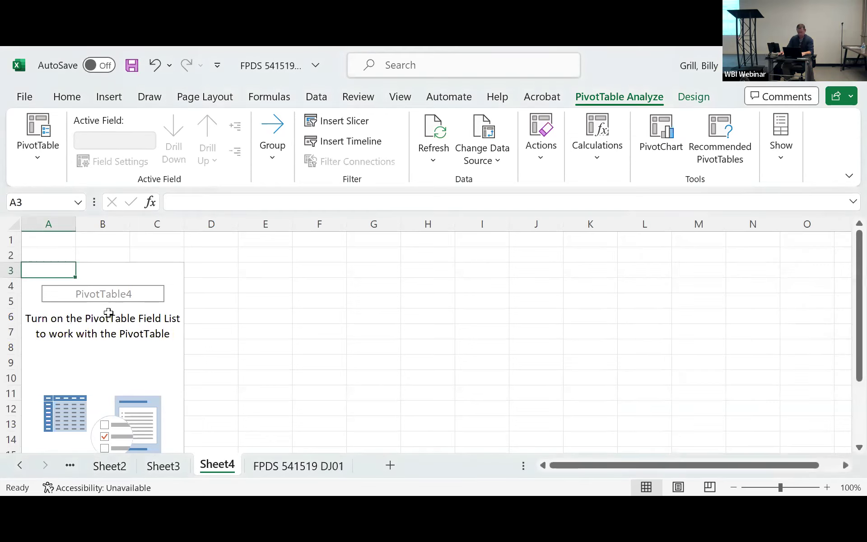
{"action": "left_click", "coordinate": [100, 300]}
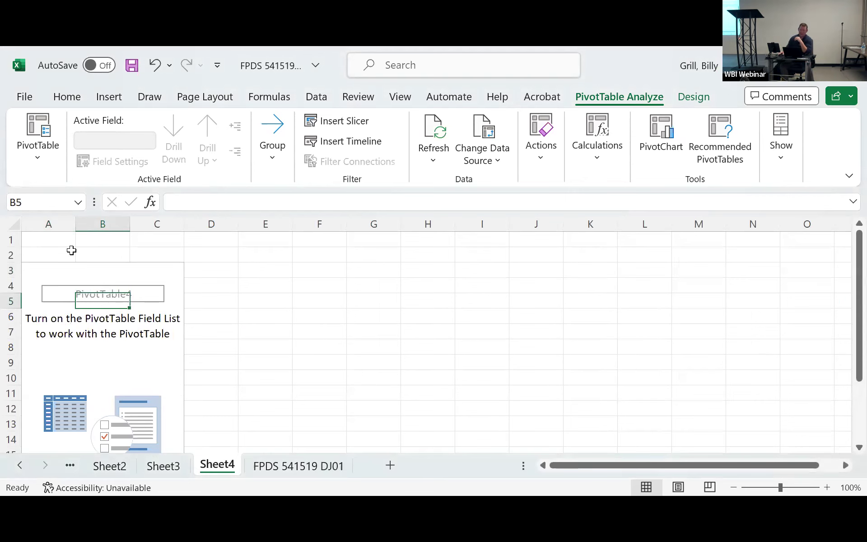
{"action": "left_click", "coordinate": [293, 466]}
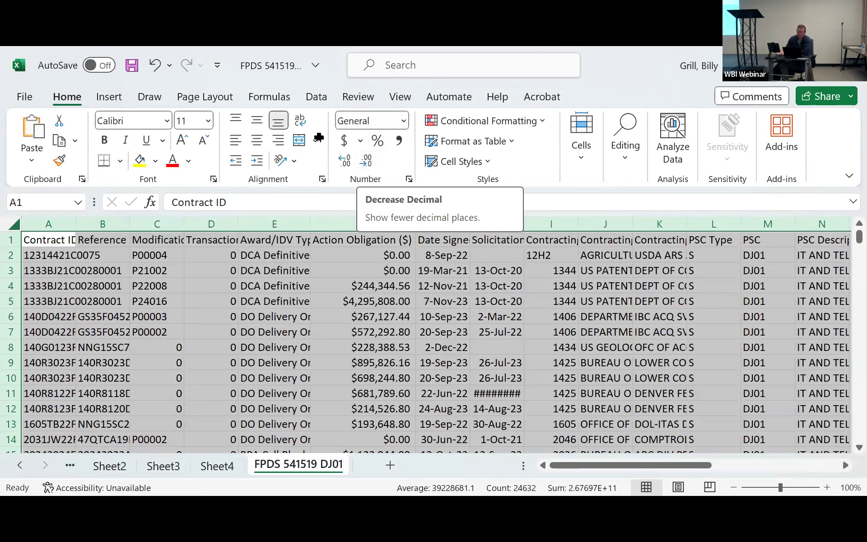
Widen column A for Contract ID and auto-fit column K to show full Contracting Office Names
{"action": "left_click", "coordinate": [357, 239]}
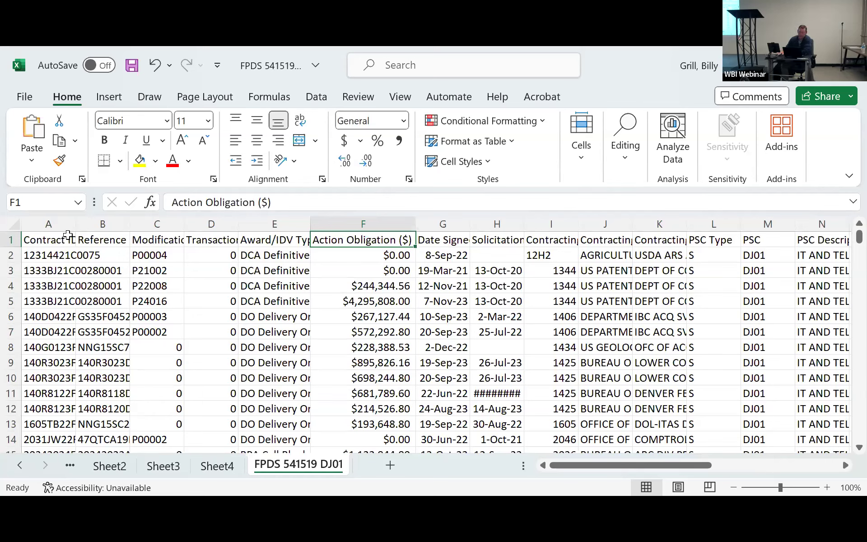
{"action": "left_click_drag", "start_coordinate": [75, 224], "coordinate": [95, 224]}
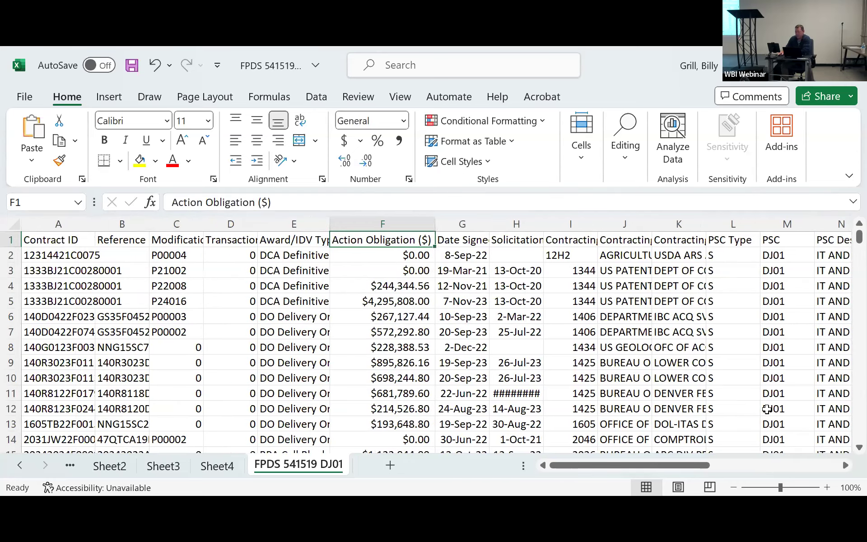
{"action": "left_click", "coordinate": [845, 465]}
{"action": "left_click", "coordinate": [845, 465]}
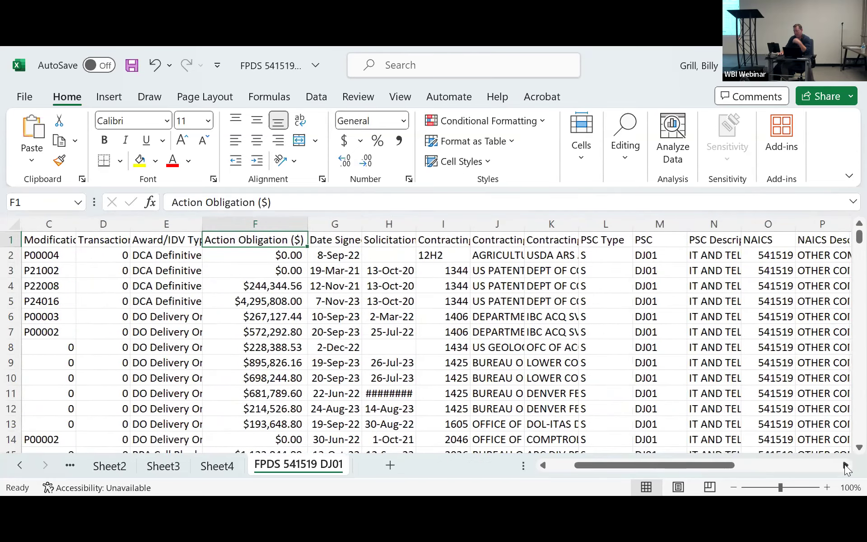
{"action": "double_click", "coordinate": [579, 231]}
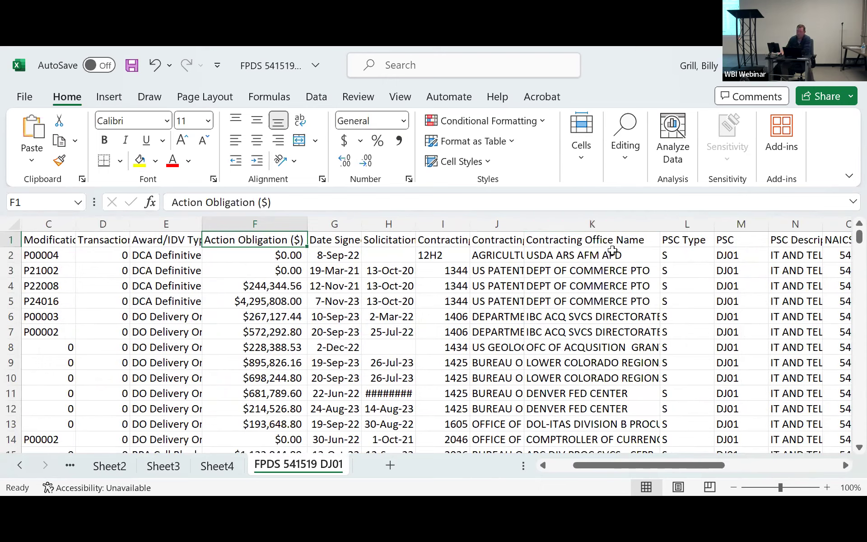
Select the Contracting Office Name entries down column K and widen column V for Unique Entity ID
{"action": "left_click", "coordinate": [599, 239]}
{"action": "key", "text": "ctrl+shift+Down"}
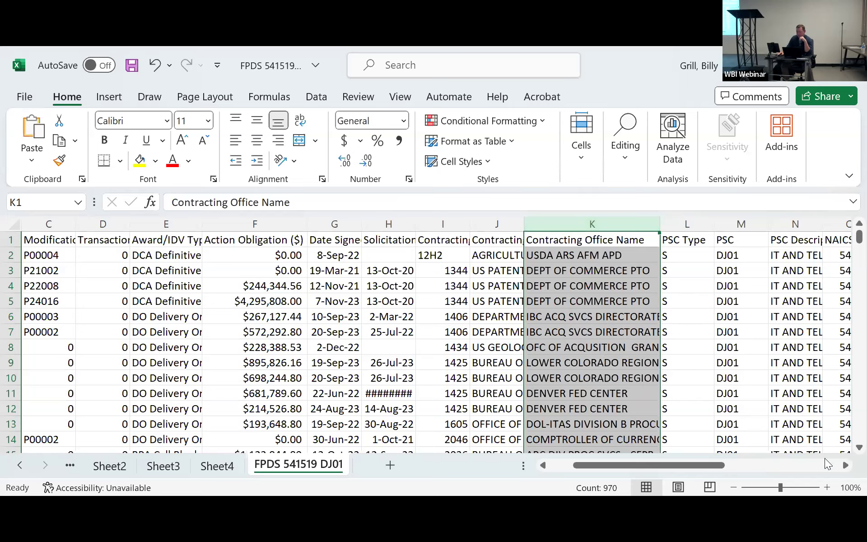
{"action": "left_click_drag", "start_coordinate": [845, 469], "coordinate": [846, 469]}
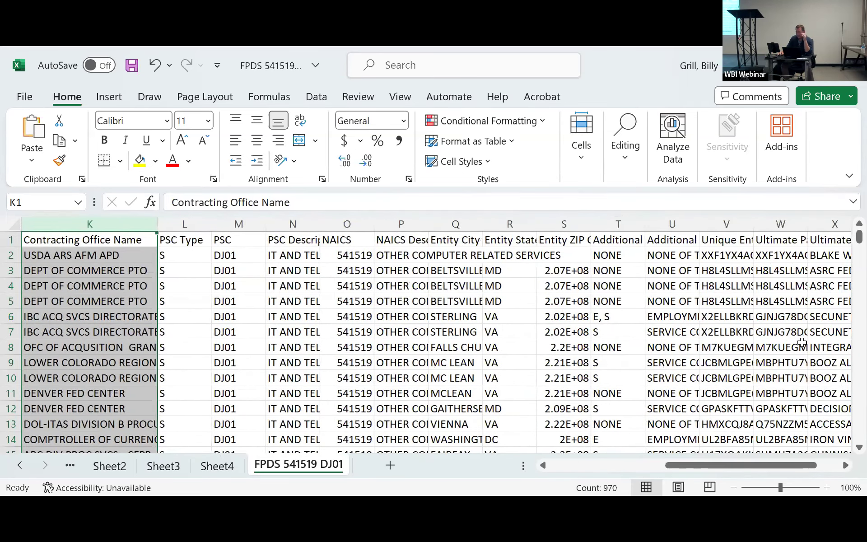
{"action": "left_click_drag", "start_coordinate": [757, 227], "coordinate": [793, 226]}
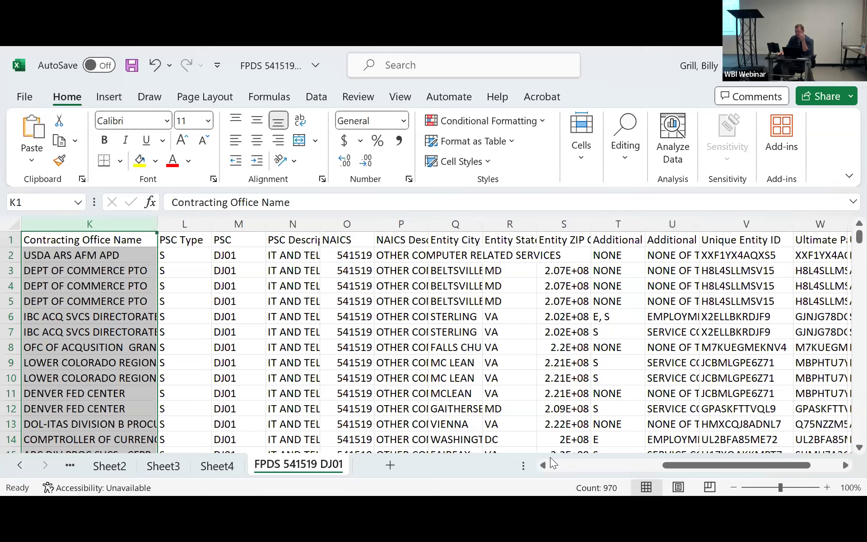
{"action": "scroll", "coordinate": [543, 465], "scroll_direction": "left", "scroll_amount": 10}
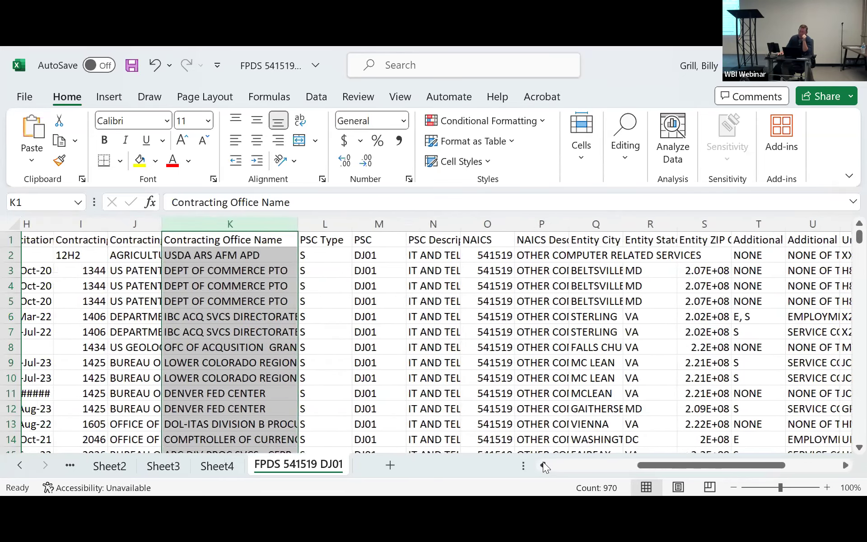
{"action": "scroll", "coordinate": [541, 460], "scroll_direction": "left", "scroll_amount": 1}
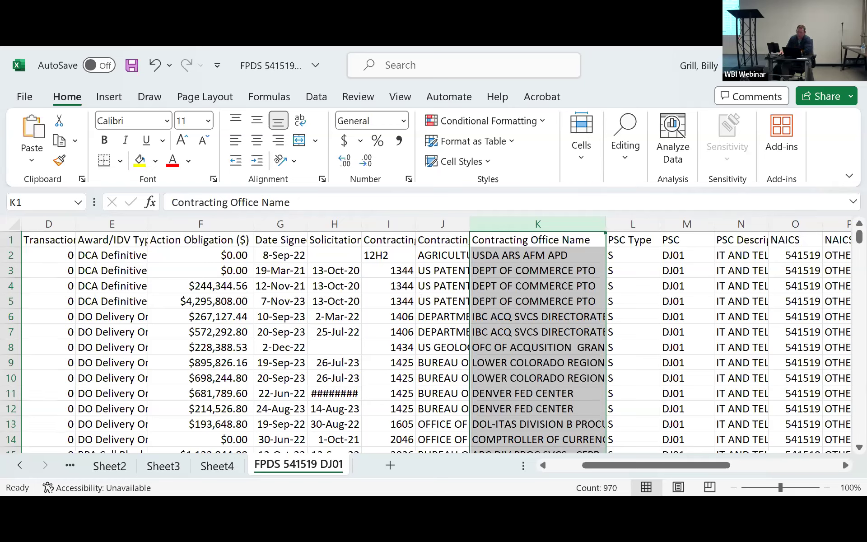
Switch from Excel to the USAspending.gov Advanced Search page in Chrome
{"action": "key", "text": "alt+Tab"}
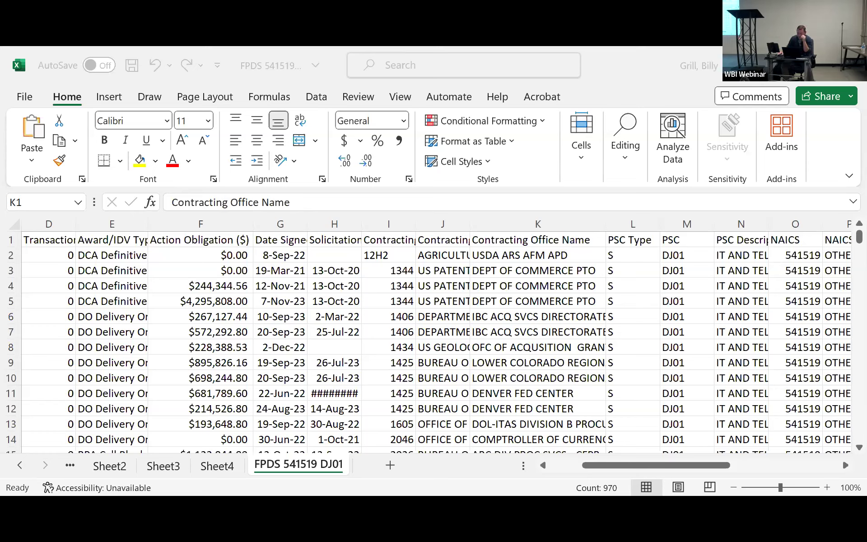
{"action": "key", "text": "alt+Tab"}
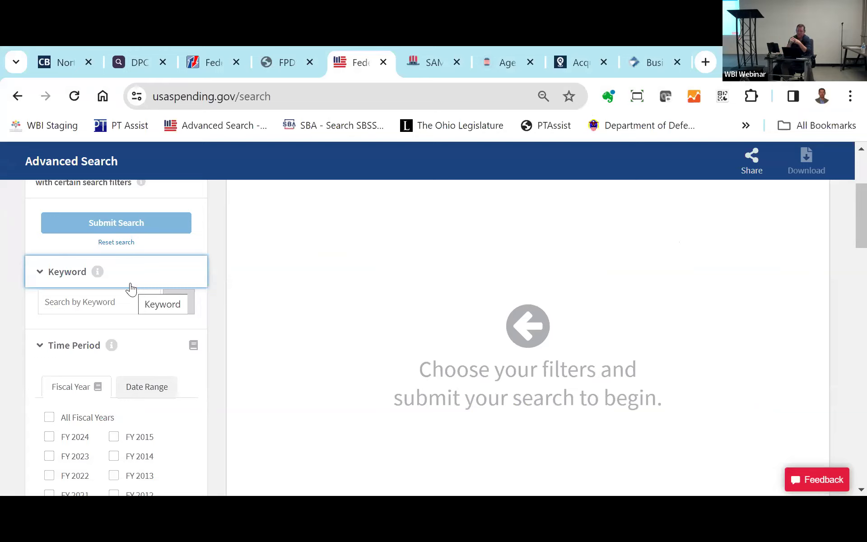
Check FY 2024, FY 2023, FY 2022, FY 2021 and FY 2020 under the Time Period filter
{"action": "scroll", "coordinate": [55, 359], "scroll_direction": "down", "scroll_amount": 2}
{"action": "left_click", "coordinate": [49, 359]}
{"action": "left_click", "coordinate": [49, 377]}
{"action": "left_click", "coordinate": [49, 399]}
{"action": "left_click", "coordinate": [49, 417]}
{"action": "left_click", "coordinate": [49, 435]}
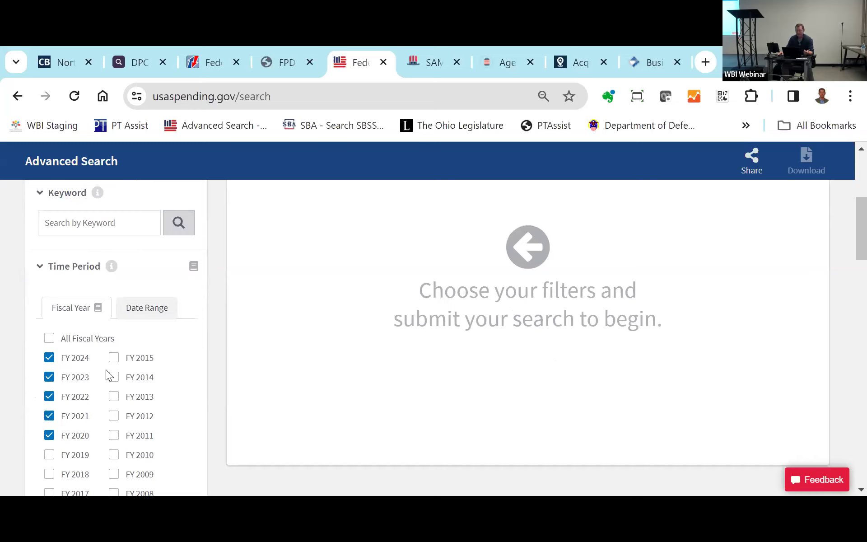
{"action": "scroll", "coordinate": [118, 359], "scroll_direction": "down", "scroll_amount": 2}
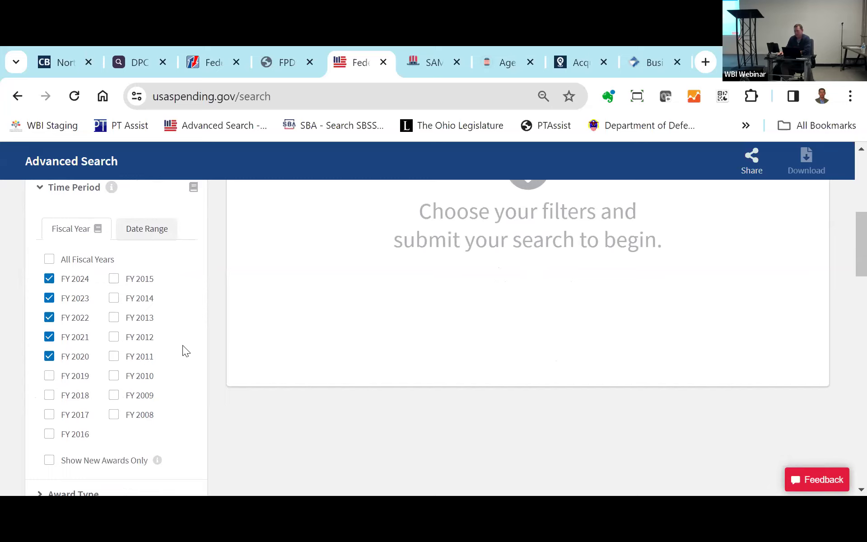
{"action": "scroll", "coordinate": [196, 344], "scroll_direction": "down", "scroll_amount": 8}
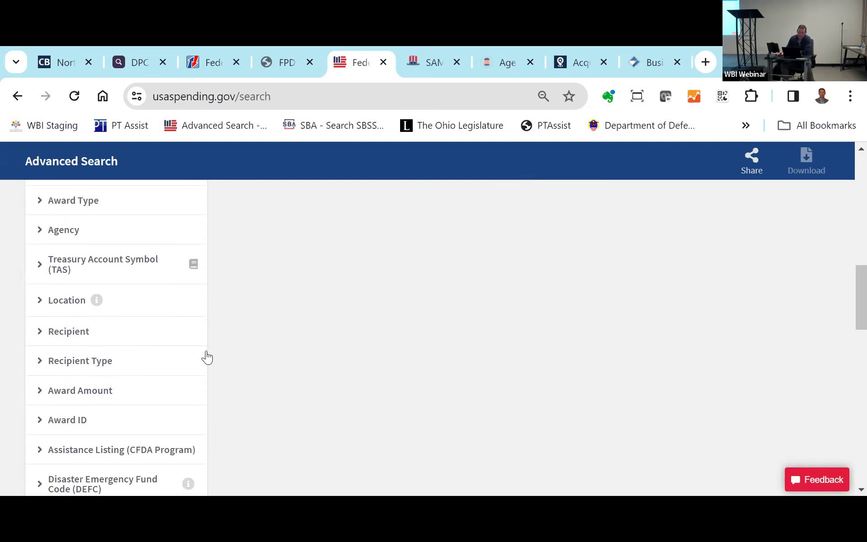
{"action": "scroll", "coordinate": [211, 359], "scroll_direction": "down", "scroll_amount": 3}
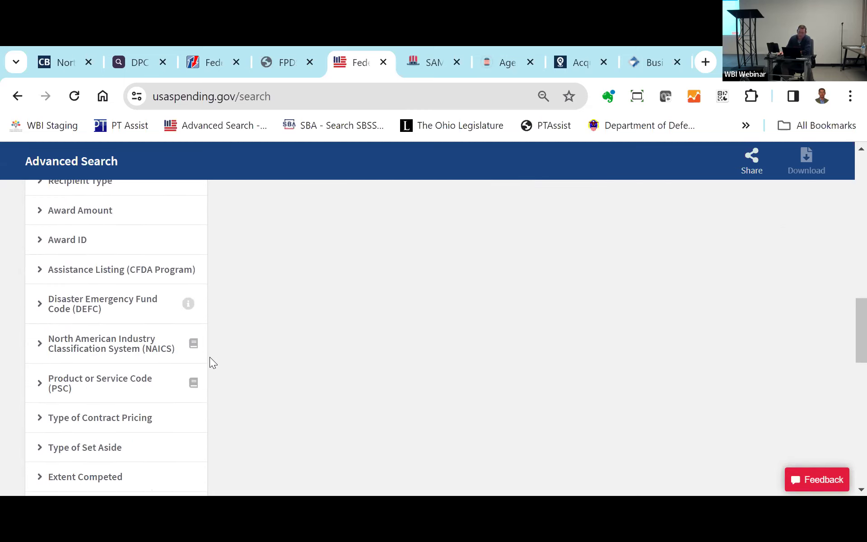
{"action": "left_click", "coordinate": [95, 343]}
{"action": "scroll", "coordinate": [123, 350], "scroll_direction": "down", "scroll_amount": 2}
{"action": "left_click", "coordinate": [113, 323]}
{"action": "type", "text": "541519"}
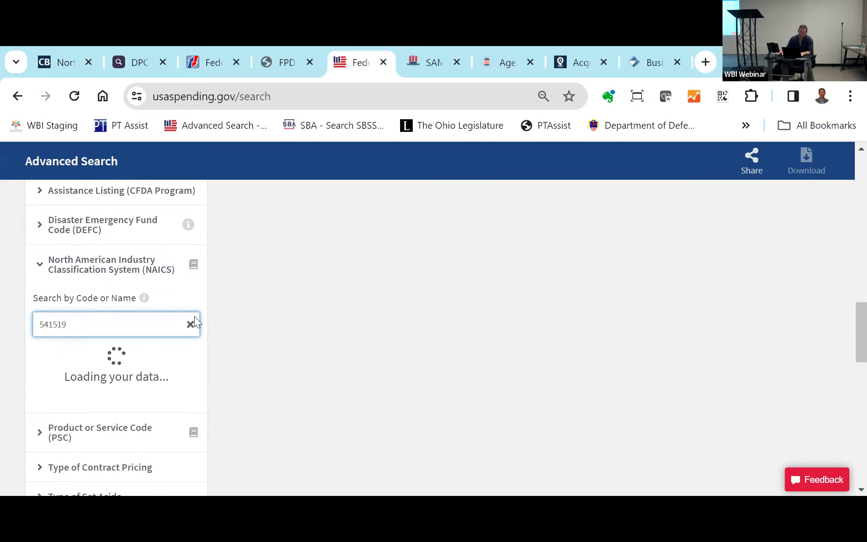
{"action": "scroll", "coordinate": [190, 363], "scroll_direction": "down", "scroll_amount": 2}
{"action": "left_click", "coordinate": [75, 362]}
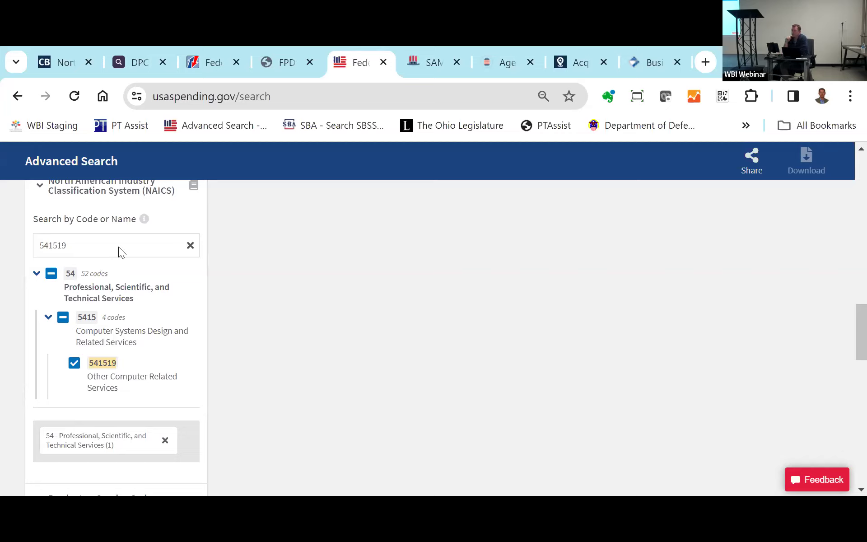
{"action": "scroll", "coordinate": [244, 320], "scroll_direction": "down", "scroll_amount": 1}
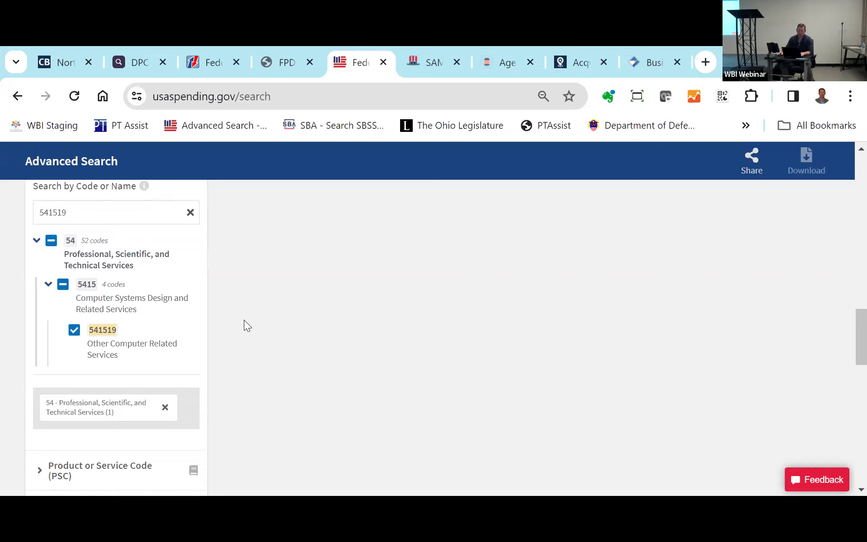
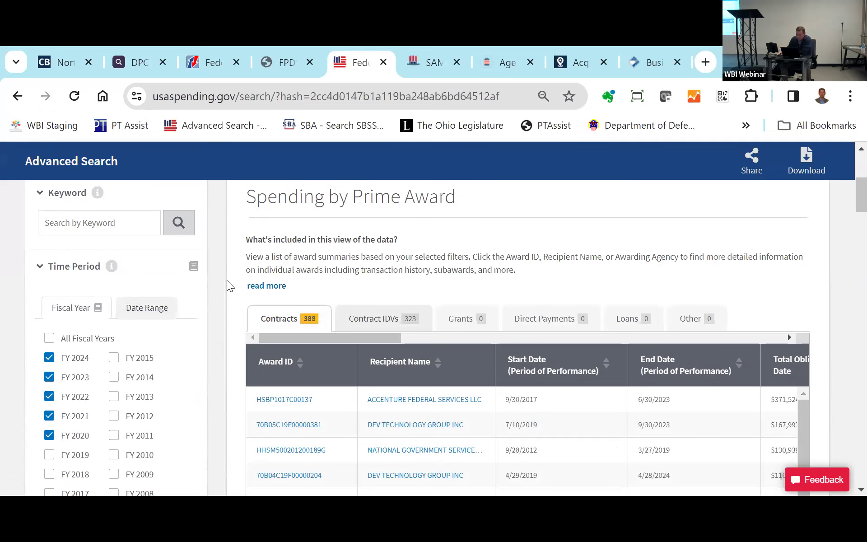
Scroll down the FY 2020–2024 results to the Contracts tab of Spending by Prime Award
{"action": "scroll", "coordinate": [228, 281], "scroll_direction": "down", "scroll_amount": 2}
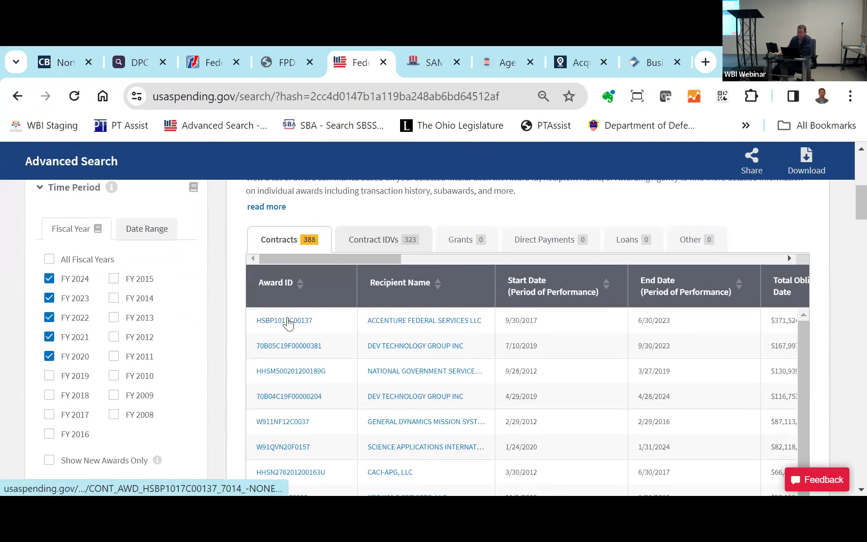
{"action": "scroll", "coordinate": [225, 334], "scroll_direction": "down", "scroll_amount": 2}
Open the contract profile for award 70B05C19F00000381 and scroll through its overview
{"action": "left_click", "coordinate": [286, 267]}
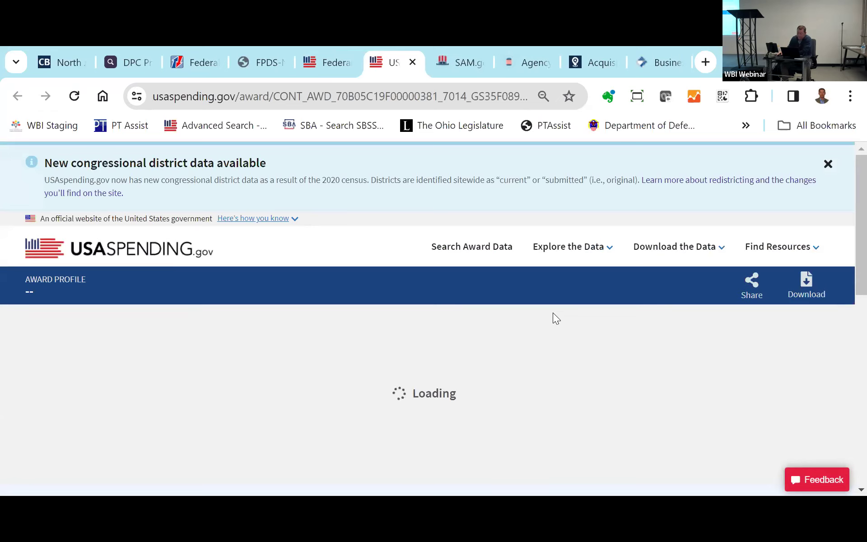
{"action": "scroll", "coordinate": [555, 310], "scroll_direction": "down", "scroll_amount": 2}
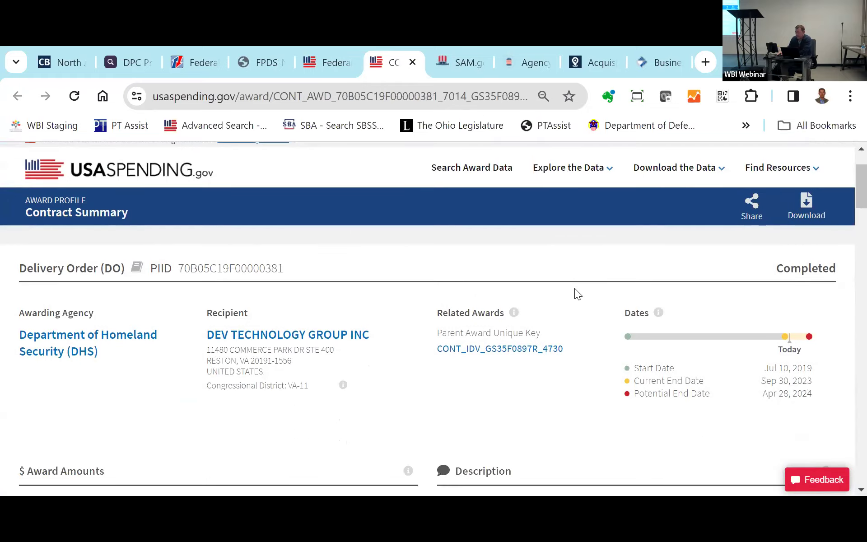
{"action": "scroll", "coordinate": [578, 291], "scroll_direction": "down", "scroll_amount": 4}
{"action": "scroll", "coordinate": [576, 289], "scroll_direction": "down", "scroll_amount": 2}
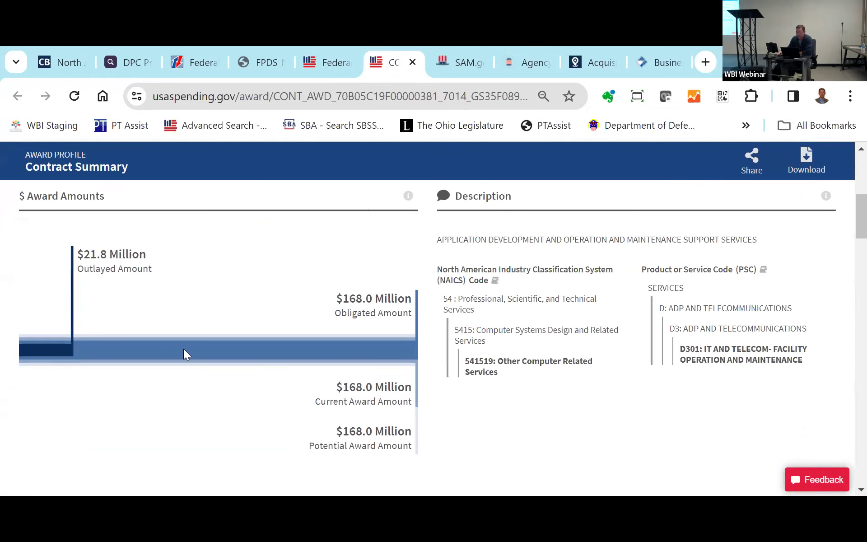
{"action": "scroll", "coordinate": [439, 303], "scroll_direction": "down", "scroll_amount": 5}
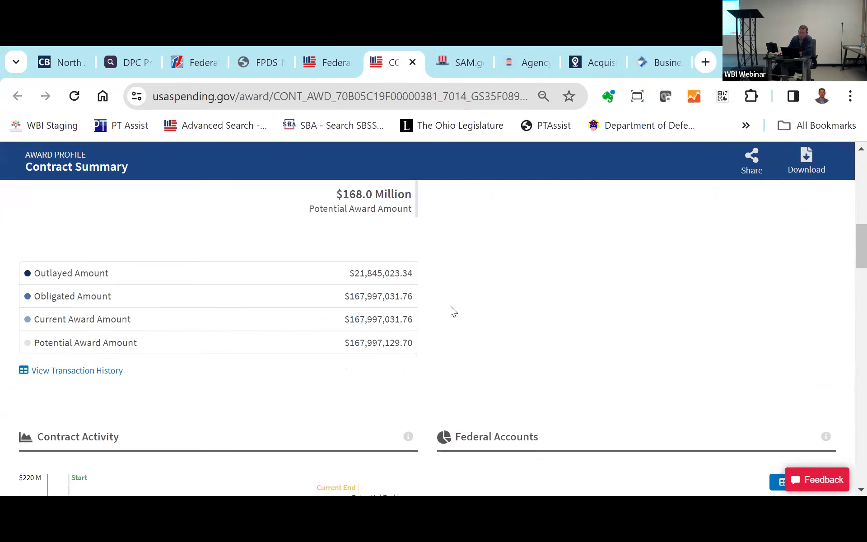
{"action": "scroll", "coordinate": [450, 307], "scroll_direction": "down", "scroll_amount": 5}
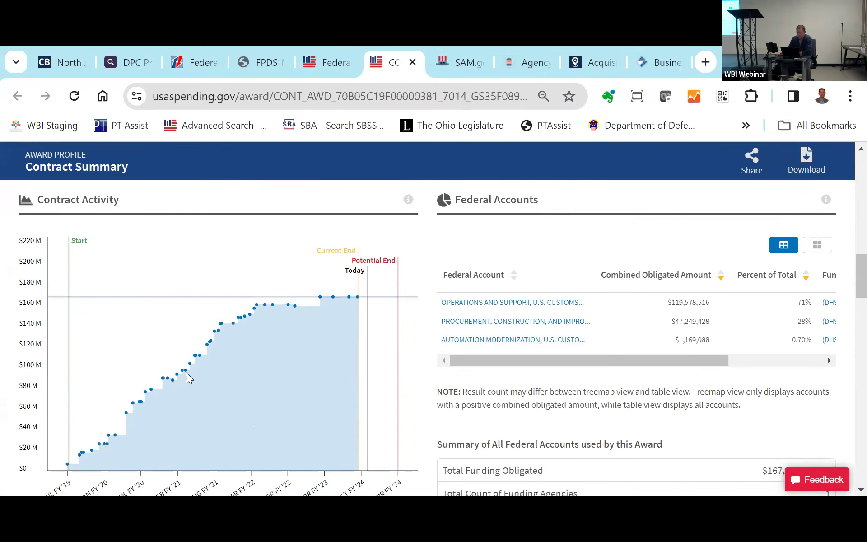
{"action": "scroll", "coordinate": [389, 280], "scroll_direction": "up", "scroll_amount": 5}
{"action": "scroll", "coordinate": [406, 298], "scroll_direction": "up", "scroll_amount": 5}
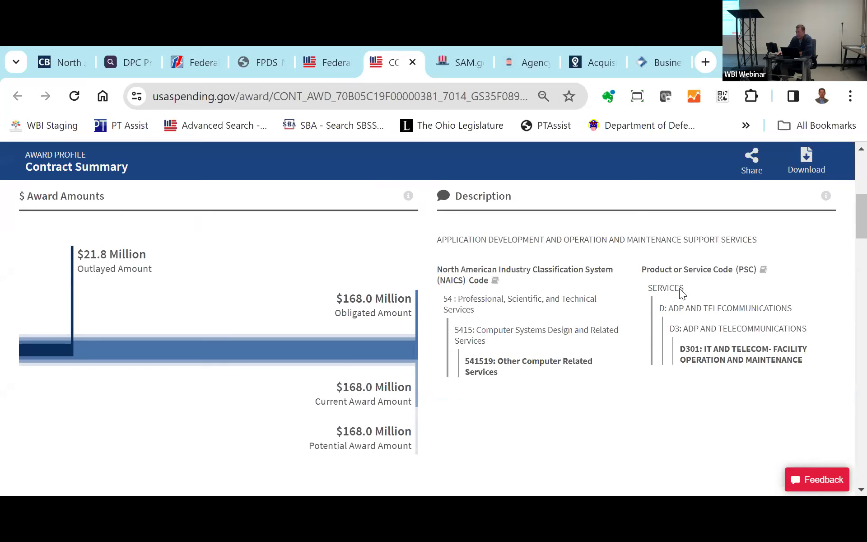
{"action": "scroll", "coordinate": [521, 293], "scroll_direction": "down", "scroll_amount": 15}
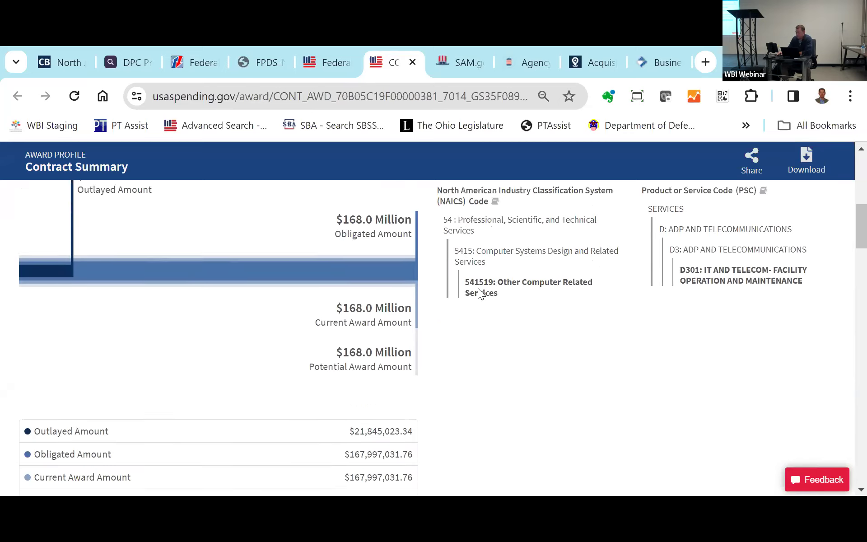
{"action": "scroll", "coordinate": [425, 315], "scroll_direction": "down", "scroll_amount": 3}
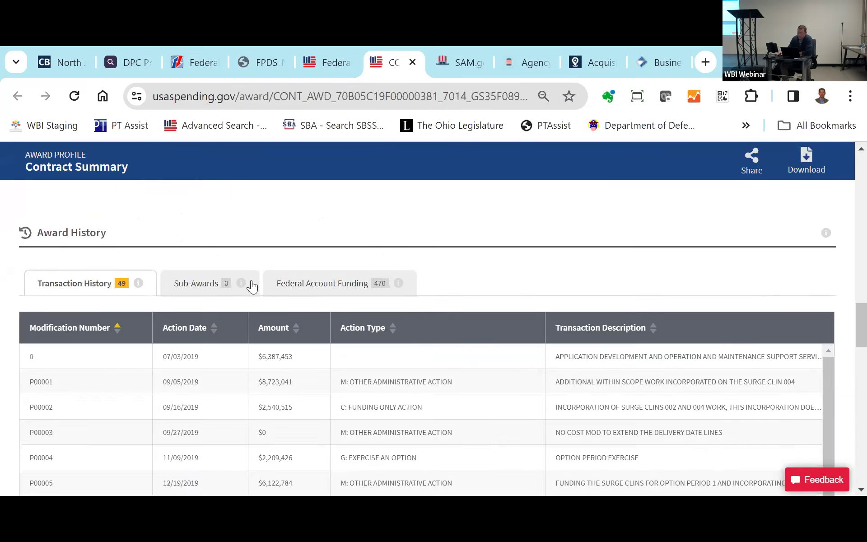
View the award's sub-award summary and agency details, selecting the awarding and funding office names
{"action": "left_click", "coordinate": [194, 289]}
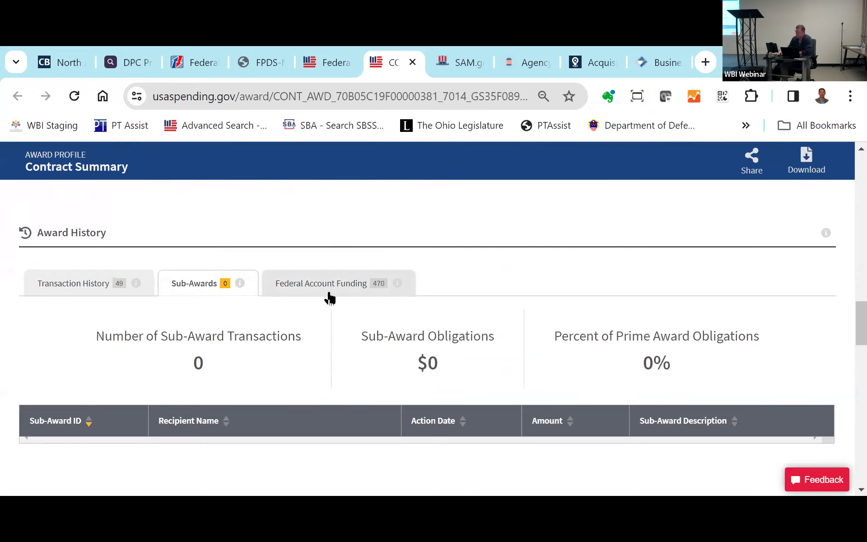
{"action": "scroll", "coordinate": [359, 301], "scroll_direction": "down", "scroll_amount": 7}
{"action": "scroll", "coordinate": [360, 303], "scroll_direction": "down", "scroll_amount": 5}
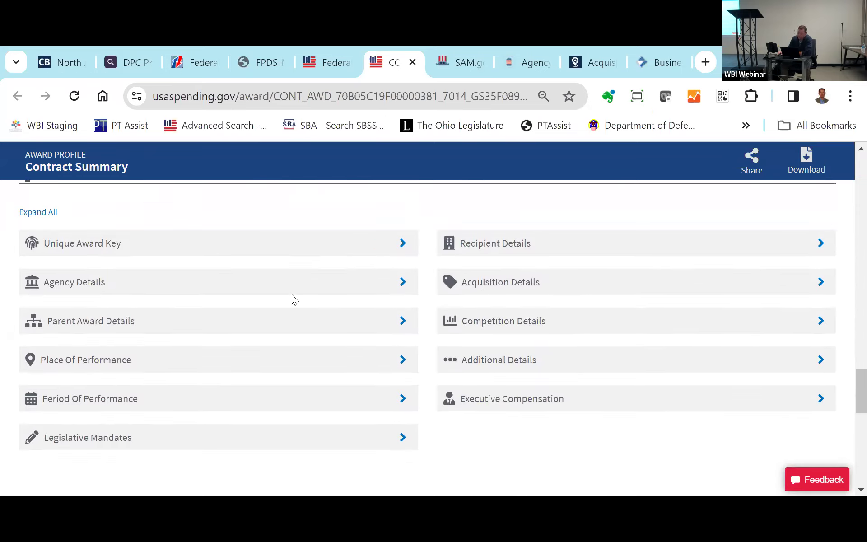
{"action": "left_click", "coordinate": [286, 280]}
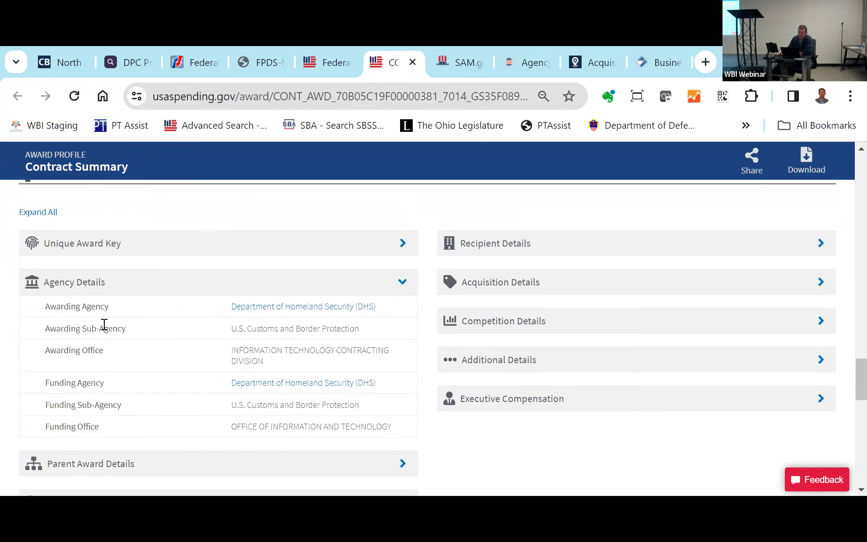
{"action": "left_click_drag", "start_coordinate": [270, 364], "coordinate": [231, 353]}
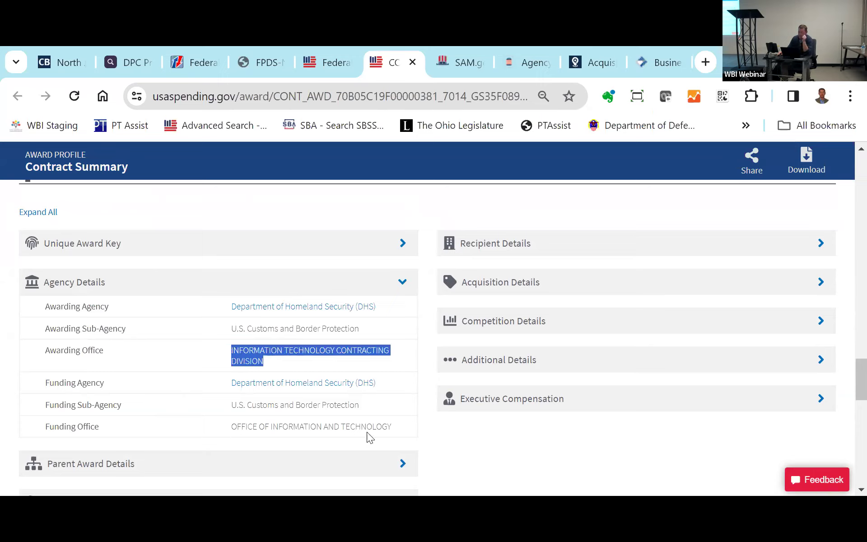
{"action": "left_click_drag", "start_coordinate": [392, 426], "coordinate": [231, 426]}
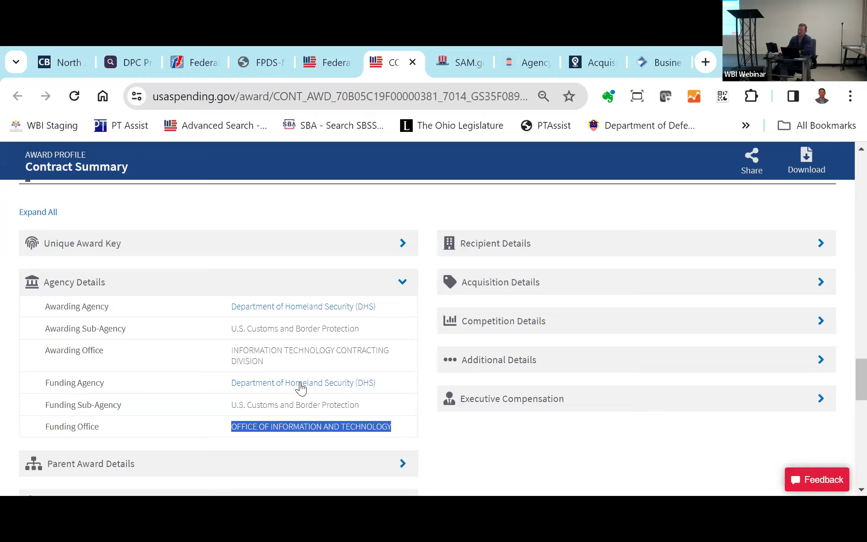
Return to the Advanced Search results tab
{"action": "scroll", "coordinate": [434, 385], "scroll_direction": "up", "scroll_amount": 10}
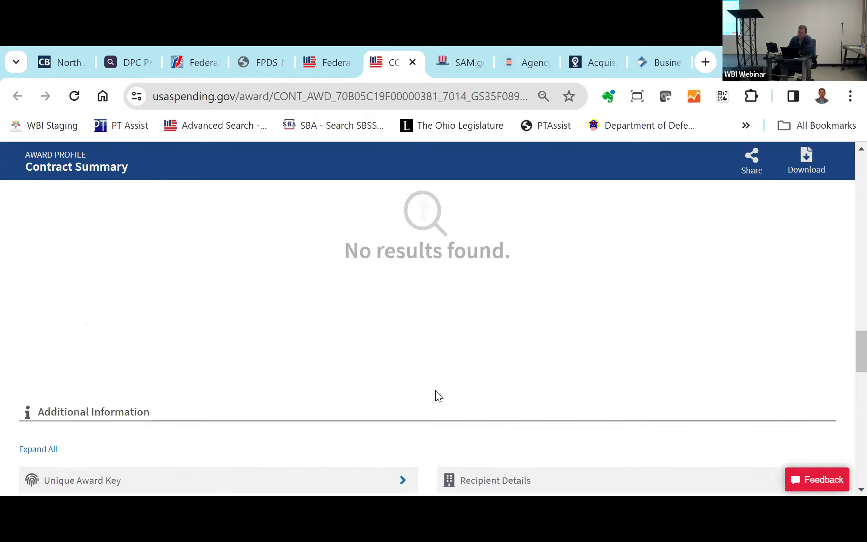
{"action": "scroll", "coordinate": [366, 312], "scroll_direction": "up", "scroll_amount": 3}
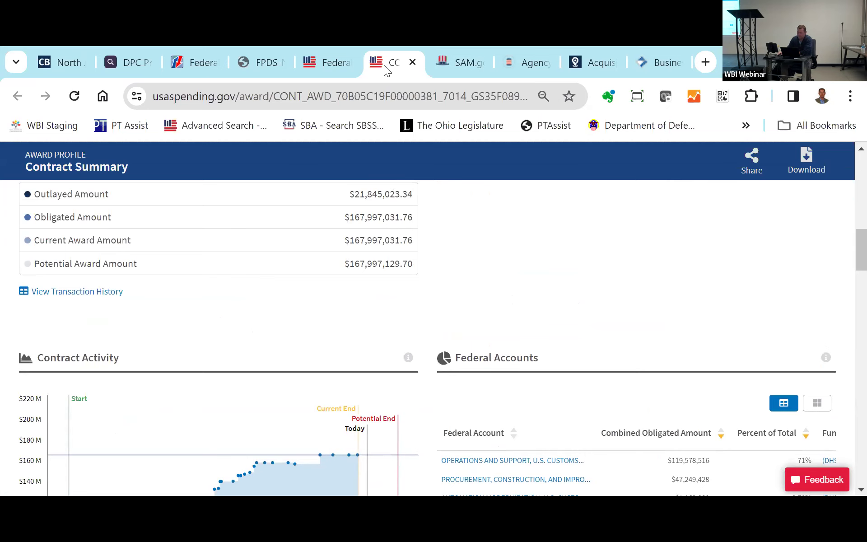
{"action": "left_click", "coordinate": [335, 62]}
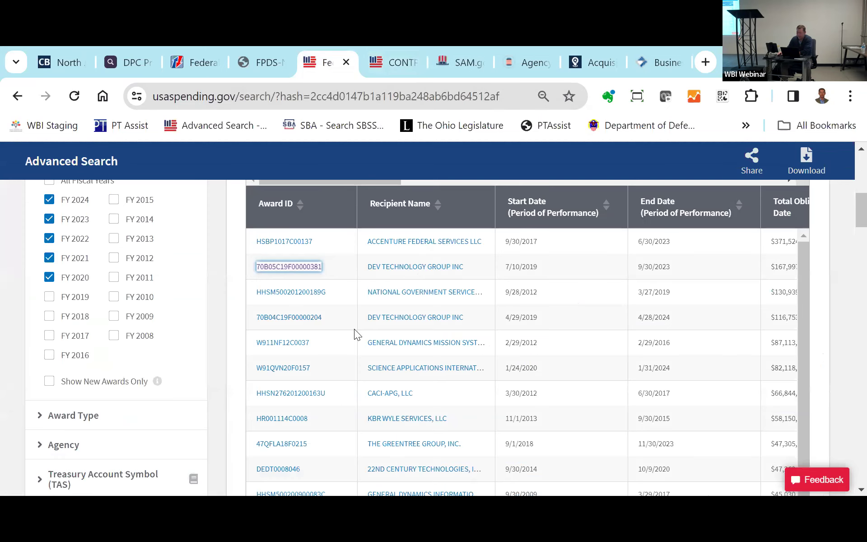
Open THE GREENTREE GROUP, INC. recipient profile and view its Transactions Over Time
{"action": "scroll", "coordinate": [619, 383], "scroll_direction": "down", "scroll_amount": 4}
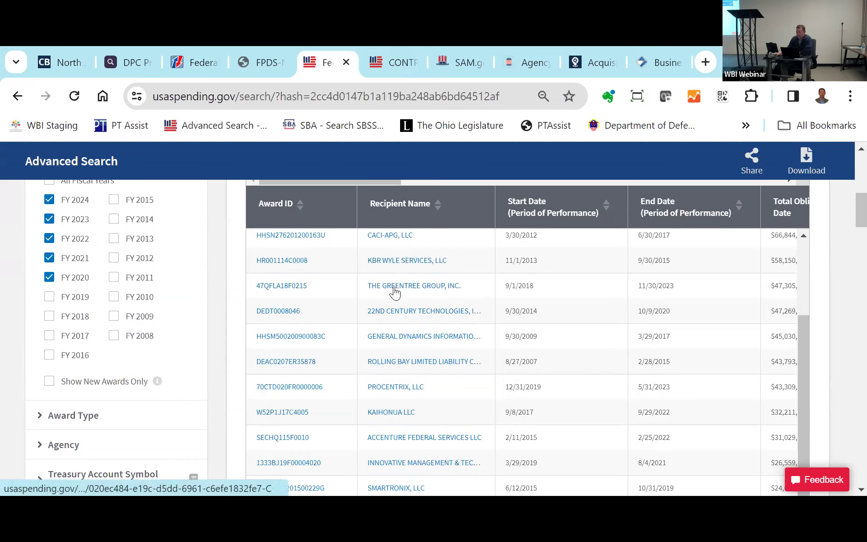
{"action": "left_click", "coordinate": [410, 286]}
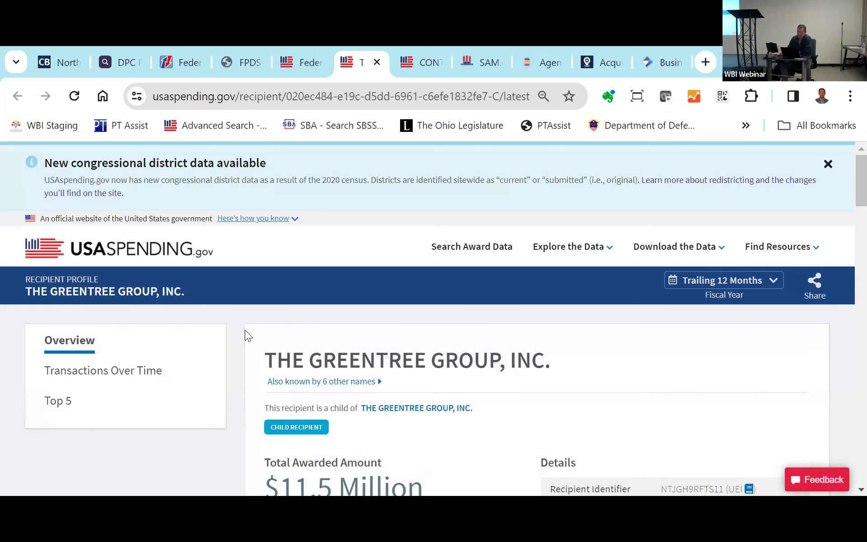
{"action": "scroll", "coordinate": [245, 331], "scroll_direction": "down", "scroll_amount": 2}
{"action": "scroll", "coordinate": [248, 339], "scroll_direction": "down", "scroll_amount": 3}
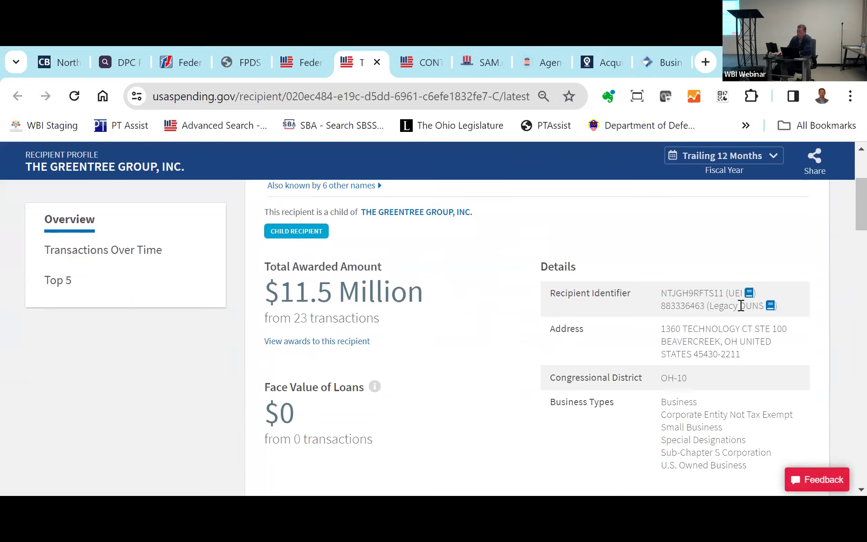
{"action": "scroll", "coordinate": [243, 359], "scroll_direction": "down", "scroll_amount": 2}
{"action": "scroll", "coordinate": [242, 354], "scroll_direction": "down", "scroll_amount": 8}
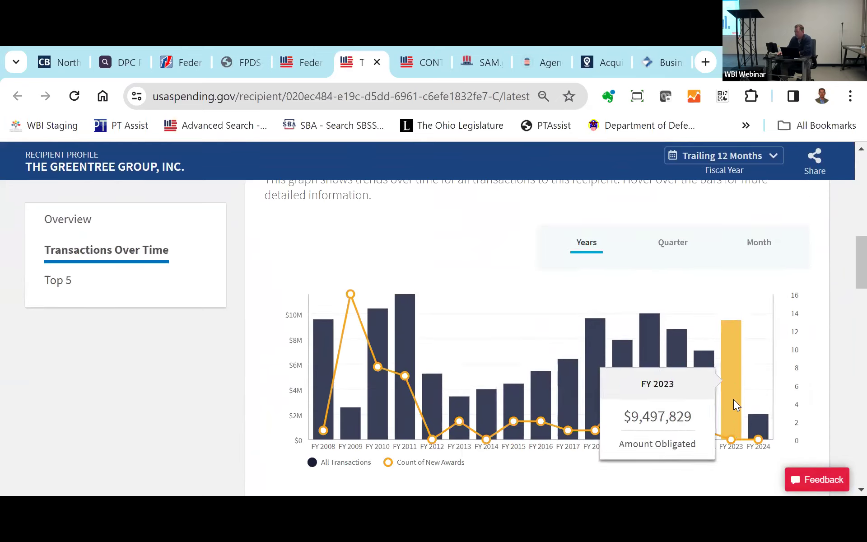
{"action": "mouse_move", "coordinate": [656, 412]}
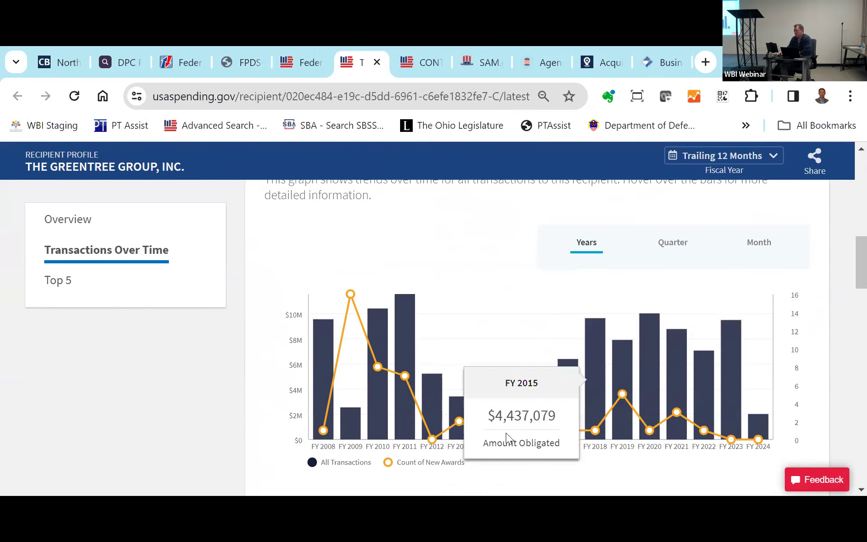
Review the Top 5 tables ($11.17M from GSA, all performed in Ohio), then return to the results
{"action": "scroll", "coordinate": [250, 394], "scroll_direction": "down", "scroll_amount": 1}
{"action": "scroll", "coordinate": [249, 393], "scroll_direction": "down", "scroll_amount": 10}
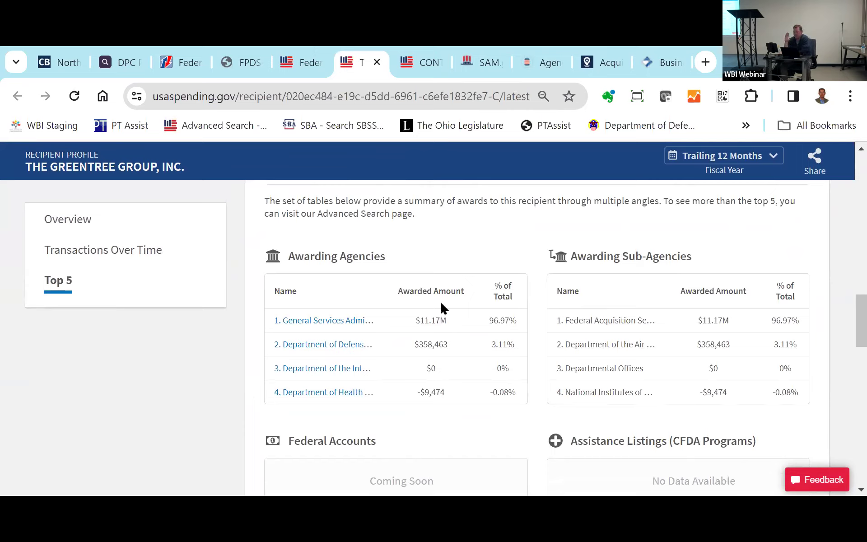
{"action": "scroll", "coordinate": [441, 307], "scroll_direction": "down", "scroll_amount": 5}
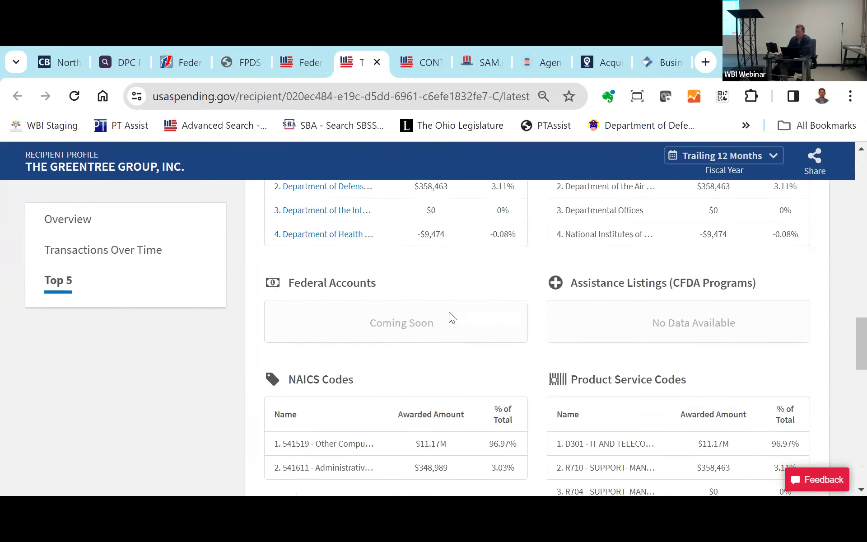
{"action": "scroll", "coordinate": [446, 332], "scroll_direction": "down", "scroll_amount": 1}
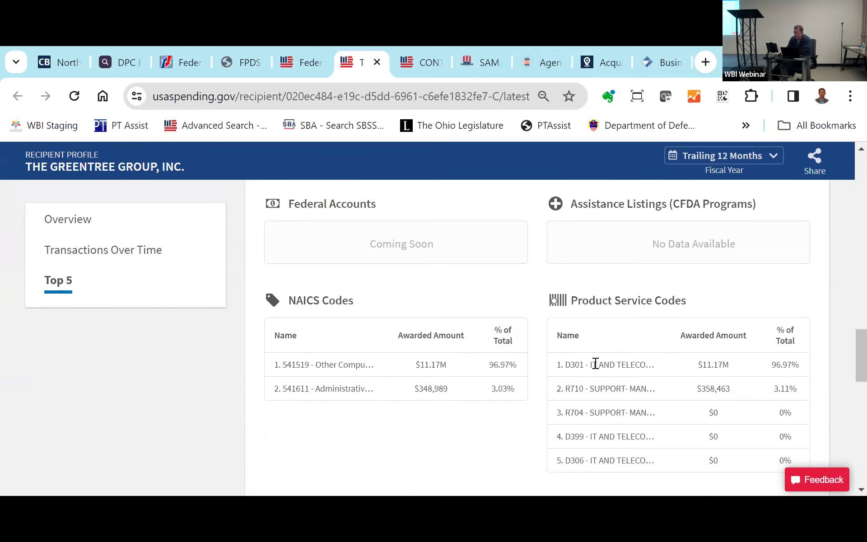
{"action": "scroll", "coordinate": [738, 419], "scroll_direction": "up", "scroll_amount": 3}
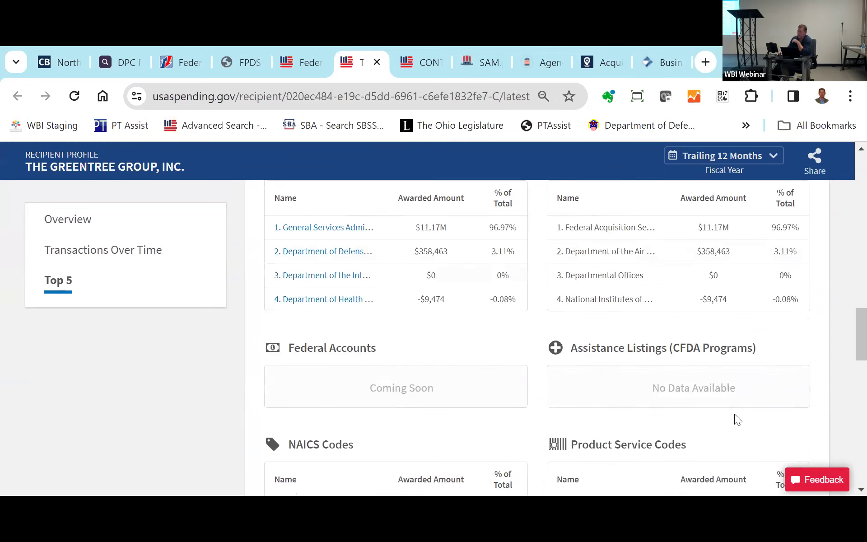
{"action": "scroll", "coordinate": [596, 346], "scroll_direction": "up", "scroll_amount": 2}
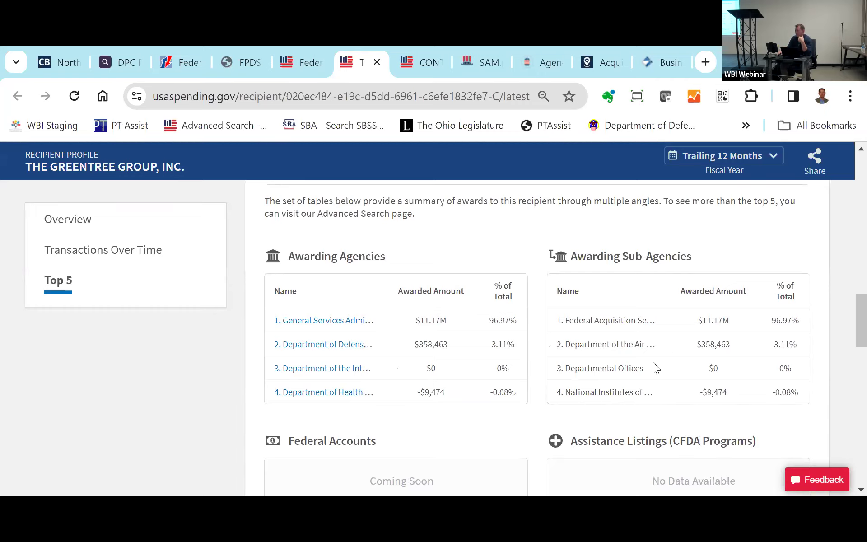
{"action": "scroll", "coordinate": [505, 370], "scroll_direction": "down", "scroll_amount": 5}
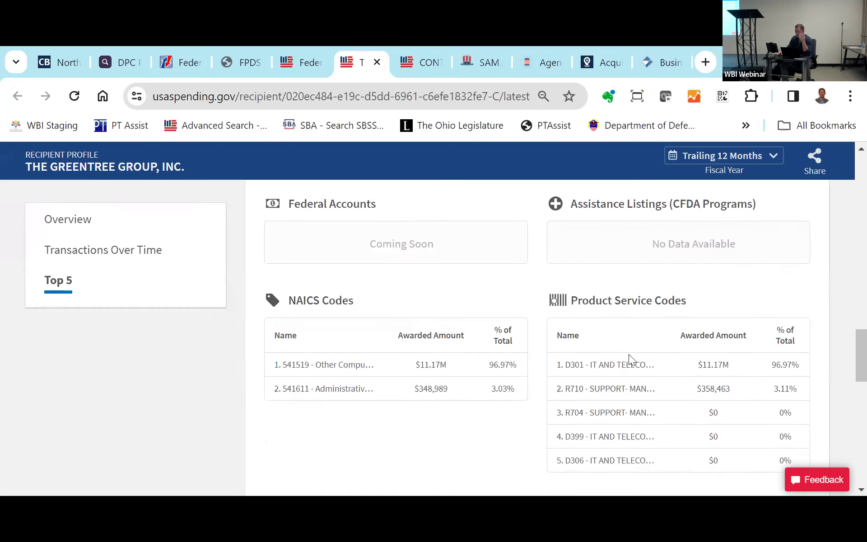
{"action": "scroll", "coordinate": [360, 367], "scroll_direction": "down", "scroll_amount": 3}
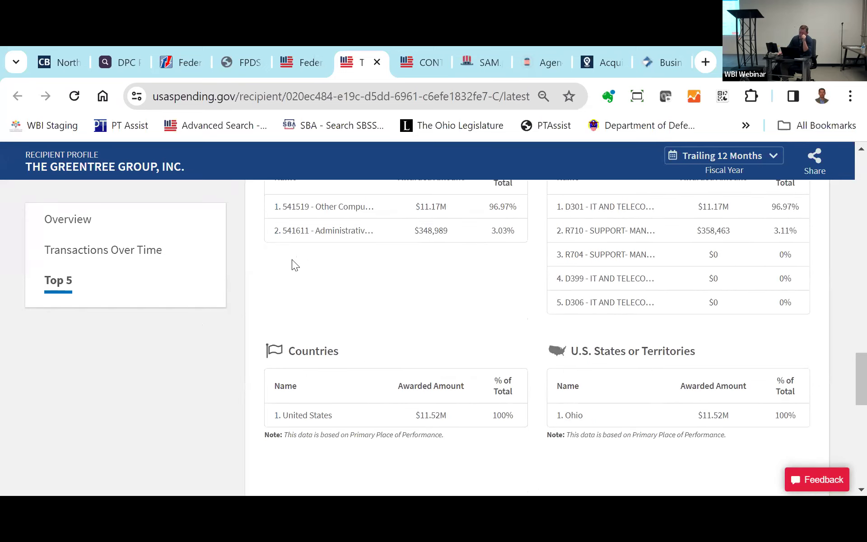
{"action": "left_click", "coordinate": [304, 55]}
Close the recipient profile page and scroll the Advanced Search results
{"action": "left_click", "coordinate": [372, 59]}
{"action": "left_click", "coordinate": [377, 62]}
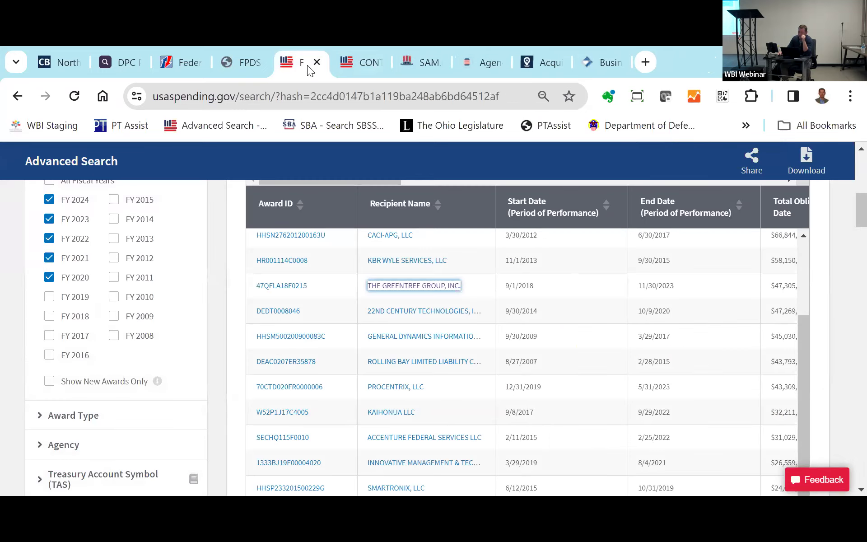
{"action": "scroll", "coordinate": [249, 342], "scroll_direction": "up", "scroll_amount": 4}
{"action": "scroll", "coordinate": [235, 336], "scroll_direction": "up", "scroll_amount": 8}
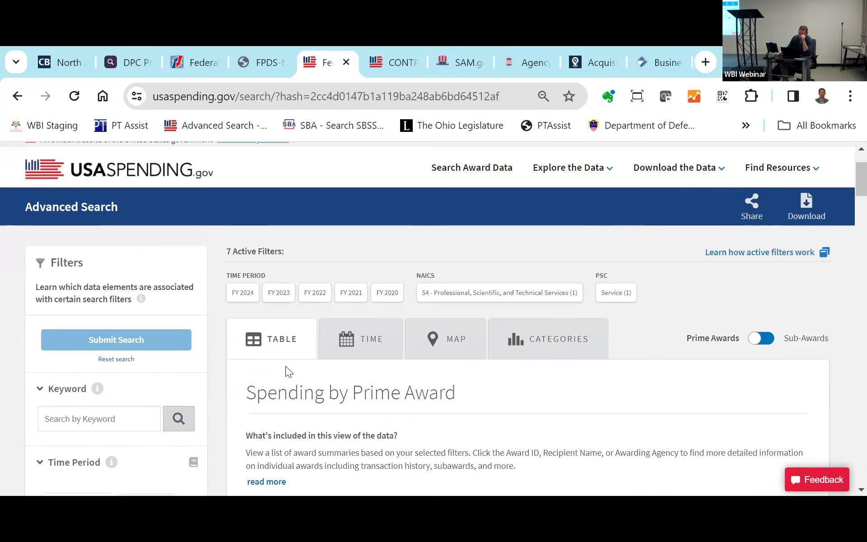
{"action": "scroll", "coordinate": [279, 370], "scroll_direction": "down", "scroll_amount": 4}
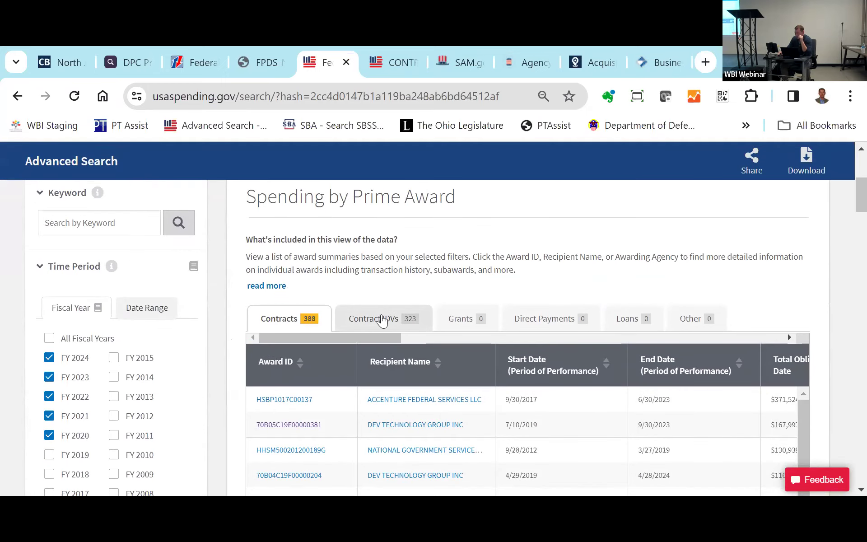
{"action": "scroll", "coordinate": [232, 319], "scroll_direction": "up", "scroll_amount": 5}
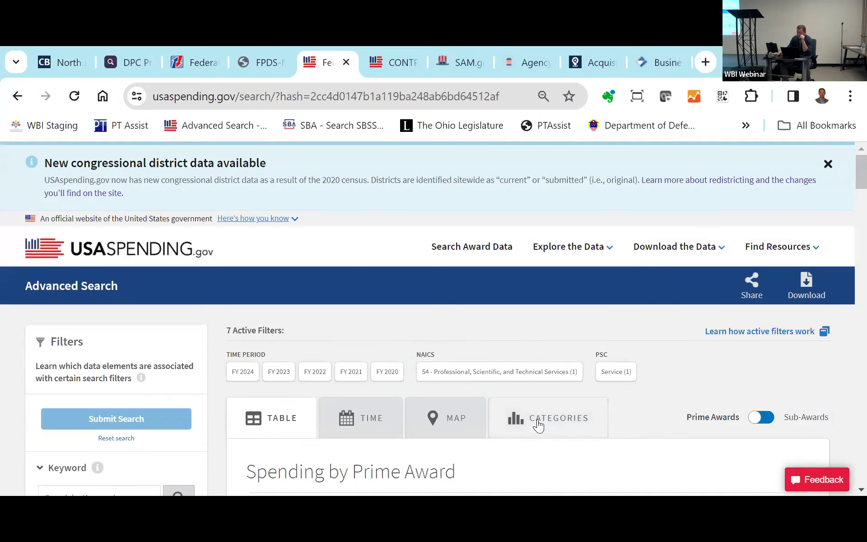
Rank Spending by Awarding Agency by sub-agency, led by U.S. Customs and Border Protection at $517,485,172
{"action": "left_click", "coordinate": [538, 422]}
{"action": "scroll", "coordinate": [655, 381], "scroll_direction": "down", "scroll_amount": 4}
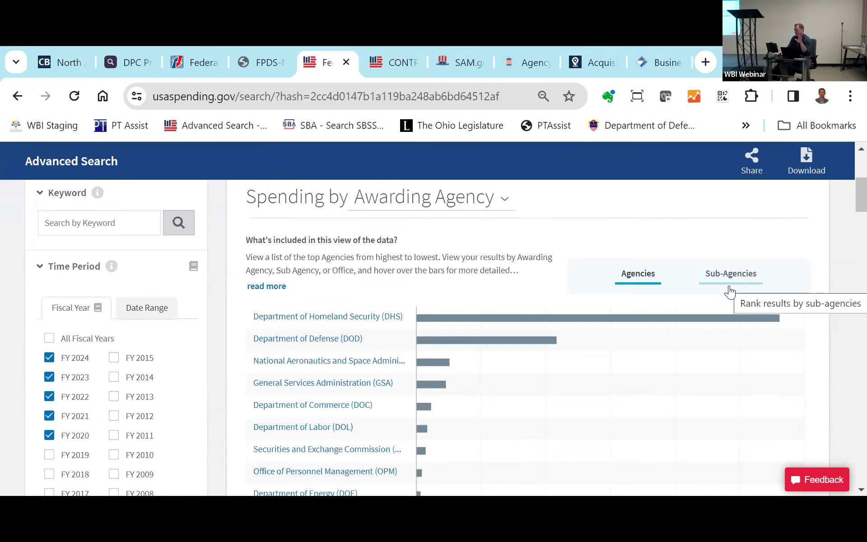
{"action": "left_click", "coordinate": [721, 275]}
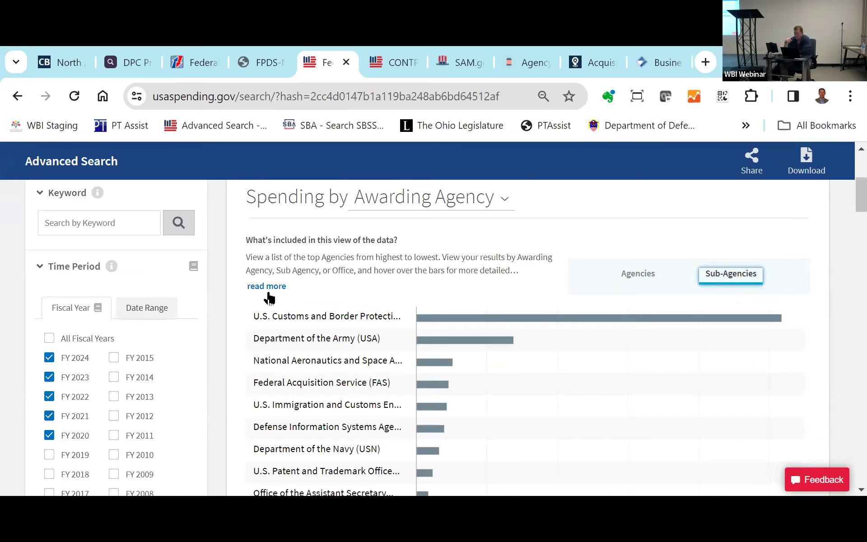
{"action": "mouse_move", "coordinate": [466, 323]}
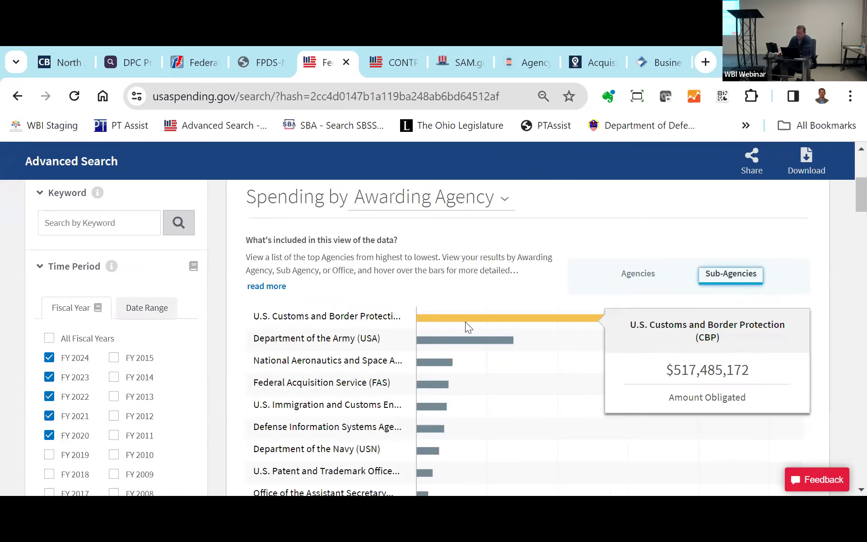
{"action": "scroll", "coordinate": [296, 328], "scroll_direction": "down", "scroll_amount": 2}
{"action": "scroll", "coordinate": [350, 303], "scroll_direction": "up", "scroll_amount": 2}
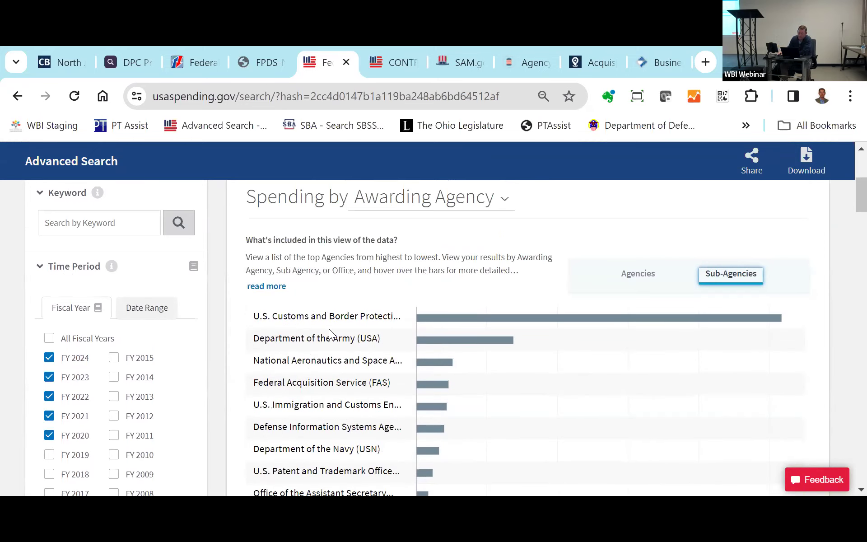
{"action": "scroll", "coordinate": [310, 344], "scroll_direction": "down", "scroll_amount": 2}
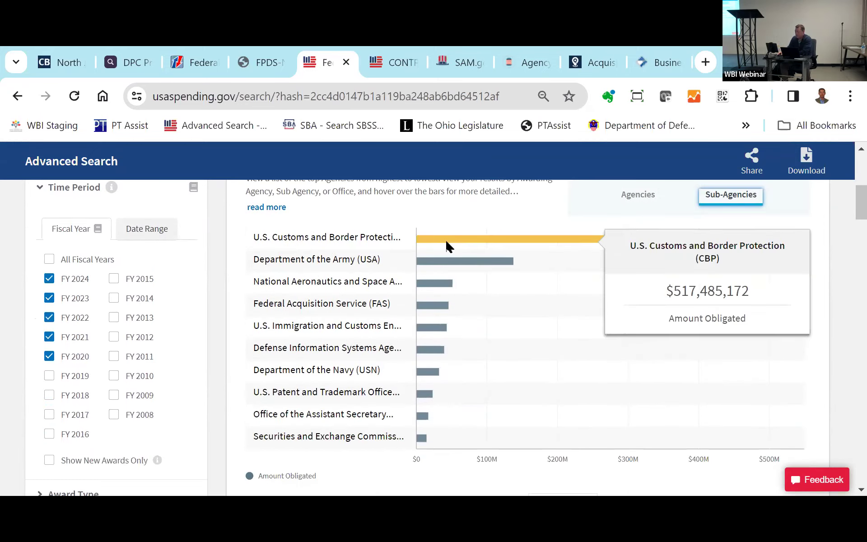
{"action": "mouse_move", "coordinate": [444, 259]}
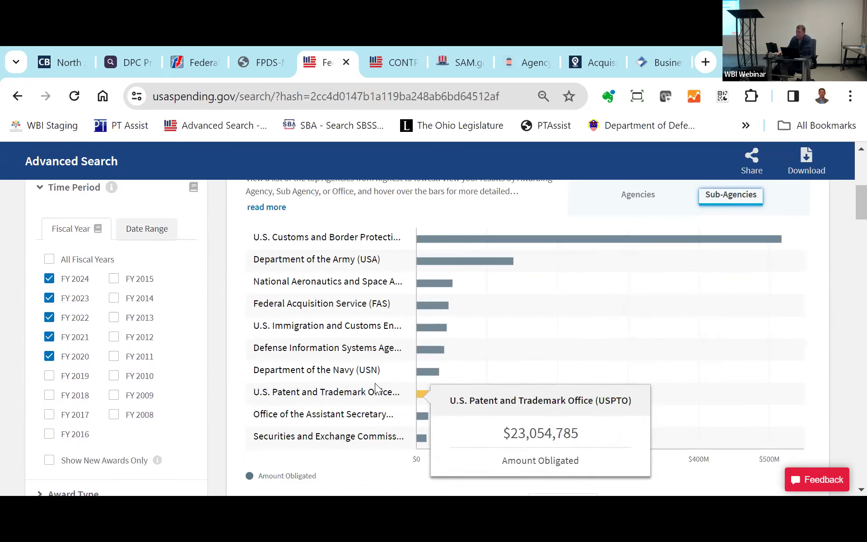
{"action": "scroll", "coordinate": [312, 346], "scroll_direction": "up", "scroll_amount": 6}
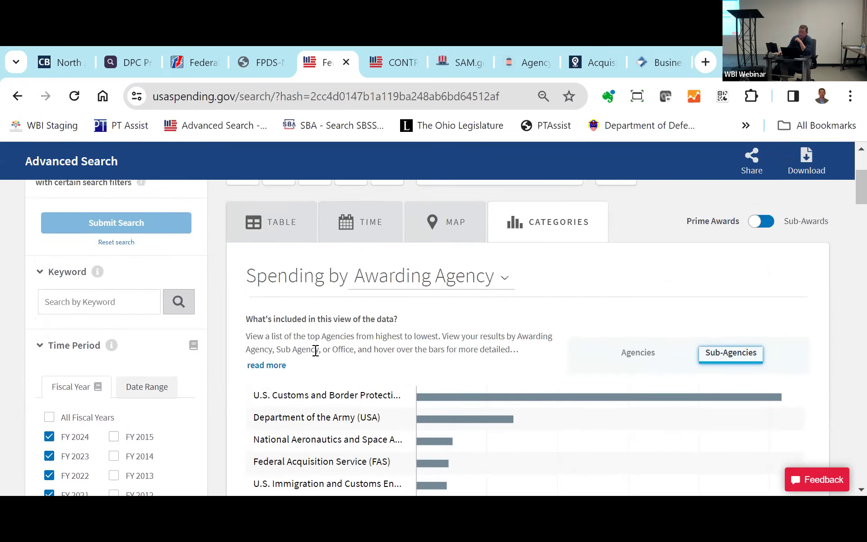
Map spending by U.S. congressional district, e.g. CO-04 with $72,151 in total obligations
{"action": "left_click", "coordinate": [437, 345]}
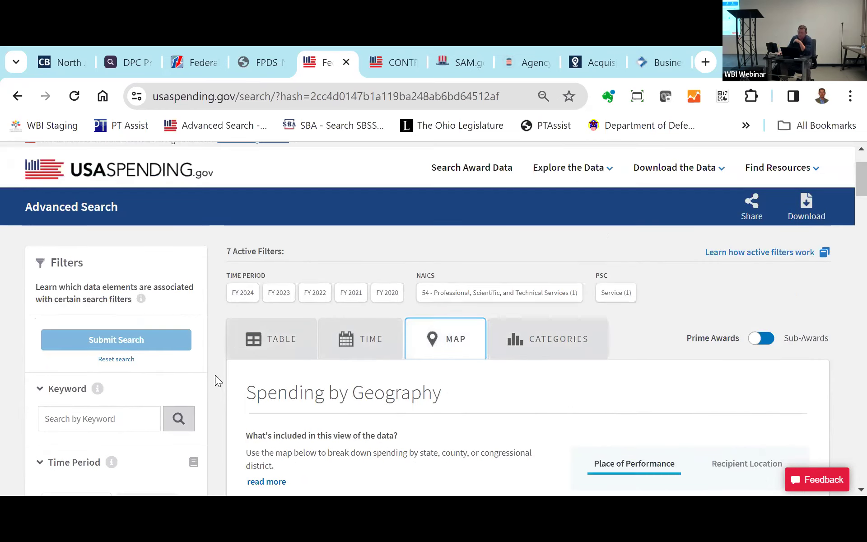
{"action": "scroll", "coordinate": [220, 368], "scroll_direction": "down", "scroll_amount": 4}
{"action": "scroll", "coordinate": [229, 354], "scroll_direction": "down", "scroll_amount": 2}
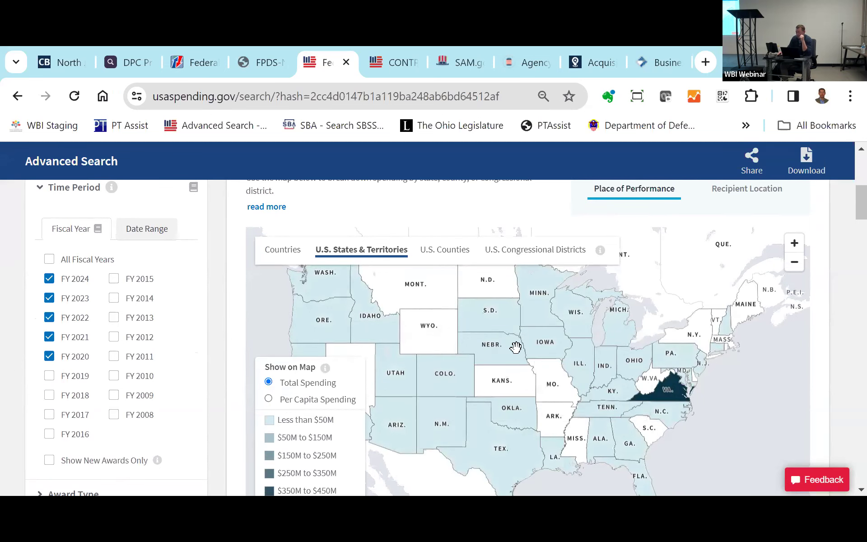
{"action": "left_click", "coordinate": [542, 253]}
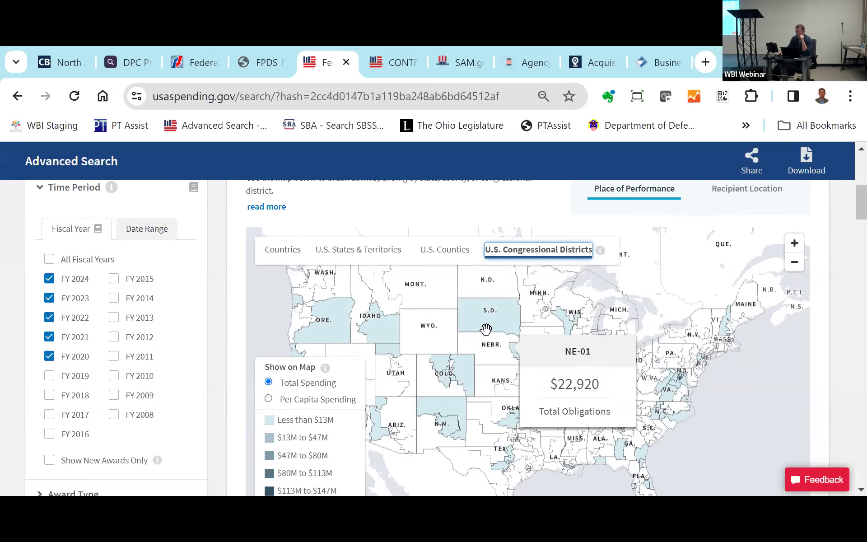
{"action": "mouse_move", "coordinate": [477, 318]}
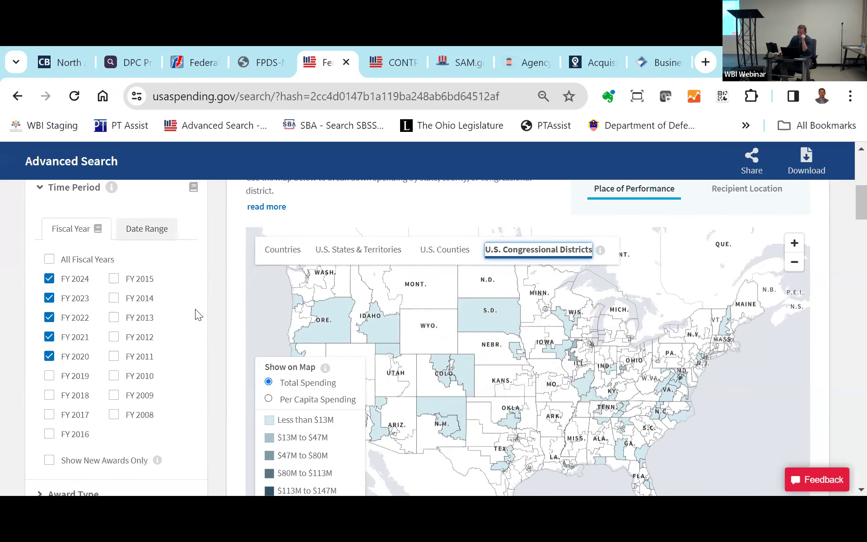
{"action": "scroll", "coordinate": [219, 313], "scroll_direction": "up", "scroll_amount": 3}
{"action": "scroll", "coordinate": [293, 325], "scroll_direction": "up", "scroll_amount": 3}
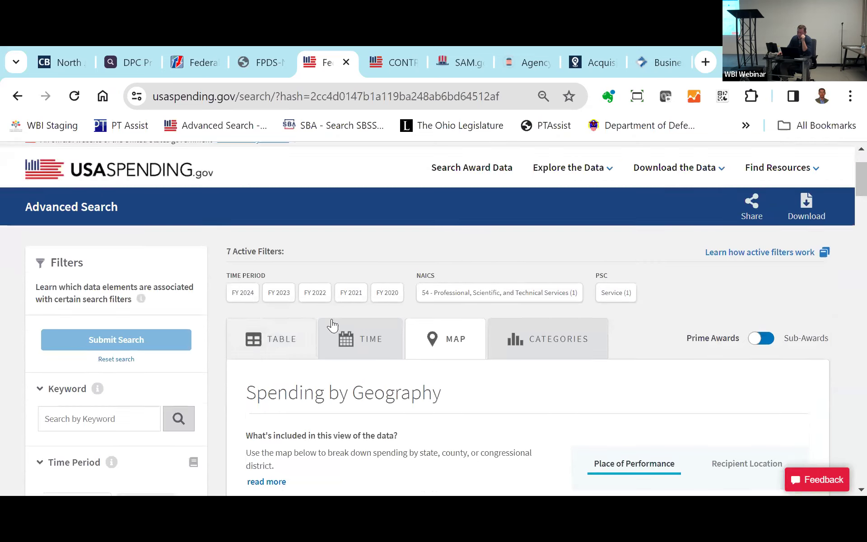
Read the yearly obligation bars for 2020–2024, peaking above $300M in 2020
{"action": "left_click", "coordinate": [362, 339]}
{"action": "scroll", "coordinate": [224, 348], "scroll_direction": "down", "scroll_amount": 6}
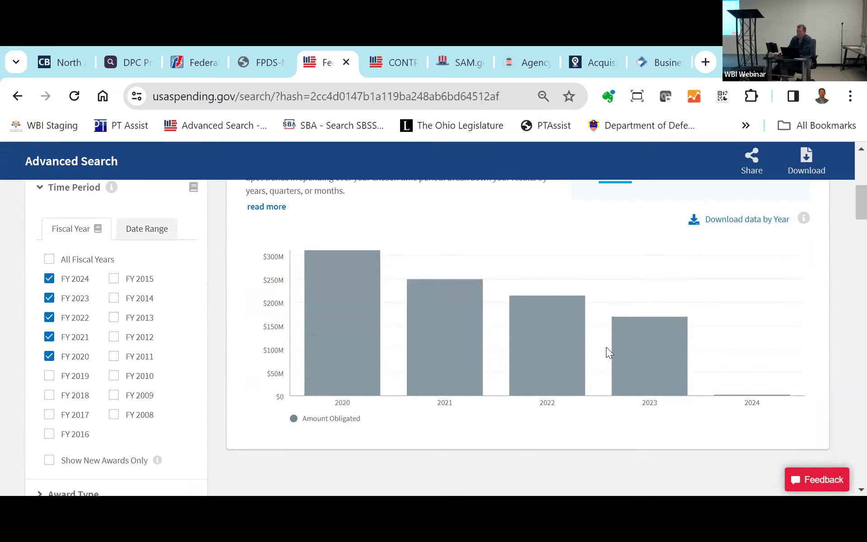
{"action": "mouse_move", "coordinate": [623, 349]}
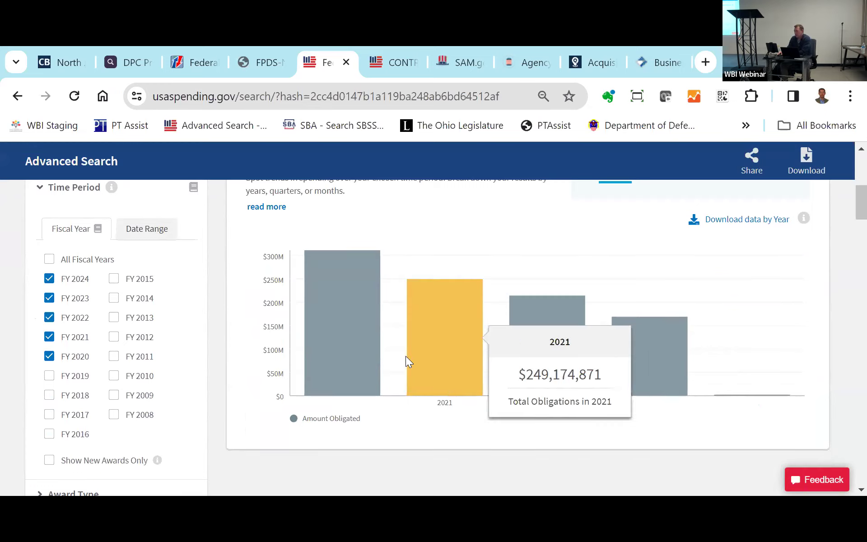
{"action": "mouse_move", "coordinate": [481, 354]}
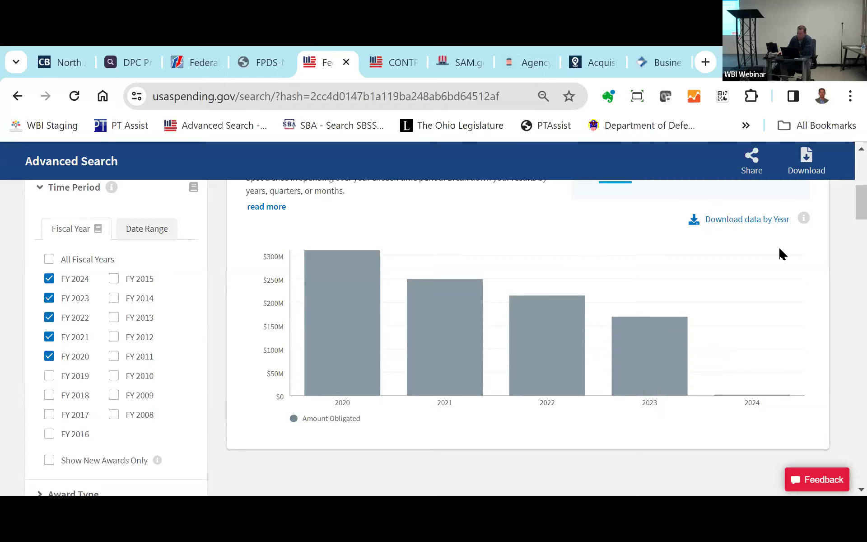
{"action": "mouse_move", "coordinate": [739, 296]}
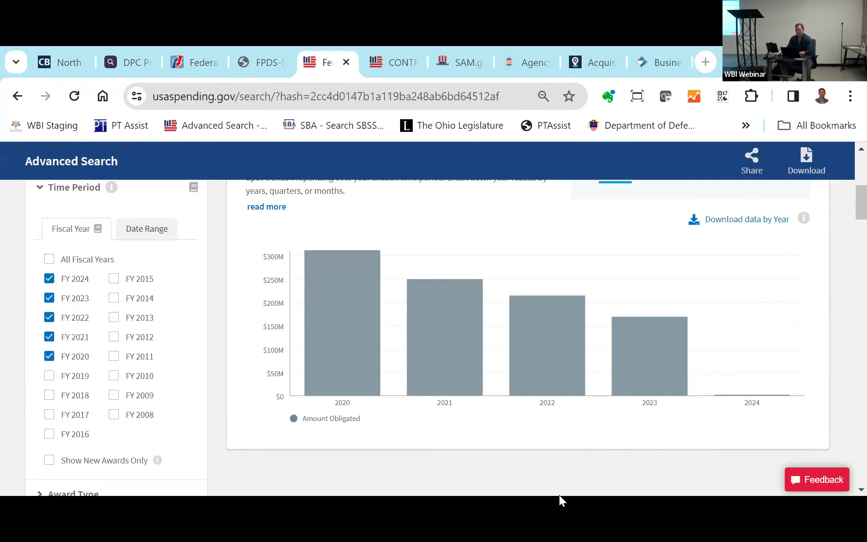
In the award spreadsheet, widen column K (total_obligated_amount) and auto-fit columns AB and AC
{"action": "left_click", "coordinate": [559, 496]}
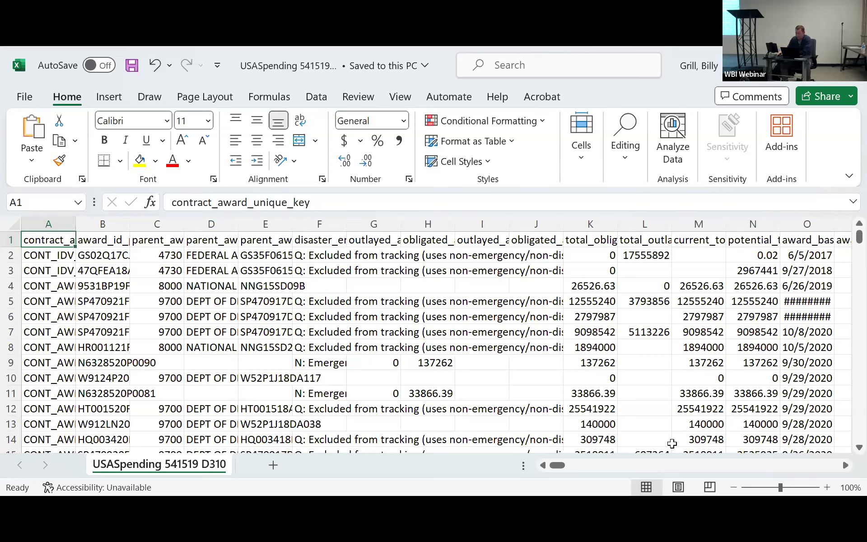
{"action": "left_click_drag", "start_coordinate": [617, 225], "coordinate": [644, 225]}
{"action": "left_click", "coordinate": [616, 225]}
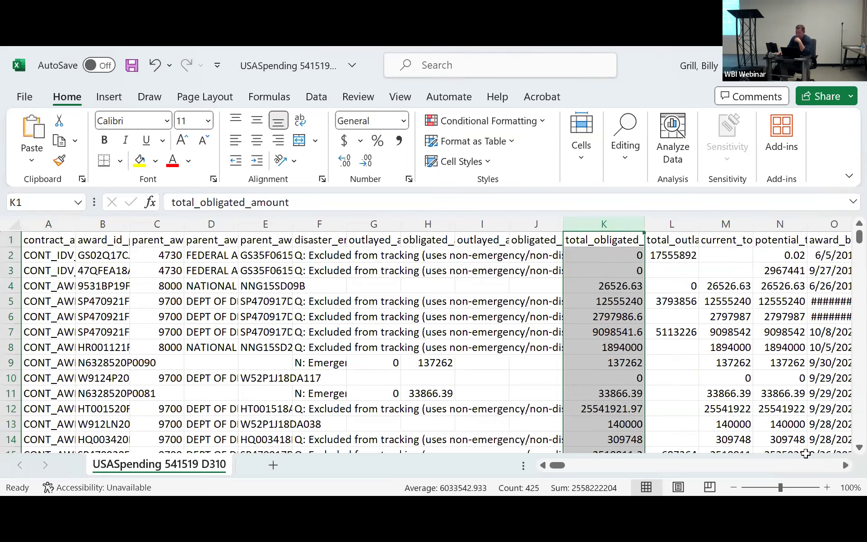
{"action": "left_click_drag", "start_coordinate": [846, 467], "coordinate": [846, 466]}
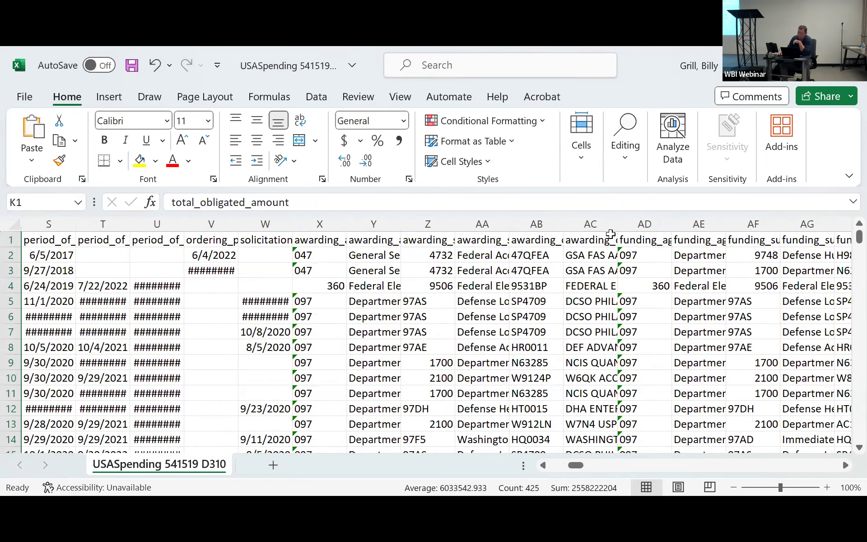
{"action": "left_click_drag", "start_coordinate": [709, 245], "coordinate": [709, 246]}
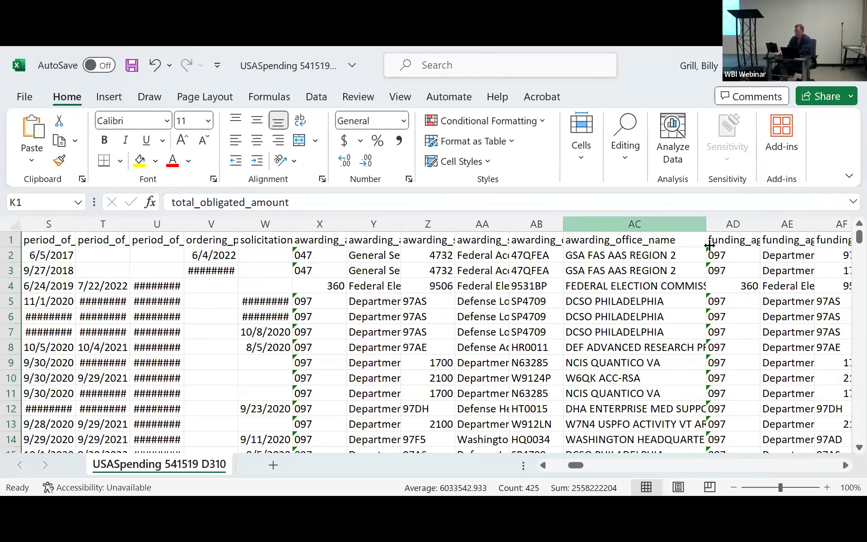
{"action": "double_click", "coordinate": [564, 225]}
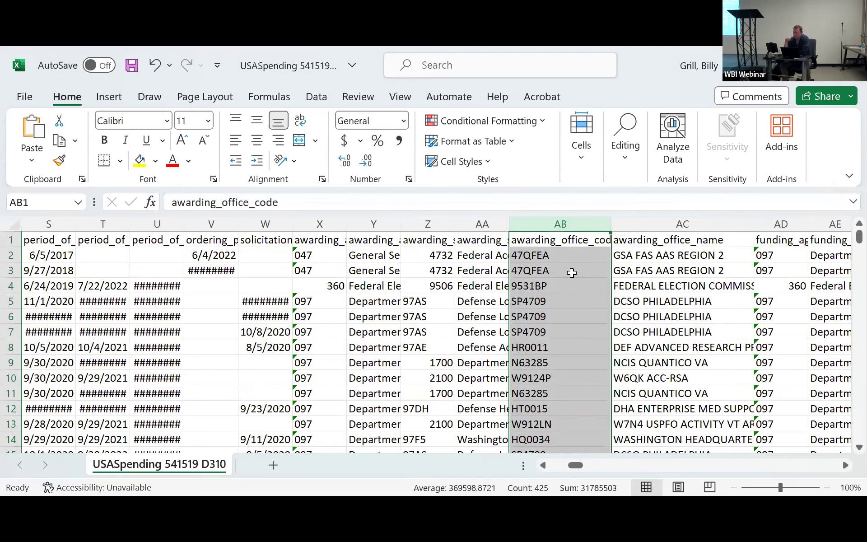
{"action": "left_click", "coordinate": [653, 225]}
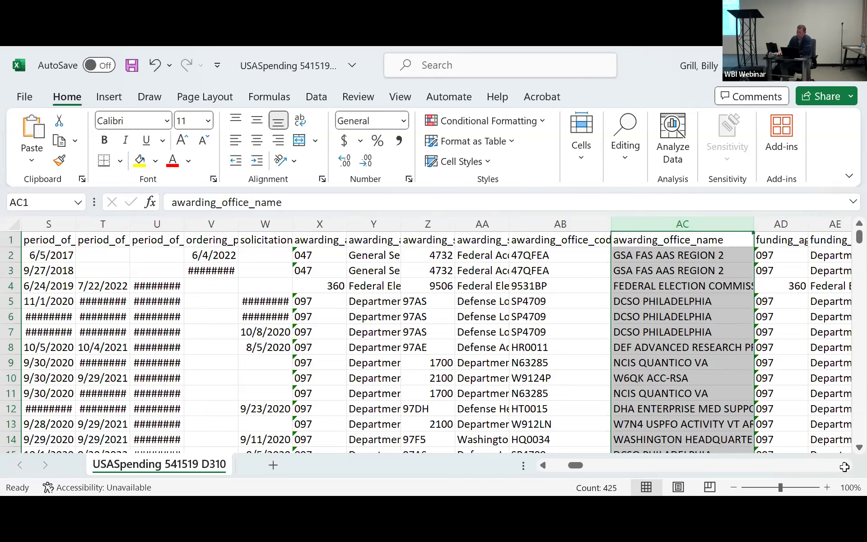
Select the funding_office_name column and scroll horizontally across the sheet's columns
{"action": "scroll", "coordinate": [845, 467], "scroll_direction": "right", "scroll_amount": 6}
{"action": "scroll", "coordinate": [844, 467], "scroll_direction": "right", "scroll_amount": 1}
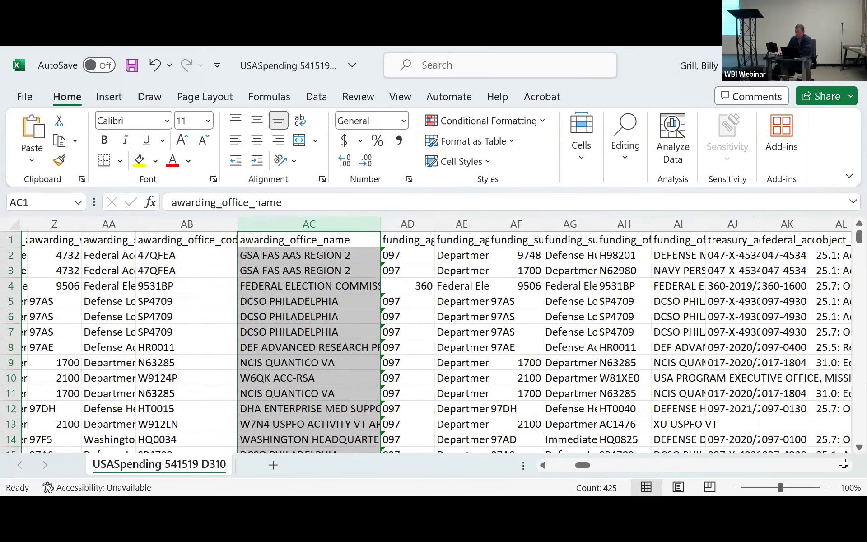
{"action": "scroll", "coordinate": [844, 464], "scroll_direction": "right", "scroll_amount": 2}
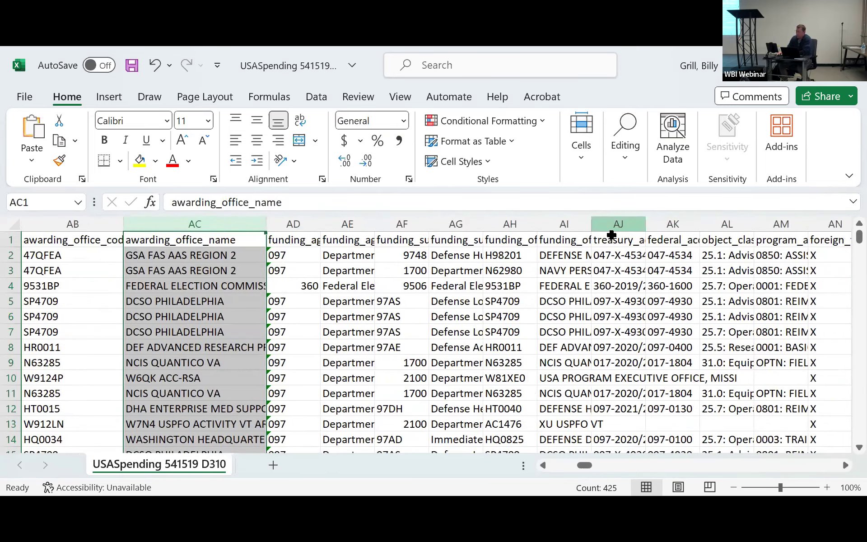
{"action": "left_click", "coordinate": [566, 224]}
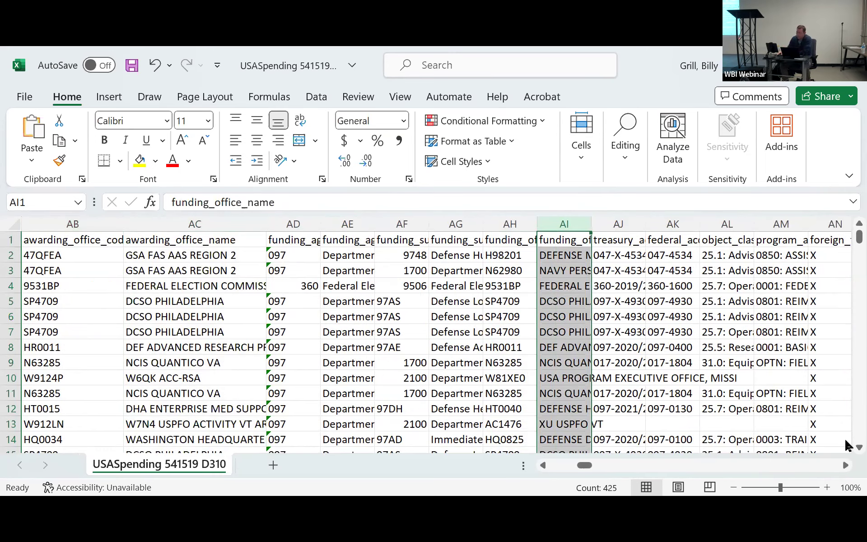
{"action": "left_click", "coordinate": [845, 465]}
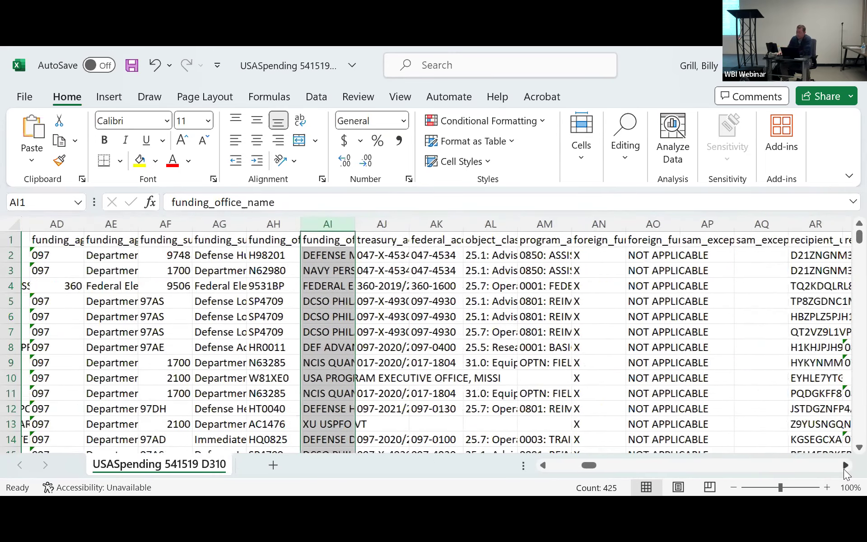
{"action": "left_click", "coordinate": [844, 468]}
{"action": "left_click", "coordinate": [844, 468]}
{"action": "left_click", "coordinate": [844, 468]}
{"action": "left_click", "coordinate": [844, 468]}
{"action": "left_click", "coordinate": [845, 469]}
{"action": "left_click", "coordinate": [845, 469]}
{"action": "left_click", "coordinate": [845, 468]}
{"action": "left_click", "coordinate": [845, 469]}
{"action": "left_click", "coordinate": [845, 468]}
{"action": "left_click", "coordinate": [845, 468]}
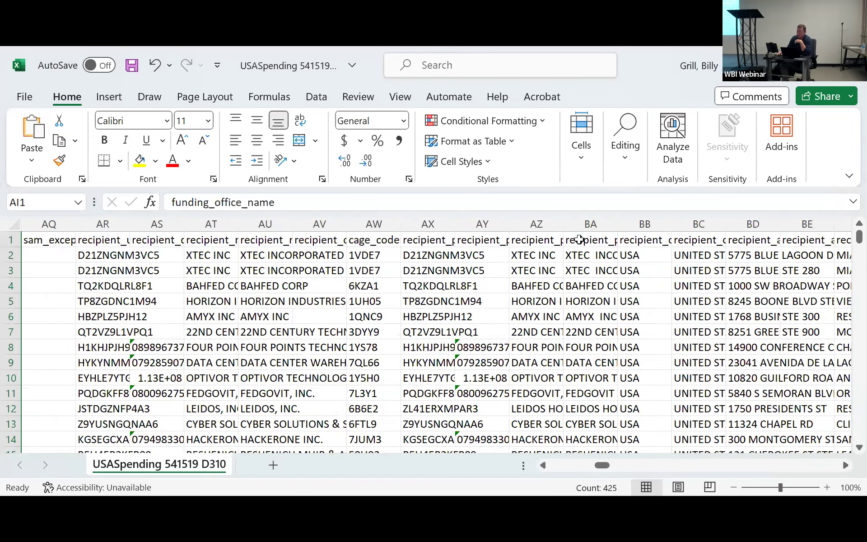
Auto-fit column AZ to show full recipient parent names like HORIZON INDUSTRIES, LIMITED
{"action": "double_click", "coordinate": [564, 224]}
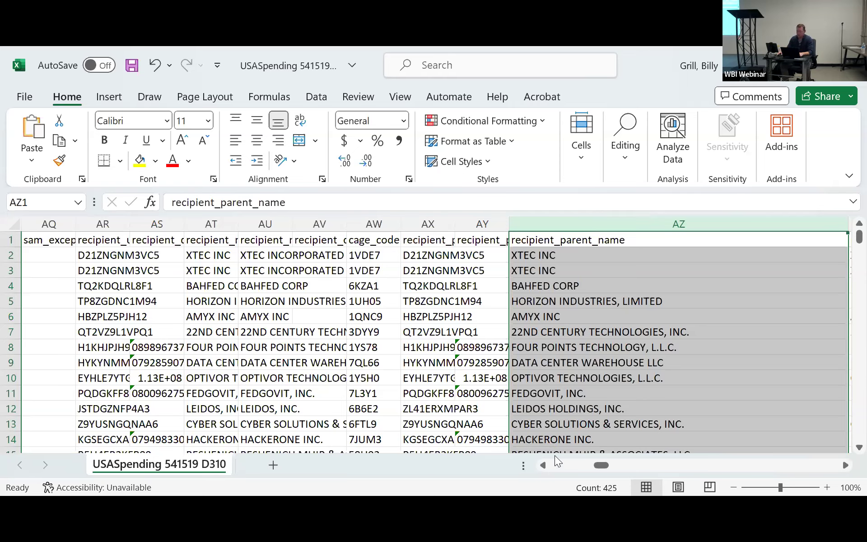
{"action": "left_click_drag", "start_coordinate": [542, 466], "coordinate": [542, 466]}
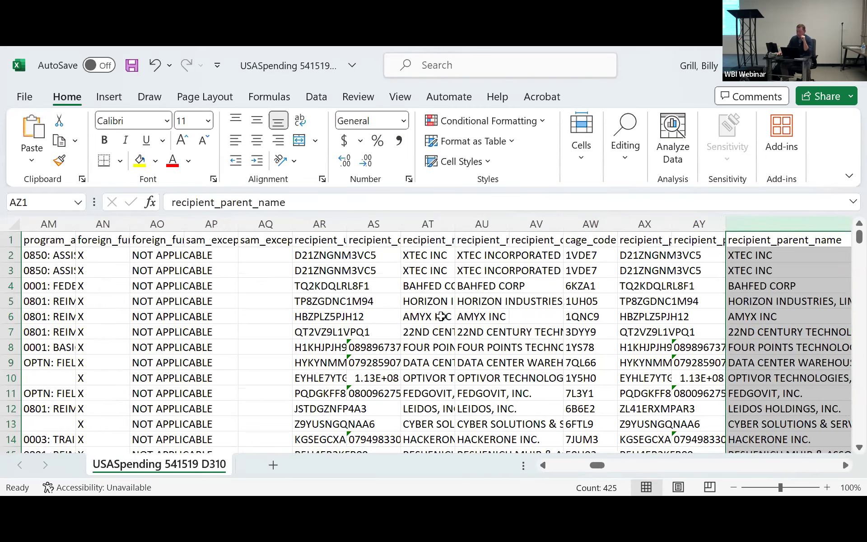
{"action": "left_click_drag", "start_coordinate": [542, 466], "coordinate": [544, 469]}
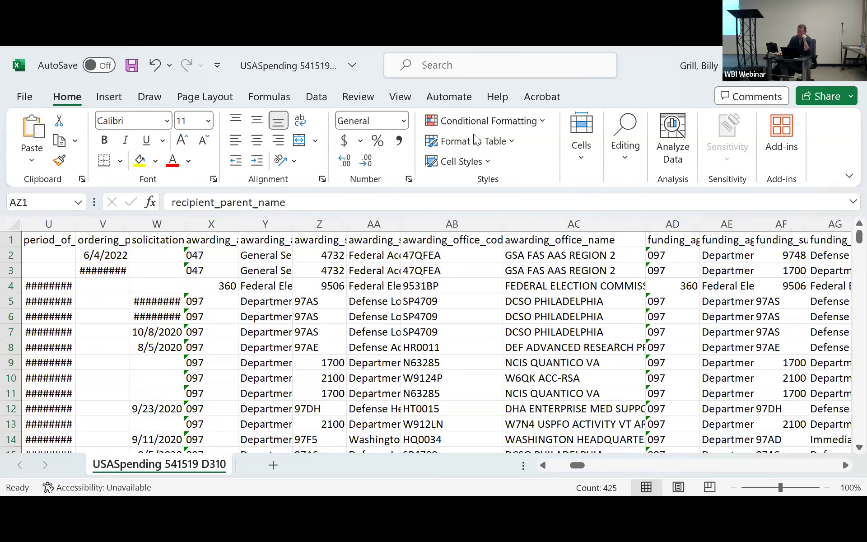
Select column AB and inspect office codes 47QFEA in row 3 and SP4709 in row 5
{"action": "left_click", "coordinate": [457, 223]}
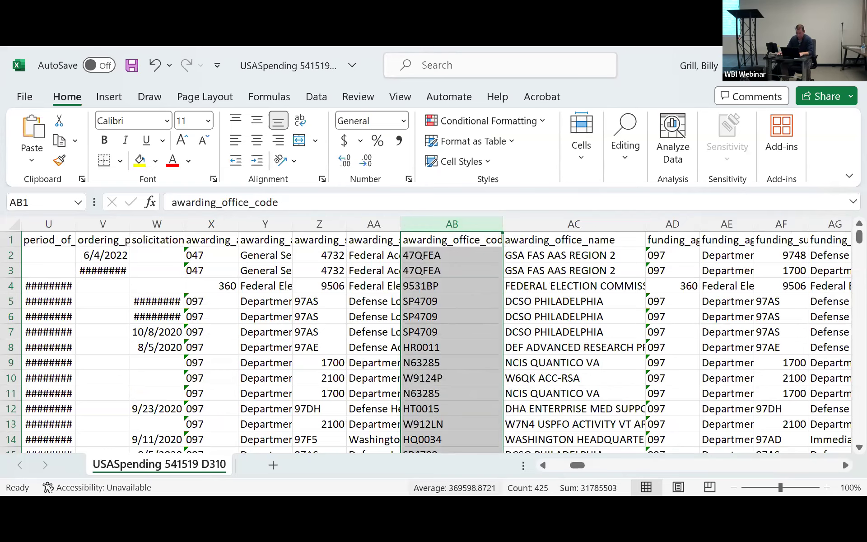
{"action": "left_click", "coordinate": [415, 391]}
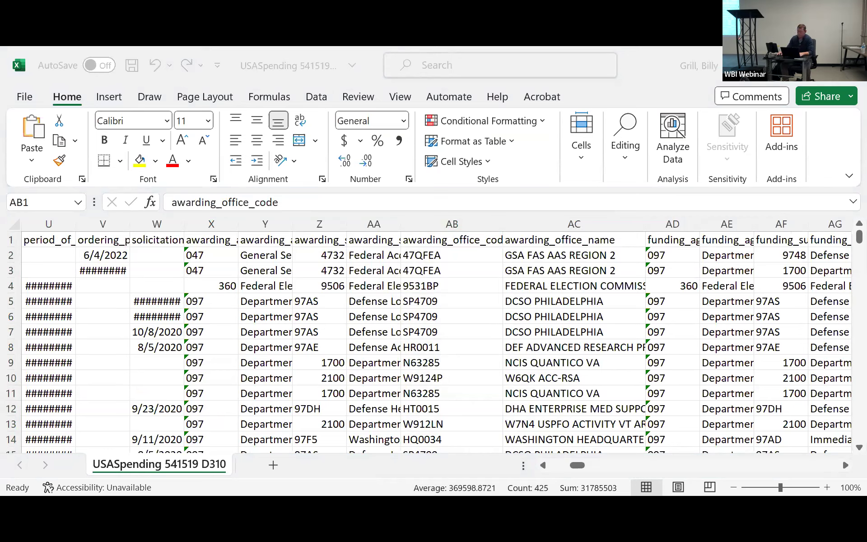
{"action": "double_click", "coordinate": [451, 271]}
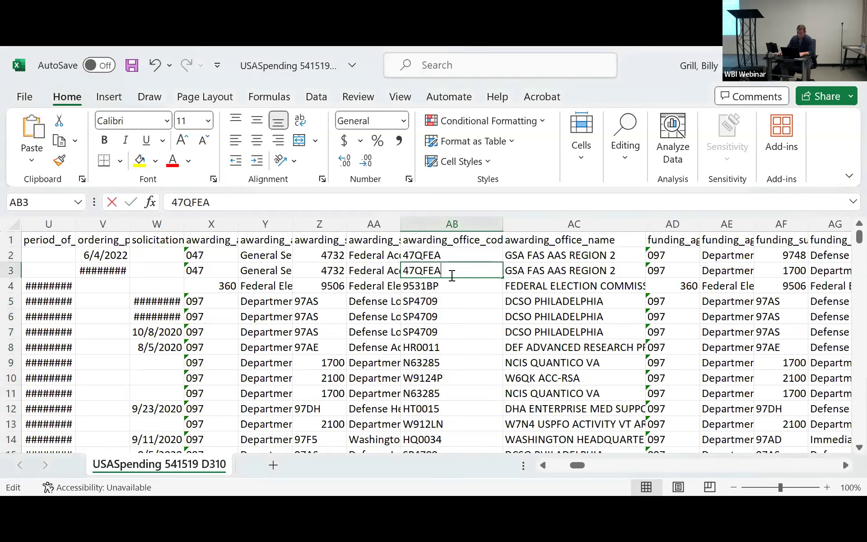
{"action": "left_click", "coordinate": [449, 303]}
{"action": "double_click", "coordinate": [419, 301]}
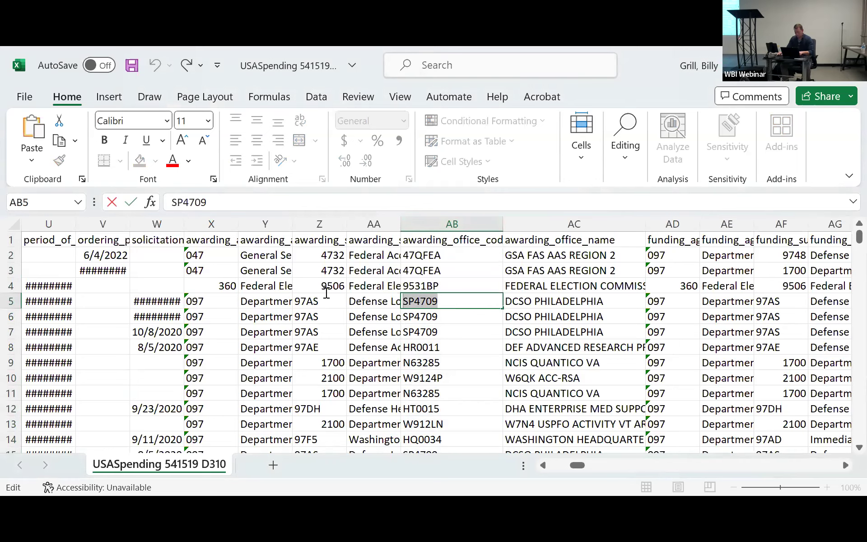
{"action": "key", "text": "alt+Tab"}
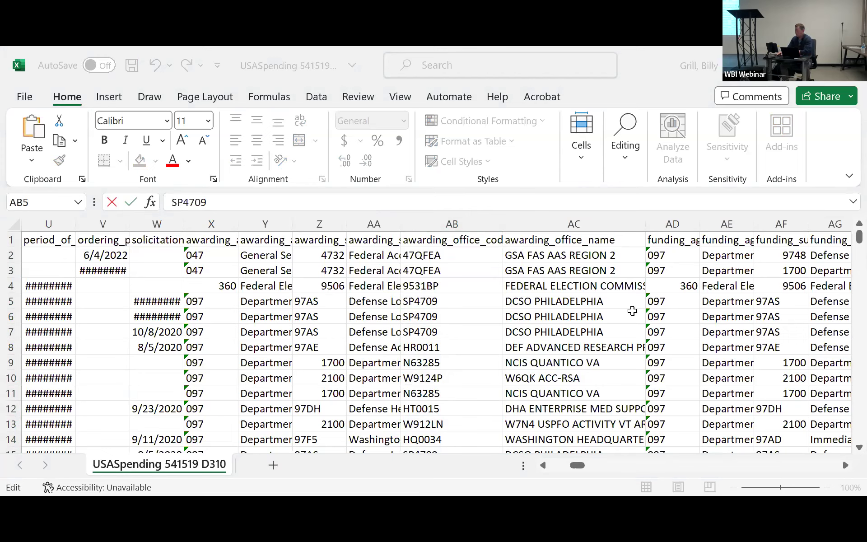
{"action": "key", "text": "alt+Tab"}
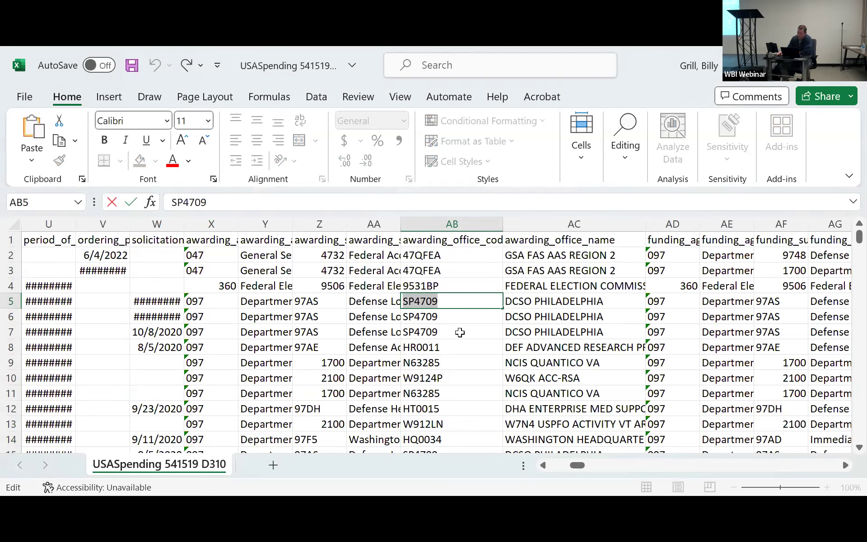
Scroll down and inspect office codes W912LN and FA8307 in row 19
{"action": "scroll", "coordinate": [457, 334], "scroll_direction": "down", "scroll_amount": 1}
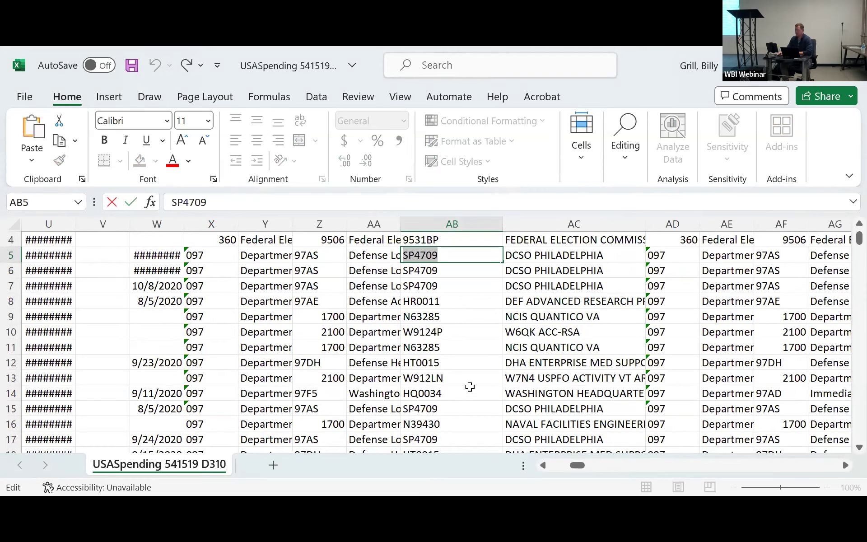
{"action": "scroll", "coordinate": [470, 314], "scroll_direction": "down", "scroll_amount": 1}
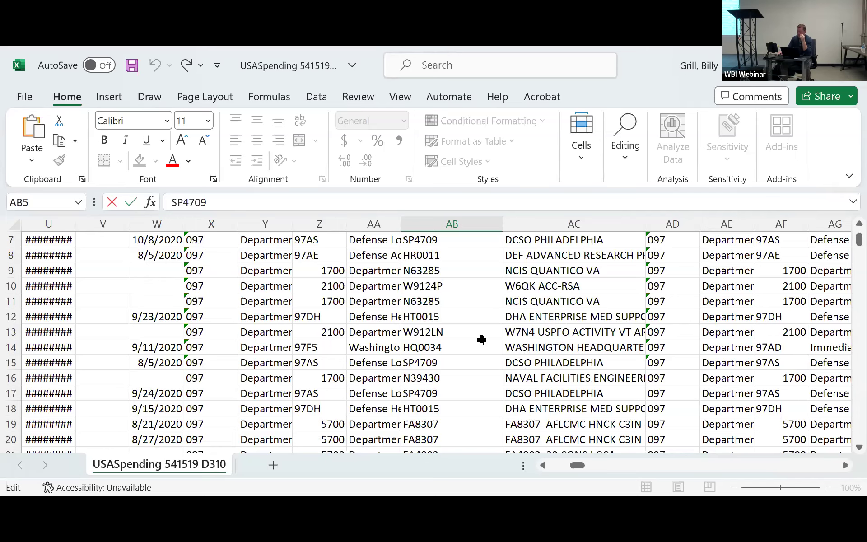
{"action": "scroll", "coordinate": [481, 342], "scroll_direction": "down", "scroll_amount": 1}
{"action": "left_click", "coordinate": [453, 285]}
{"action": "double_click", "coordinate": [452, 286]}
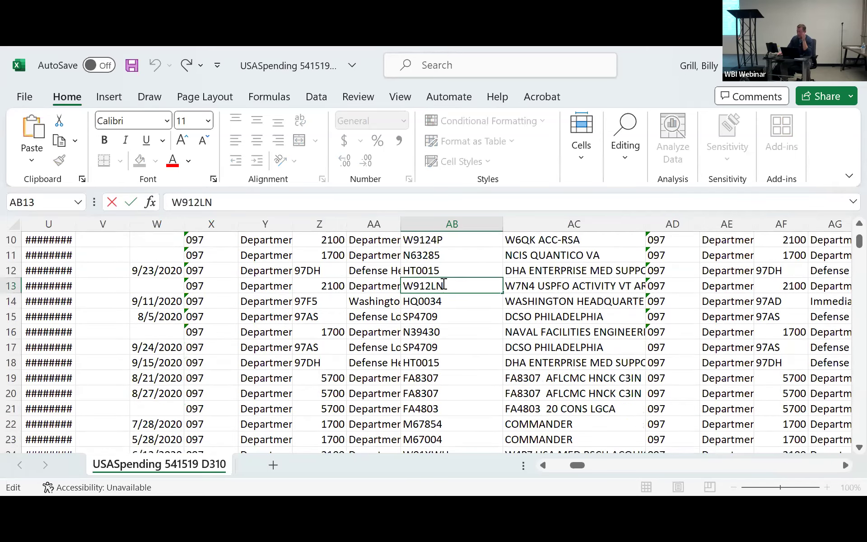
{"action": "double_click", "coordinate": [452, 285]}
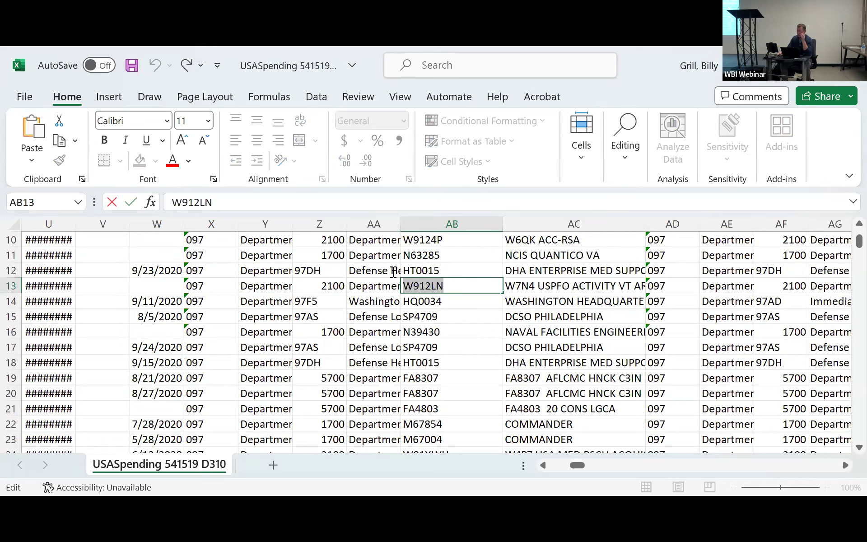
{"action": "left_click", "coordinate": [429, 378]}
{"action": "double_click", "coordinate": [429, 378]}
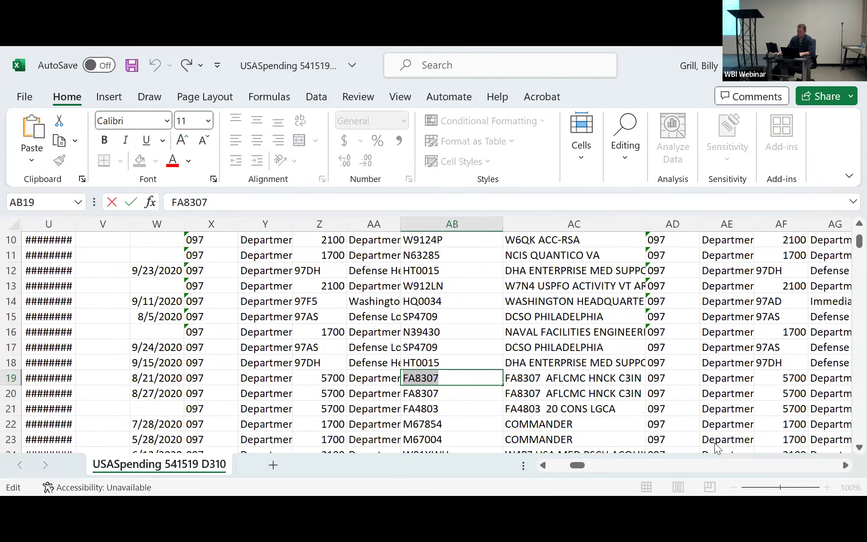
Check the FA8307 code in row 31, then bring the SAM.gov browser window forward
{"action": "key", "text": "alt+Tab"}
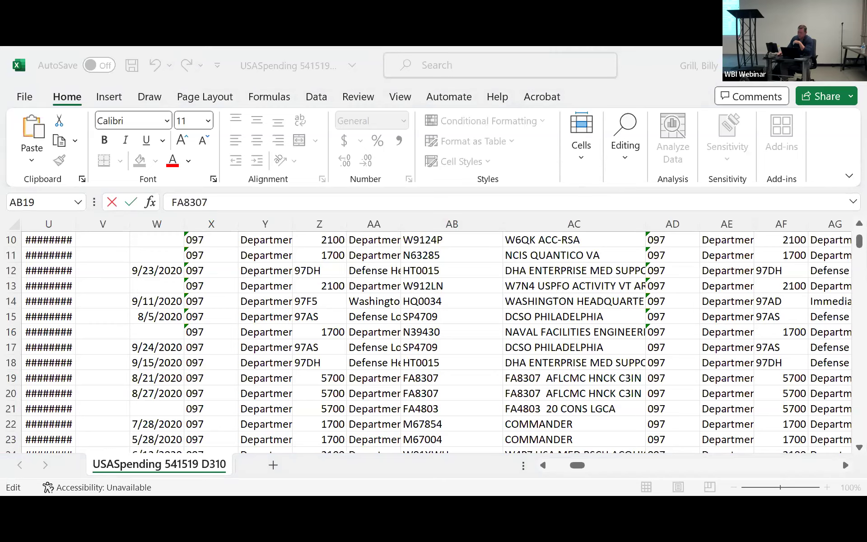
{"action": "scroll", "coordinate": [443, 357], "scroll_direction": "down", "scroll_amount": 4}
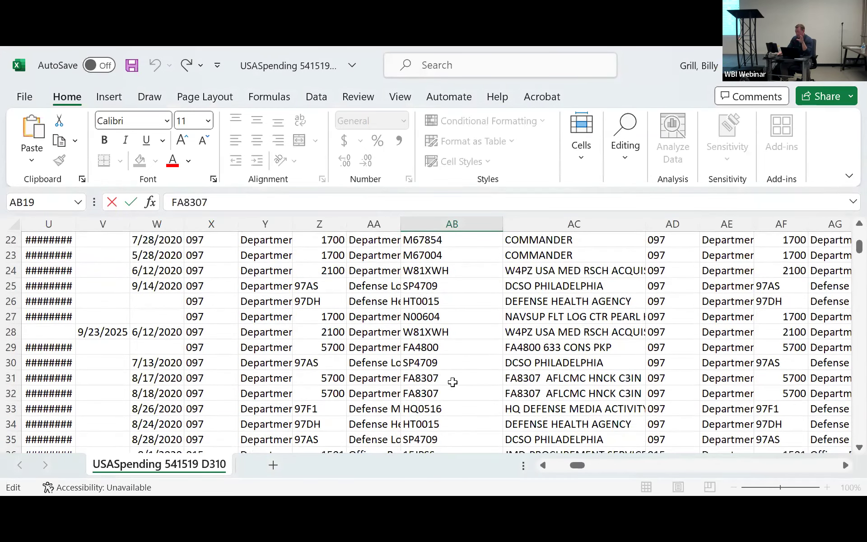
{"action": "left_click", "coordinate": [449, 378]}
{"action": "double_click", "coordinate": [420, 378]}
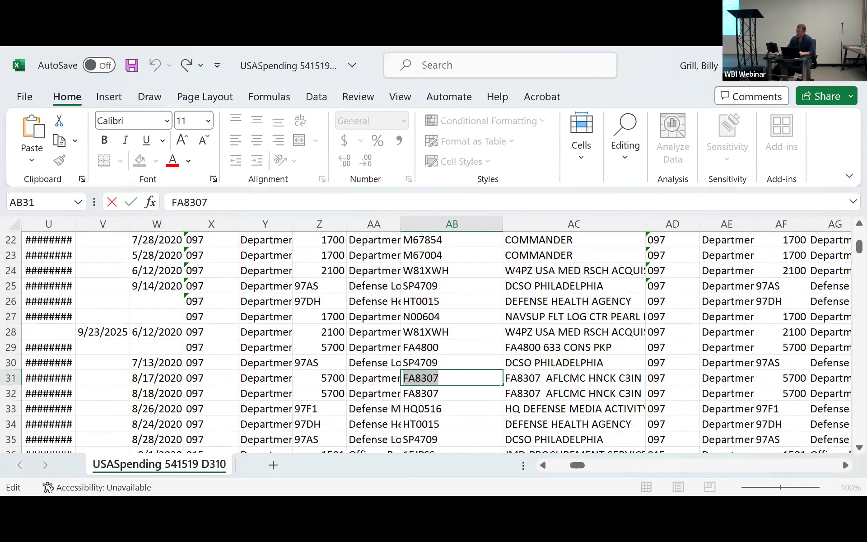
{"action": "left_click", "coordinate": [519, 493]}
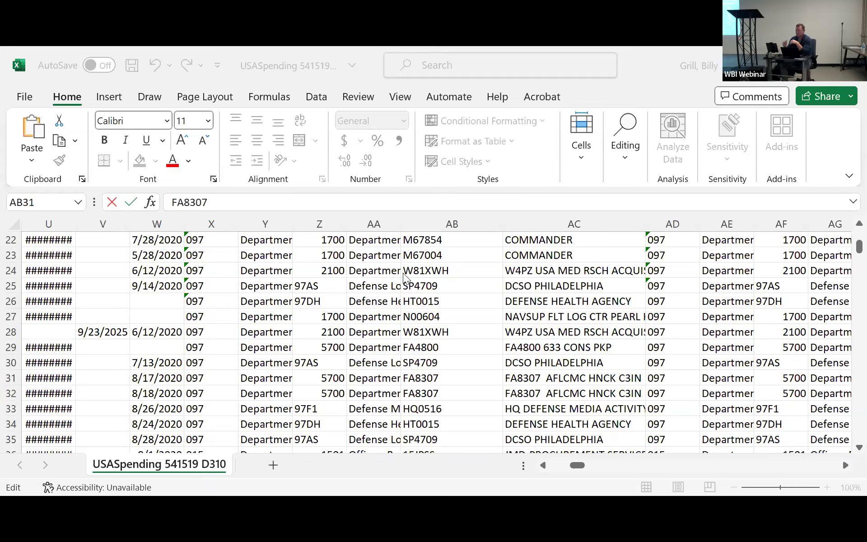
{"action": "key", "text": "alt+Tab"}
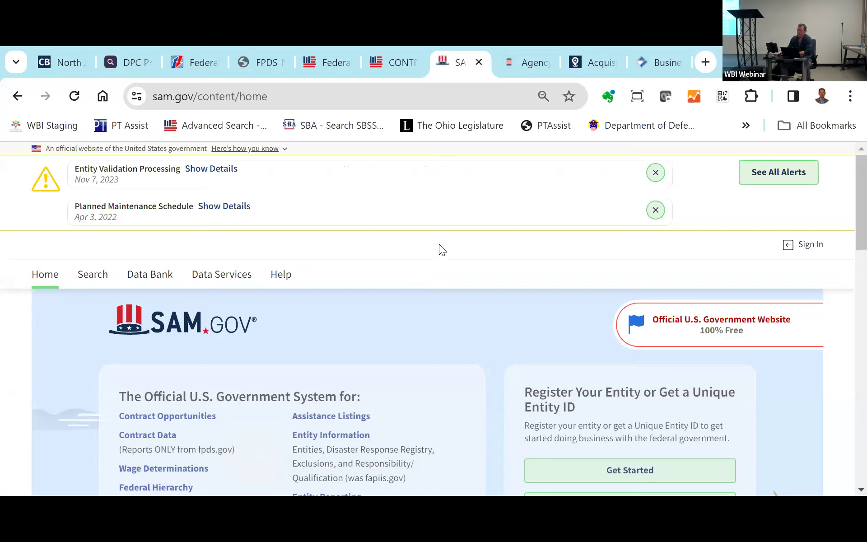
Open SAM.gov search and limit the domain to Contract Opportunities
{"action": "left_click", "coordinate": [92, 275]}
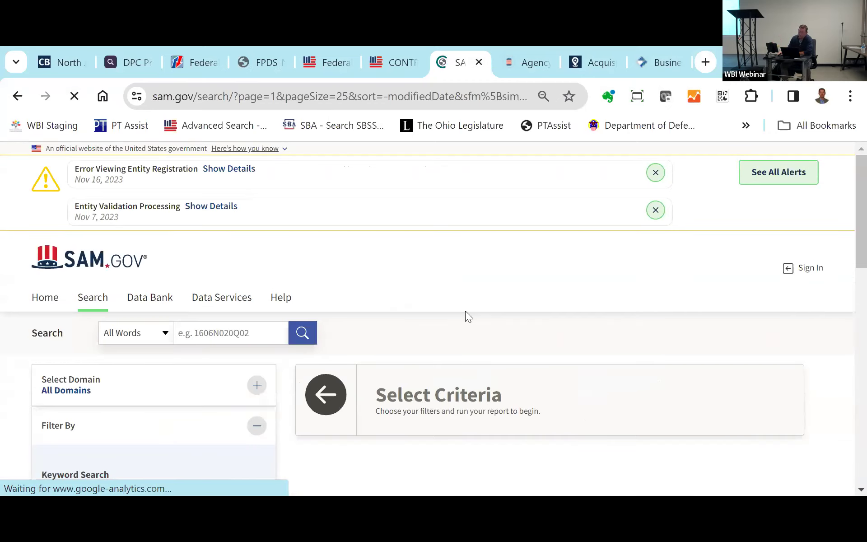
{"action": "scroll", "coordinate": [307, 370], "scroll_direction": "down", "scroll_amount": 2}
{"action": "scroll", "coordinate": [292, 383], "scroll_direction": "down", "scroll_amount": 2}
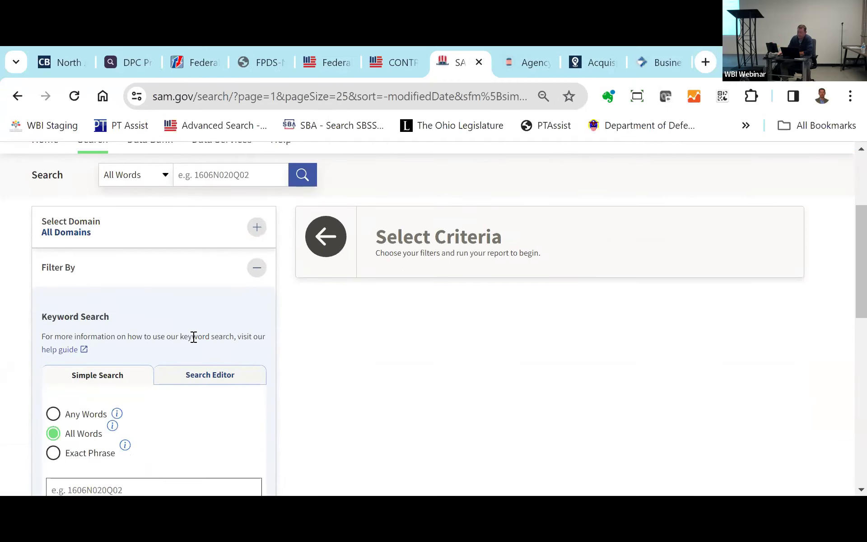
{"action": "scroll", "coordinate": [191, 338], "scroll_direction": "up", "scroll_amount": 2}
{"action": "left_click", "coordinate": [257, 308]}
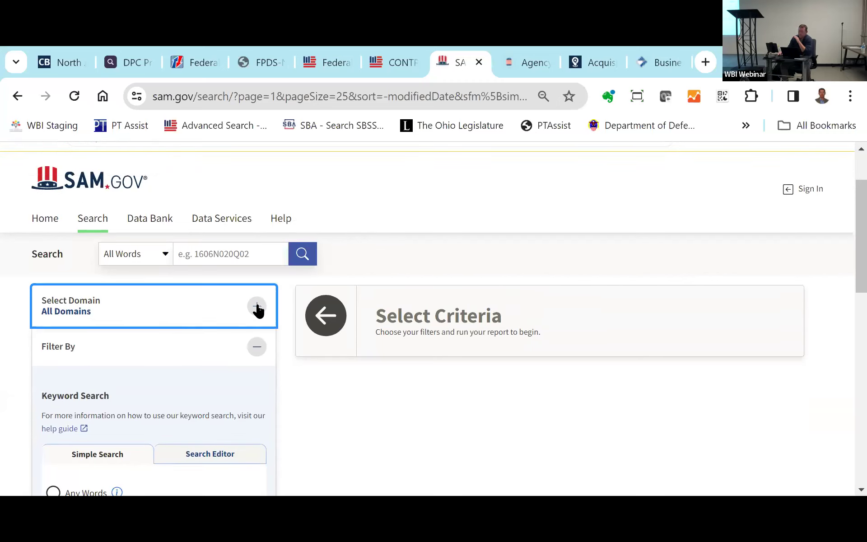
{"action": "left_click", "coordinate": [115, 373]}
Filter by NAICS 541519 Other Computer Related Services
{"action": "scroll", "coordinate": [280, 350], "scroll_direction": "down", "scroll_amount": 3}
{"action": "scroll", "coordinate": [277, 357], "scroll_direction": "down", "scroll_amount": 7}
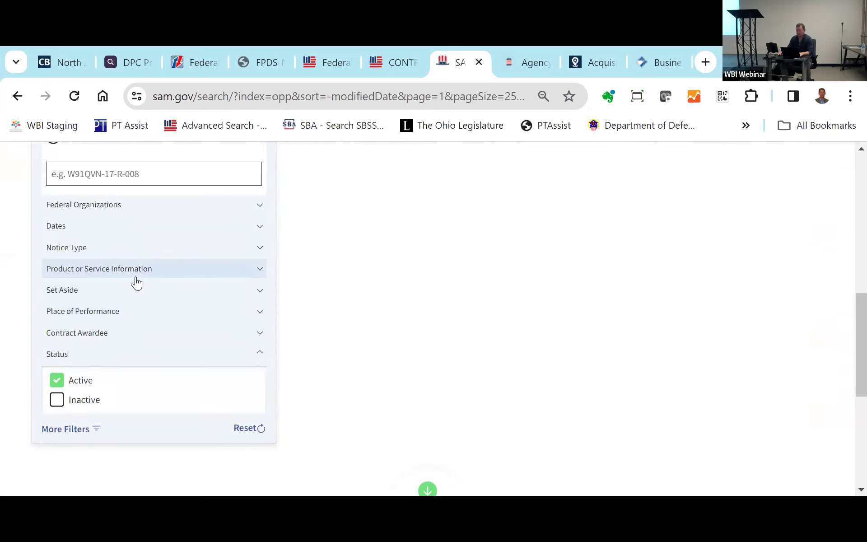
{"action": "left_click", "coordinate": [141, 271]}
{"action": "left_click", "coordinate": [111, 318]}
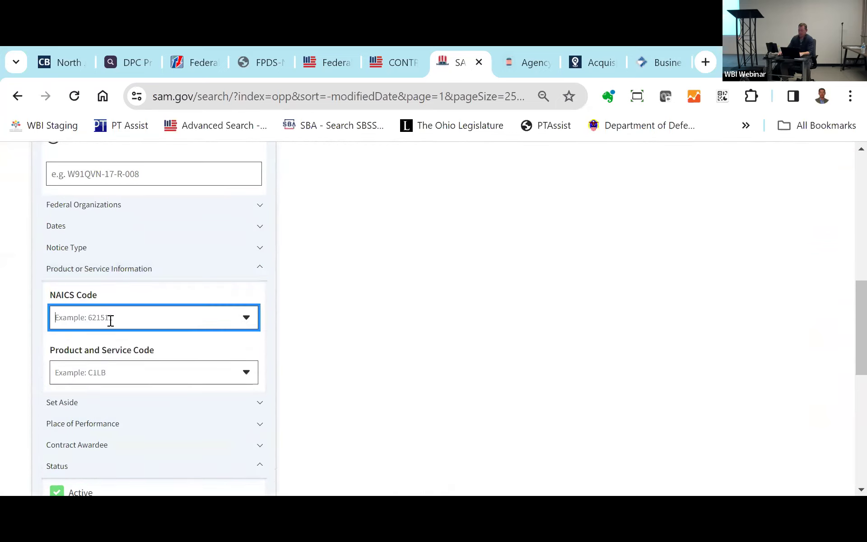
{"action": "type", "text": "541519"}
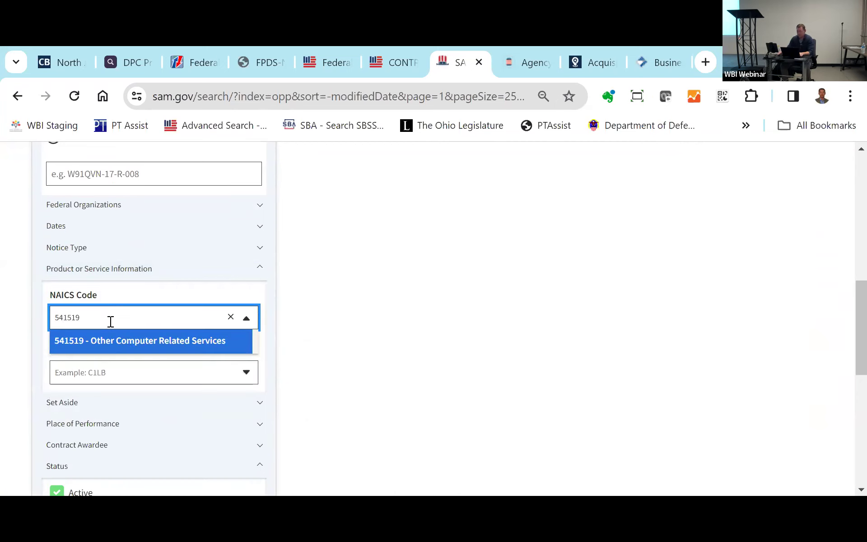
{"action": "left_click", "coordinate": [135, 341]}
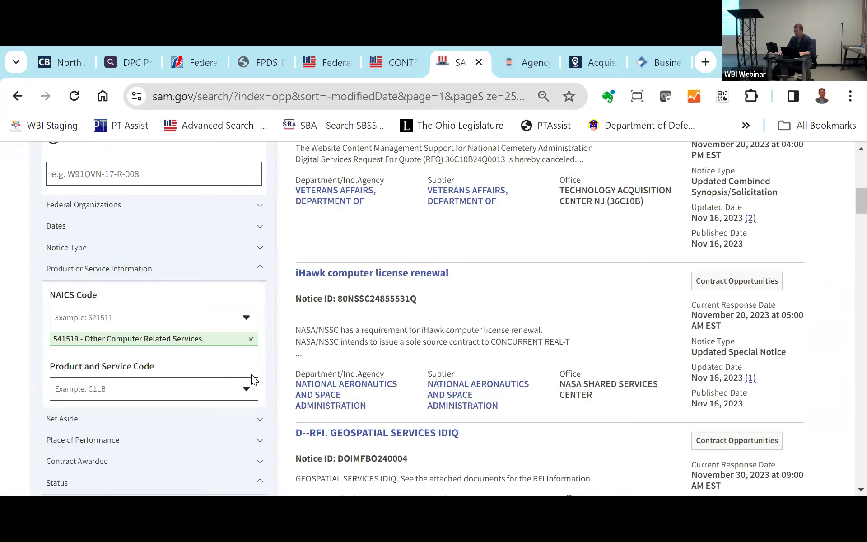
Add product service code DJ10, narrowing results to 4 opportunities
{"action": "left_click", "coordinate": [246, 388]}
{"action": "scroll", "coordinate": [119, 366], "scroll_direction": "down", "scroll_amount": 2}
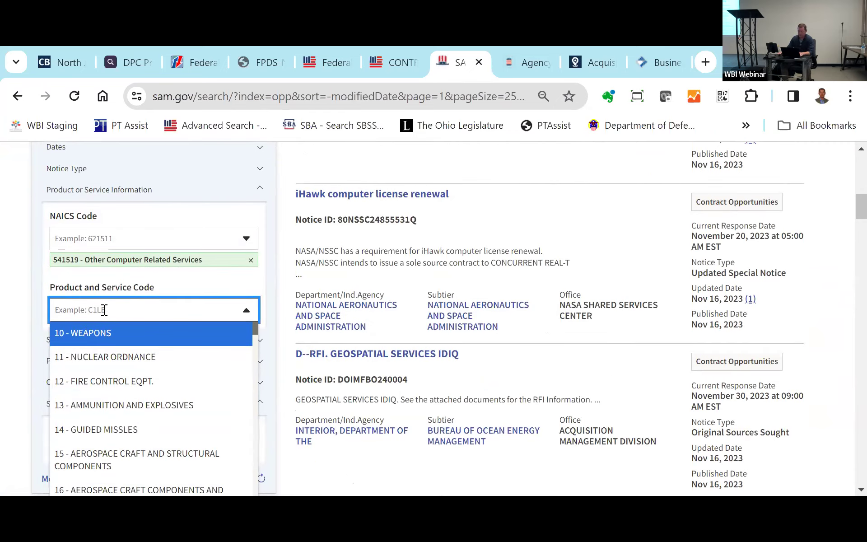
{"action": "type", "text": "DJ10"}
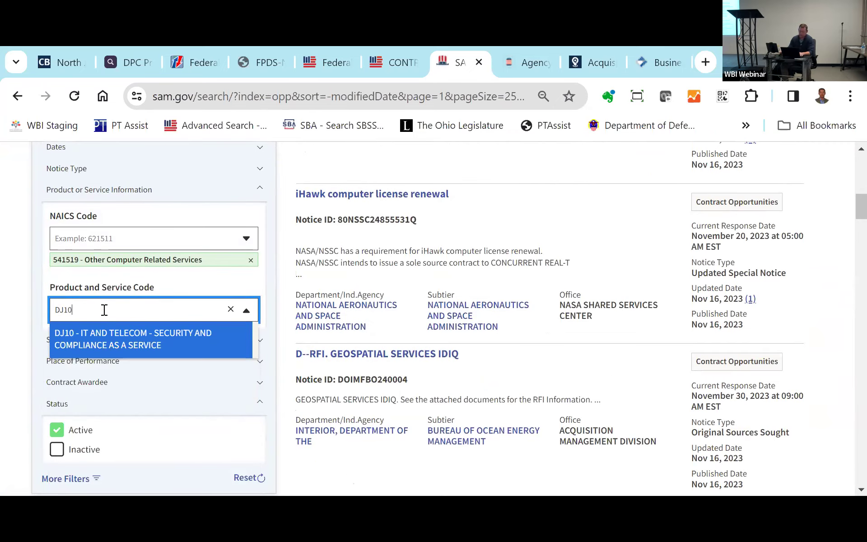
{"action": "left_click", "coordinate": [122, 342]}
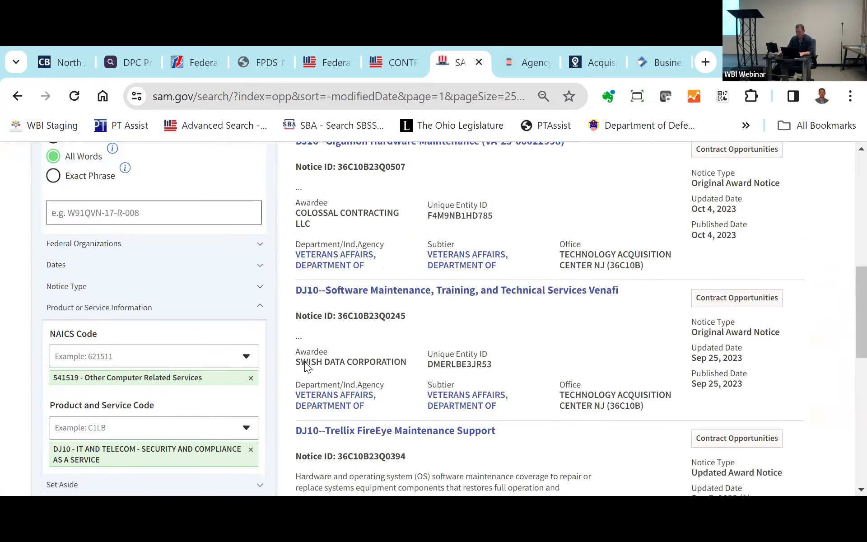
{"action": "scroll", "coordinate": [332, 360], "scroll_direction": "up", "scroll_amount": 4}
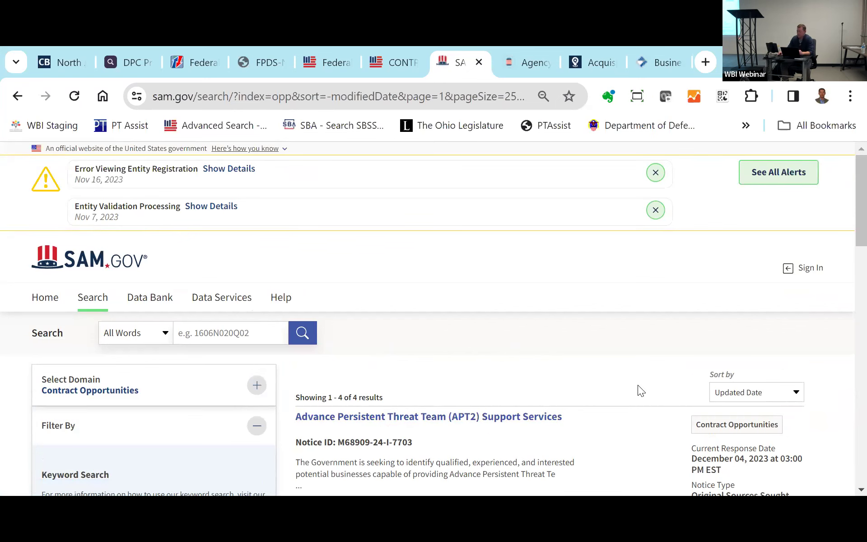
Start signing in to SAM.gov, accept the terms, and submit the Login.gov credentials
{"action": "left_click", "coordinate": [806, 270]}
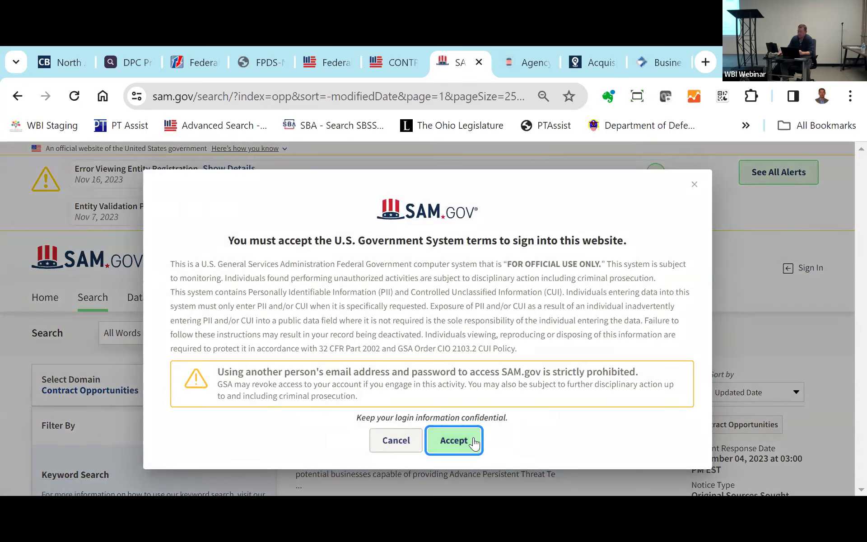
{"action": "left_click", "coordinate": [469, 443]}
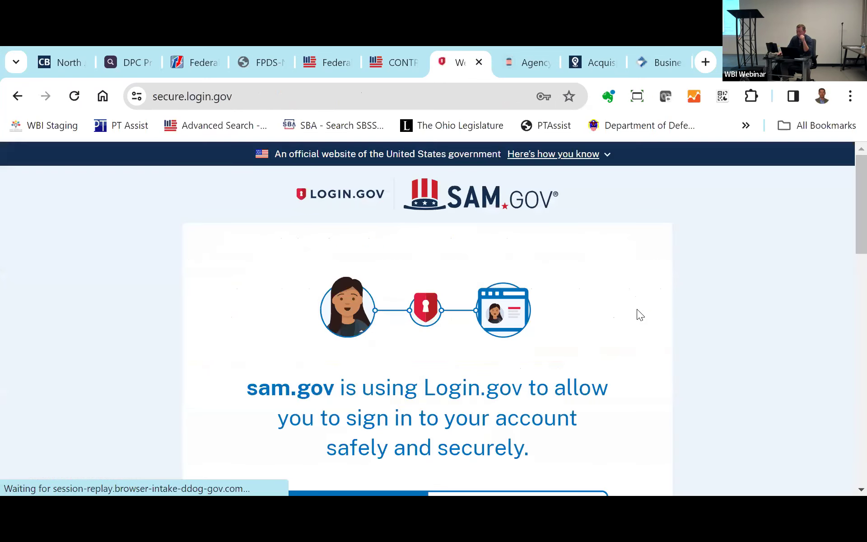
{"action": "scroll", "coordinate": [661, 341], "scroll_direction": "down", "scroll_amount": 3}
{"action": "scroll", "coordinate": [662, 341], "scroll_direction": "down", "scroll_amount": 9}
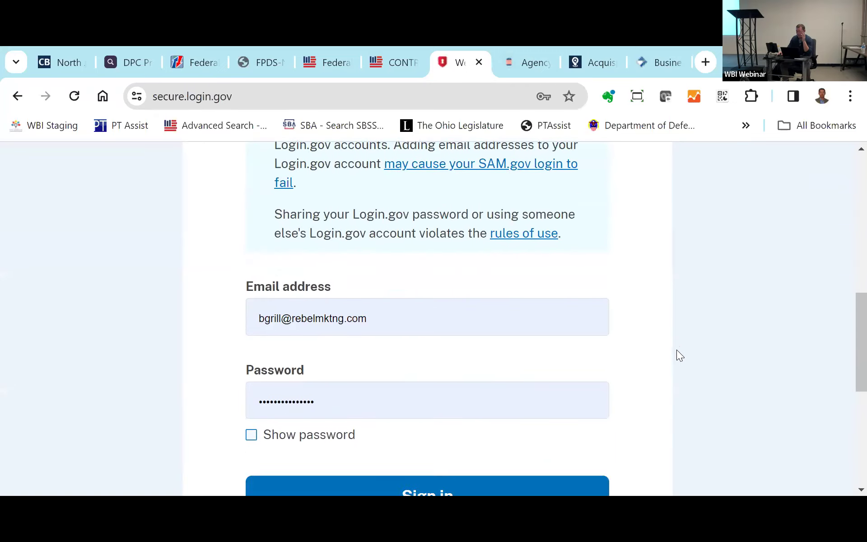
{"action": "left_click", "coordinate": [361, 447]}
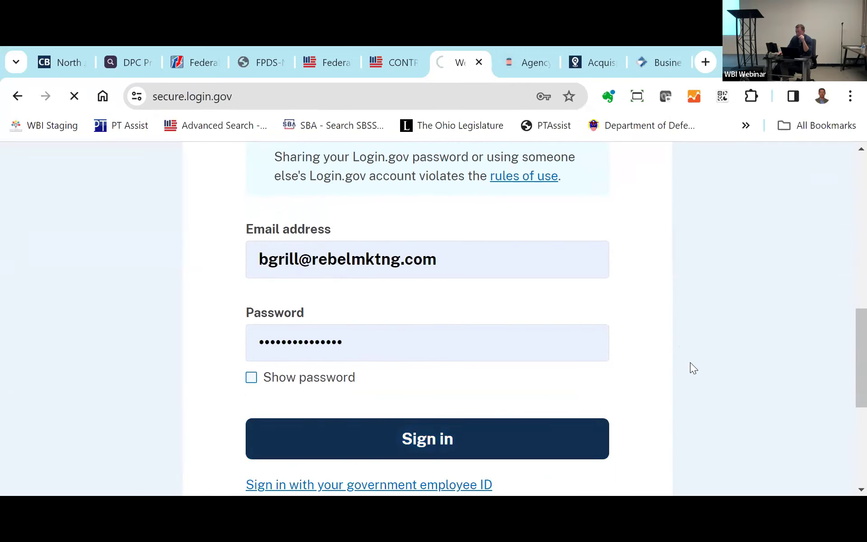
{"action": "scroll", "coordinate": [223, 374], "scroll_direction": "down", "scroll_amount": 3}
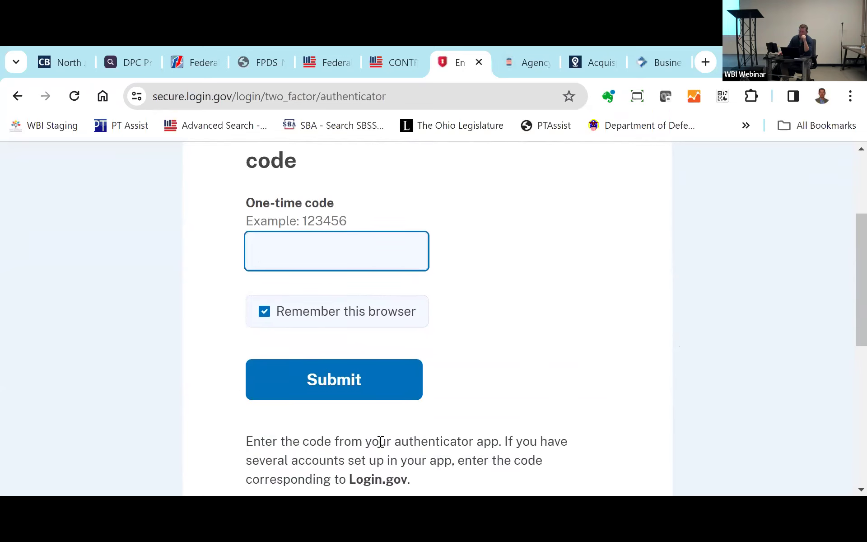
{"action": "scroll", "coordinate": [380, 442], "scroll_direction": "down", "scroll_amount": 3}
Verify by text message, entering and submitting the SMS one-time code
{"action": "left_click", "coordinate": [343, 447]}
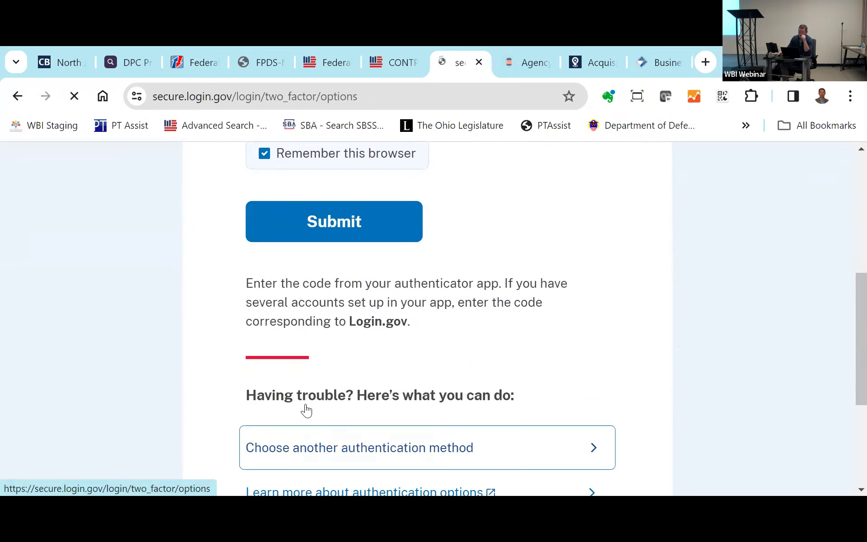
{"action": "scroll", "coordinate": [244, 393], "scroll_direction": "down", "scroll_amount": 10}
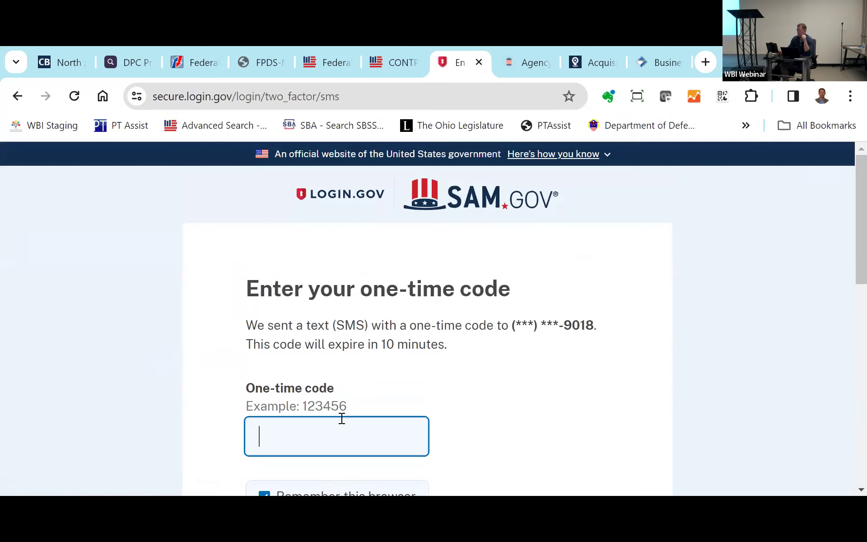
{"action": "key", "text": "Return"}
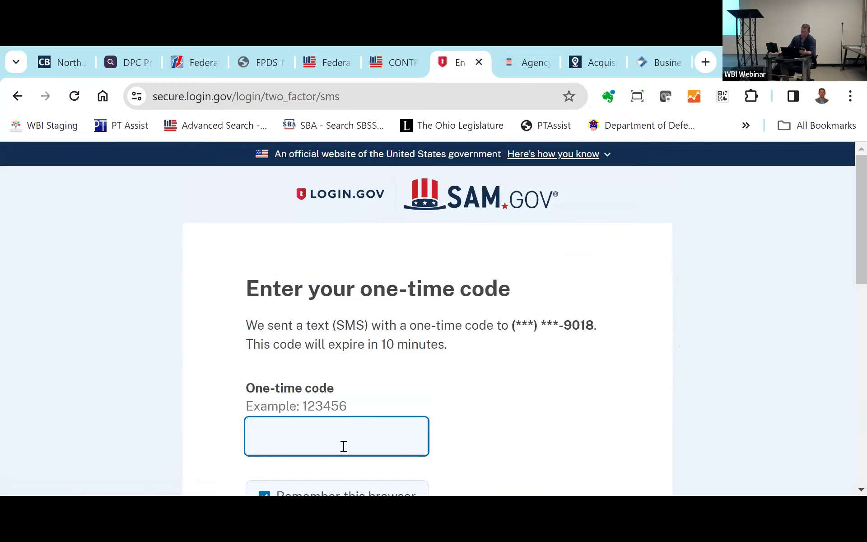
{"action": "key", "text": "Return"}
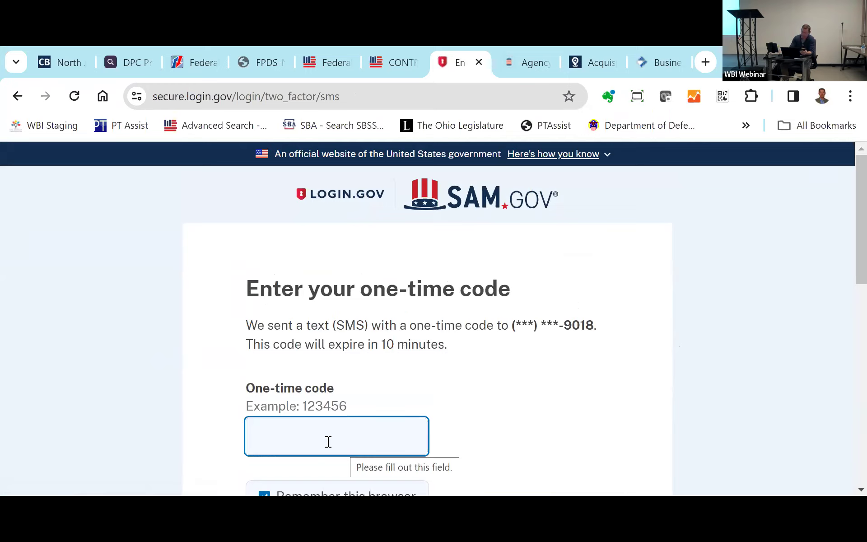
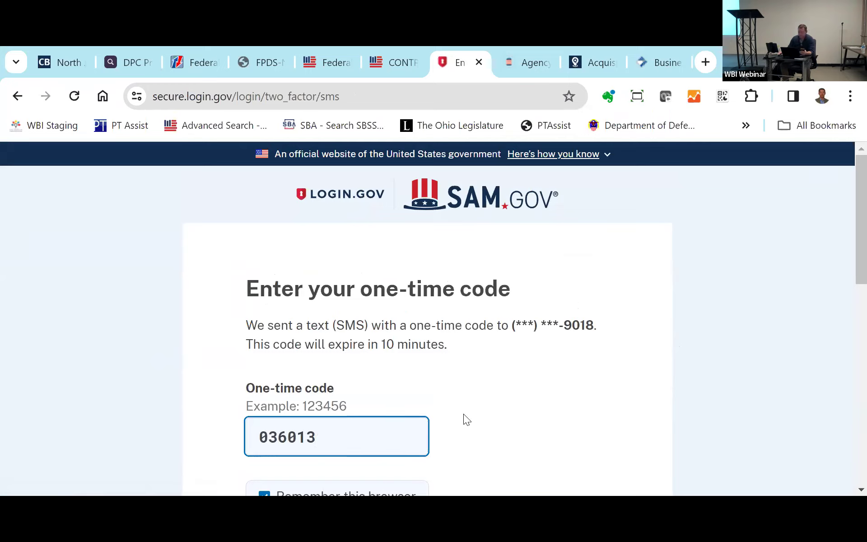
{"action": "scroll", "coordinate": [463, 413], "scroll_direction": "down", "scroll_amount": 5}
{"action": "left_click", "coordinate": [380, 333]}
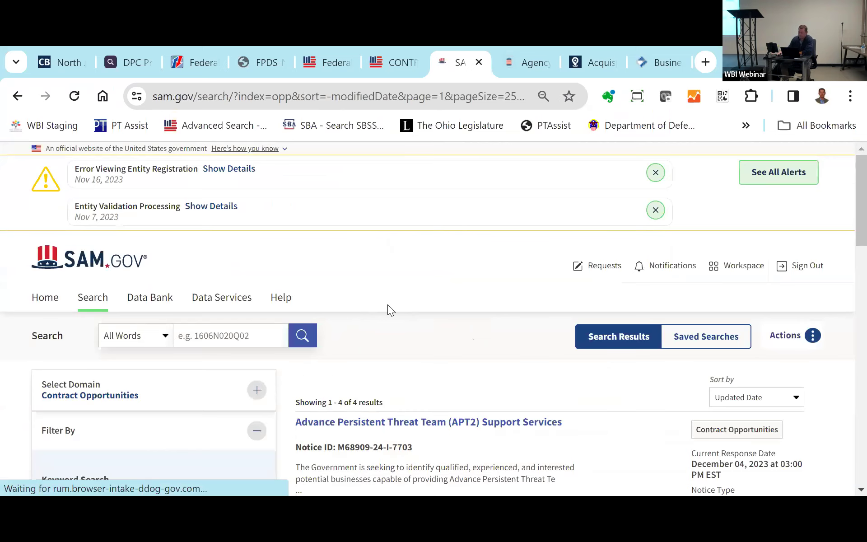
{"action": "scroll", "coordinate": [397, 321], "scroll_direction": "down", "scroll_amount": 2}
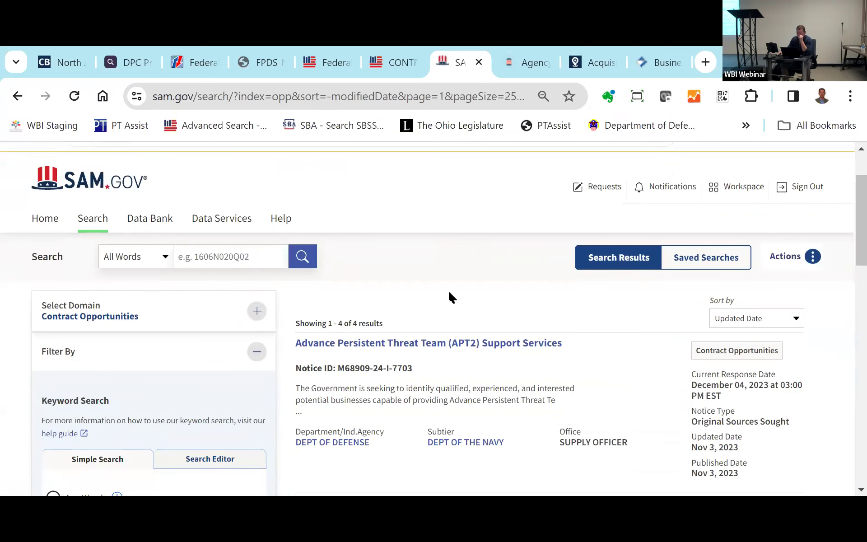
{"action": "left_click", "coordinate": [794, 267]}
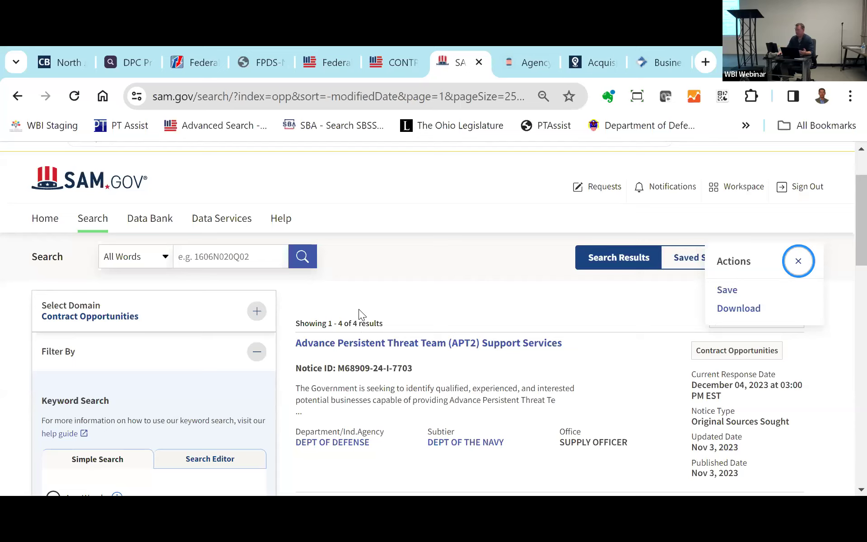
{"action": "scroll", "coordinate": [341, 321], "scroll_direction": "down", "scroll_amount": 8}
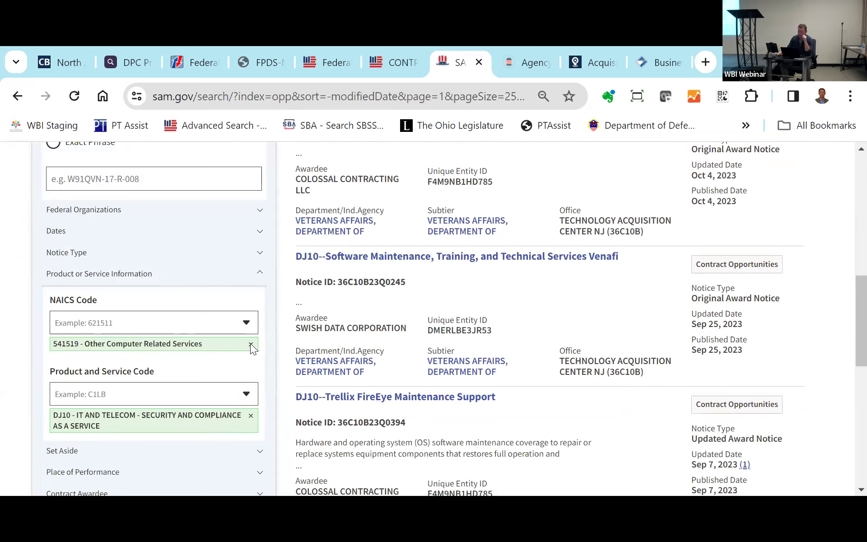
Remove the NAICS 541519 and DJ10 product and service code filter chips
{"action": "left_click", "coordinate": [251, 345]}
{"action": "scroll", "coordinate": [273, 365], "scroll_direction": "down", "scroll_amount": 5}
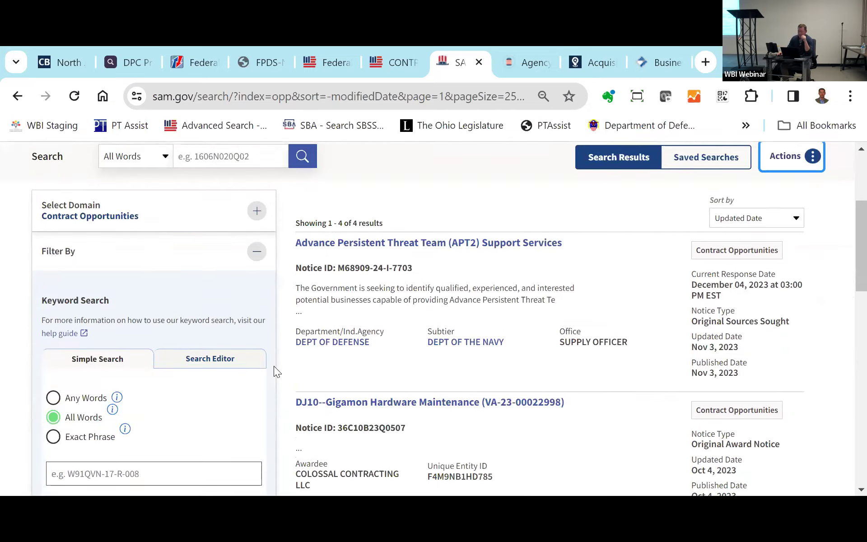
{"action": "scroll", "coordinate": [273, 366], "scroll_direction": "down", "scroll_amount": 5}
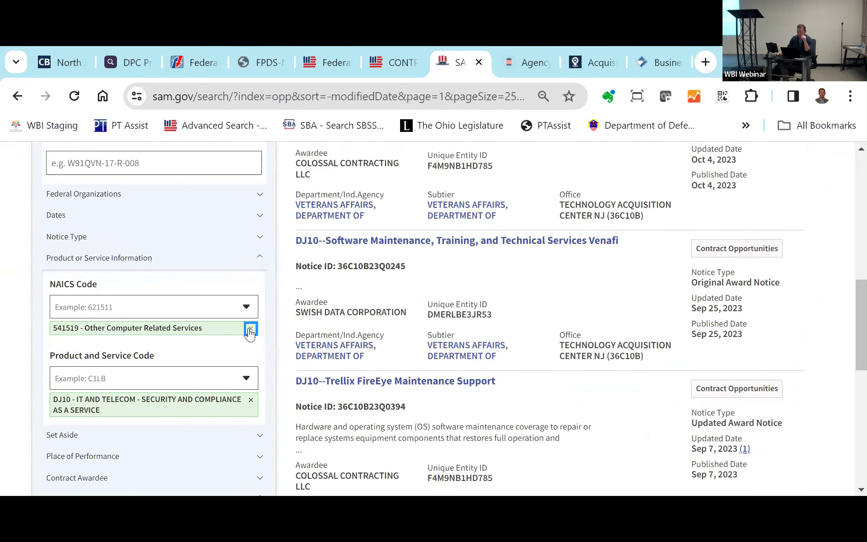
{"action": "left_click", "coordinate": [251, 330]}
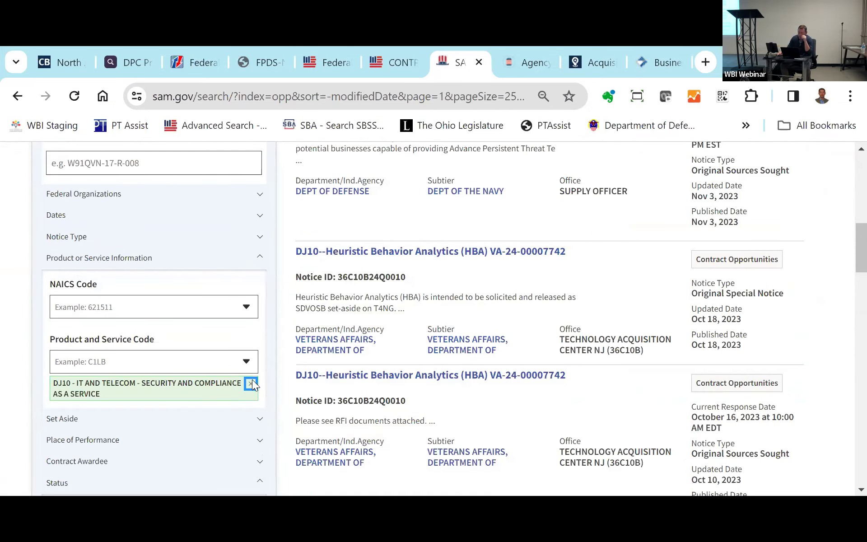
{"action": "left_click", "coordinate": [250, 383]}
{"action": "scroll", "coordinate": [282, 323], "scroll_direction": "up", "scroll_amount": 10}
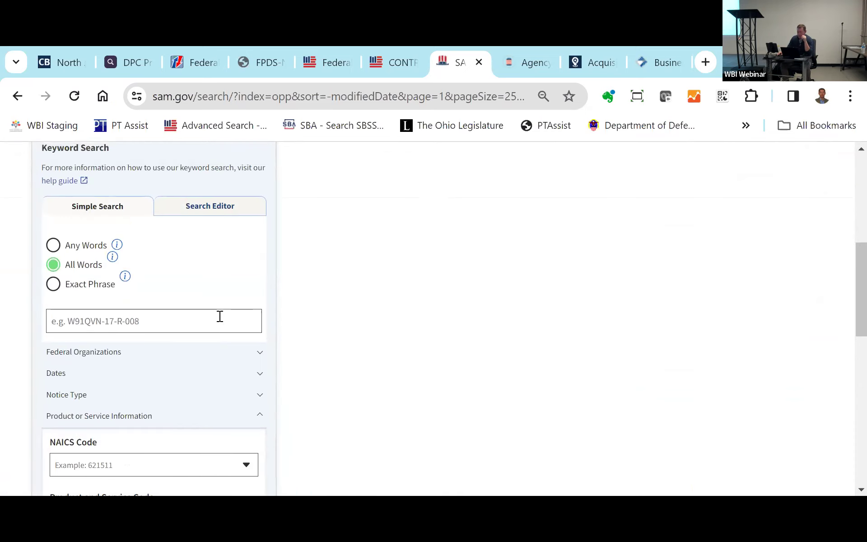
{"action": "scroll", "coordinate": [227, 323], "scroll_direction": "down", "scroll_amount": 15}
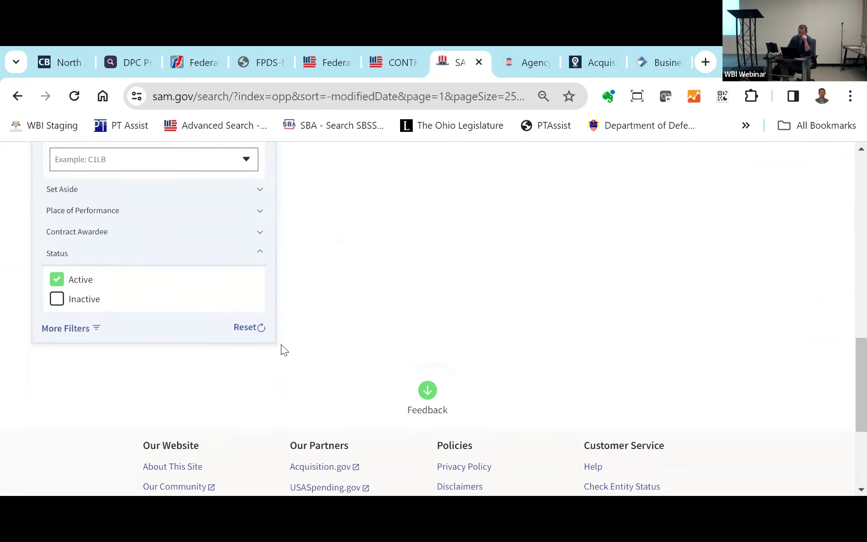
{"action": "scroll", "coordinate": [288, 299], "scroll_direction": "down", "scroll_amount": 3}
{"action": "scroll", "coordinate": [288, 302], "scroll_direction": "up", "scroll_amount": 10}
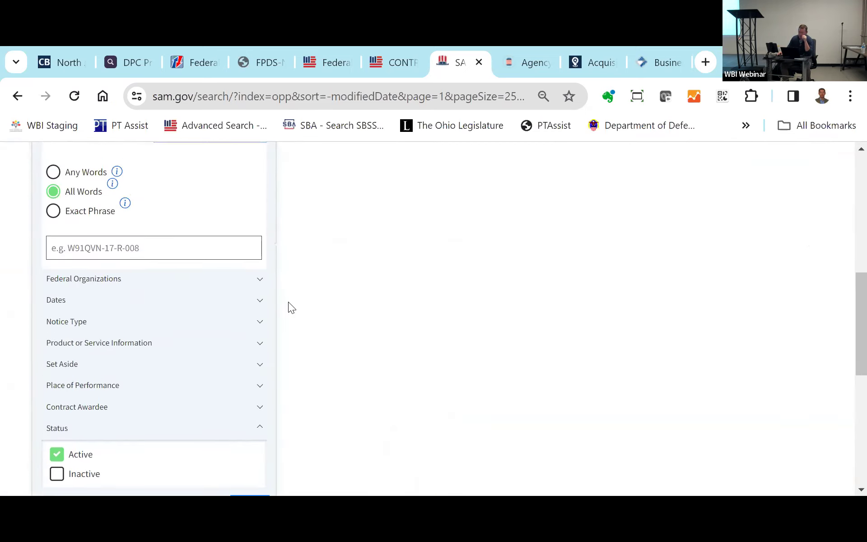
{"action": "scroll", "coordinate": [288, 302], "scroll_direction": "down", "scroll_amount": 3}
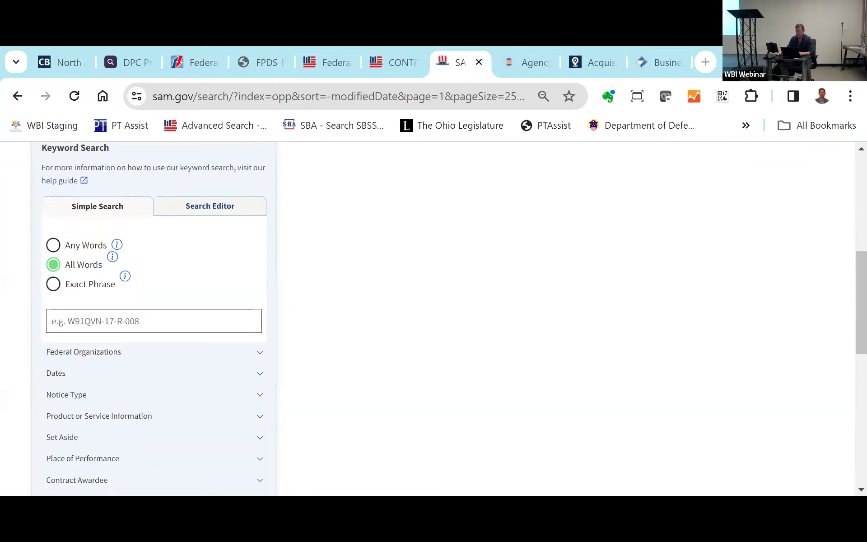
Add SP4709 and FA8307 as keyword search filters
{"action": "left_click", "coordinate": [97, 318]}
{"action": "type", "text": "SP4709"}
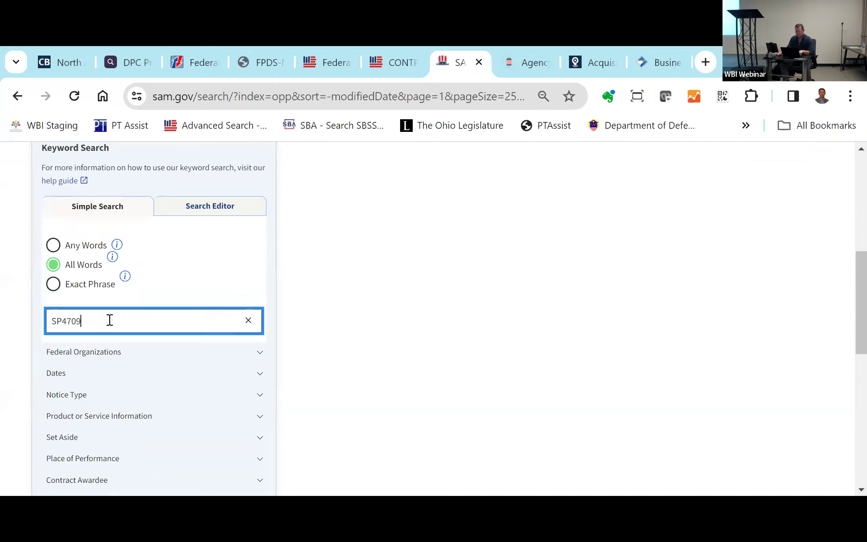
{"action": "key", "text": "Return"}
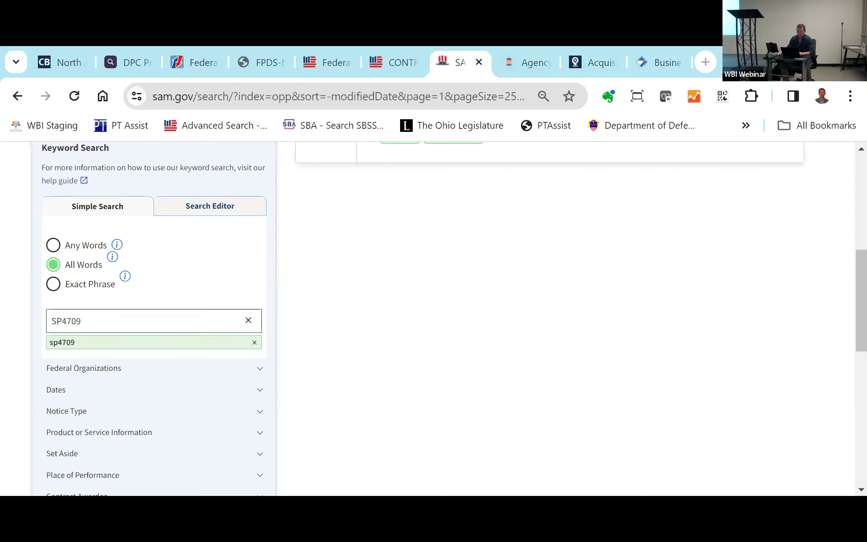
{"action": "left_click", "coordinate": [123, 320]}
{"action": "key", "text": "BackSpace"}
{"action": "key", "text": "BackSpace"}
{"action": "key", "text": "BackSpace"}
{"action": "key", "text": "BackSpace"}
{"action": "key", "text": "BackSpace"}
{"action": "key", "text": "BackSpace"}
{"action": "type", "text": "FA8307"}
{"action": "key", "text": "Return"}
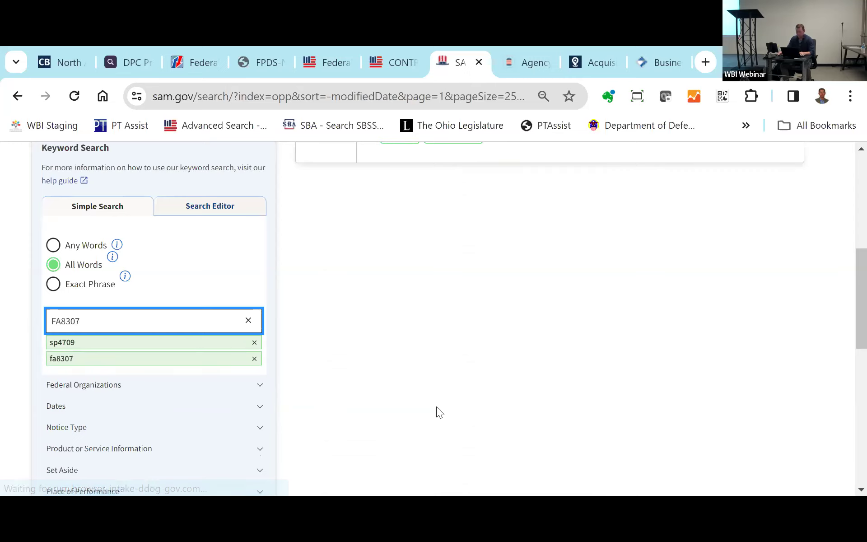
{"action": "scroll", "coordinate": [475, 426], "scroll_direction": "down", "scroll_amount": 1}
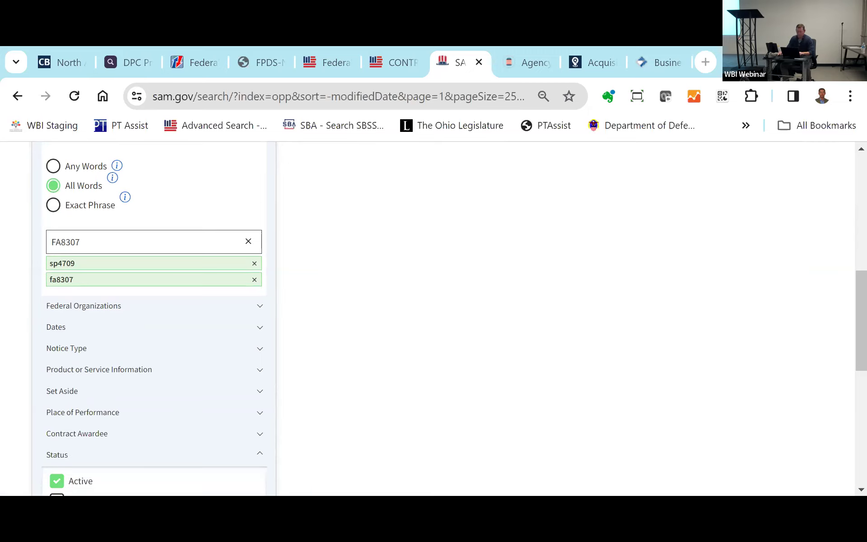
{"action": "left_click", "coordinate": [100, 245]}
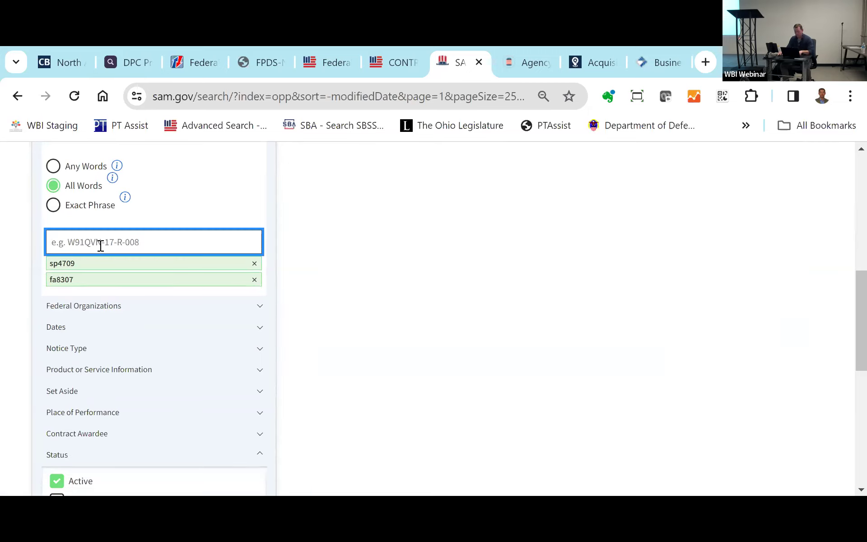
{"action": "type", "text": "FA8307"}
{"action": "key", "text": "Return"}
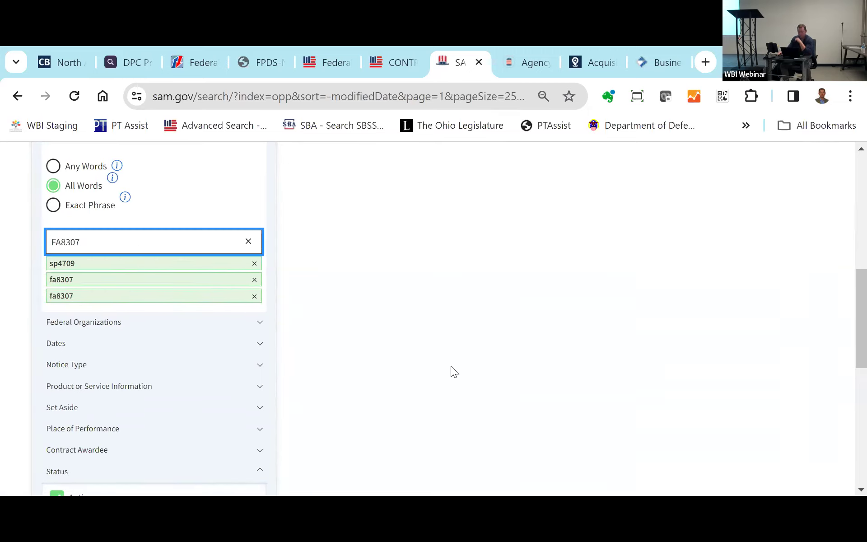
{"action": "scroll", "coordinate": [337, 375], "scroll_direction": "down", "scroll_amount": 6}
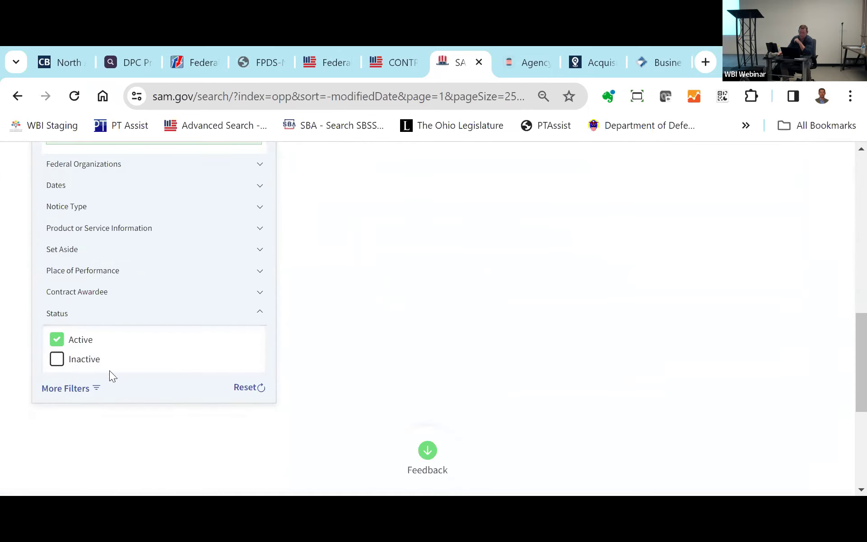
Include inactive notices under Status, then remove the FA8307 and SP4709 keyword chips
{"action": "left_click", "coordinate": [57, 359]}
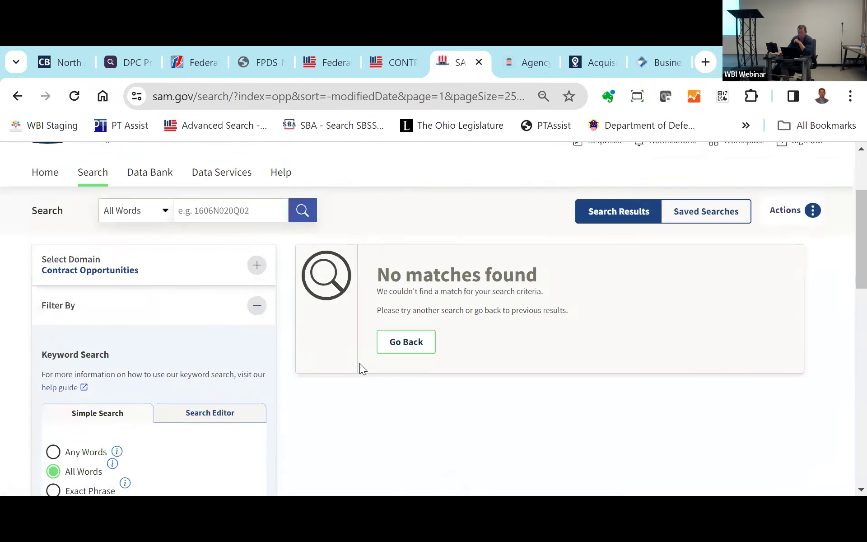
{"action": "scroll", "coordinate": [135, 342], "scroll_direction": "down", "scroll_amount": 6}
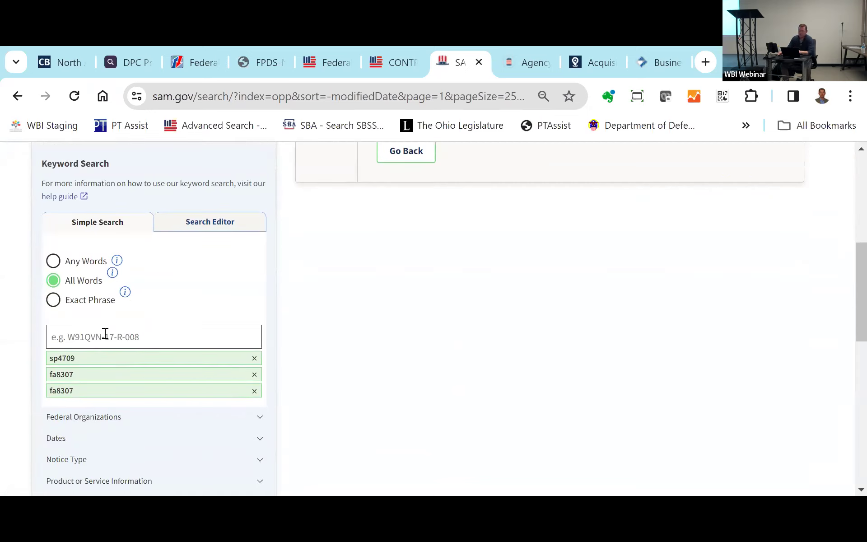
{"action": "left_click", "coordinate": [255, 390]}
{"action": "left_click", "coordinate": [254, 375]}
{"action": "left_click", "coordinate": [254, 358]}
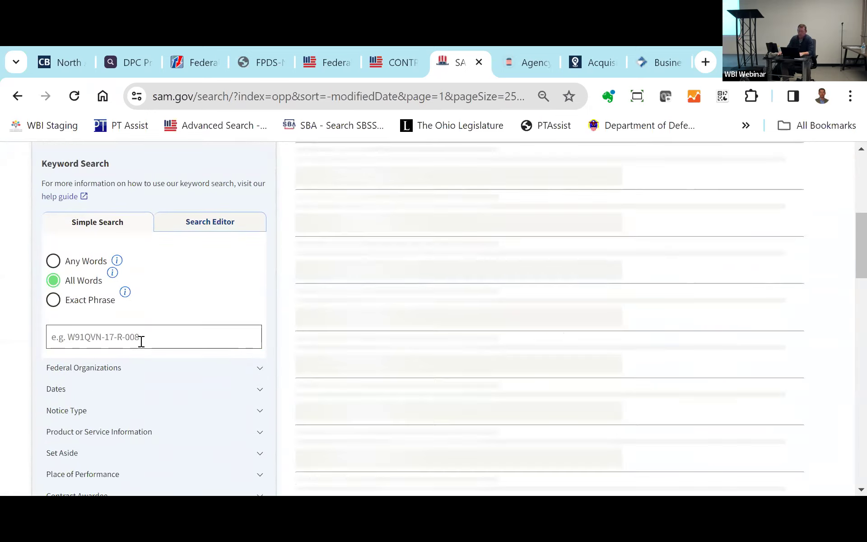
{"action": "left_click", "coordinate": [137, 331]}
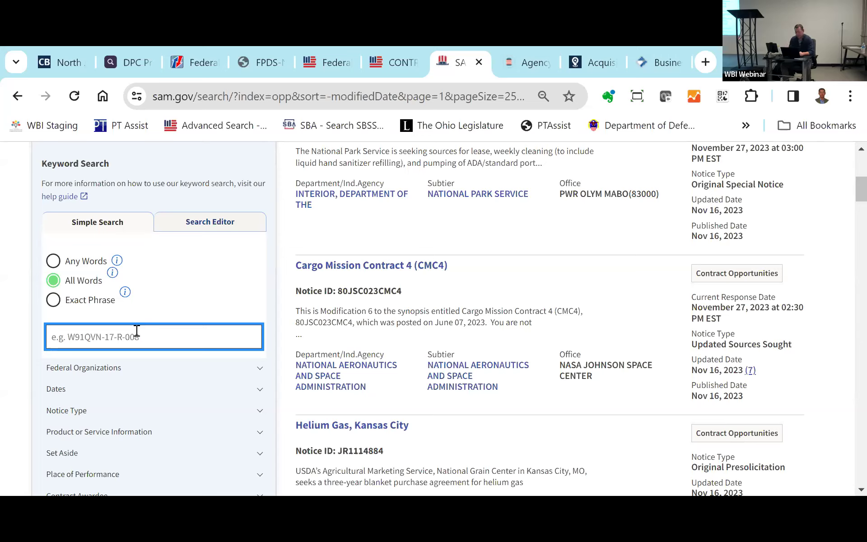
Enter W912QR as a keyword and highlight the Army engineer district office name
{"action": "type", "text": "W912Qr"}
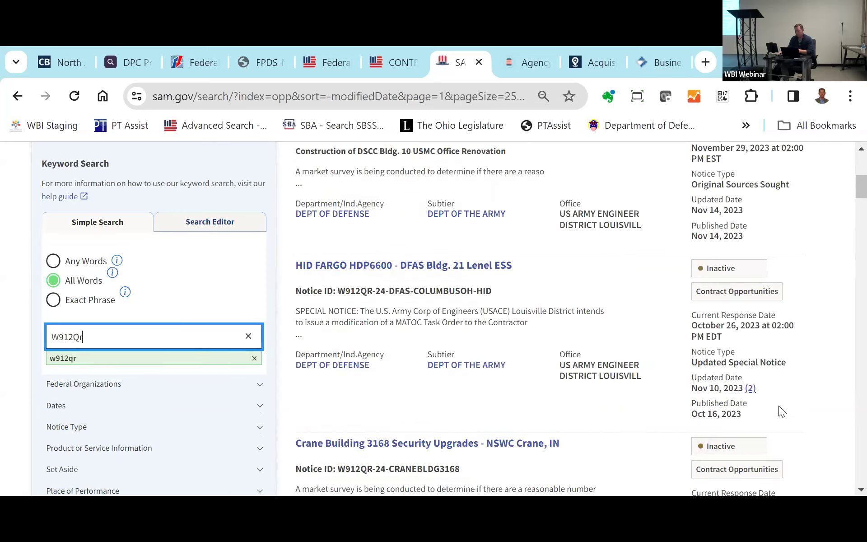
{"action": "left_click_drag", "start_coordinate": [641, 375], "coordinate": [560, 360]}
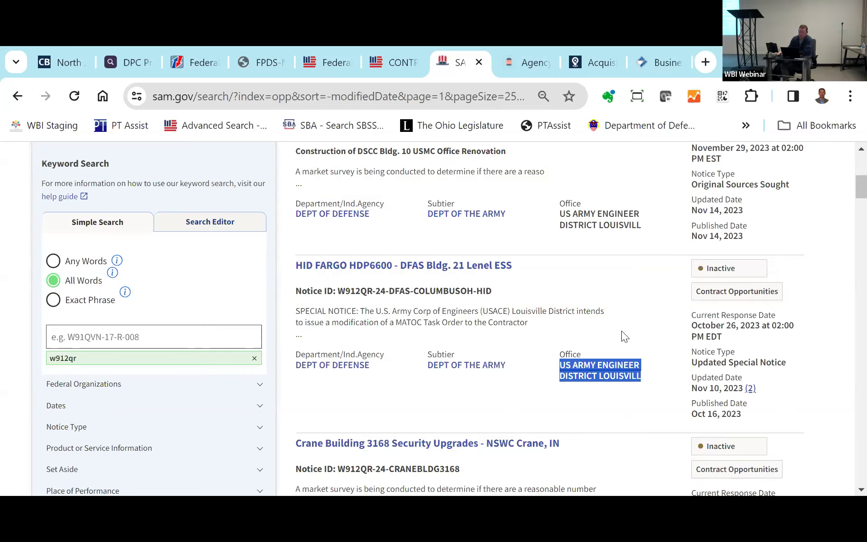
{"action": "scroll", "coordinate": [622, 330], "scroll_direction": "down", "scroll_amount": 2}
Search Federal Organizations for 'army' without selecting one, then remove the w912qr keyword chip
{"action": "left_click", "coordinate": [123, 307]}
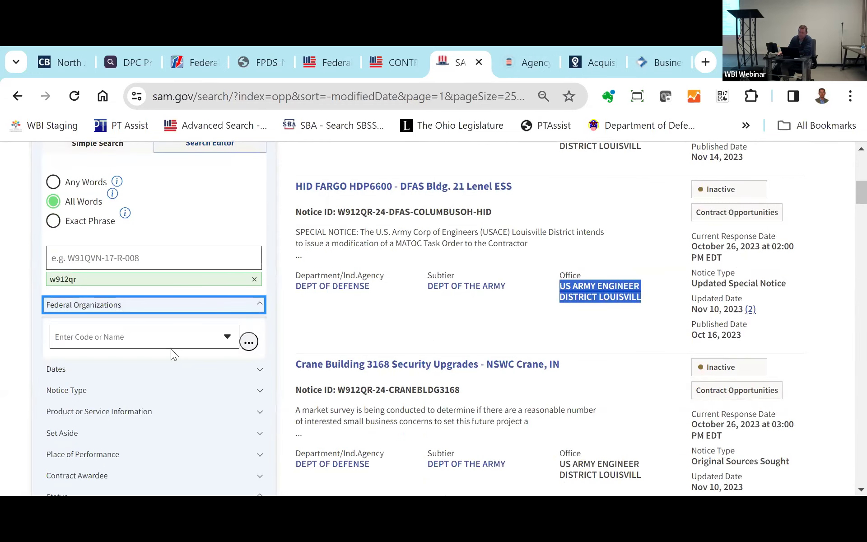
{"action": "left_click", "coordinate": [219, 336]}
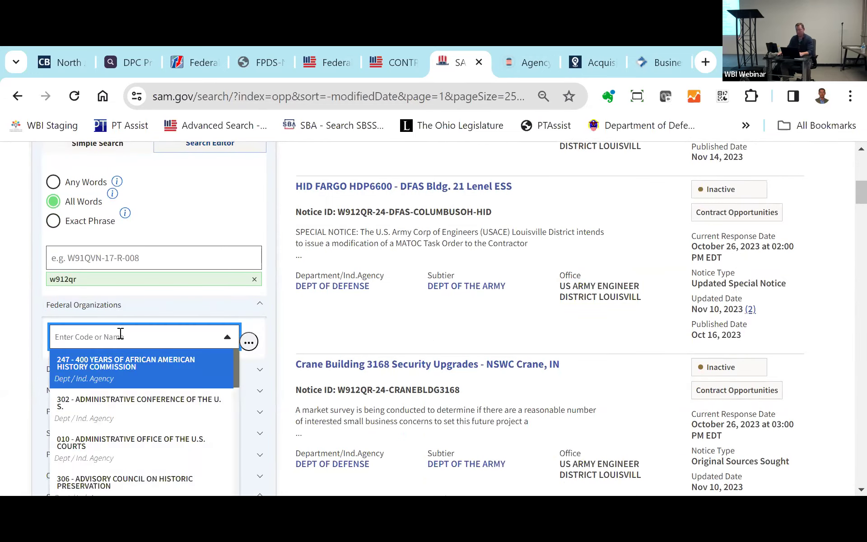
{"action": "type", "text": "u"}
{"action": "key", "text": "BackSpace"}
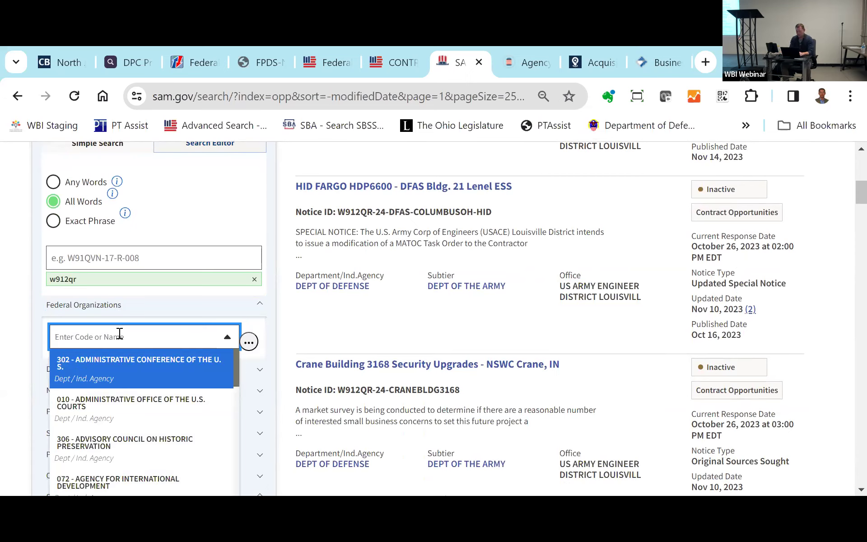
{"action": "type", "text": "army"}
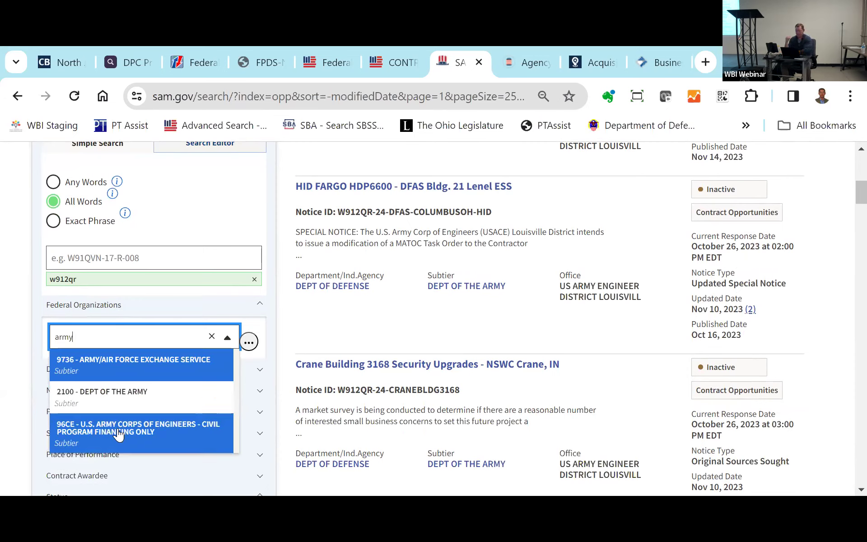
{"action": "left_click", "coordinate": [490, 300]}
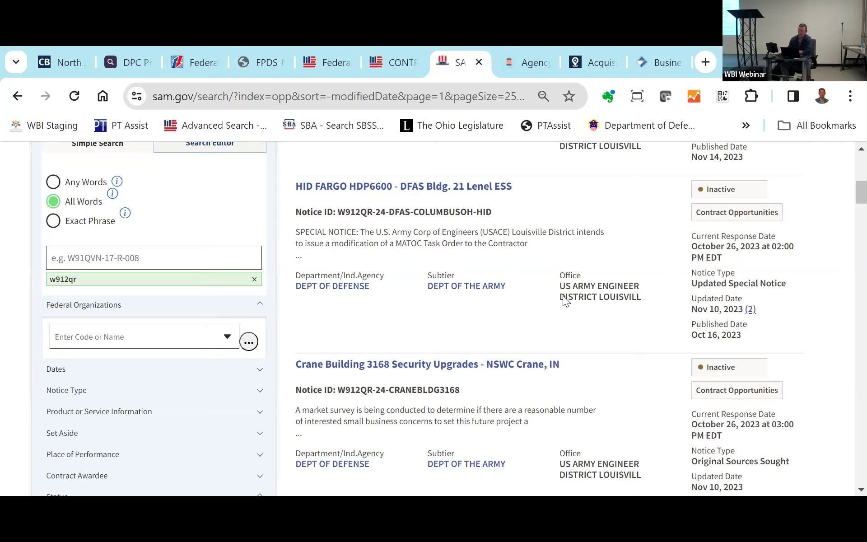
{"action": "left_click", "coordinate": [255, 279]}
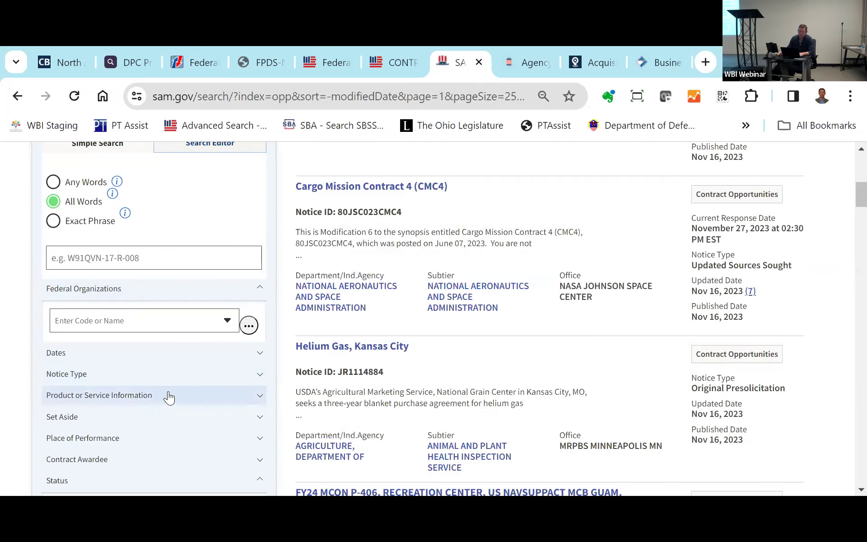
Restrict the Notice Type filter to Special Notice
{"action": "left_click", "coordinate": [159, 372]}
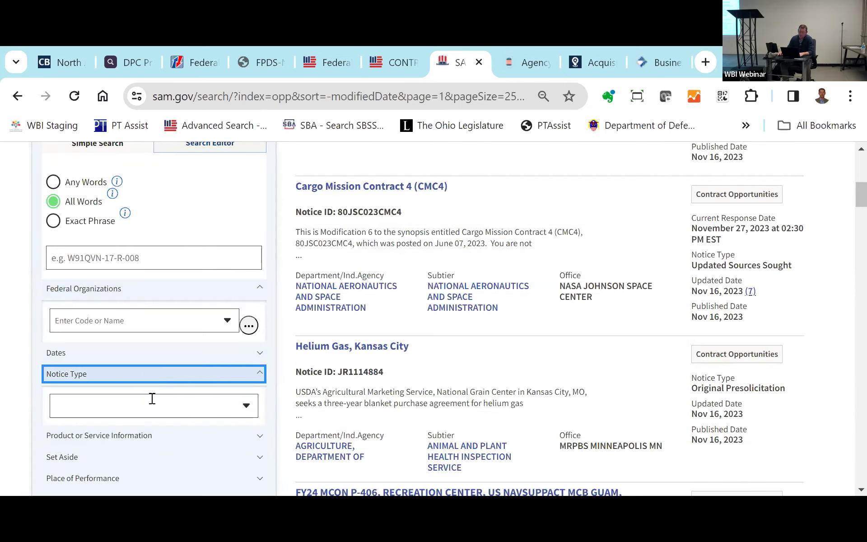
{"action": "scroll", "coordinate": [260, 409], "scroll_direction": "down", "scroll_amount": 2}
{"action": "left_click", "coordinate": [247, 328]}
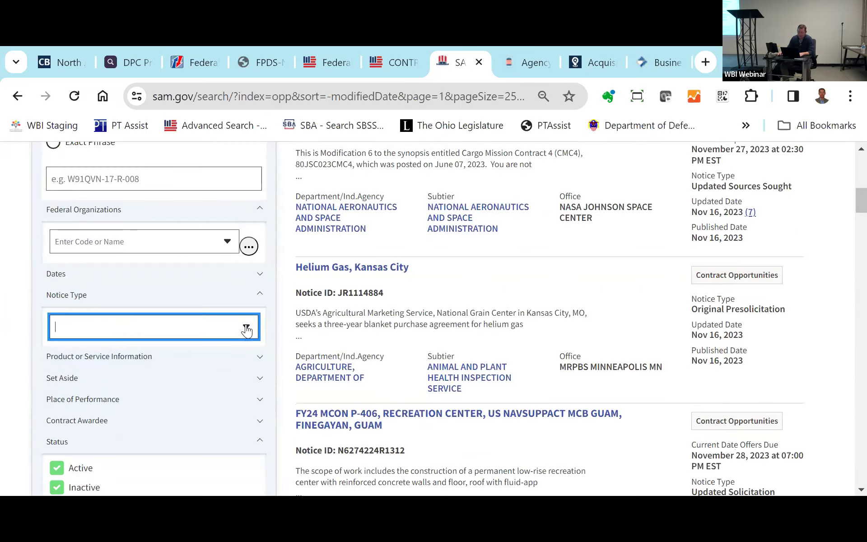
{"action": "left_click", "coordinate": [122, 332]}
{"action": "left_click", "coordinate": [93, 360]}
Apply 'Industry Day' as the keyword search
{"action": "left_click", "coordinate": [118, 240]}
{"action": "scroll", "coordinate": [117, 284], "scroll_direction": "up", "scroll_amount": 6}
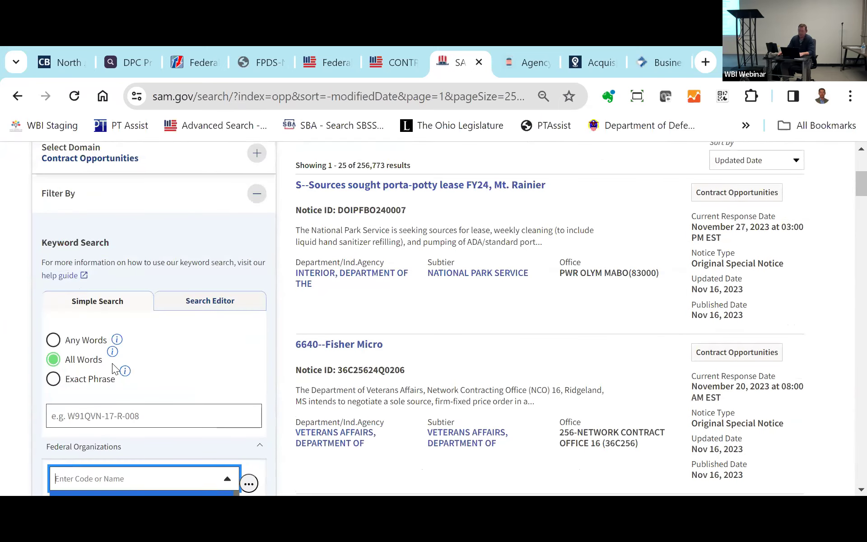
{"action": "scroll", "coordinate": [126, 343], "scroll_direction": "down", "scroll_amount": 2}
{"action": "left_click", "coordinate": [137, 338]}
{"action": "type", "text": "I"}
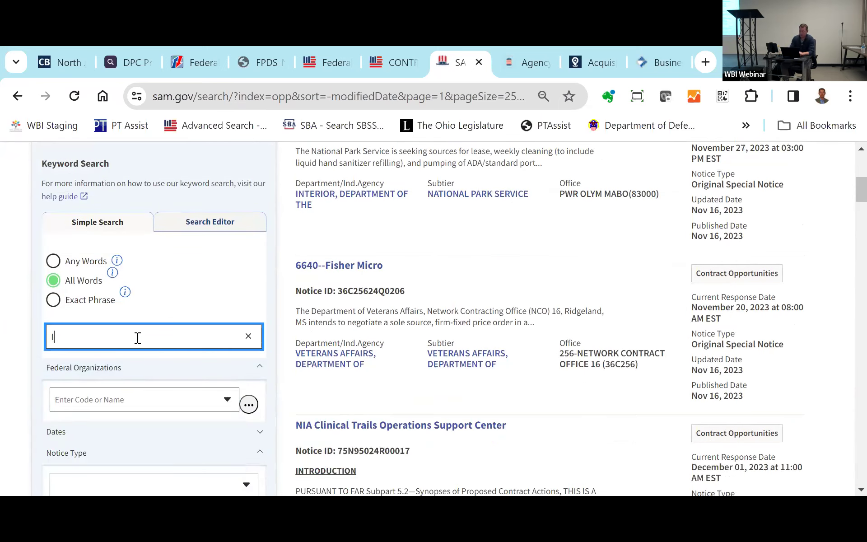
{"action": "type", "text": "ndustry Day"}
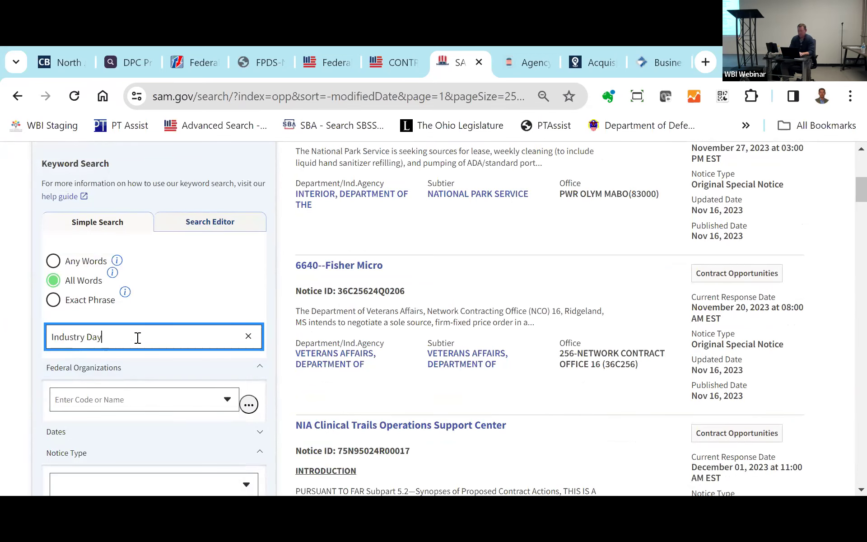
{"action": "key", "text": "Return"}
{"action": "scroll", "coordinate": [531, 353], "scroll_direction": "up", "scroll_amount": 4}
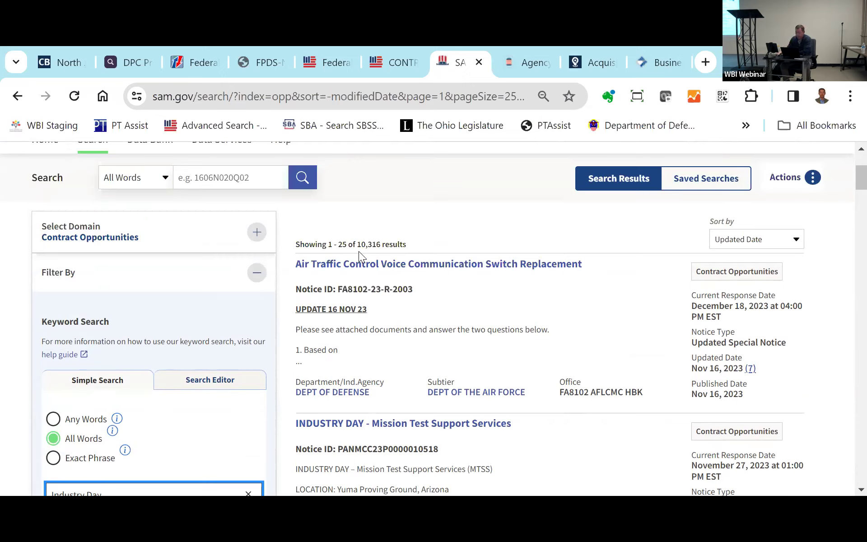
Add NAICS code 541511 as a filter on the 10,316 Industry Day results
{"action": "left_click_drag", "start_coordinate": [358, 244], "coordinate": [404, 247]}
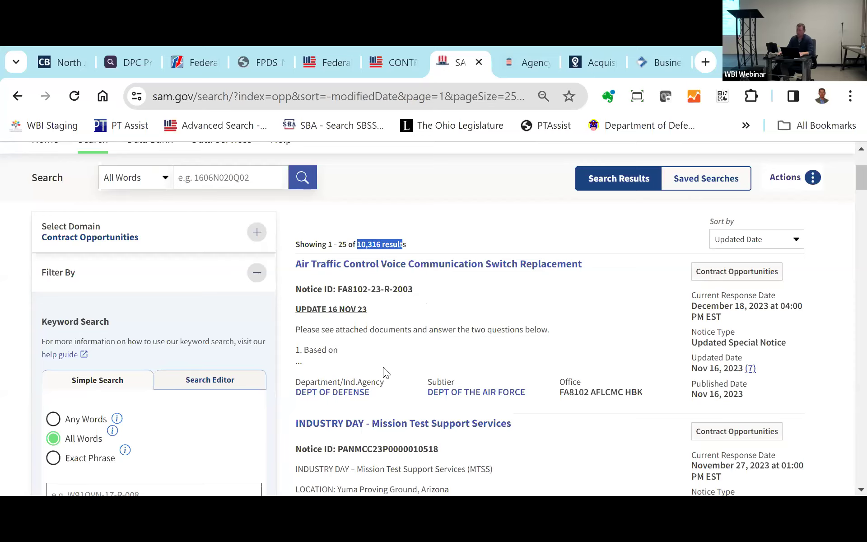
{"action": "scroll", "coordinate": [273, 351], "scroll_direction": "down", "scroll_amount": 14}
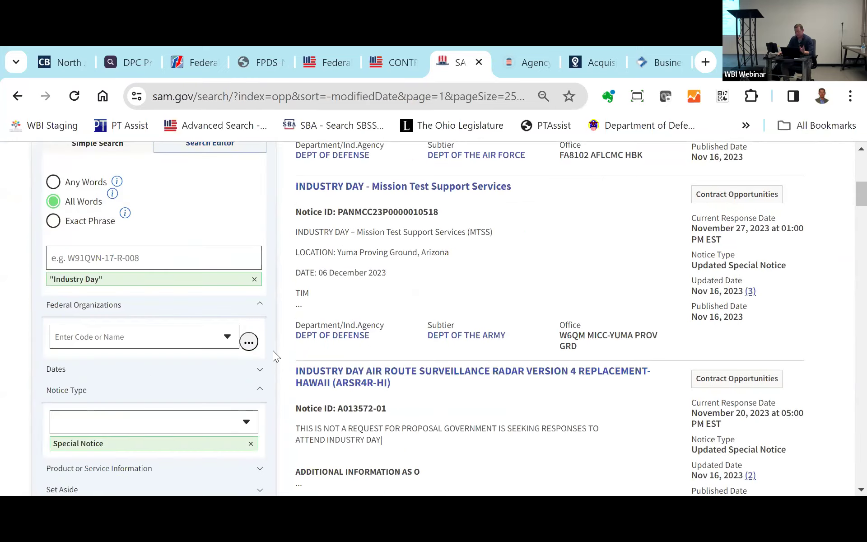
{"action": "scroll", "coordinate": [264, 357], "scroll_direction": "up", "scroll_amount": 3}
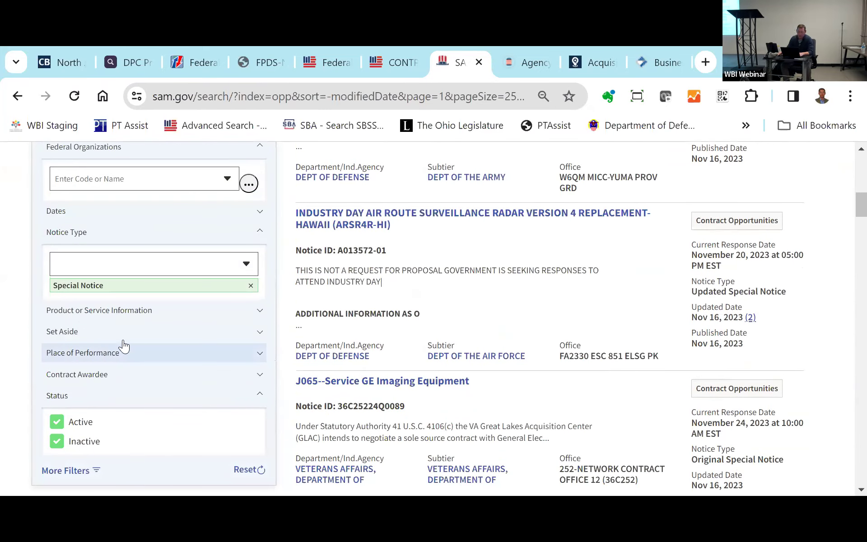
{"action": "left_click", "coordinate": [143, 316]}
{"action": "left_click", "coordinate": [121, 363]}
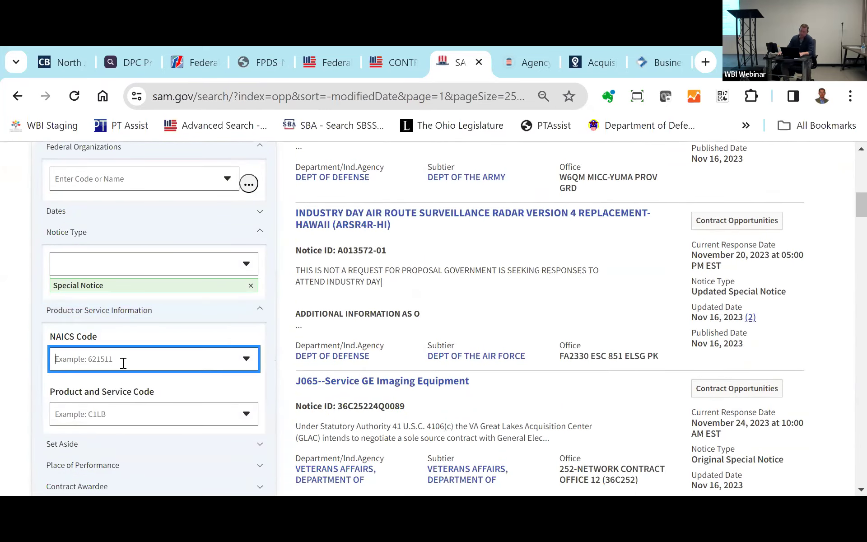
{"action": "type", "text": "541511"}
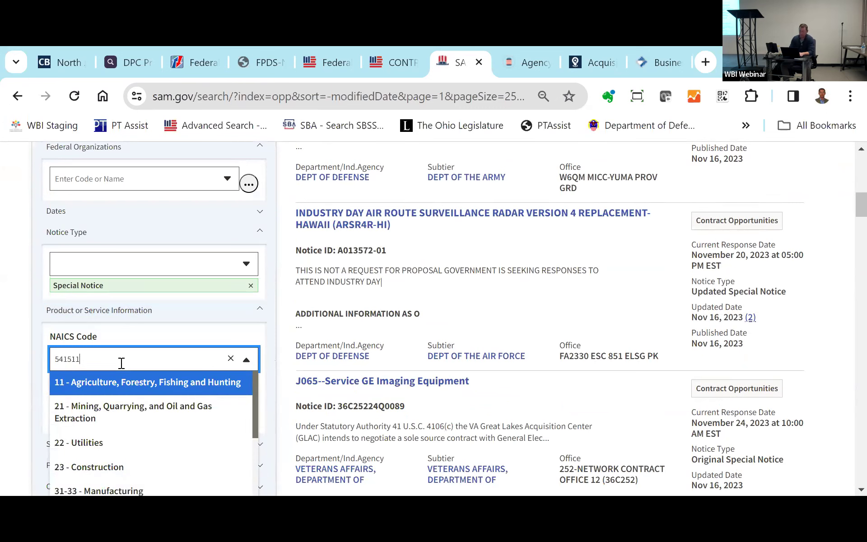
{"action": "key", "text": "Return"}
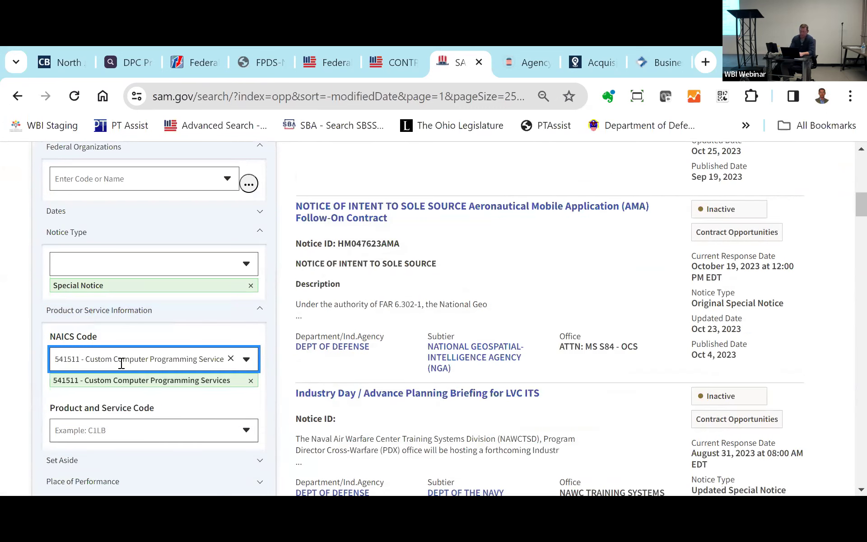
Clear the stray text and add NAICS code 541519 as a second filter
{"action": "type", "text": "54"}
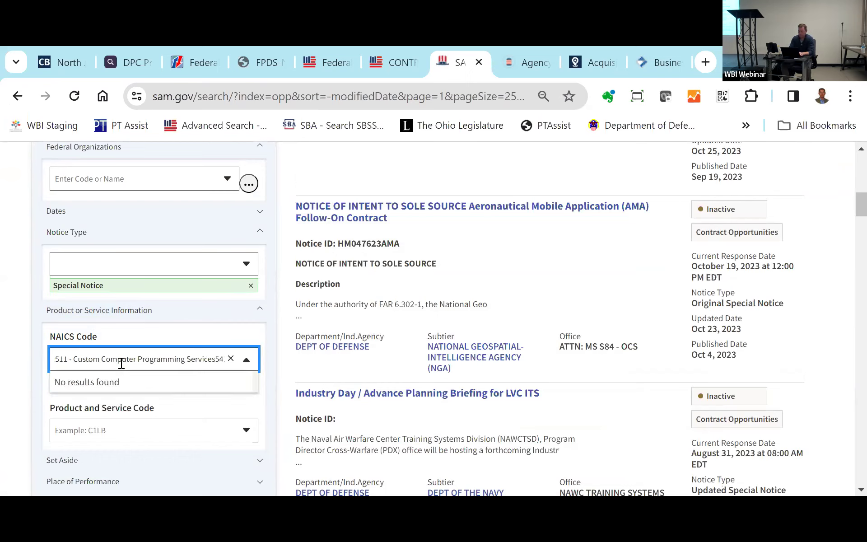
{"action": "left_click", "coordinate": [230, 358]}
{"action": "left_click", "coordinate": [136, 358]}
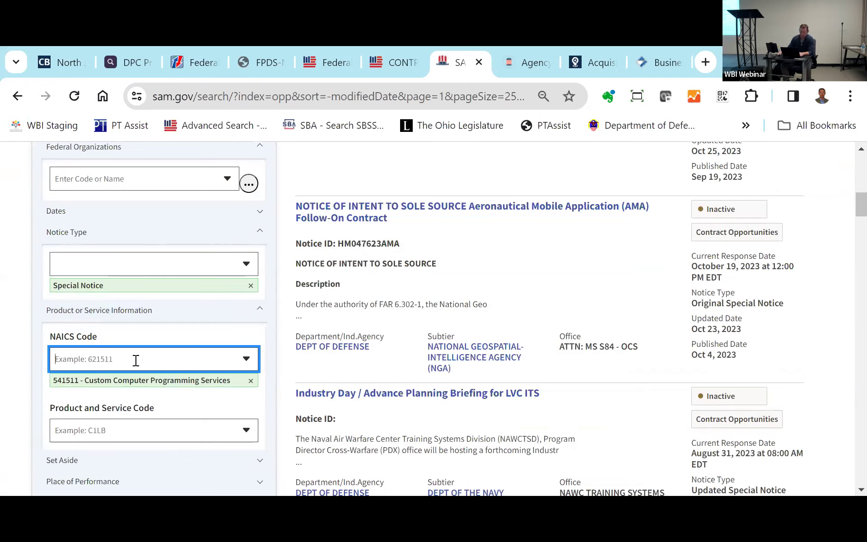
{"action": "type", "text": "541519"}
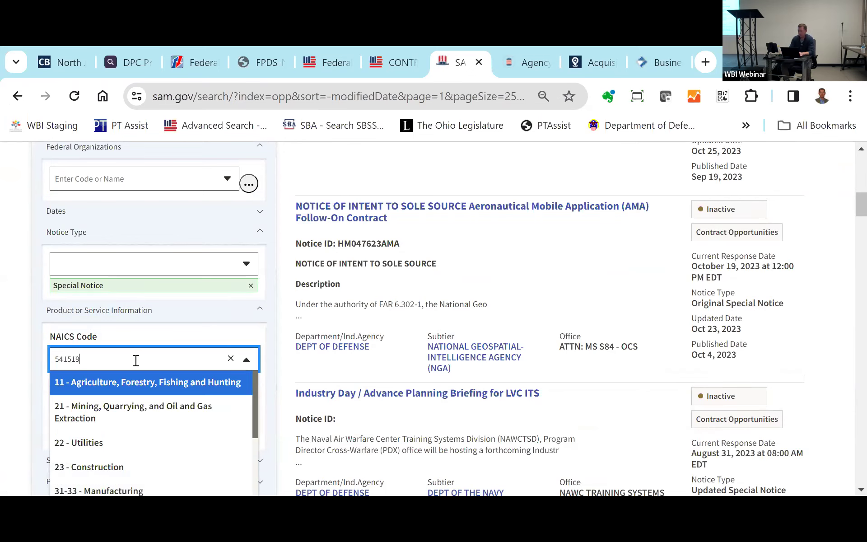
{"action": "key", "text": "Return"}
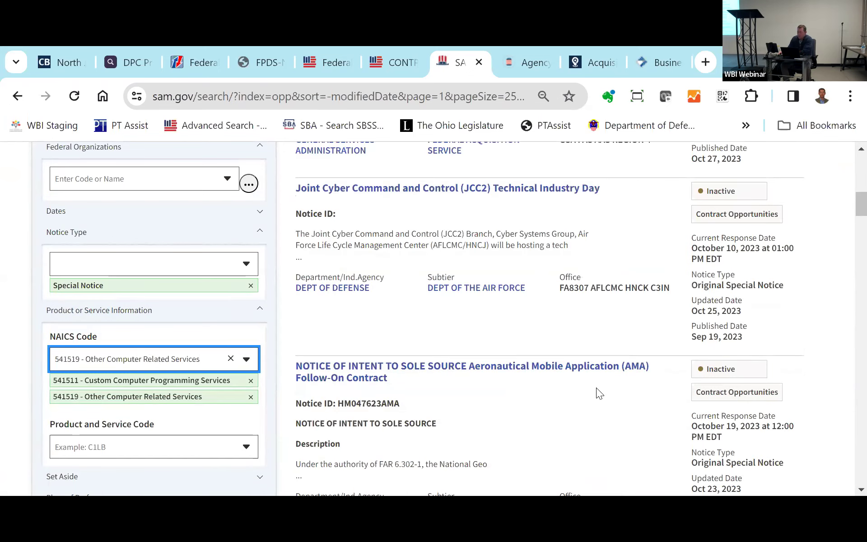
{"action": "scroll", "coordinate": [596, 387], "scroll_direction": "up", "scroll_amount": 10}
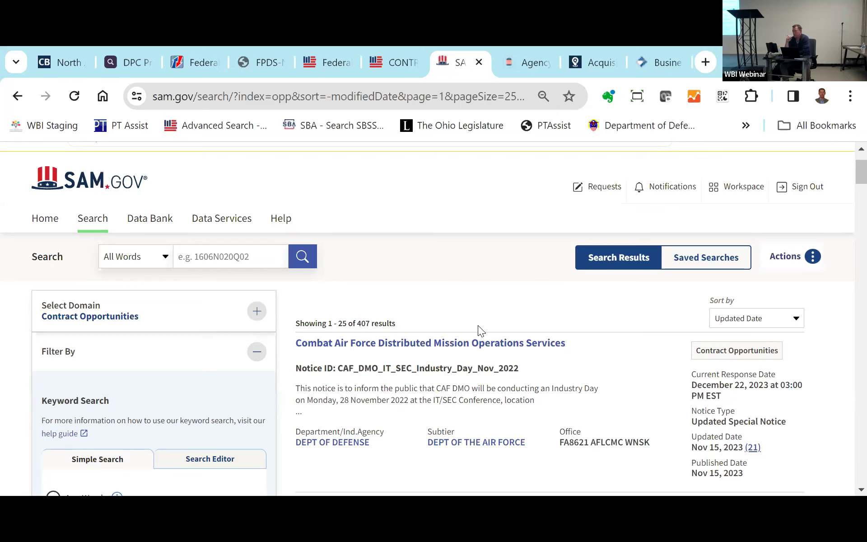
Search organizations for 'army' and add the 96CE U.S. Army Corps of Engineers filter
{"action": "scroll", "coordinate": [185, 375], "scroll_direction": "down", "scroll_amount": 2}
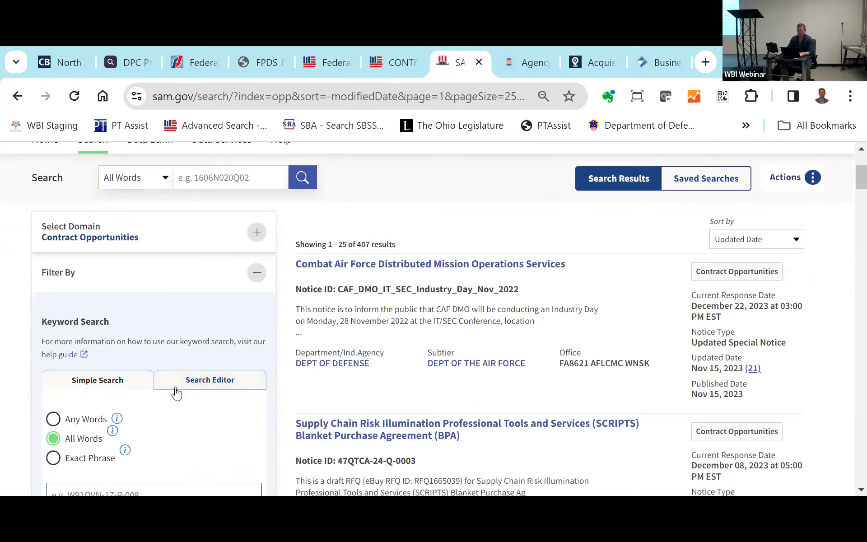
{"action": "scroll", "coordinate": [120, 407], "scroll_direction": "down", "scroll_amount": 5}
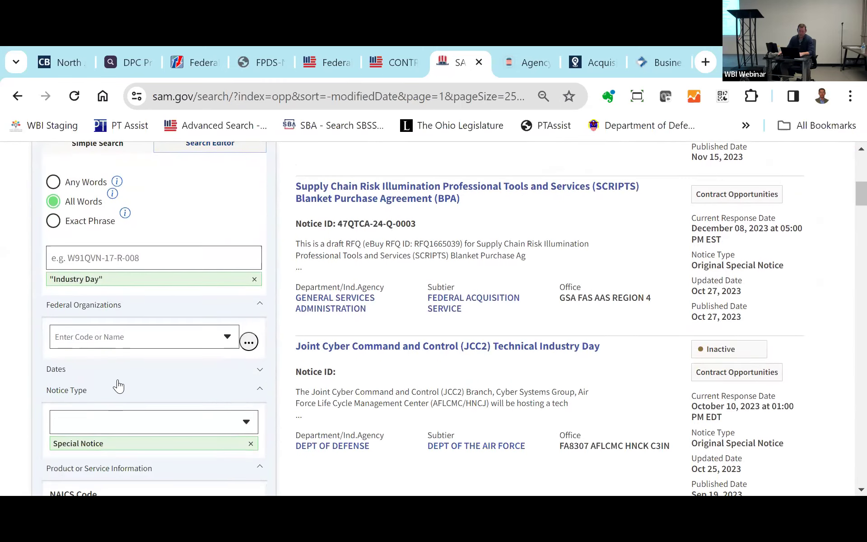
{"action": "left_click", "coordinate": [119, 337]}
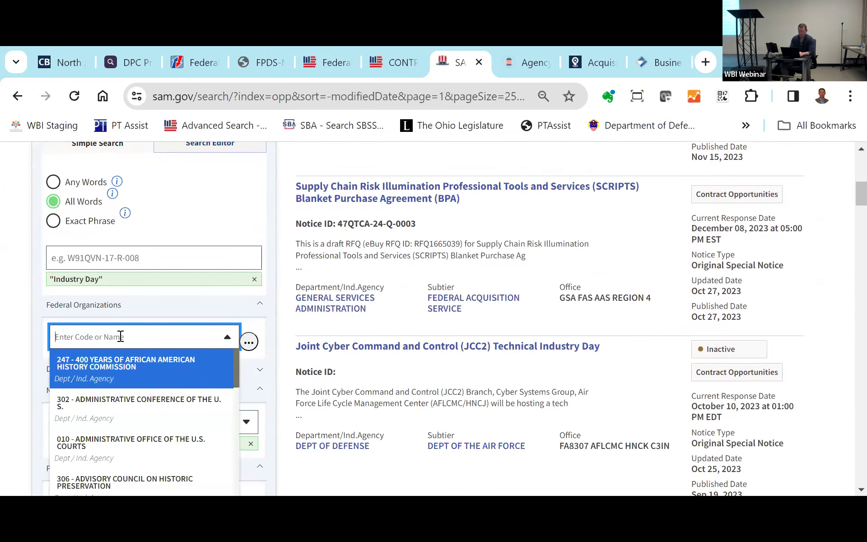
{"action": "type", "text": "army"}
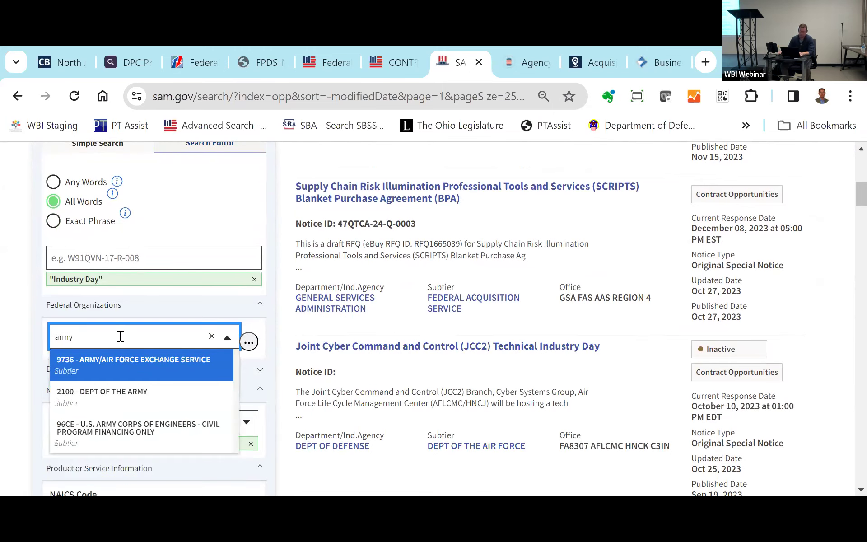
{"action": "left_click", "coordinate": [140, 427]}
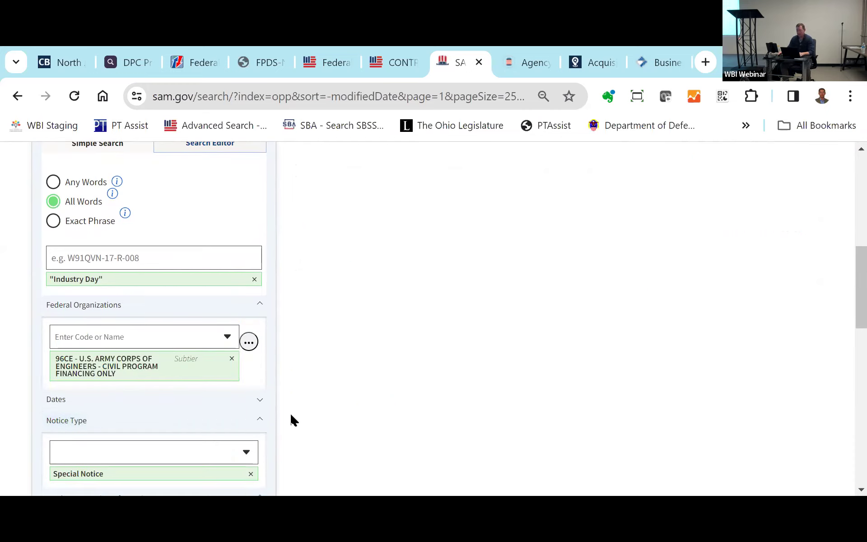
Remove the NAICS 541511 and 541519 filter chips
{"action": "scroll", "coordinate": [280, 424], "scroll_direction": "down", "scroll_amount": 3}
{"action": "left_click", "coordinate": [251, 410]}
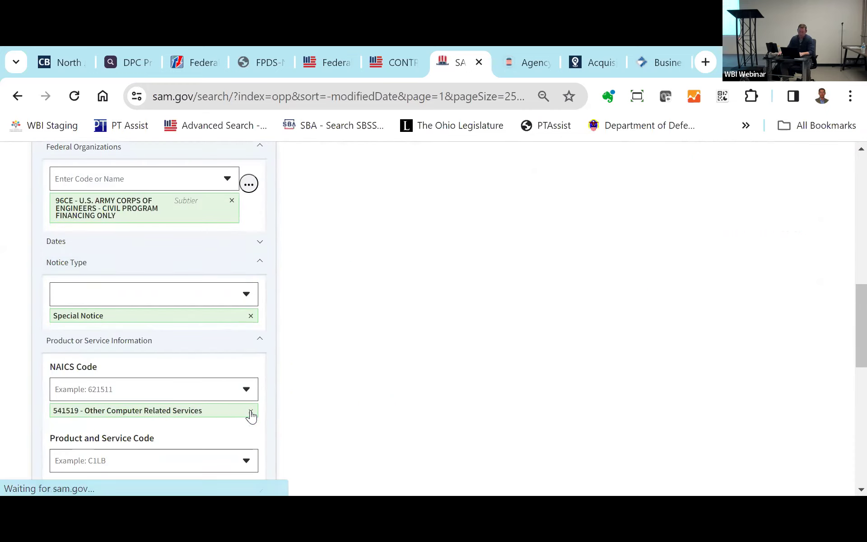
{"action": "left_click", "coordinate": [251, 410]}
{"action": "scroll", "coordinate": [282, 395], "scroll_direction": "up", "scroll_amount": 8}
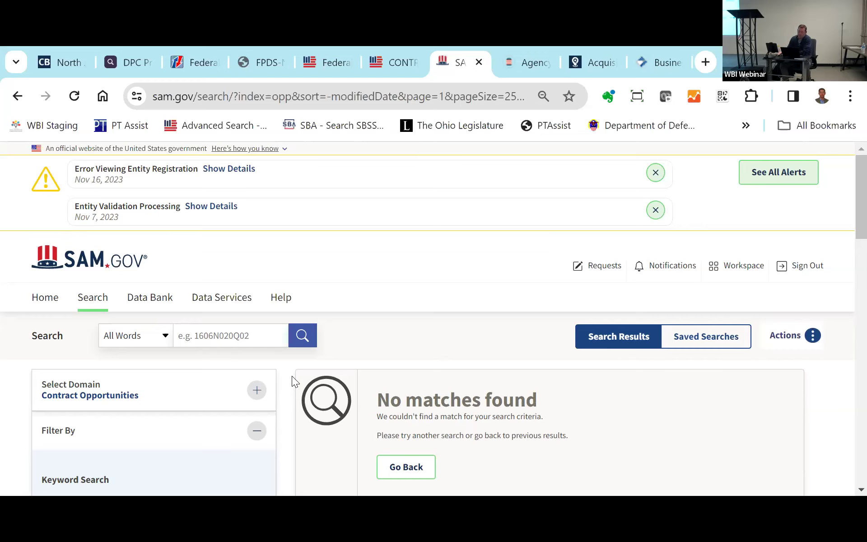
{"action": "scroll", "coordinate": [291, 380], "scroll_direction": "down", "scroll_amount": 3}
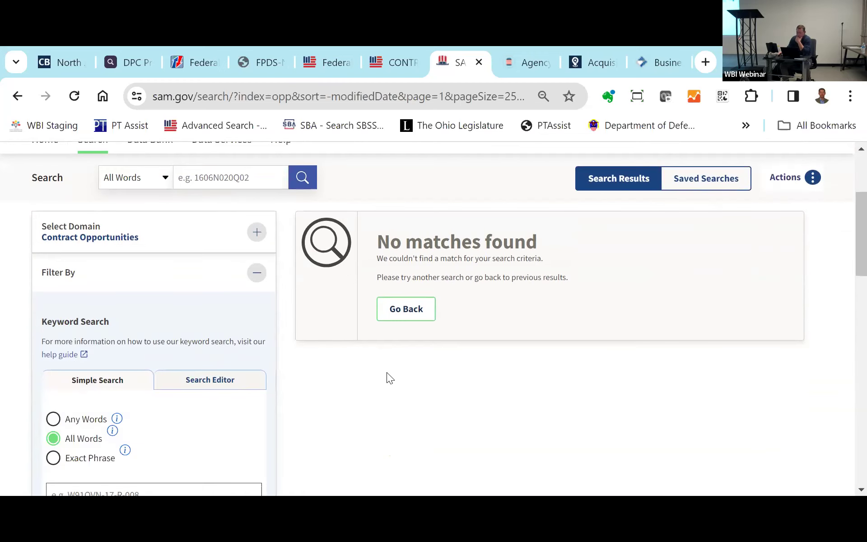
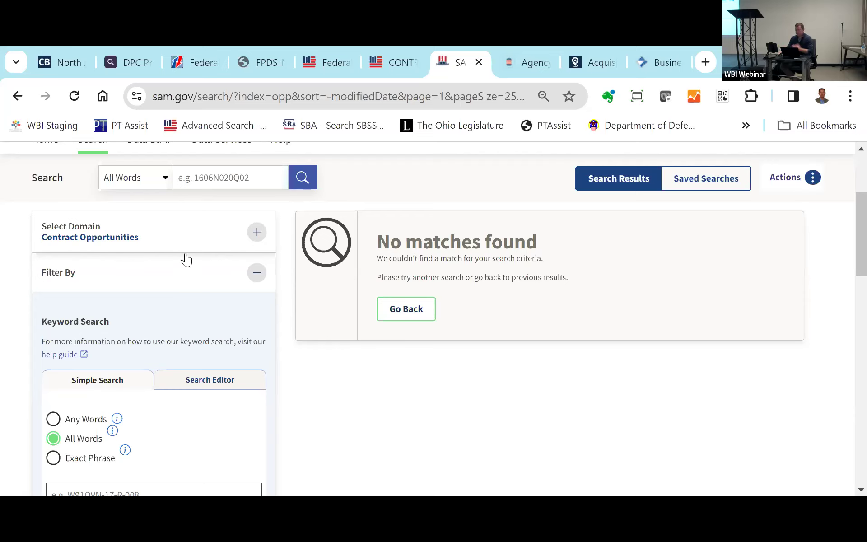
Compare the FY2020–FY2024 yearly obligations in the Spending by Time chart
{"action": "left_click", "coordinate": [326, 60]}
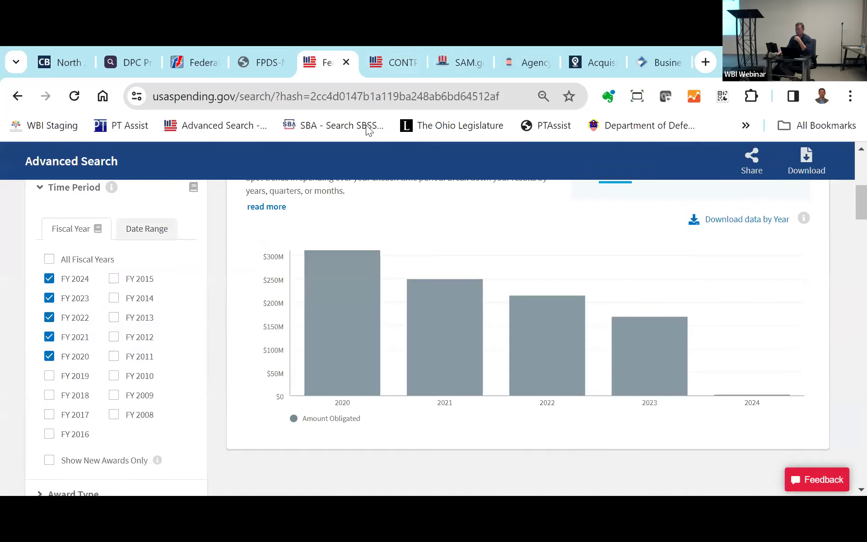
{"action": "mouse_move", "coordinate": [331, 259]}
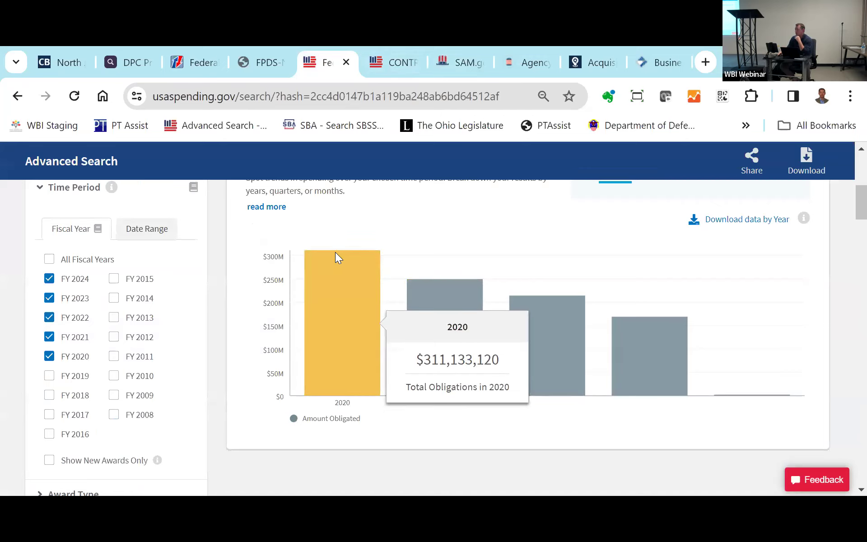
{"action": "mouse_move", "coordinate": [521, 306]}
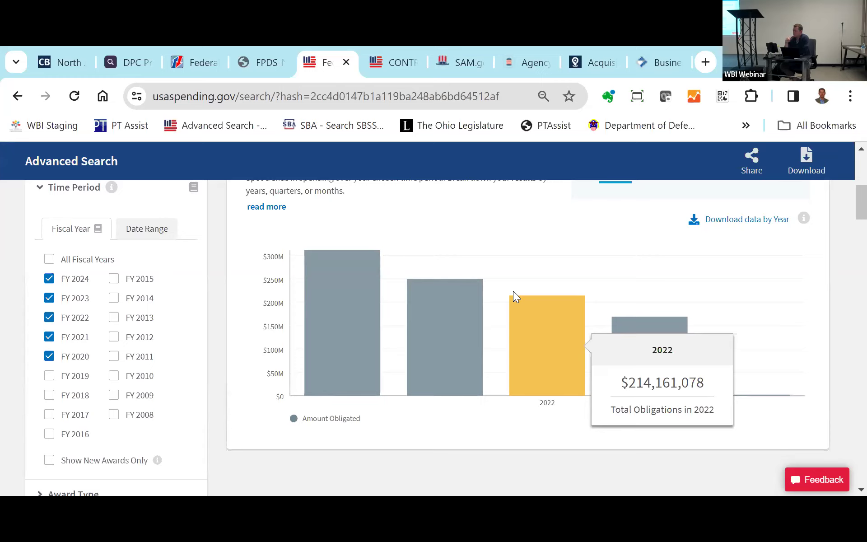
{"action": "mouse_move", "coordinate": [476, 365]}
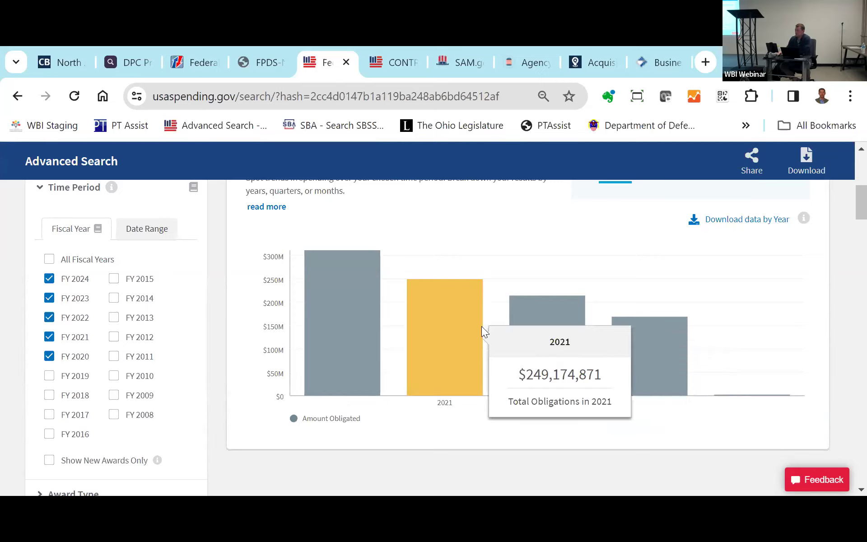
{"action": "scroll", "coordinate": [269, 331], "scroll_direction": "up", "scroll_amount": 6}
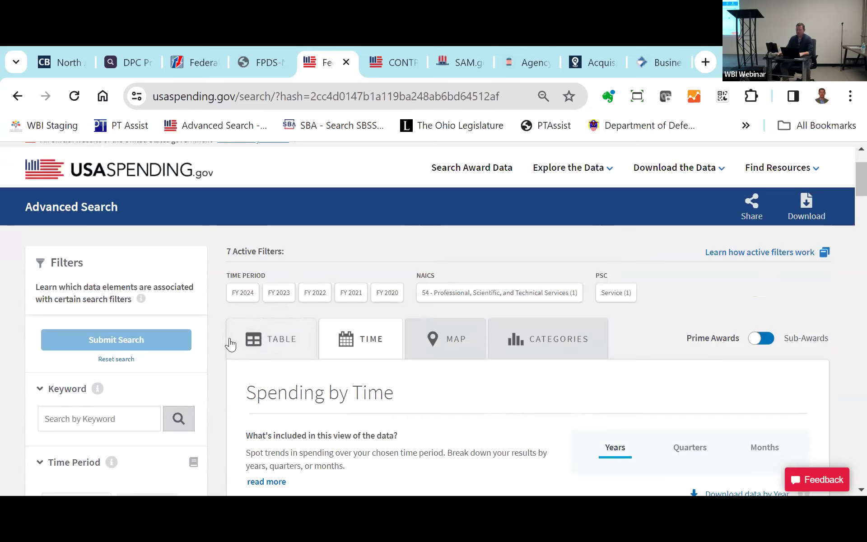
{"action": "scroll", "coordinate": [224, 343], "scroll_direction": "down", "scroll_amount": 6}
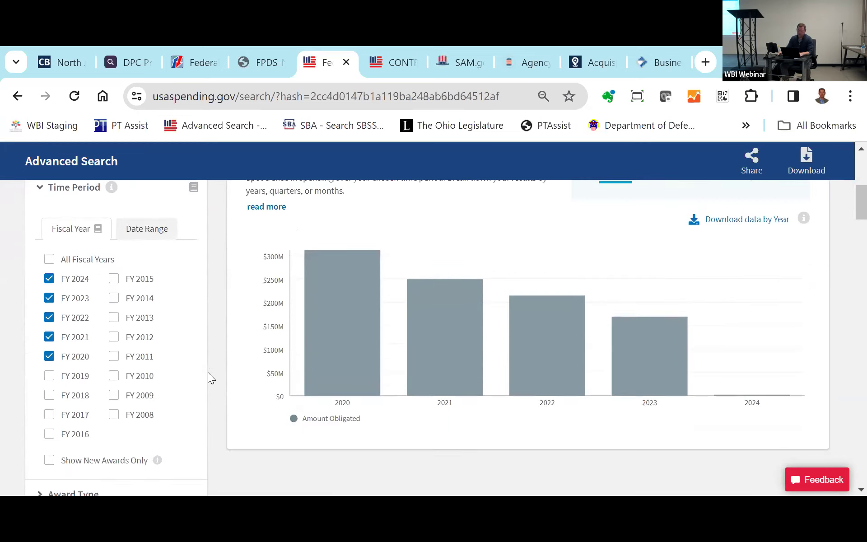
{"action": "scroll", "coordinate": [209, 376], "scroll_direction": "down", "scroll_amount": 3}
{"action": "scroll", "coordinate": [210, 381], "scroll_direction": "up", "scroll_amount": 8}
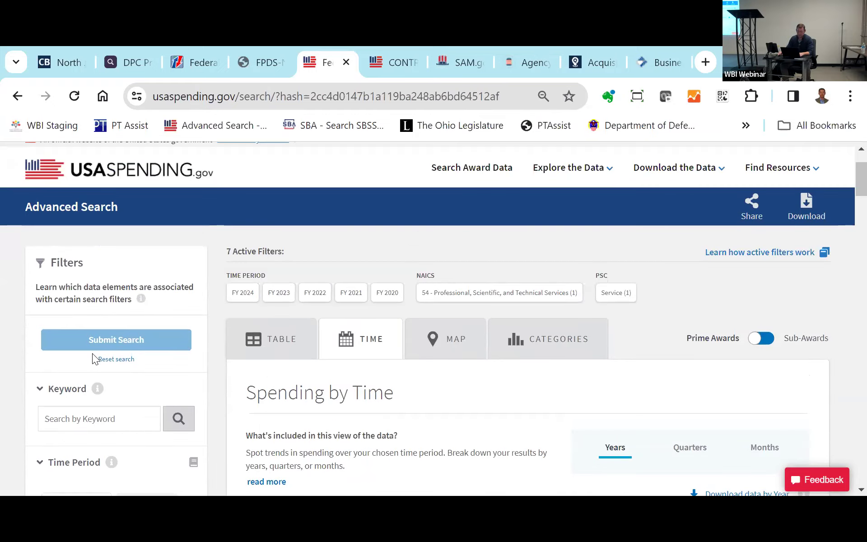
Reset the search to clear all existing filters
{"action": "left_click", "coordinate": [118, 359]}
{"action": "scroll", "coordinate": [214, 341], "scroll_direction": "down", "scroll_amount": 5}
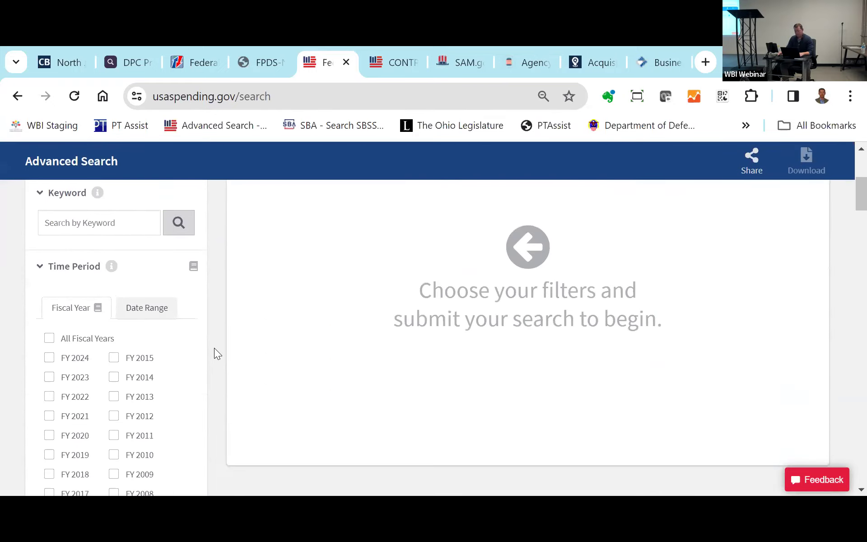
{"action": "scroll", "coordinate": [212, 351], "scroll_direction": "down", "scroll_amount": 6}
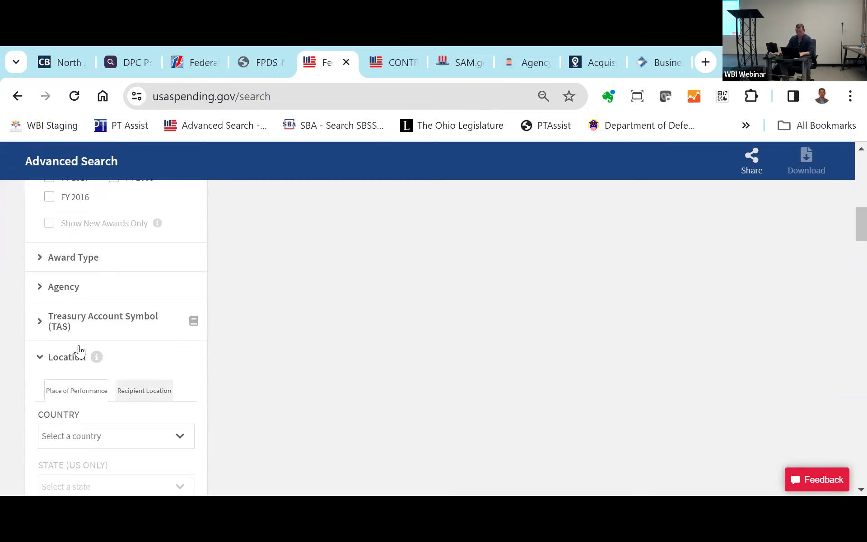
{"action": "scroll", "coordinate": [210, 340], "scroll_direction": "down", "scroll_amount": 7}
{"action": "scroll", "coordinate": [212, 343], "scroll_direction": "down", "scroll_amount": 5}
Add Aidin as a recipient filter and run the search
{"action": "left_click", "coordinate": [70, 262]}
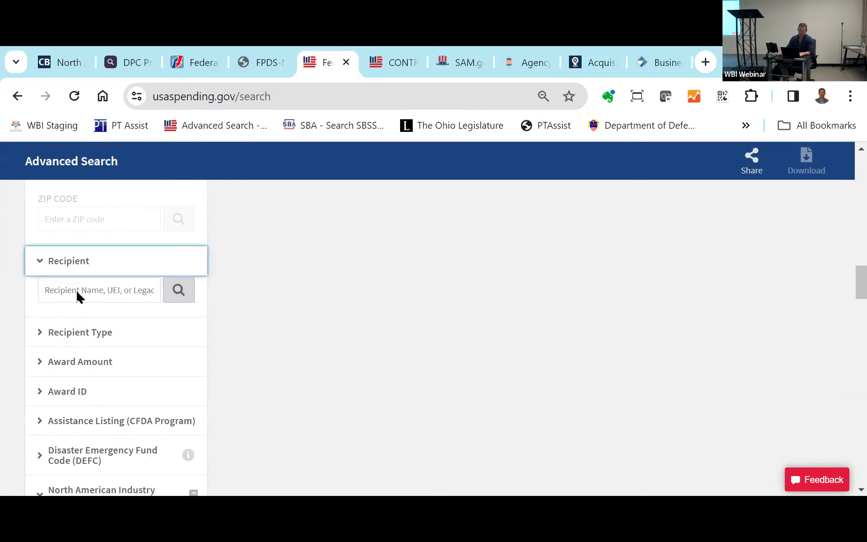
{"action": "left_click", "coordinate": [77, 292]}
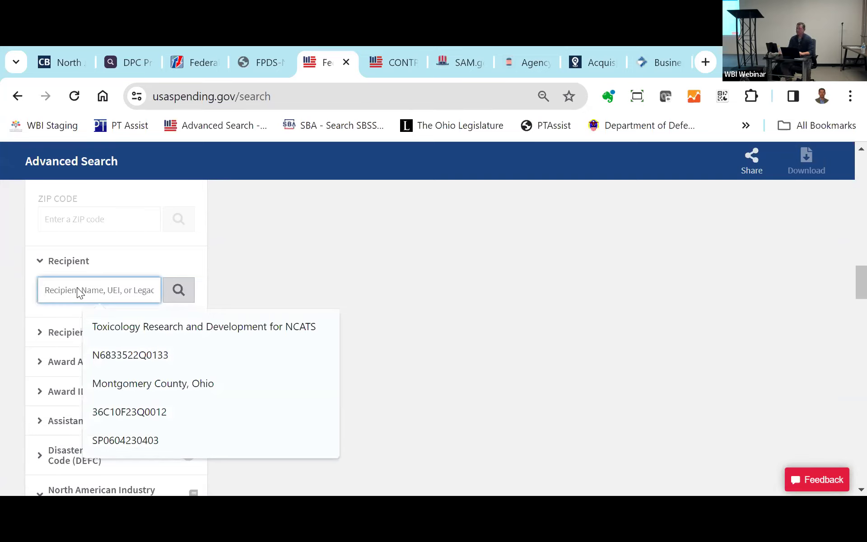
{"action": "type", "text": "Aidin"}
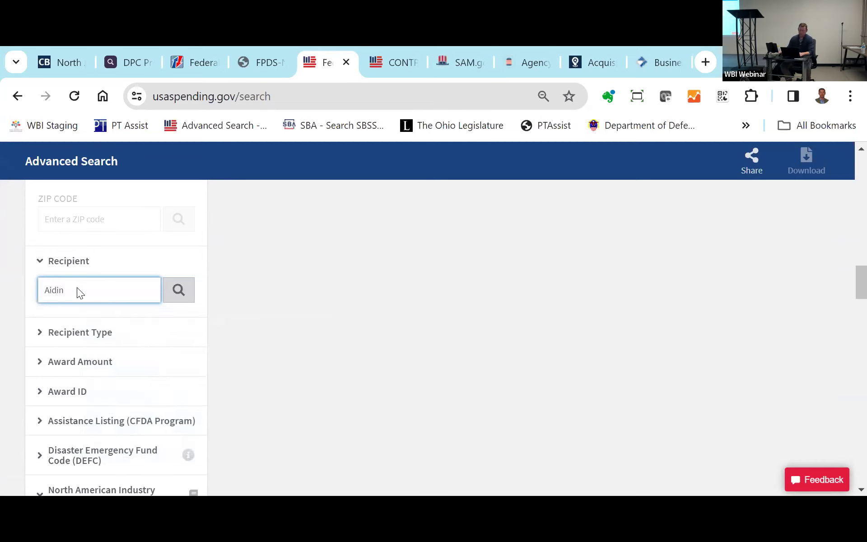
{"action": "left_click", "coordinate": [180, 291]}
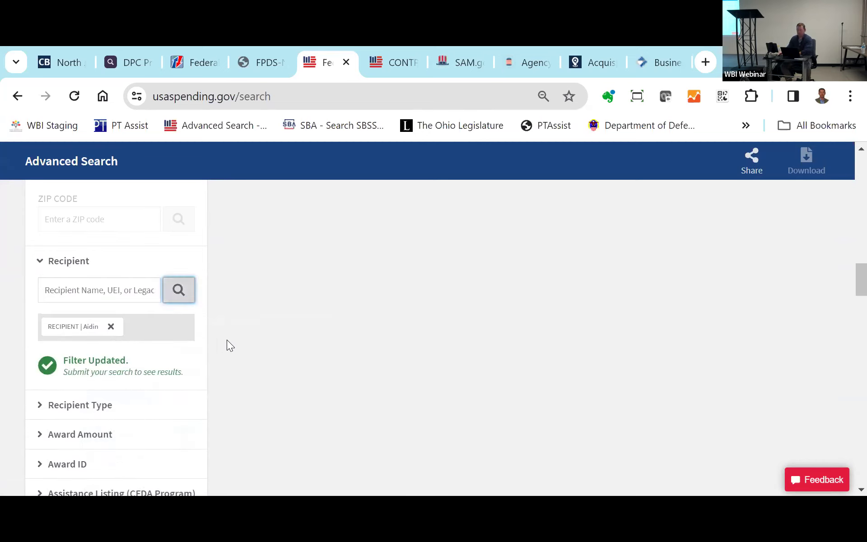
{"action": "scroll", "coordinate": [227, 336], "scroll_direction": "up", "scroll_amount": 15}
{"action": "left_click", "coordinate": [116, 223]}
Open the award profile for contract 36C10A21C0007 from the results
{"action": "scroll", "coordinate": [206, 344], "scroll_direction": "down", "scroll_amount": 3}
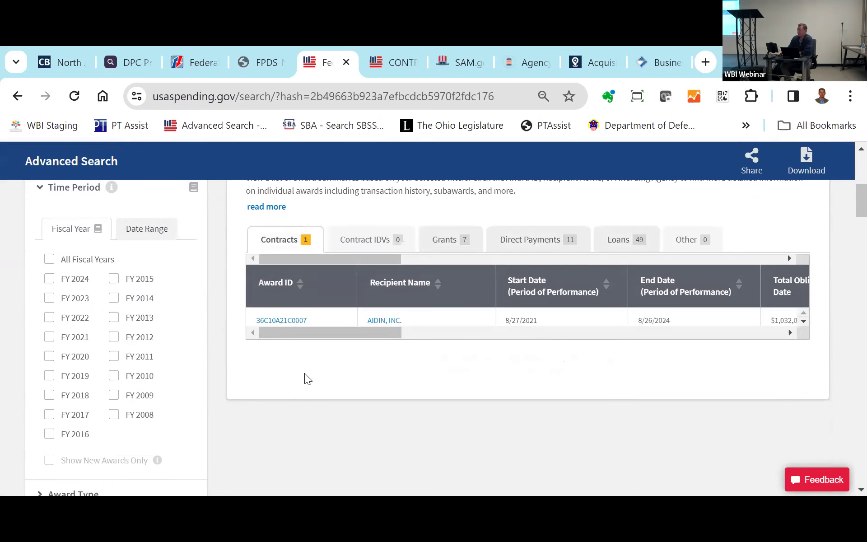
{"action": "scroll", "coordinate": [158, 361], "scroll_direction": "down", "scroll_amount": 7}
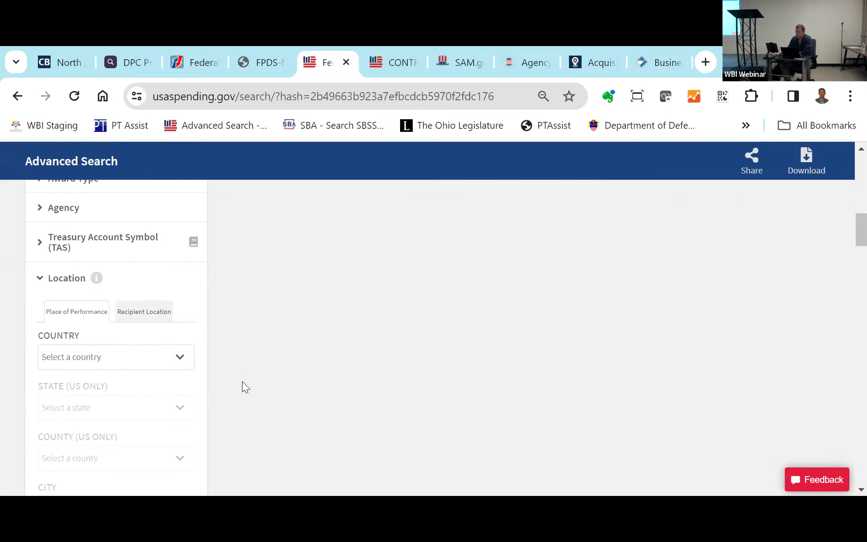
{"action": "scroll", "coordinate": [242, 382], "scroll_direction": "up", "scroll_amount": 8}
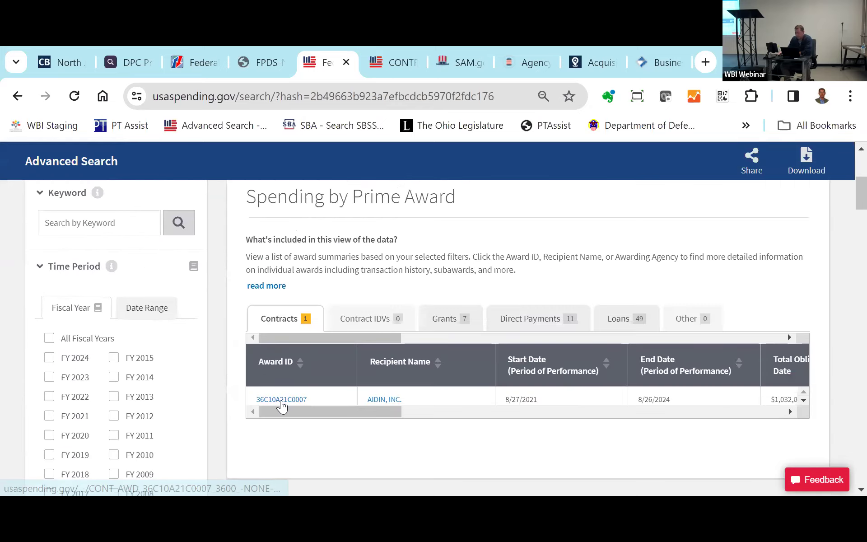
{"action": "left_click", "coordinate": [281, 401]}
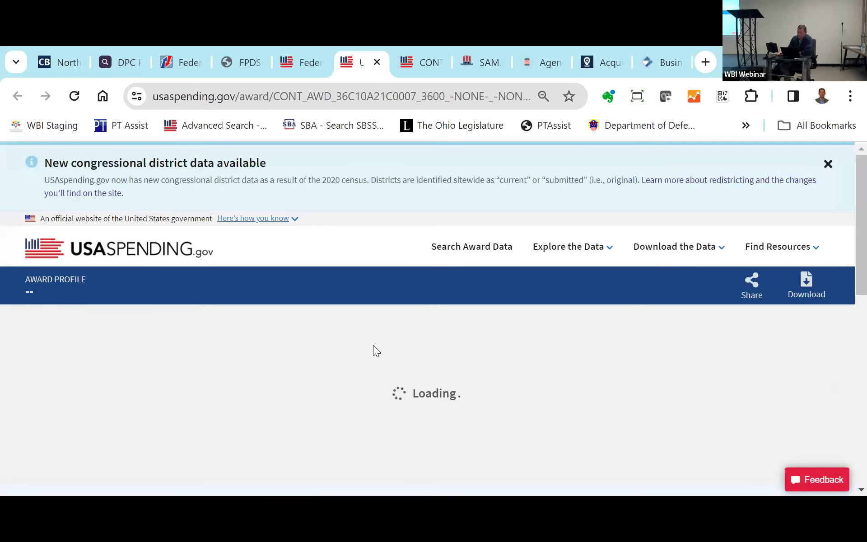
Review the contract summary for award 36C10A21C0007
{"action": "scroll", "coordinate": [432, 326], "scroll_direction": "down", "scroll_amount": 2}
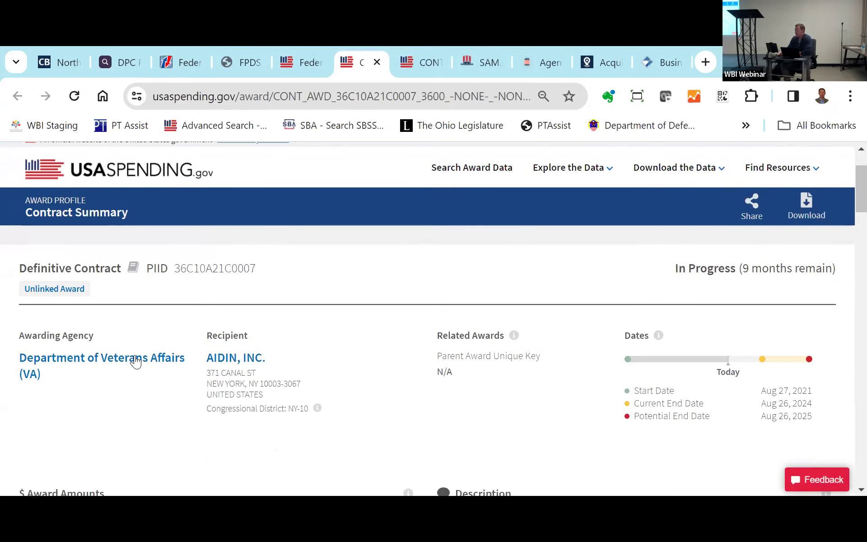
{"action": "scroll", "coordinate": [413, 317], "scroll_direction": "down", "scroll_amount": 4}
{"action": "scroll", "coordinate": [412, 316], "scroll_direction": "down", "scroll_amount": 2}
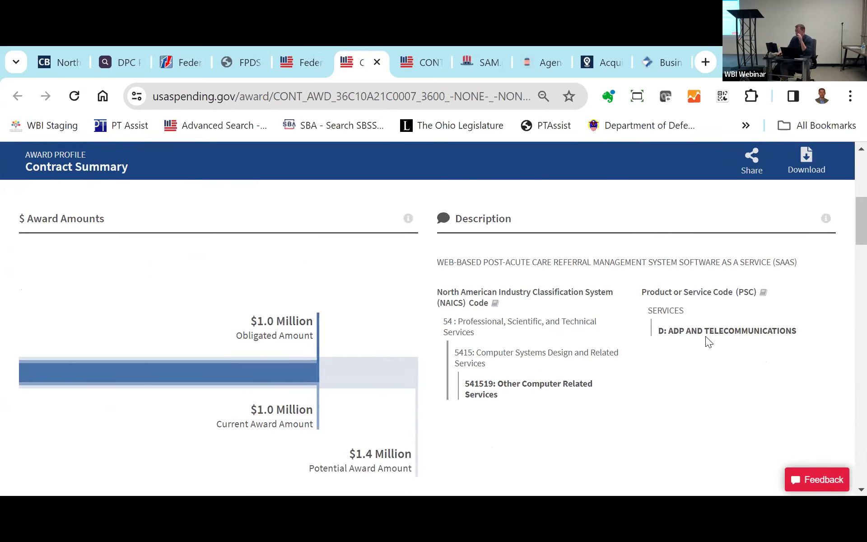
{"action": "scroll", "coordinate": [689, 320], "scroll_direction": "down", "scroll_amount": 2}
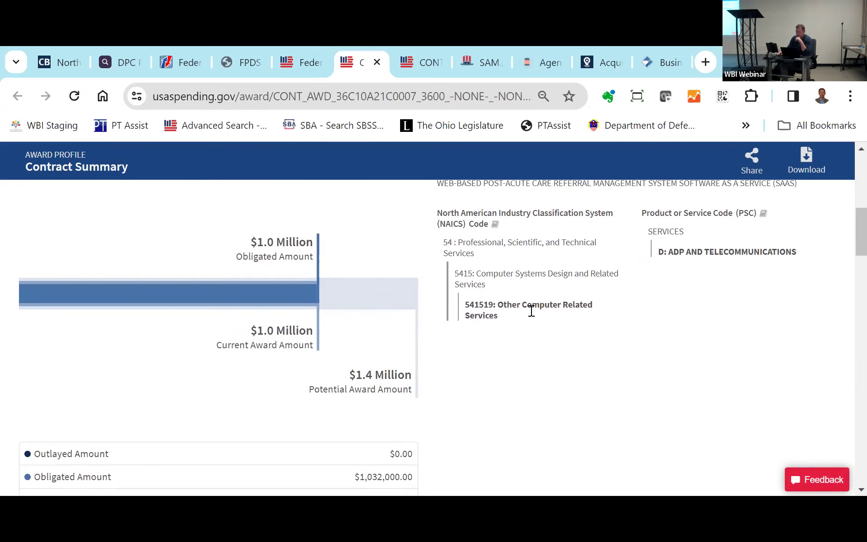
{"action": "scroll", "coordinate": [498, 319], "scroll_direction": "down", "scroll_amount": 2}
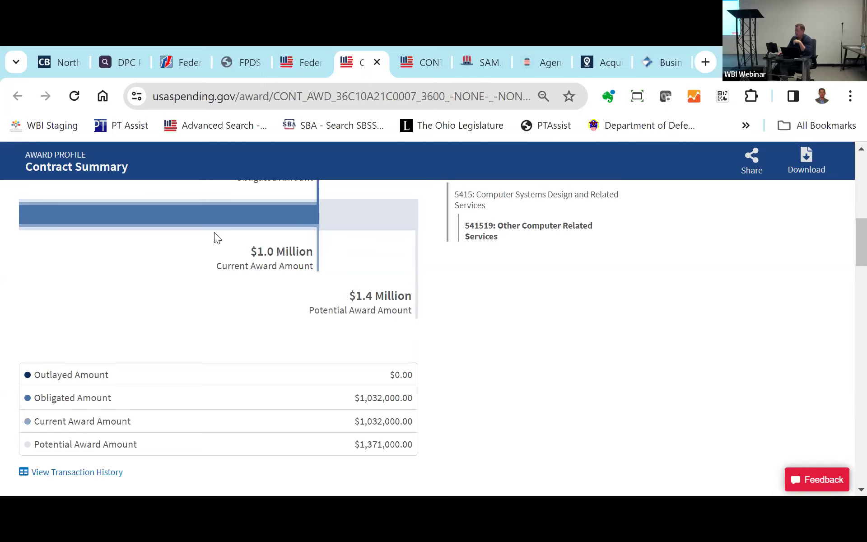
{"action": "scroll", "coordinate": [451, 304], "scroll_direction": "down", "scroll_amount": 4}
{"action": "scroll", "coordinate": [460, 302], "scroll_direction": "down", "scroll_amount": 5}
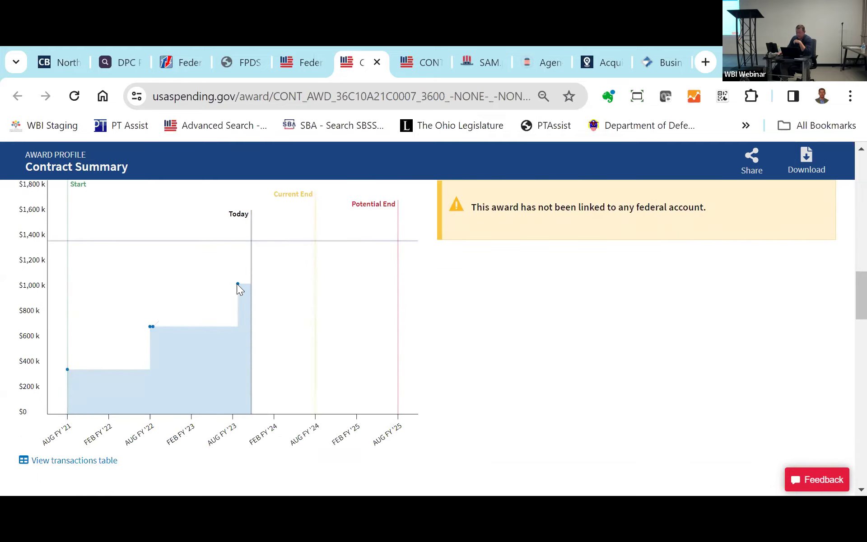
{"action": "scroll", "coordinate": [446, 312], "scroll_direction": "down", "scroll_amount": 2}
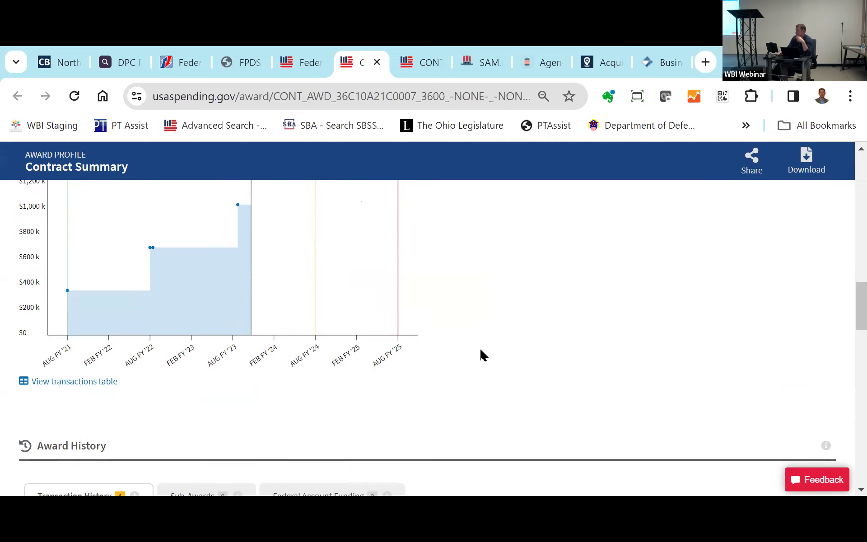
{"action": "scroll", "coordinate": [486, 352], "scroll_direction": "down", "scroll_amount": 4}
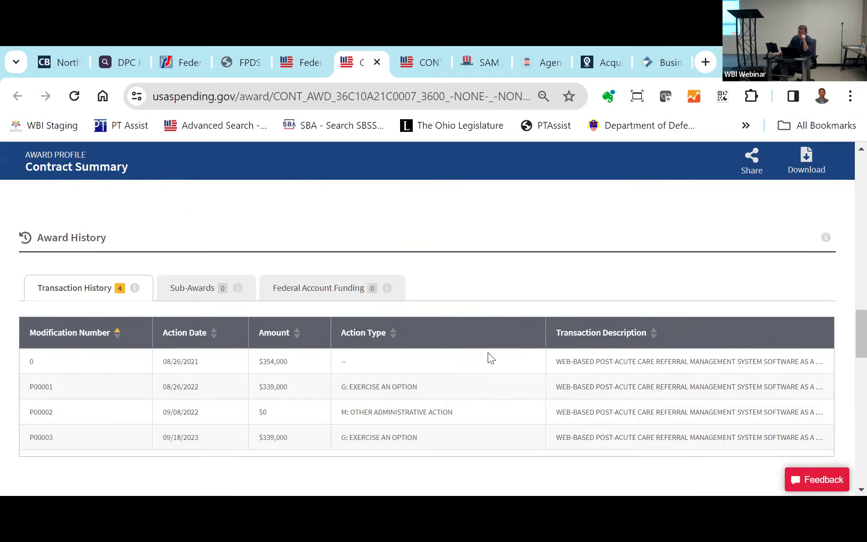
Expand Agency Details and select the awarding office Technology Acquisition Center Austin (36C10A)
{"action": "scroll", "coordinate": [488, 354], "scroll_direction": "down", "scroll_amount": 2}
{"action": "scroll", "coordinate": [490, 356], "scroll_direction": "down", "scroll_amount": 5}
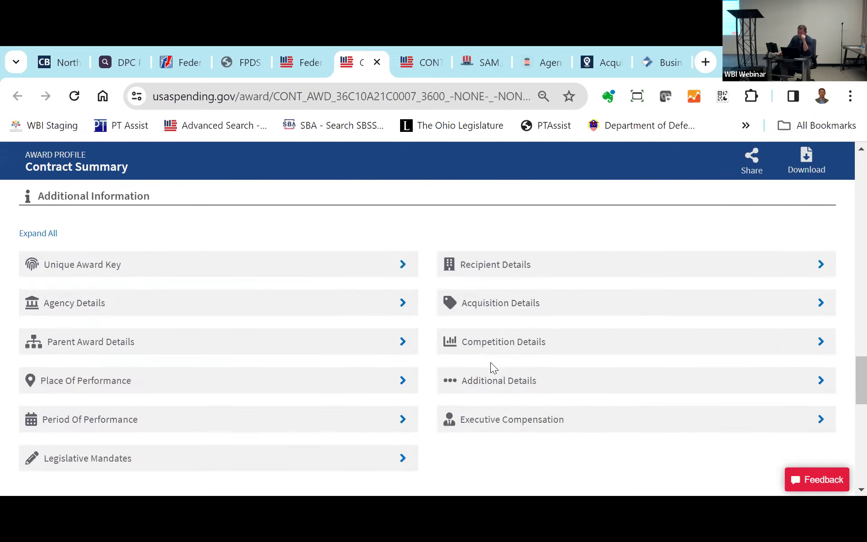
{"action": "left_click", "coordinate": [266, 310]}
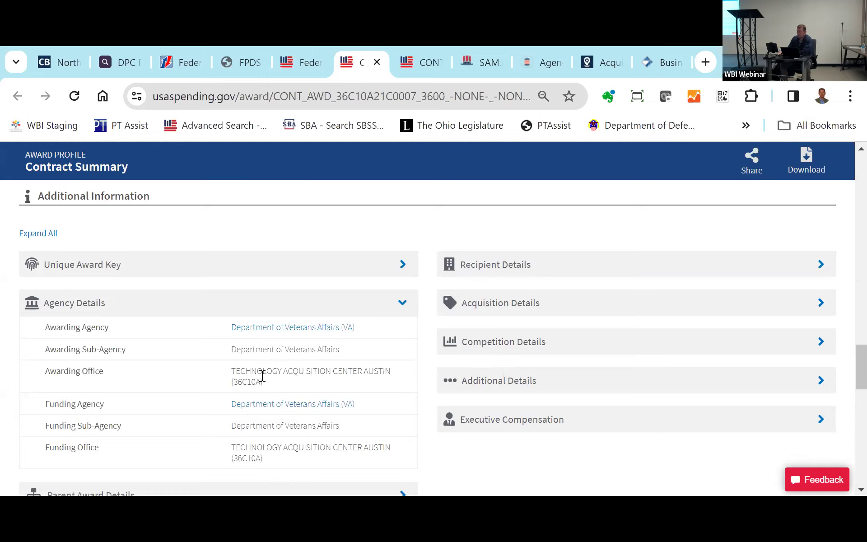
{"action": "triple_click", "coordinate": [231, 375]}
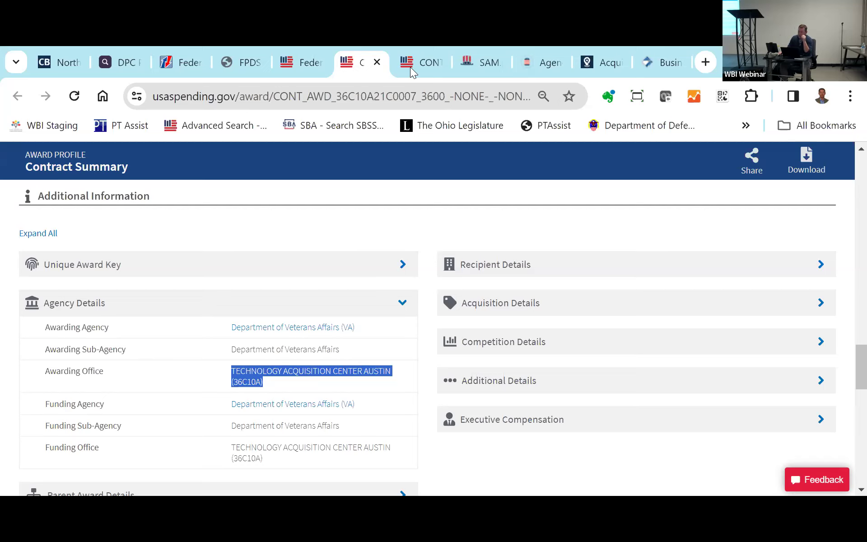
Return to the SAM.gov Contract Opportunities search
{"action": "left_click", "coordinate": [490, 65]}
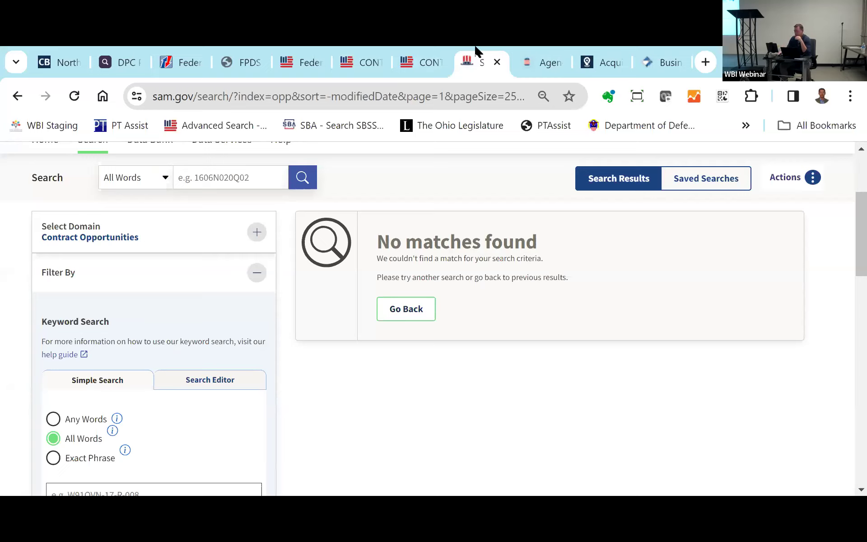
Switch to Acquisition.gov's Agency Recurring Procurement Forecasts page
{"action": "mouse_move", "coordinate": [543, 67]}
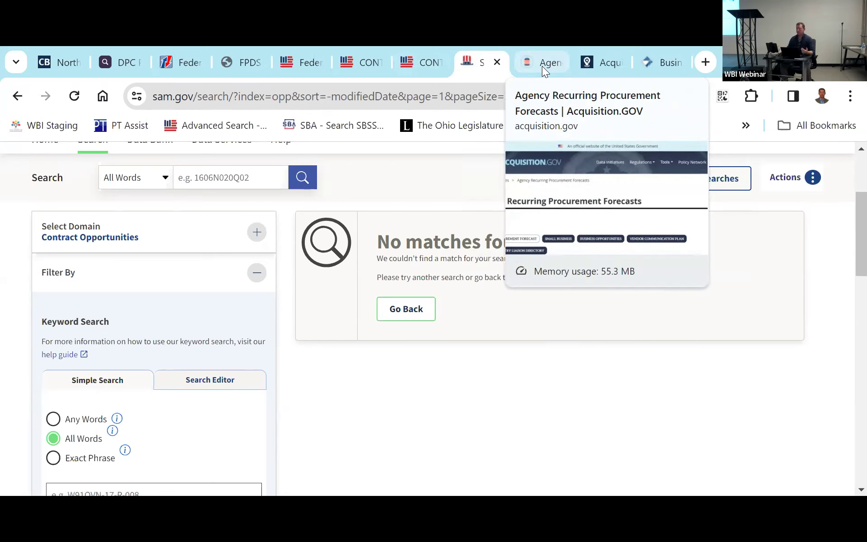
{"action": "left_click", "coordinate": [546, 63]}
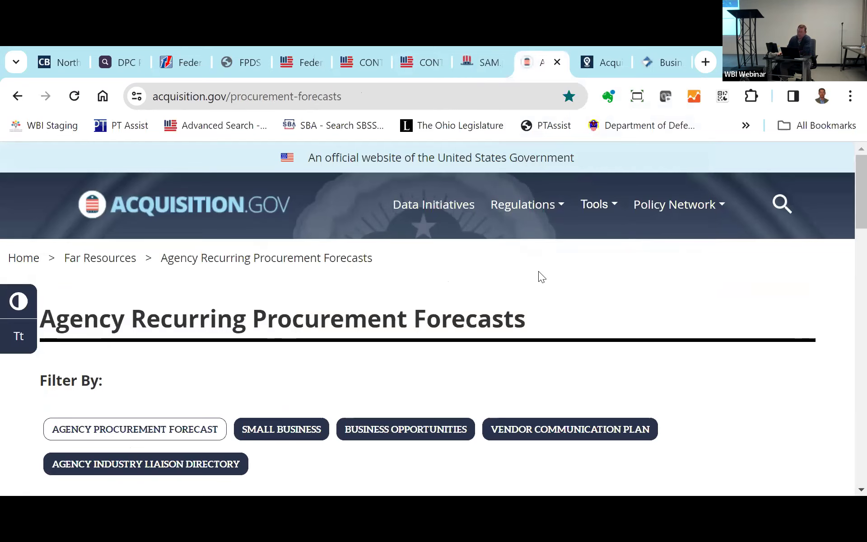
Scan the agency forecast table, then move to the Air Force Business Opportunities page
{"action": "scroll", "coordinate": [621, 283], "scroll_direction": "down", "scroll_amount": 7}
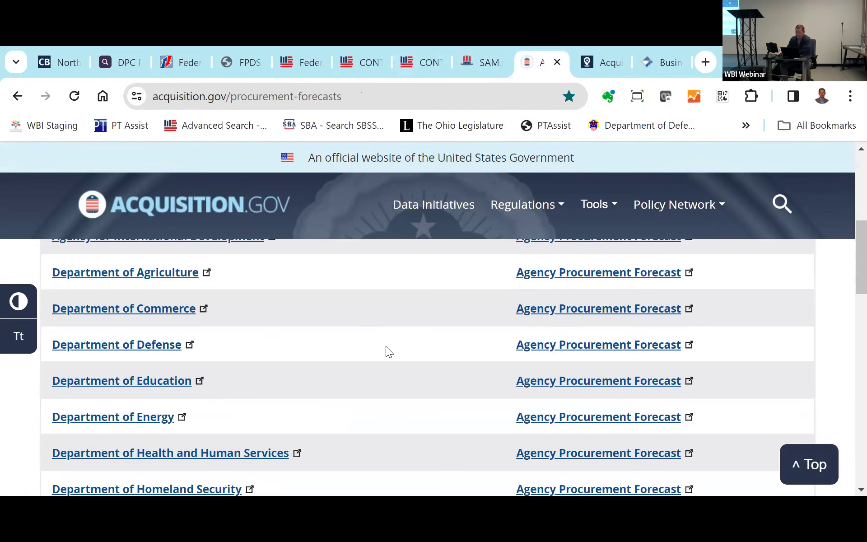
{"action": "scroll", "coordinate": [373, 352], "scroll_direction": "down", "scroll_amount": 2}
{"action": "left_click", "coordinate": [671, 57]}
{"action": "scroll", "coordinate": [605, 368], "scroll_direction": "down", "scroll_amount": 3}
{"action": "scroll", "coordinate": [600, 375], "scroll_direction": "down", "scroll_amount": 4}
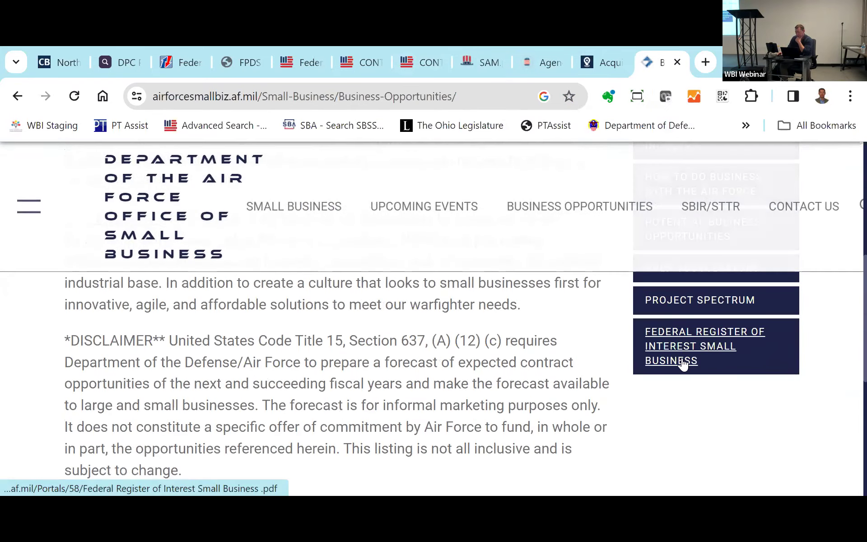
Open the Expiring Contracts by MAJCOM listing, view its Excel sheet, and return to Chrome
{"action": "scroll", "coordinate": [628, 384], "scroll_direction": "up", "scroll_amount": 5}
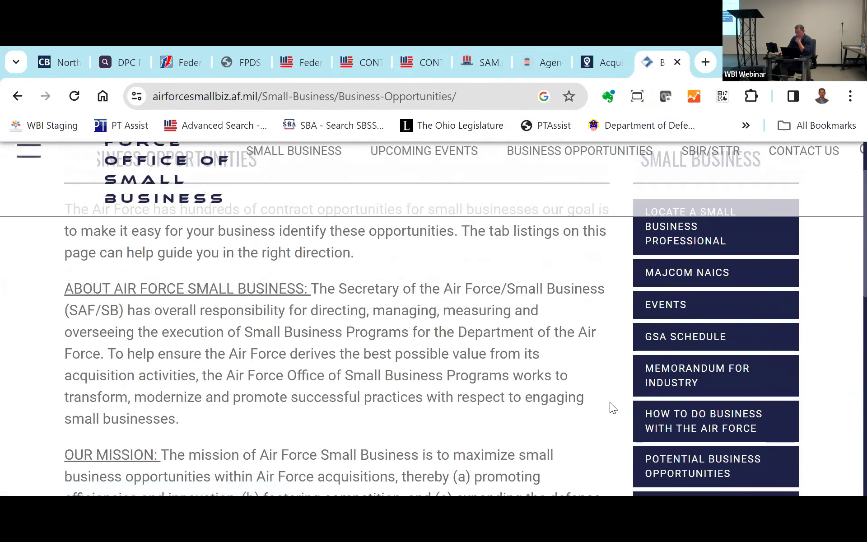
{"action": "left_click", "coordinate": [671, 460]}
{"action": "scroll", "coordinate": [449, 343], "scroll_direction": "down", "scroll_amount": 2}
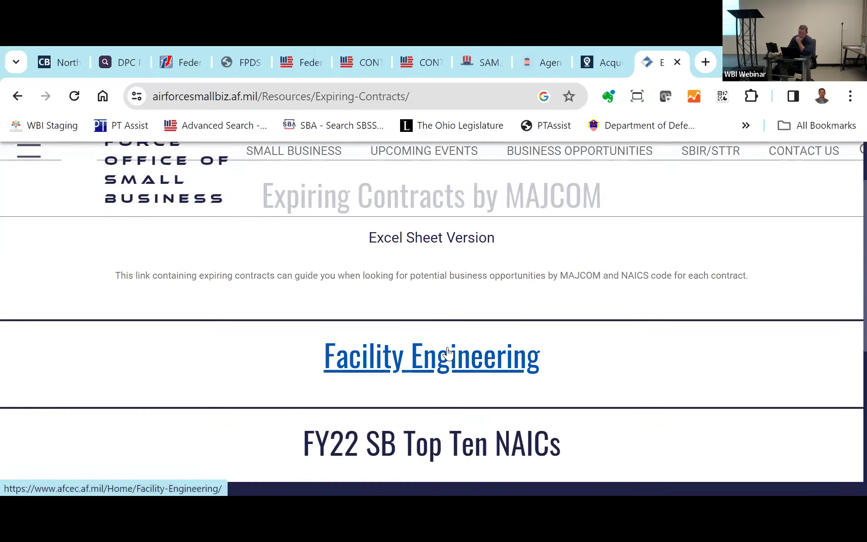
{"action": "scroll", "coordinate": [444, 359], "scroll_direction": "down", "scroll_amount": 1}
{"action": "scroll", "coordinate": [354, 379], "scroll_direction": "up", "scroll_amount": 3}
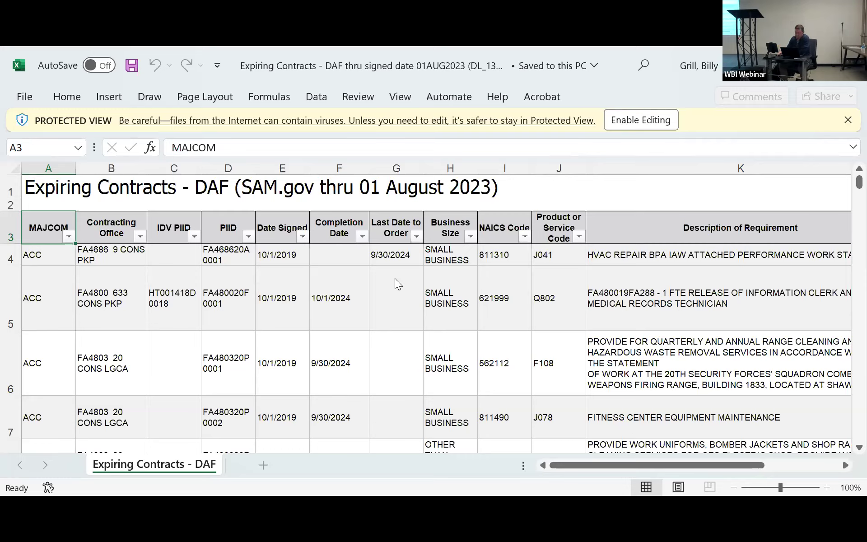
{"action": "key", "text": "alt+Tab"}
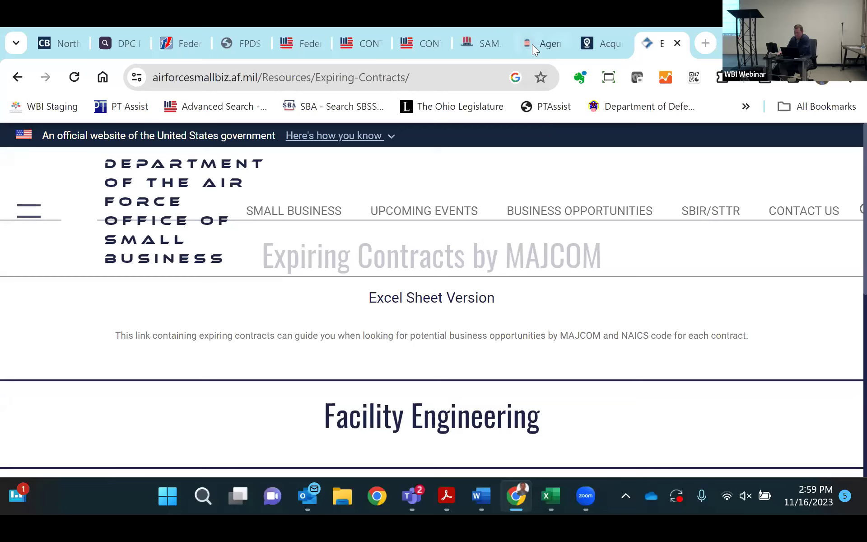
Revisit the Acquisition.gov forecasts page, then the Expiring Contracts by MAJCOM page
{"action": "left_click", "coordinate": [540, 47]}
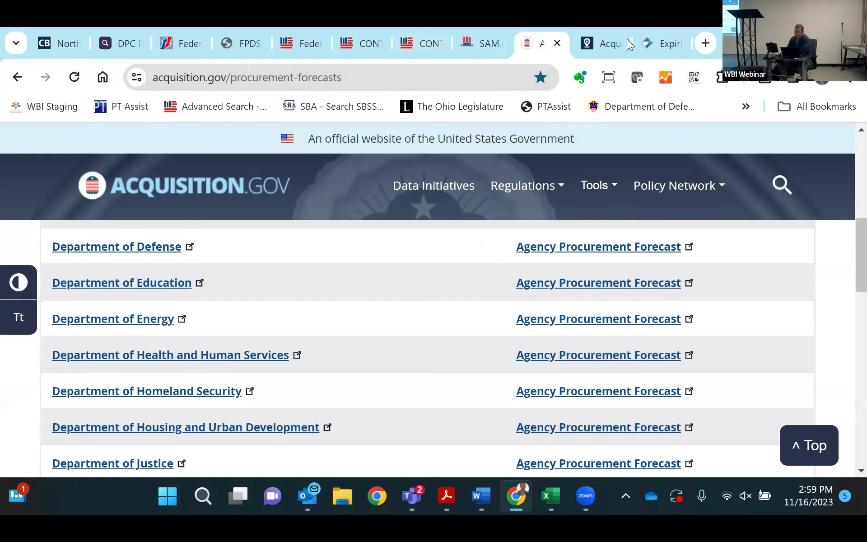
{"action": "left_click", "coordinate": [654, 42]}
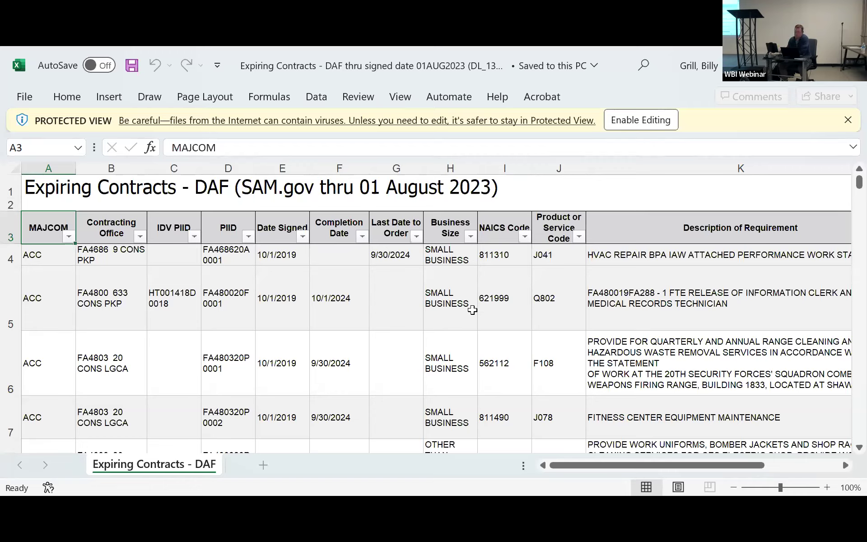
Enable editing and browse the Contracting Office filter values, leaving the filter unchanged
{"action": "left_click", "coordinate": [110, 232]}
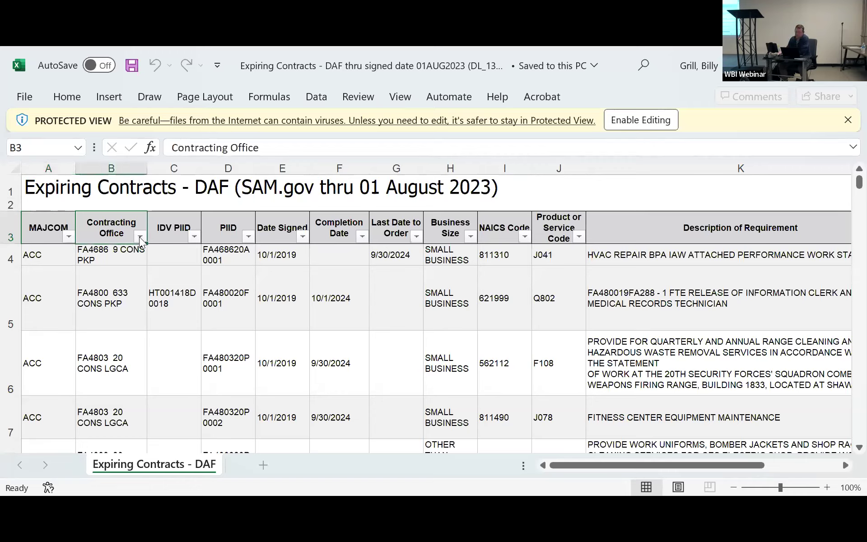
{"action": "left_click", "coordinate": [657, 123]}
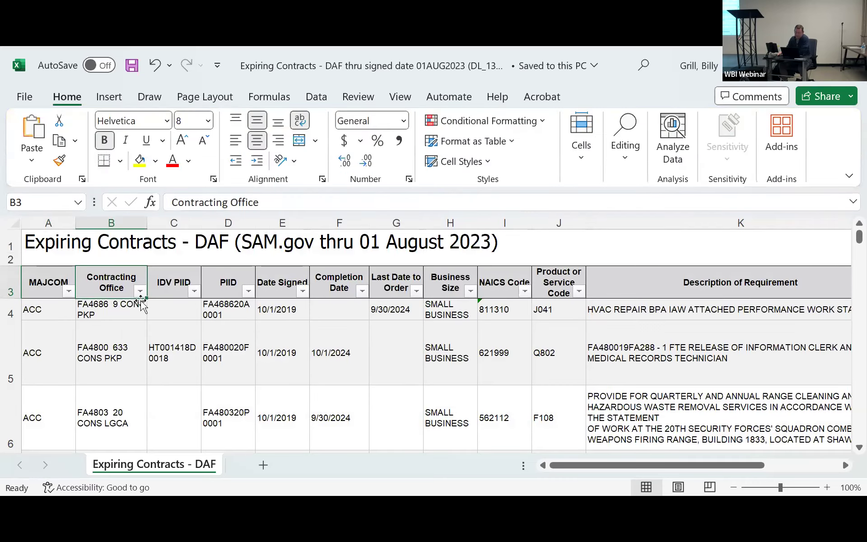
{"action": "scroll", "coordinate": [140, 300], "scroll_direction": "down", "scroll_amount": 1}
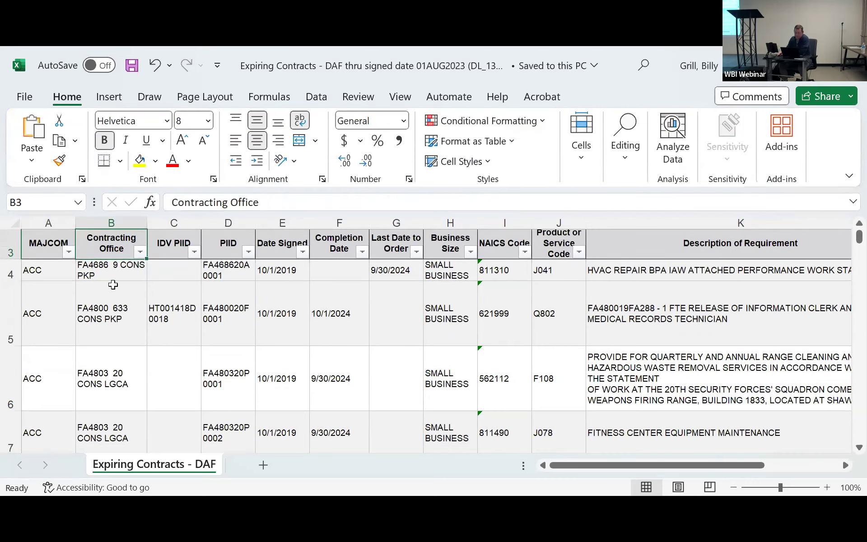
{"action": "left_click", "coordinate": [141, 251]}
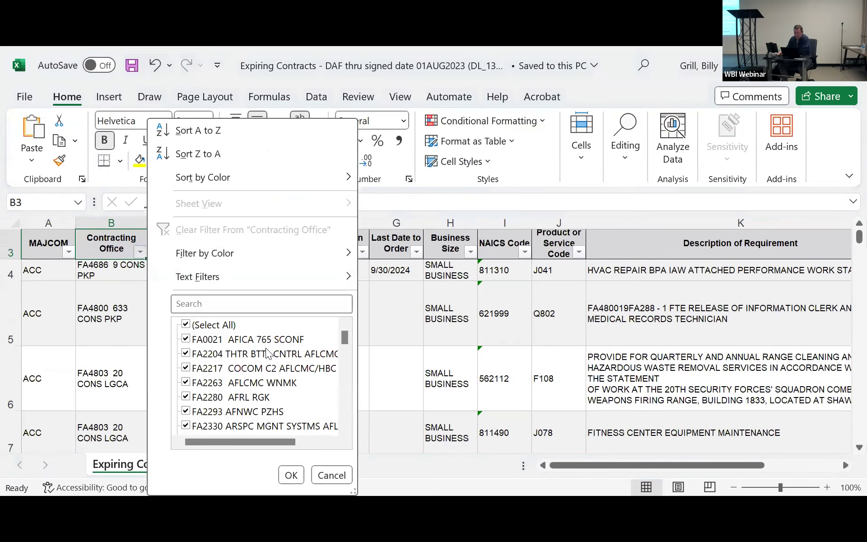
{"action": "scroll", "coordinate": [269, 354], "scroll_direction": "down", "scroll_amount": 15}
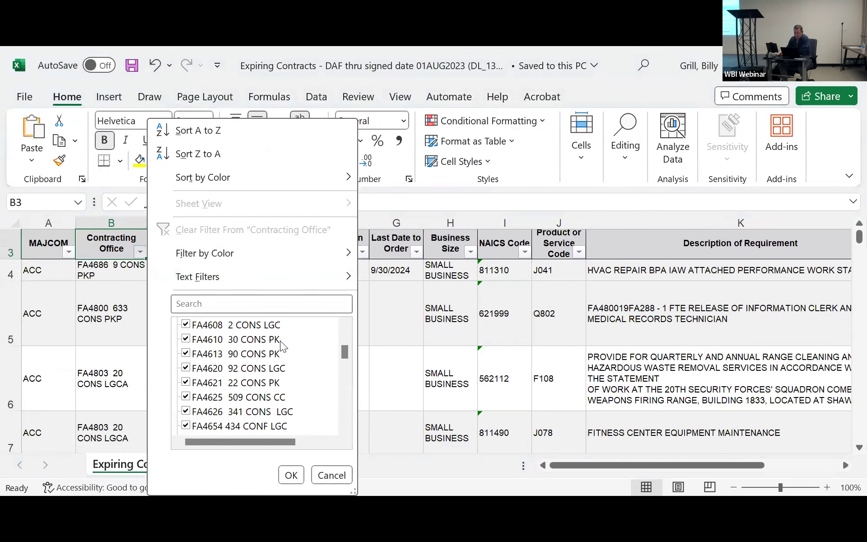
{"action": "scroll", "coordinate": [278, 346], "scroll_direction": "down", "scroll_amount": 2}
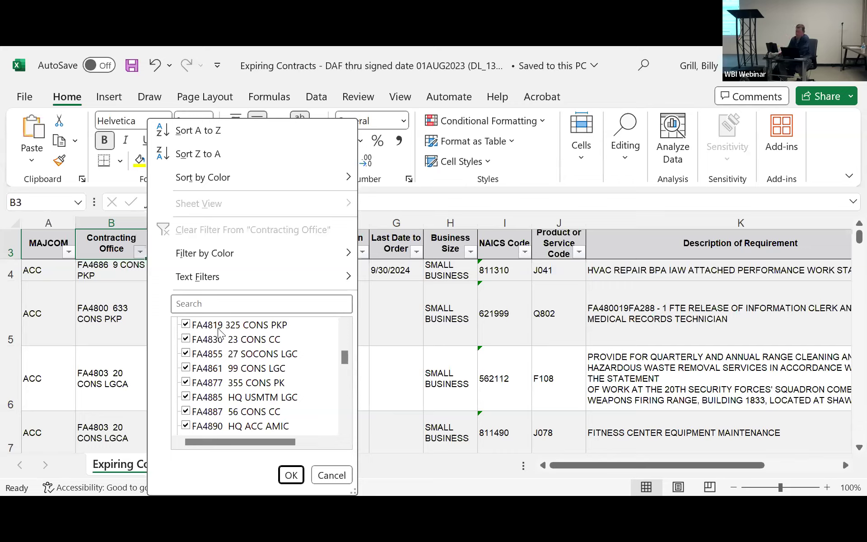
{"action": "left_click", "coordinate": [437, 324]}
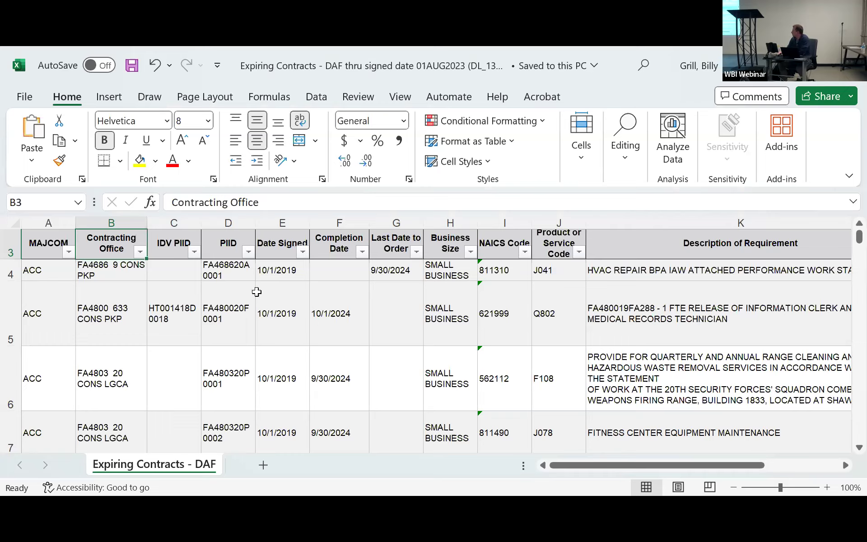
Check the PIID in D5, then select column H to count 14642 Business Size entries
{"action": "left_click", "coordinate": [232, 307]}
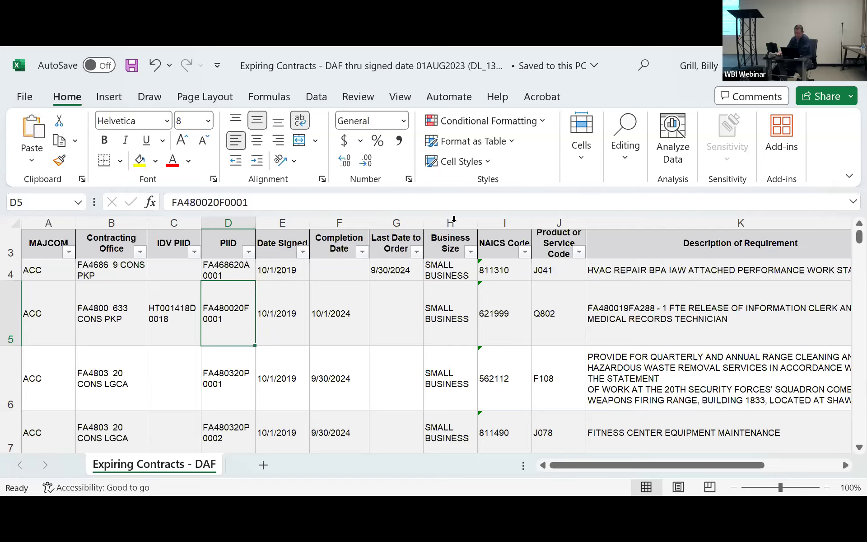
{"action": "left_click", "coordinate": [453, 218]}
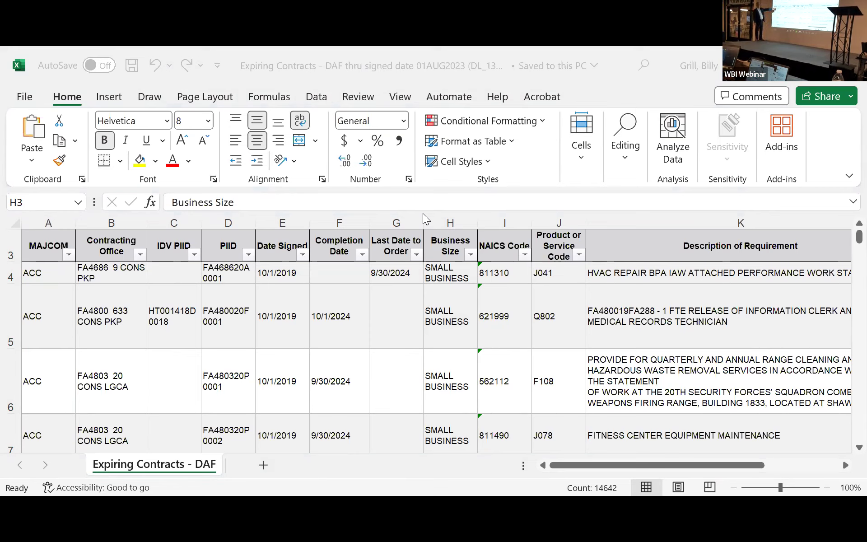
Filter the MAJCOM column to AFMC only, leaving 6133 of 14641 records shown
{"action": "left_click", "coordinate": [68, 255]}
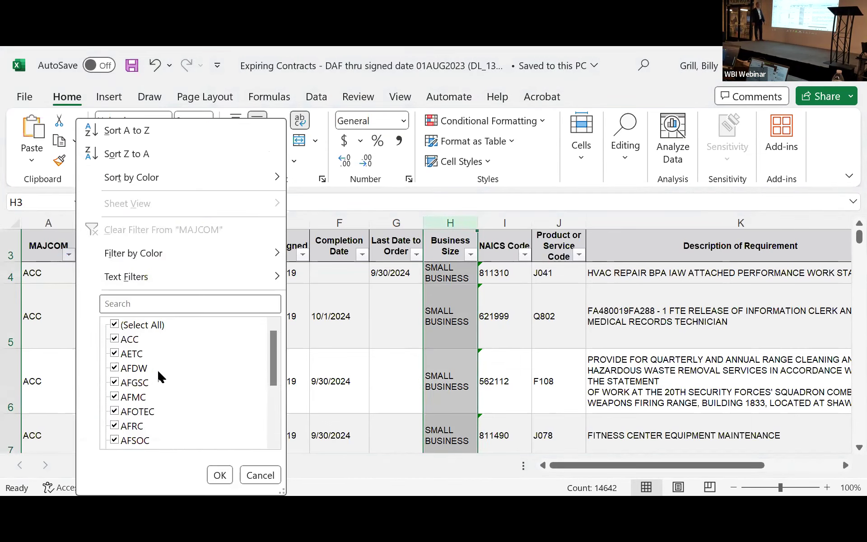
{"action": "left_click", "coordinate": [114, 325]}
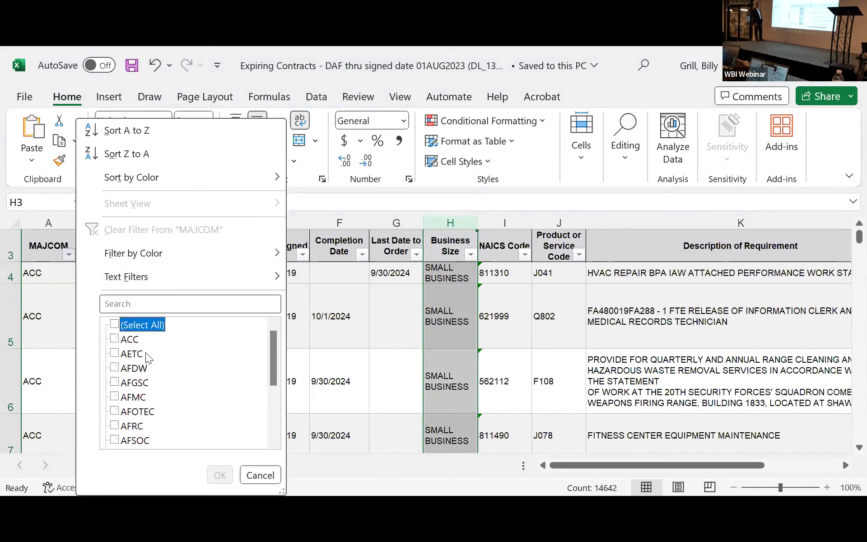
{"action": "scroll", "coordinate": [147, 361], "scroll_direction": "down", "scroll_amount": 2}
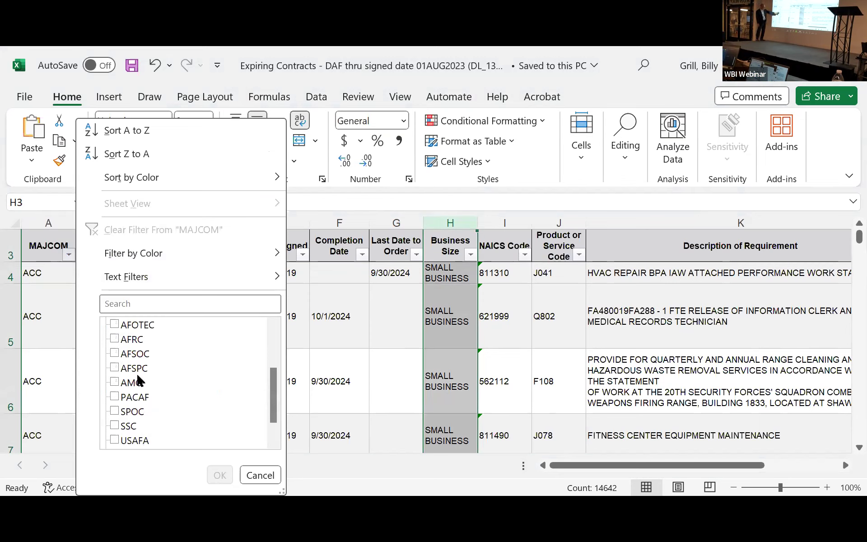
{"action": "scroll", "coordinate": [149, 395], "scroll_direction": "down", "scroll_amount": 1}
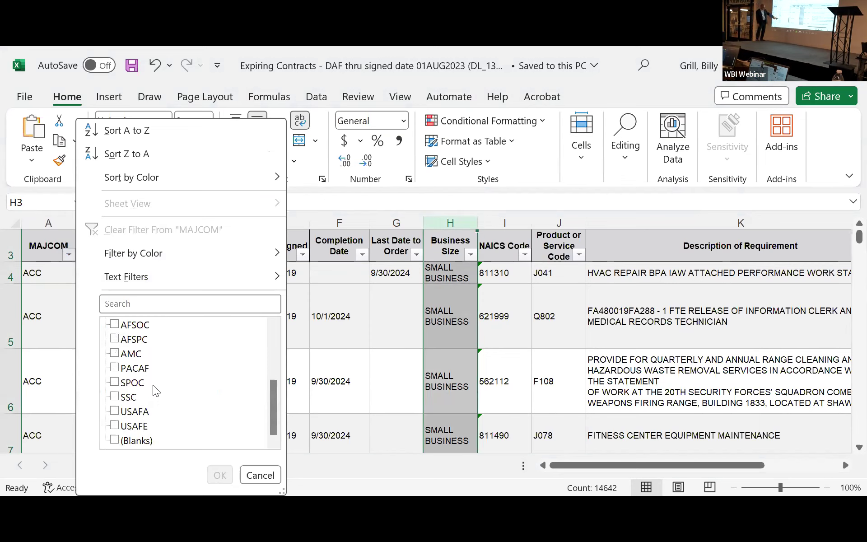
{"action": "scroll", "coordinate": [153, 385], "scroll_direction": "up", "scroll_amount": 1}
{"action": "left_click", "coordinate": [116, 325]}
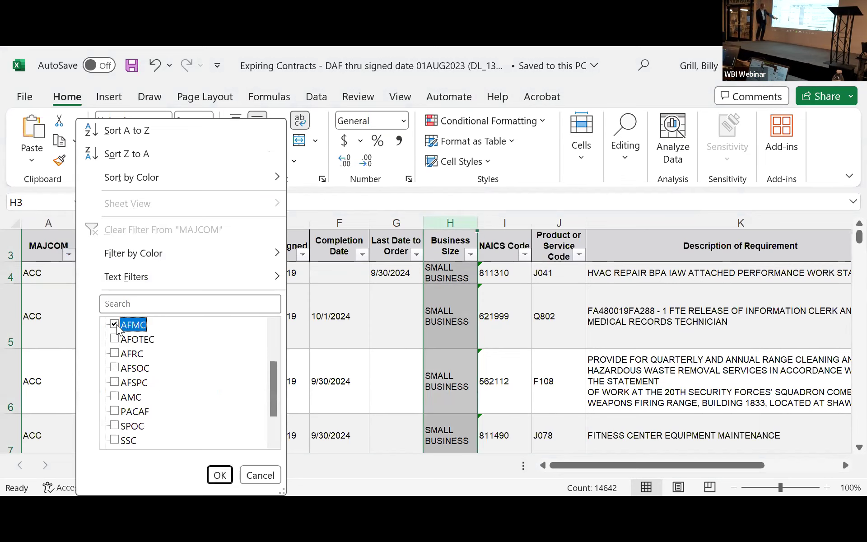
{"action": "left_click", "coordinate": [219, 475]}
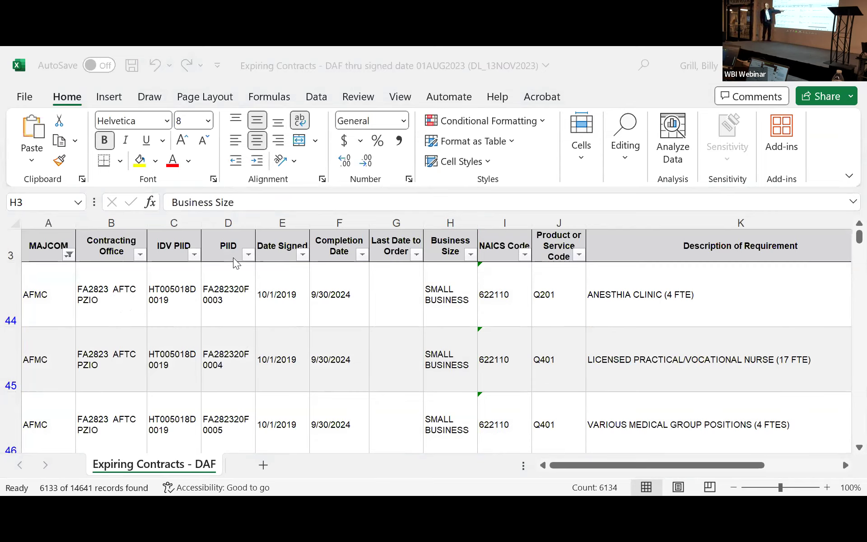
Select PIID cell D44 of the anesthesia clinic contract, FA282320F0003
{"action": "left_click", "coordinate": [221, 290]}
{"action": "double_click", "coordinate": [207, 289]}
{"action": "left_click_drag", "start_coordinate": [204, 289], "coordinate": [234, 286]}
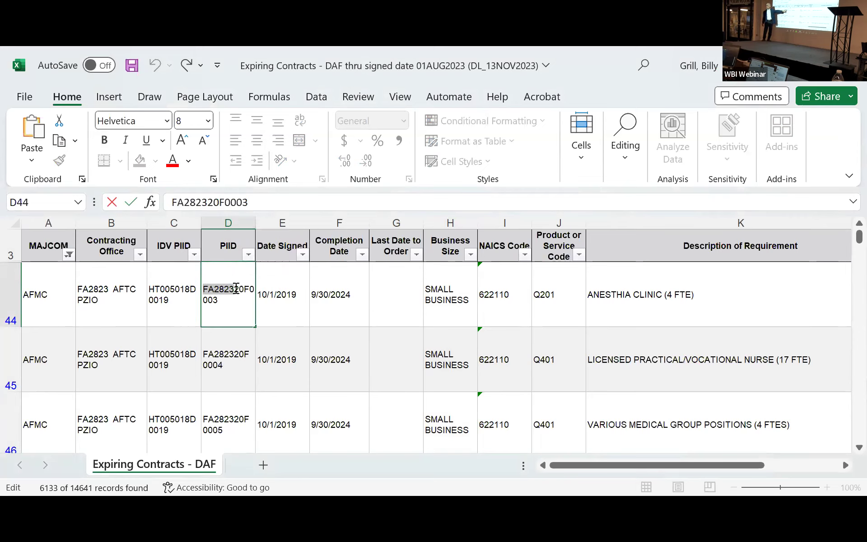
{"action": "left_click_drag", "start_coordinate": [234, 289], "coordinate": [244, 289]}
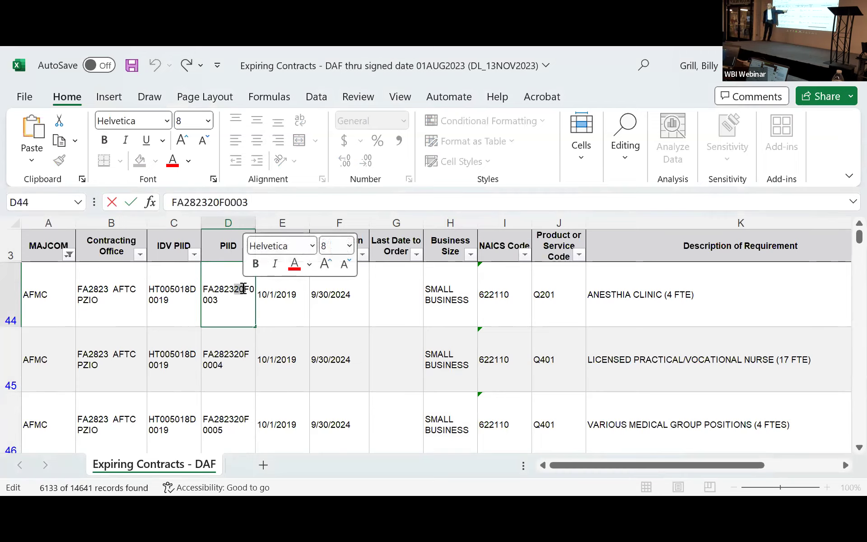
{"action": "left_click", "coordinate": [242, 289]}
{"action": "left_click_drag", "start_coordinate": [249, 289], "coordinate": [244, 290]}
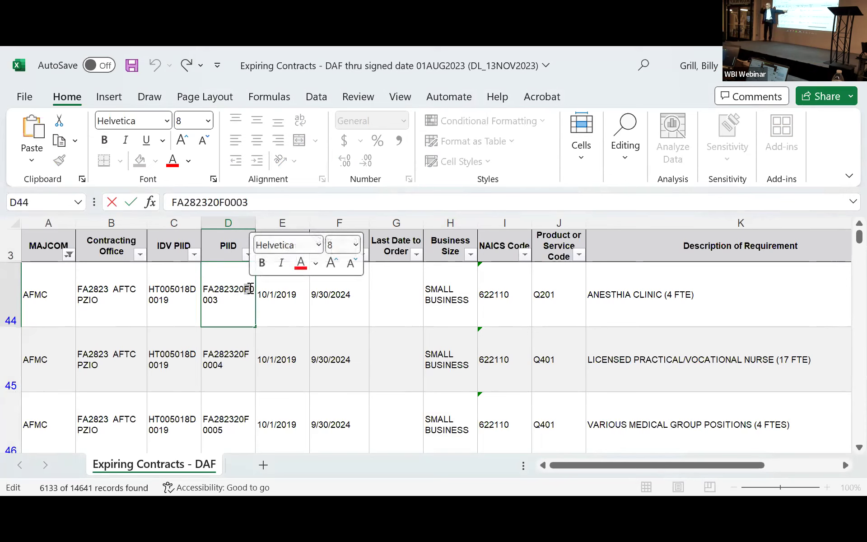
{"action": "left_click_drag", "start_coordinate": [251, 288], "coordinate": [249, 299]}
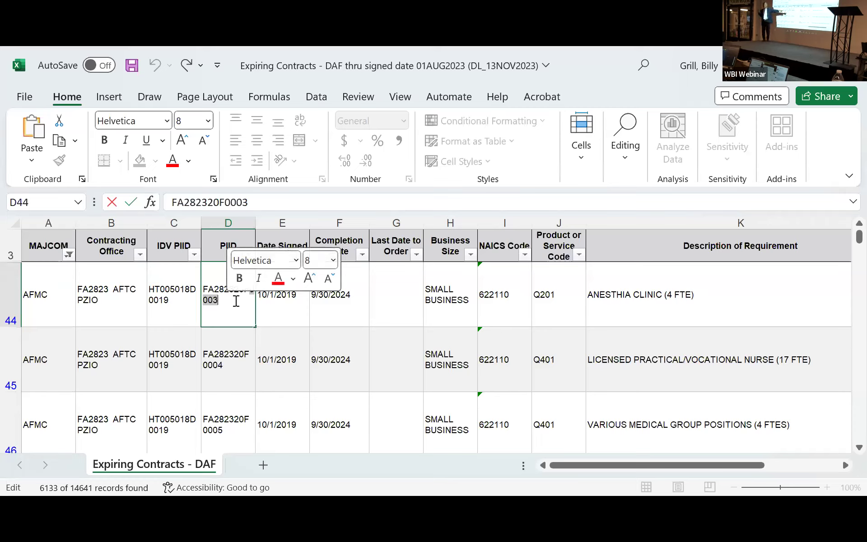
{"action": "left_click", "coordinate": [235, 301]}
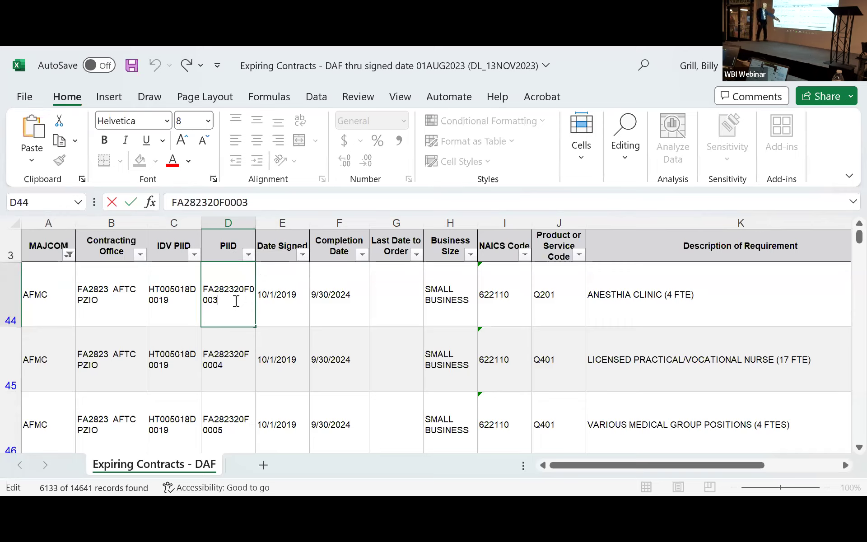
Scroll through rows 45–55 and select D53, the referral management nurse contract FA282320C0003
{"action": "scroll", "coordinate": [216, 367], "scroll_direction": "down", "scroll_amount": 1}
{"action": "scroll", "coordinate": [216, 367], "scroll_direction": "down", "scroll_amount": 1}
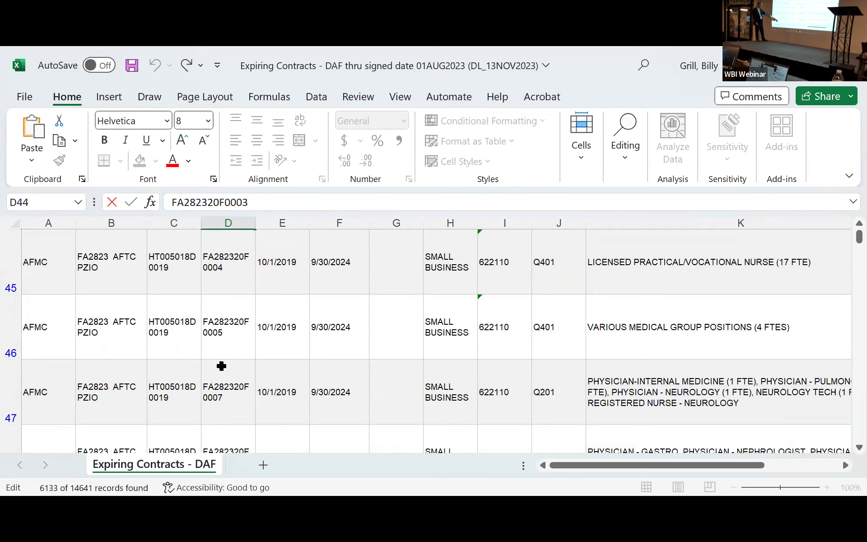
{"action": "scroll", "coordinate": [238, 351], "scroll_direction": "down", "scroll_amount": 1}
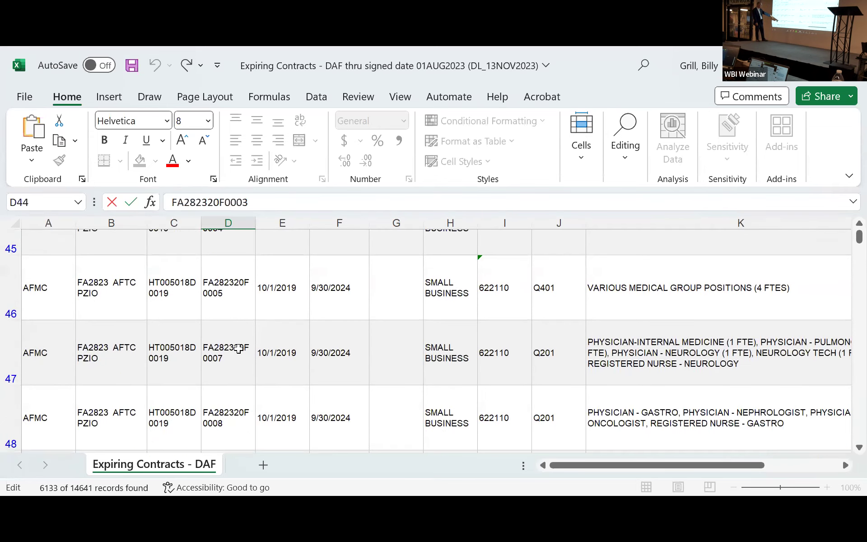
{"action": "scroll", "coordinate": [329, 346], "scroll_direction": "down", "scroll_amount": 1}
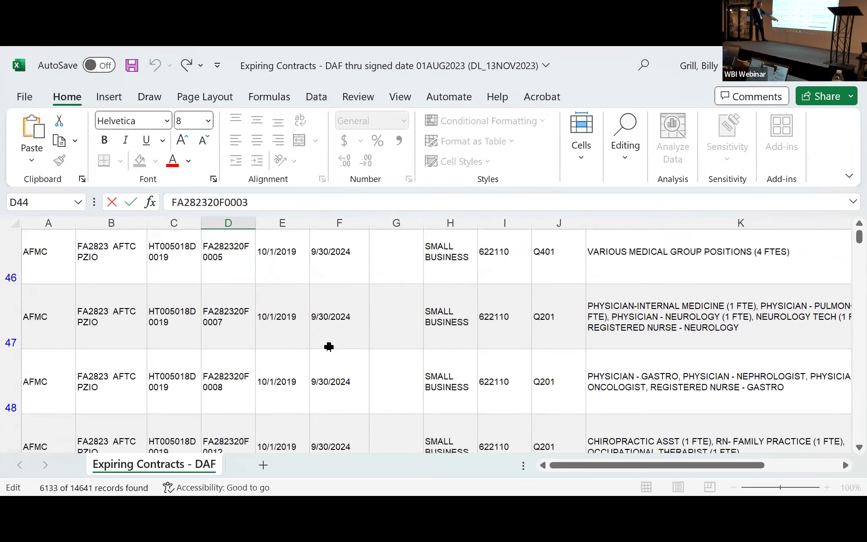
{"action": "scroll", "coordinate": [346, 342], "scroll_direction": "down", "scroll_amount": 1}
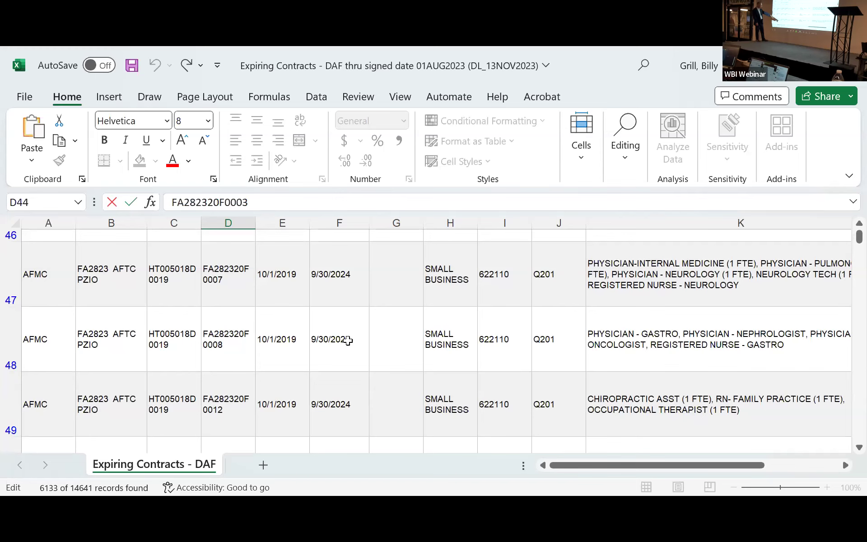
{"action": "scroll", "coordinate": [348, 339], "scroll_direction": "down", "scroll_amount": 3}
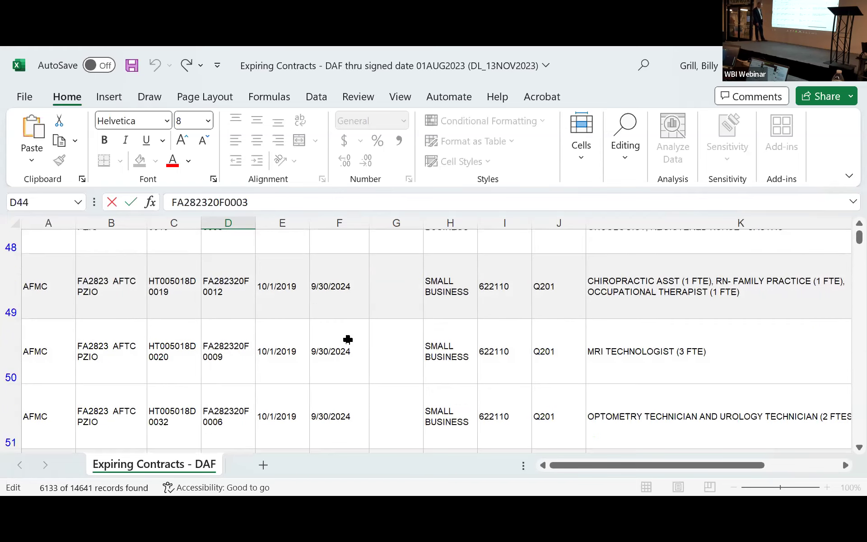
{"action": "scroll", "coordinate": [347, 339], "scroll_direction": "down", "scroll_amount": 3}
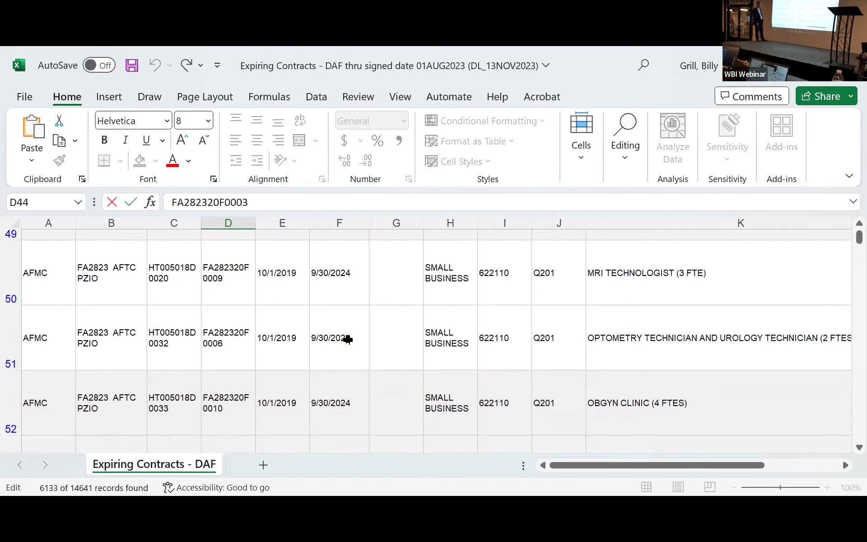
{"action": "left_click", "coordinate": [239, 344]}
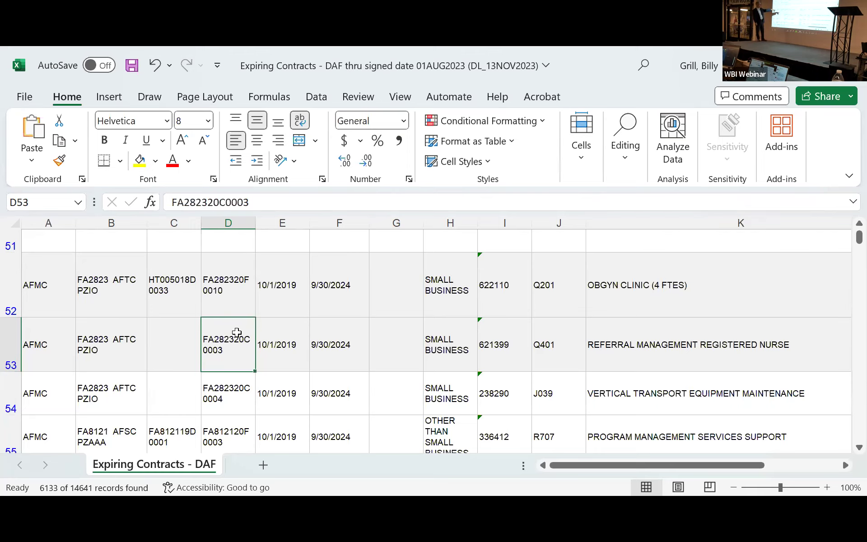
Return to the title row and pan right to columns F–N, showing set-aside type and total contract value
{"action": "scroll", "coordinate": [237, 332], "scroll_direction": "up", "scroll_amount": 5}
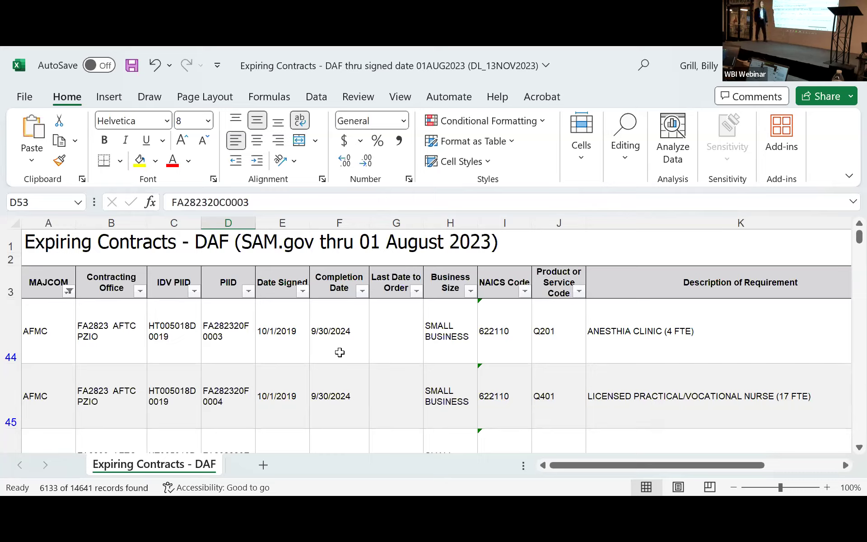
{"action": "left_click_drag", "start_coordinate": [568, 463], "coordinate": [688, 455]}
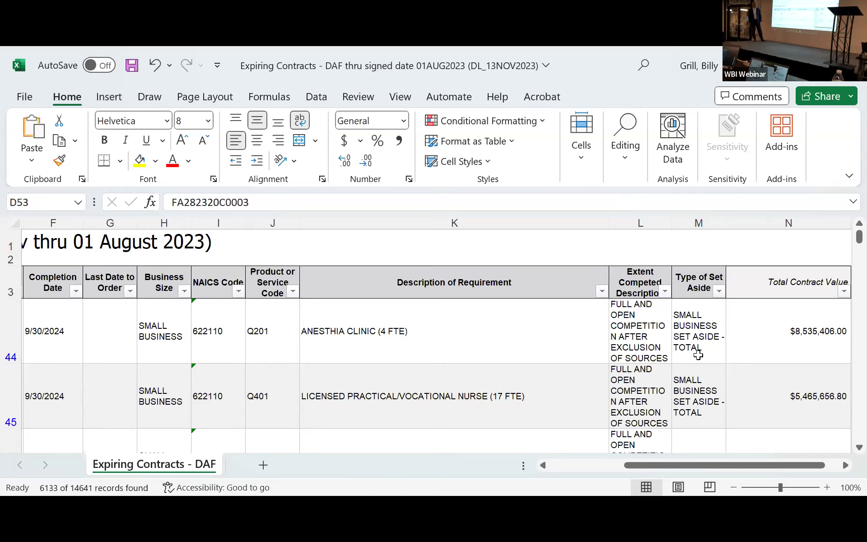
Scroll the sheet back to column A and switch to the SAM.gov search page in Chrome
{"action": "left_click", "coordinate": [844, 466]}
{"action": "left_click", "coordinate": [844, 466]}
{"action": "left_click", "coordinate": [844, 465]}
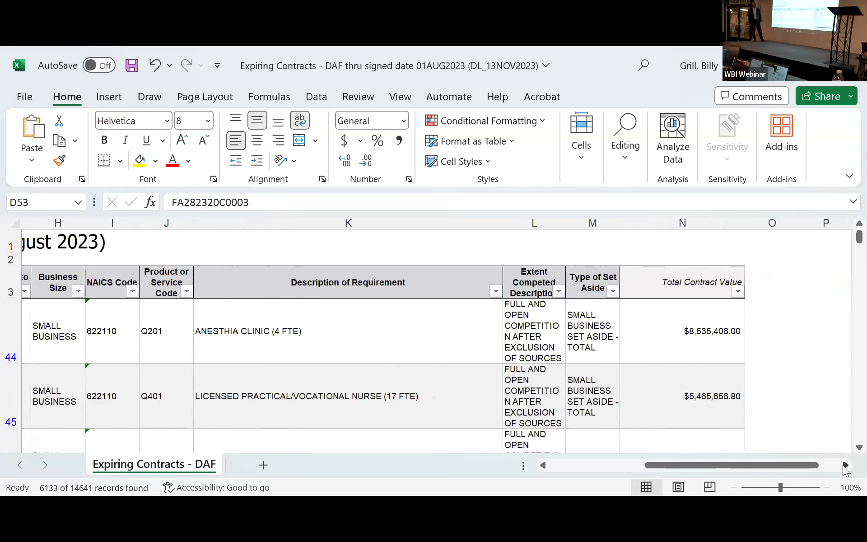
{"action": "left_click", "coordinate": [844, 466]}
{"action": "left_click", "coordinate": [844, 466]}
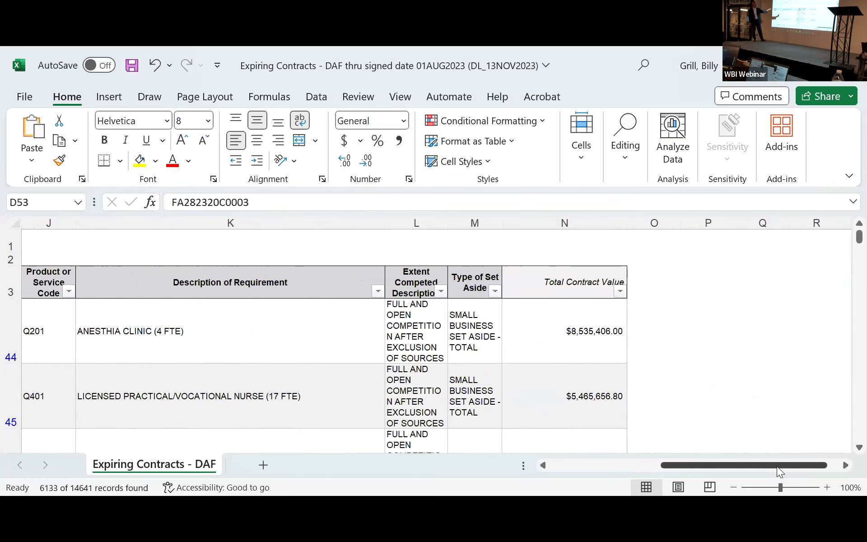
{"action": "left_click_drag", "start_coordinate": [776, 466], "coordinate": [747, 470]}
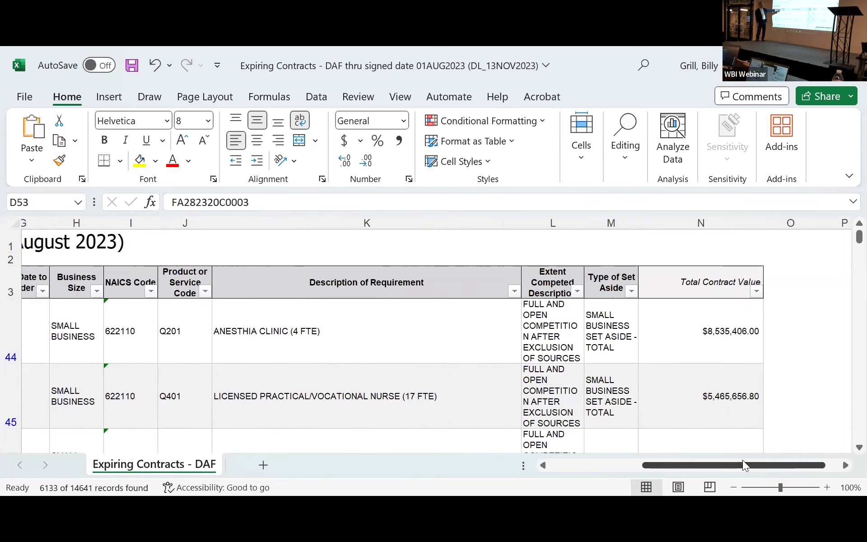
{"action": "left_click_drag", "start_coordinate": [739, 459], "coordinate": [649, 471]}
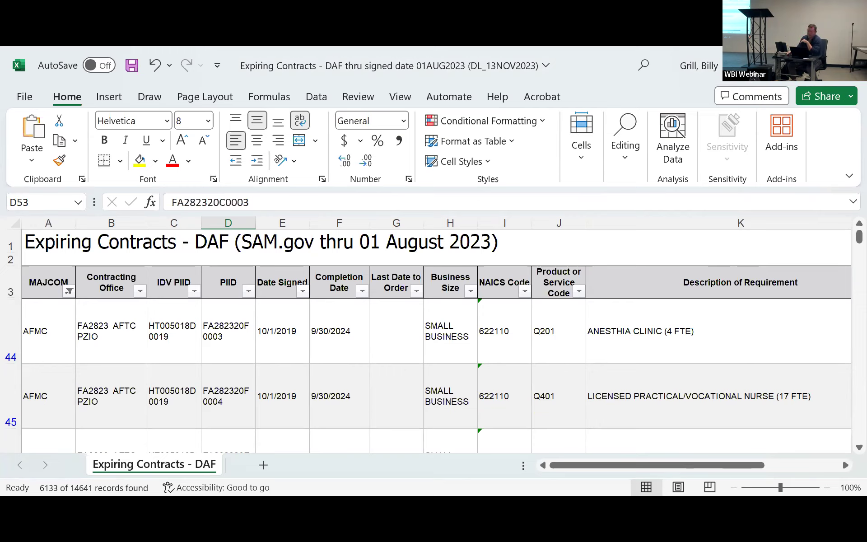
{"action": "key", "text": "alt+Tab"}
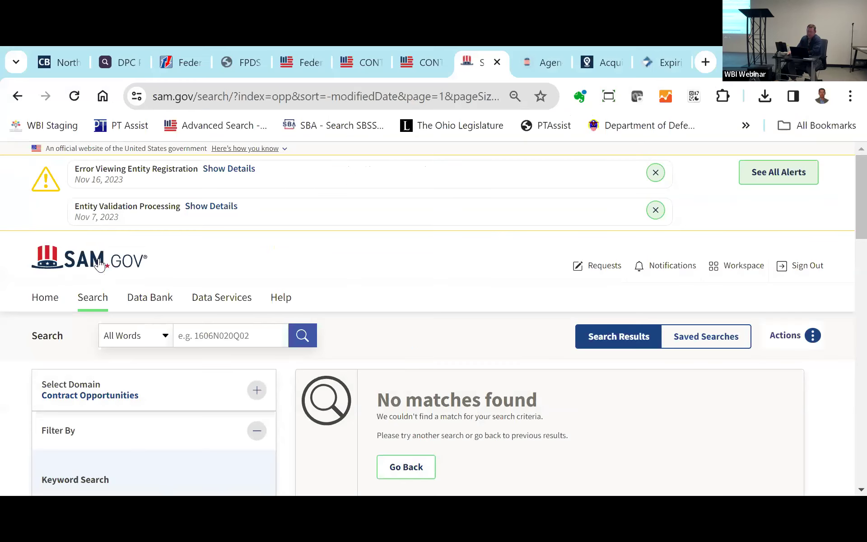
Go to the SAM.gov home page and open the Contract Data information page
{"action": "left_click", "coordinate": [96, 261]}
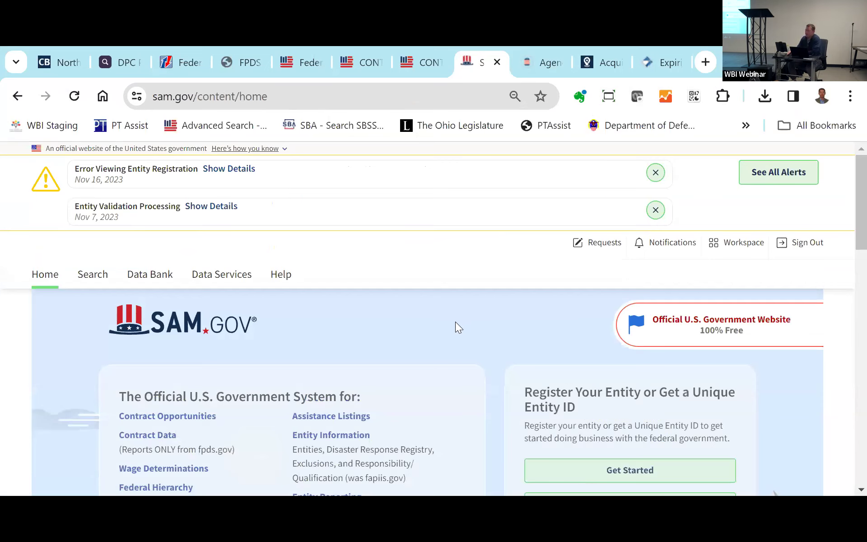
{"action": "scroll", "coordinate": [424, 348], "scroll_direction": "down", "scroll_amount": 1}
{"action": "scroll", "coordinate": [445, 352], "scroll_direction": "down", "scroll_amount": 3}
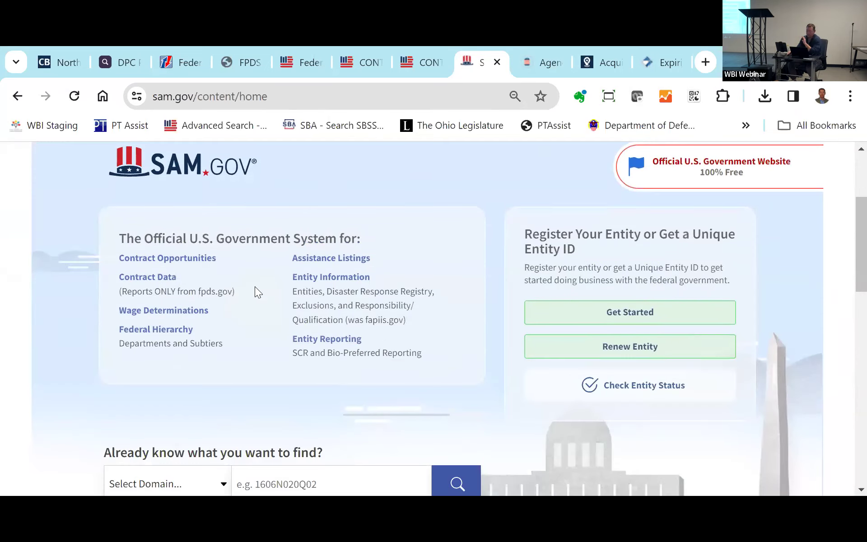
{"action": "left_click", "coordinate": [149, 283]}
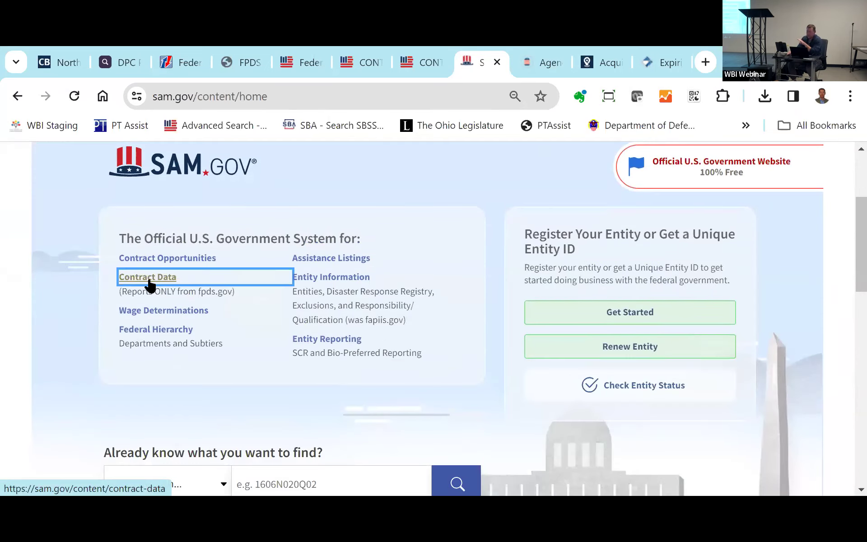
Open 'List of available static reports' from the Static Reports section
{"action": "scroll", "coordinate": [385, 315], "scroll_direction": "down", "scroll_amount": 5}
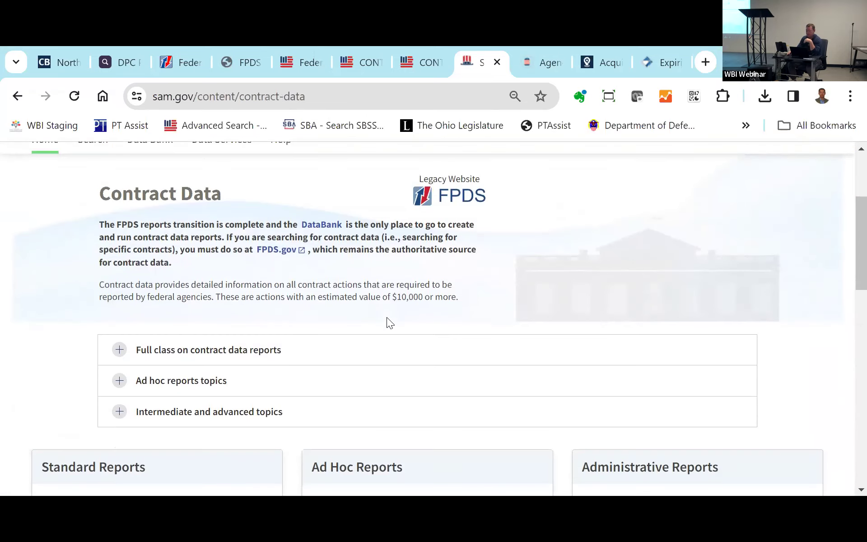
{"action": "scroll", "coordinate": [387, 387], "scroll_direction": "down", "scroll_amount": 2}
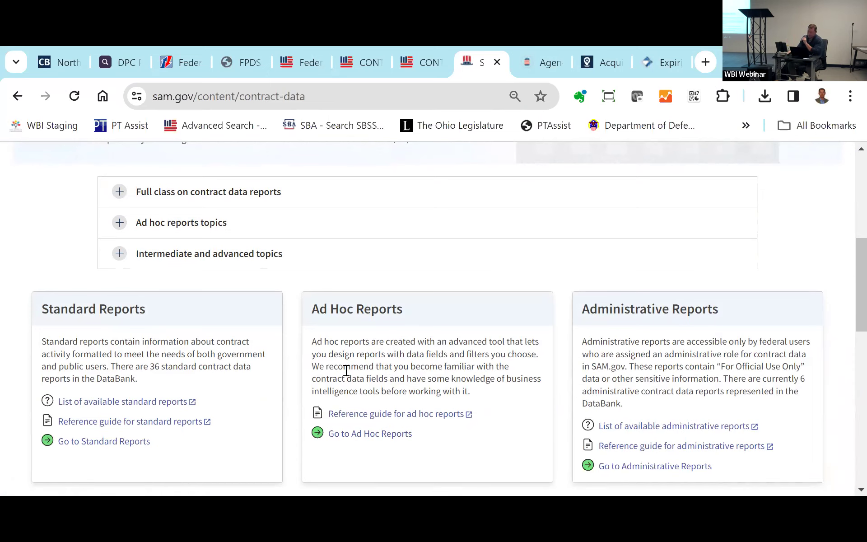
{"action": "scroll", "coordinate": [241, 379], "scroll_direction": "down", "scroll_amount": 3}
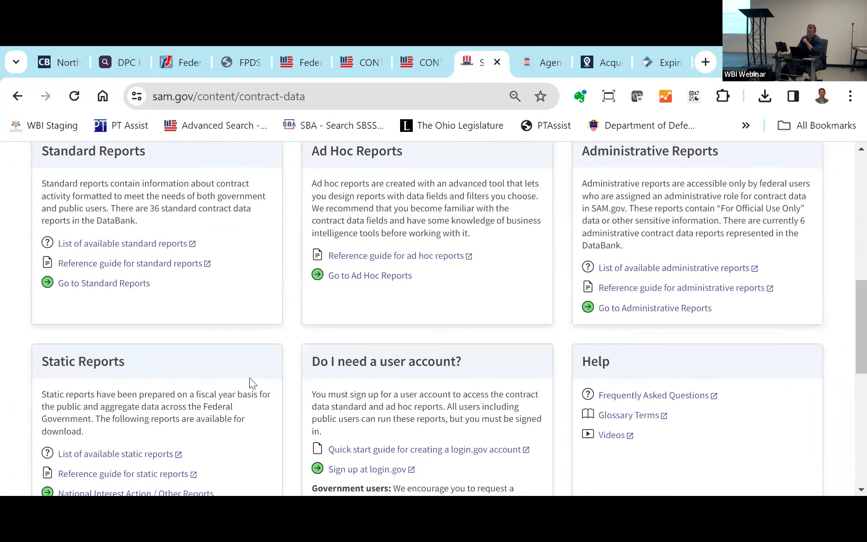
{"action": "scroll", "coordinate": [251, 384], "scroll_direction": "down", "scroll_amount": 3}
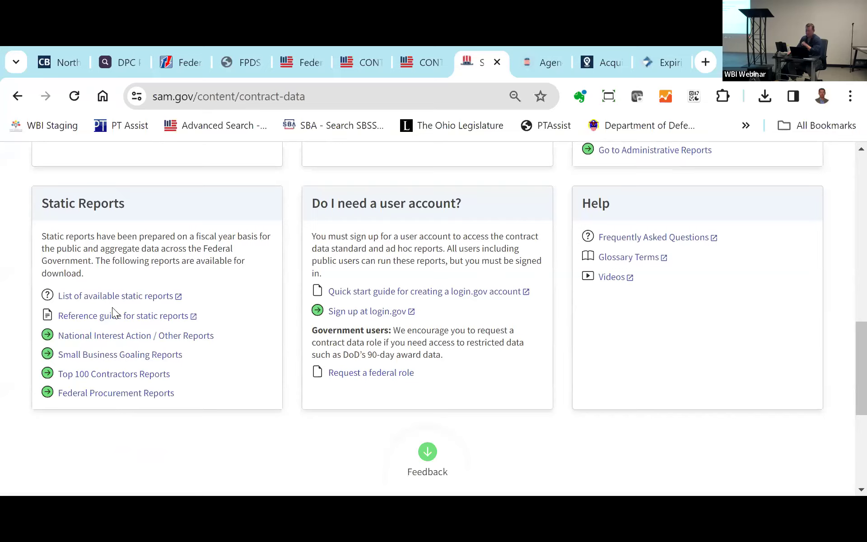
{"action": "left_click", "coordinate": [97, 298]}
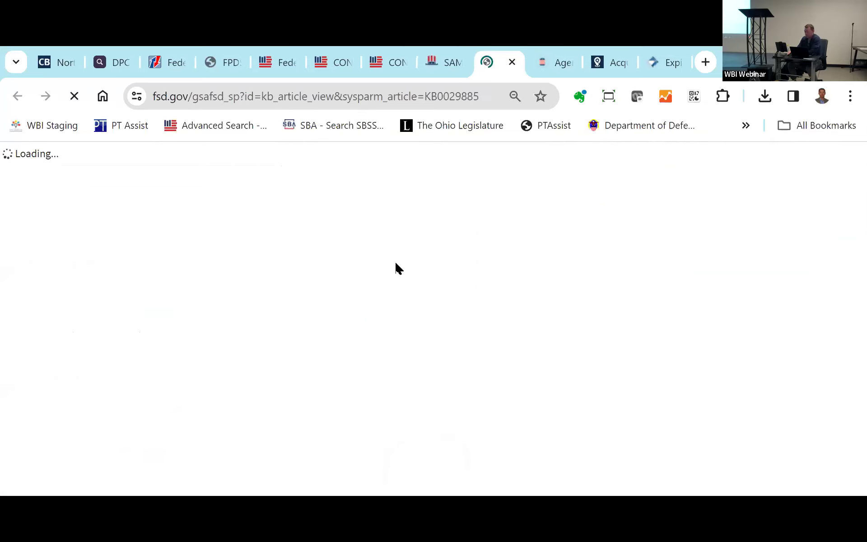
Skim the FSD.gov static reports article, then return to the SAM.gov Contract Data tab
{"action": "scroll", "coordinate": [426, 301], "scroll_direction": "down", "scroll_amount": 10}
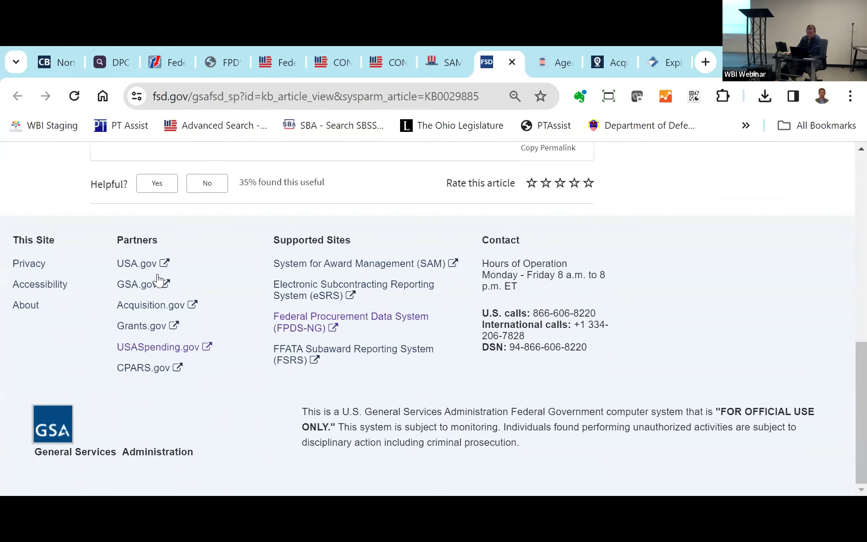
{"action": "scroll", "coordinate": [158, 280], "scroll_direction": "up", "scroll_amount": 15}
{"action": "left_click", "coordinate": [452, 60]}
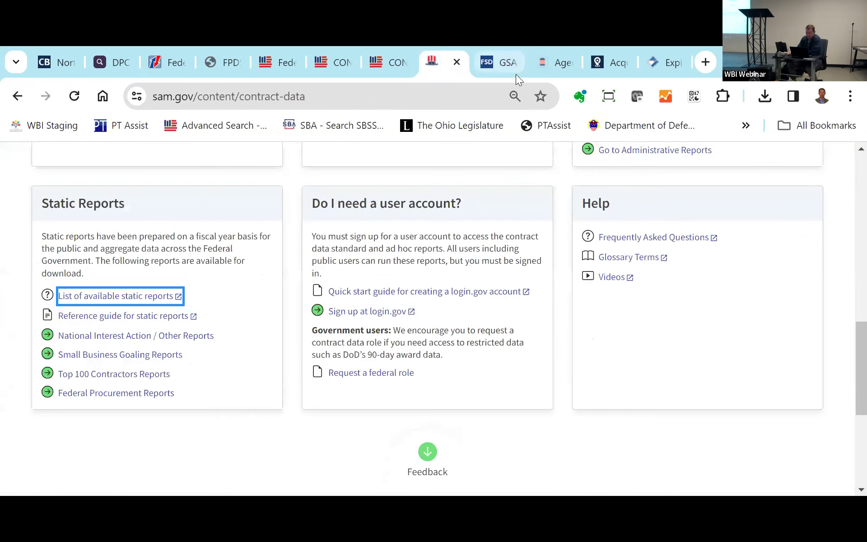
Open the Small Business Goaling Reports section and its Fiscal Year 2022 report
{"action": "left_click", "coordinate": [109, 356]}
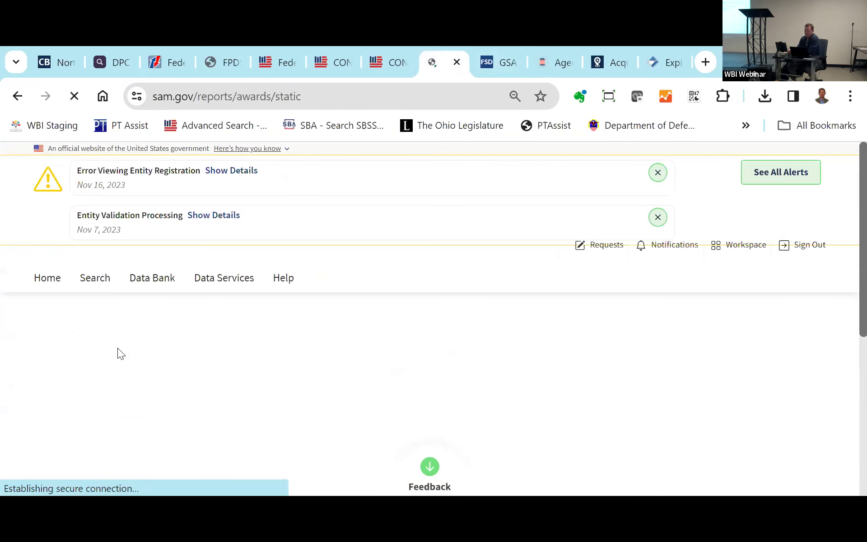
{"action": "scroll", "coordinate": [527, 333], "scroll_direction": "down", "scroll_amount": 10}
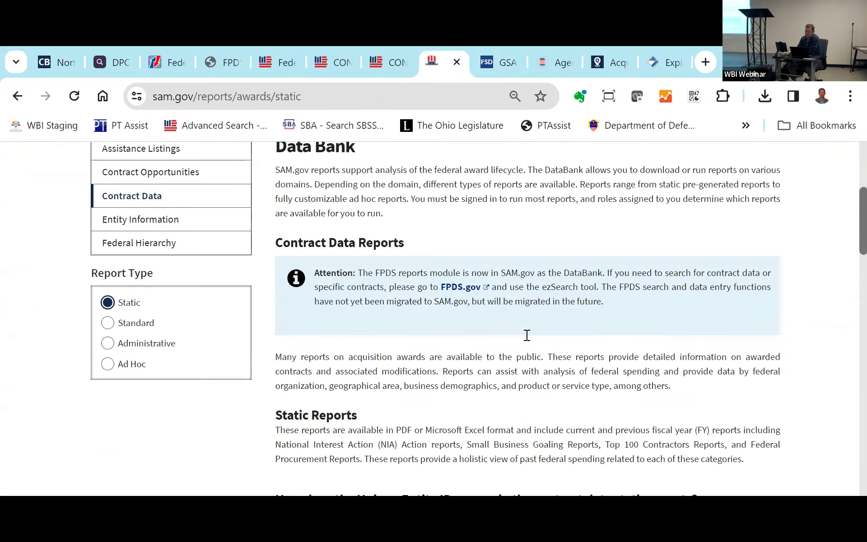
{"action": "scroll", "coordinate": [528, 332], "scroll_direction": "down", "scroll_amount": 10}
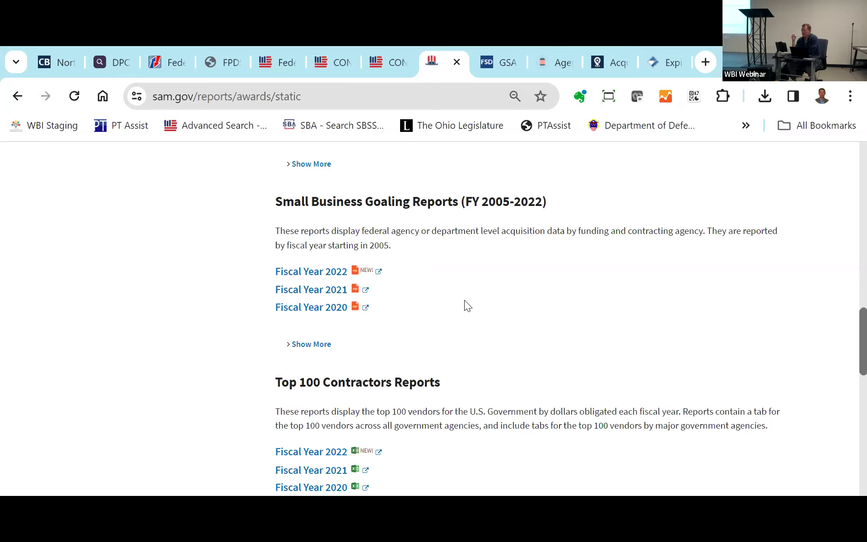
{"action": "left_click", "coordinate": [311, 271]}
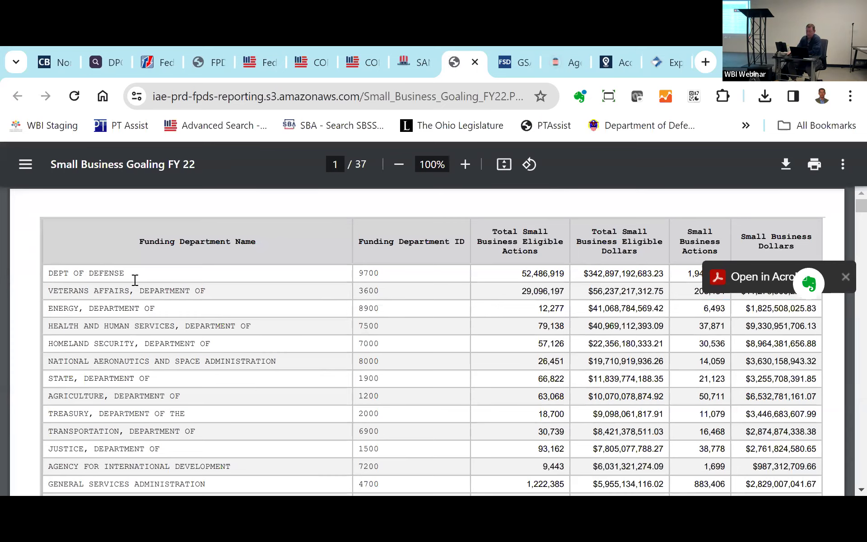
Scroll page 1 of the FY 22 report to read department totals, e.g. Commerce's $4,337,489,632.07
{"action": "scroll", "coordinate": [115, 294], "scroll_direction": "down", "scroll_amount": 2}
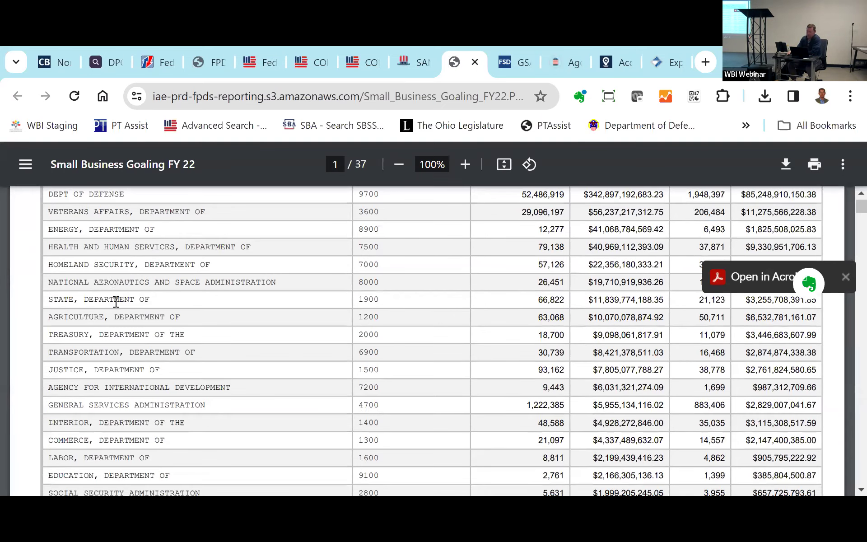
{"action": "scroll", "coordinate": [140, 319], "scroll_direction": "down", "scroll_amount": 5}
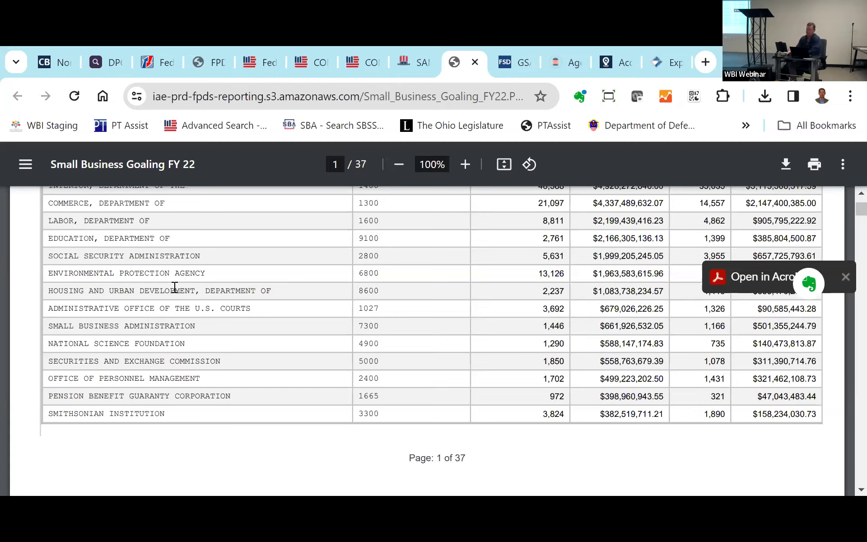
View the Acquisition.gov procurement forecasts list, then go back to the USAspending award results
{"action": "left_click", "coordinate": [560, 61]}
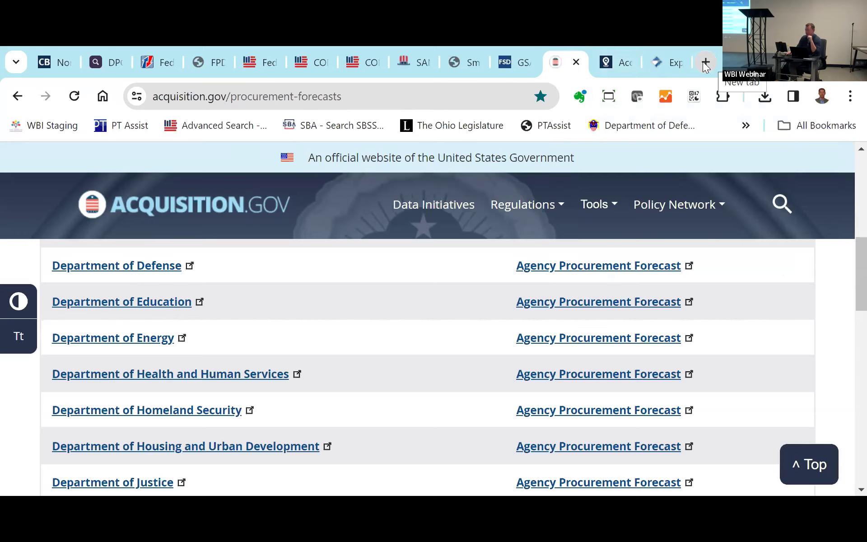
{"action": "left_click", "coordinate": [260, 58]}
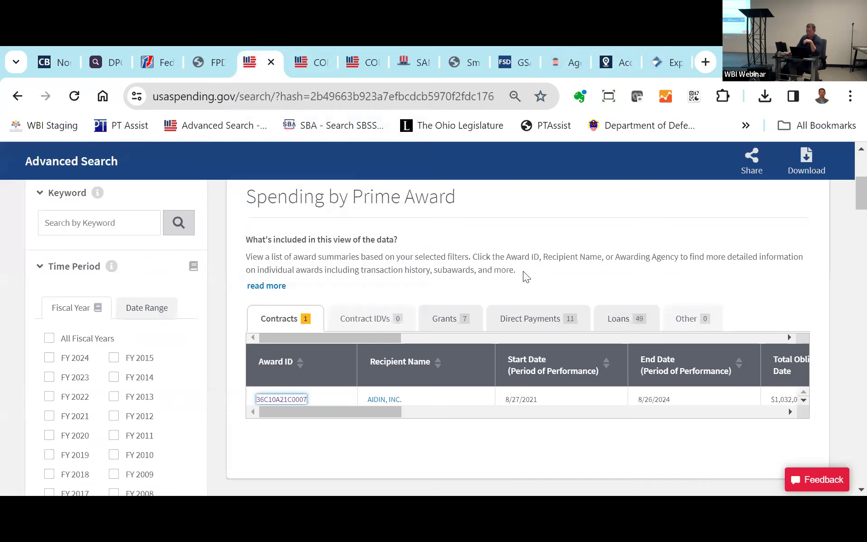
Go to USAspending's Federal Account Profiles page and scroll through it
{"action": "scroll", "coordinate": [520, 278], "scroll_direction": "up", "scroll_amount": 6}
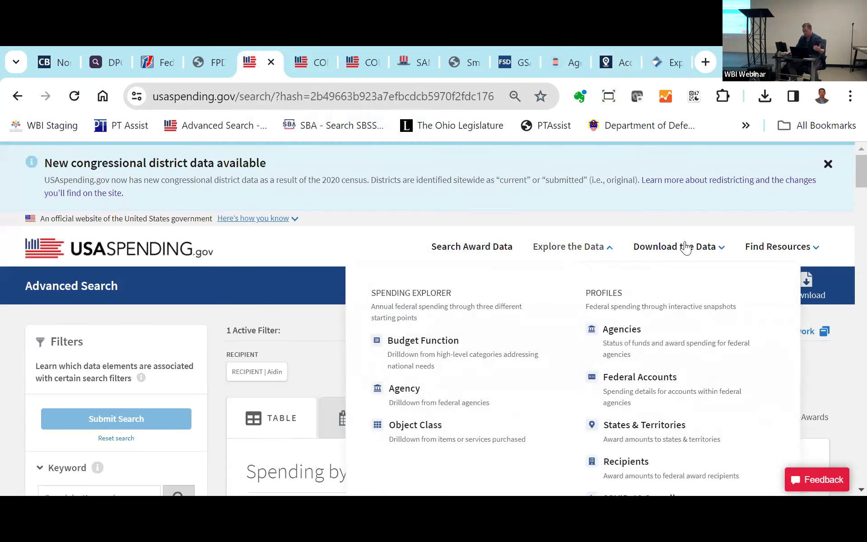
{"action": "mouse_move", "coordinate": [681, 247]}
{"action": "mouse_move", "coordinate": [566, 248]}
{"action": "left_click", "coordinate": [621, 381]}
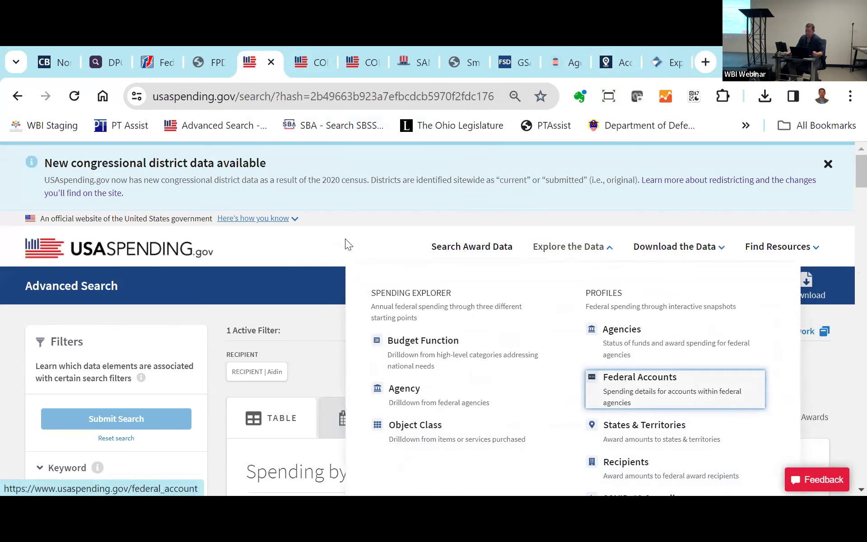
{"action": "scroll", "coordinate": [391, 259], "scroll_direction": "down", "scroll_amount": 8}
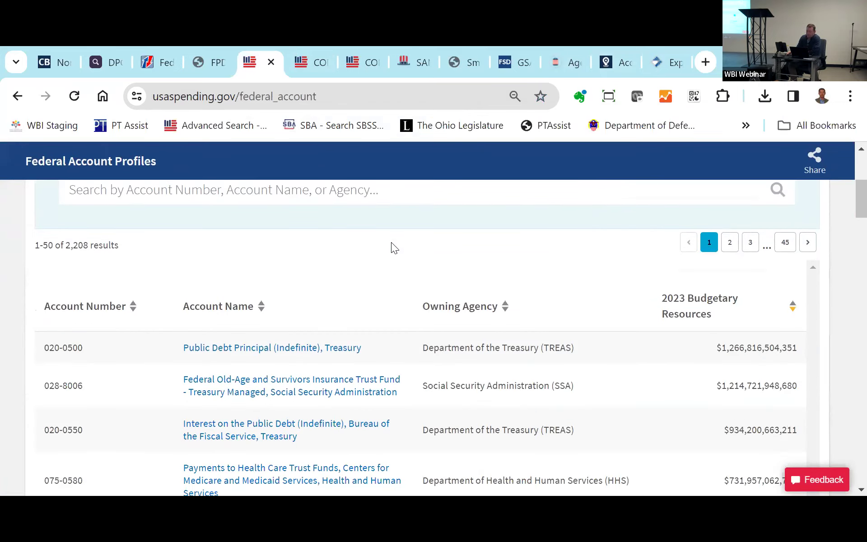
{"action": "scroll", "coordinate": [292, 307], "scroll_direction": "up", "scroll_amount": 4}
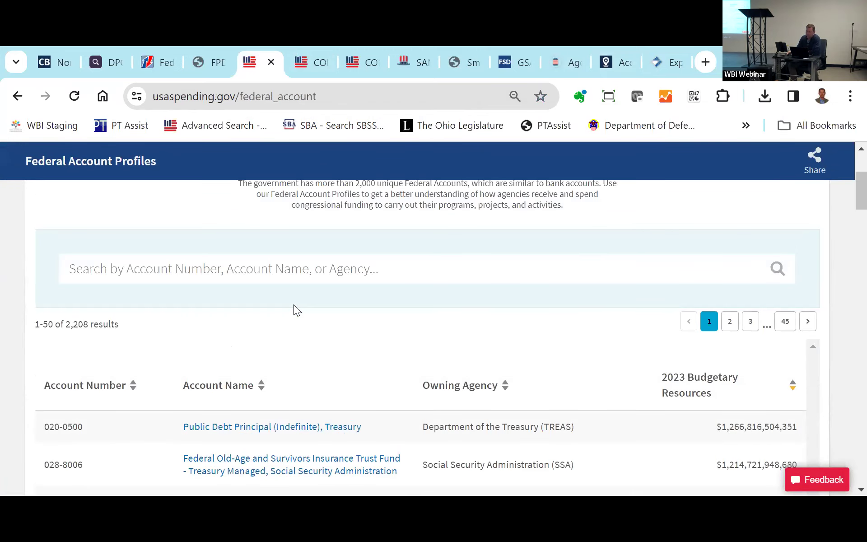
{"action": "scroll", "coordinate": [294, 303], "scroll_direction": "up", "scroll_amount": 3}
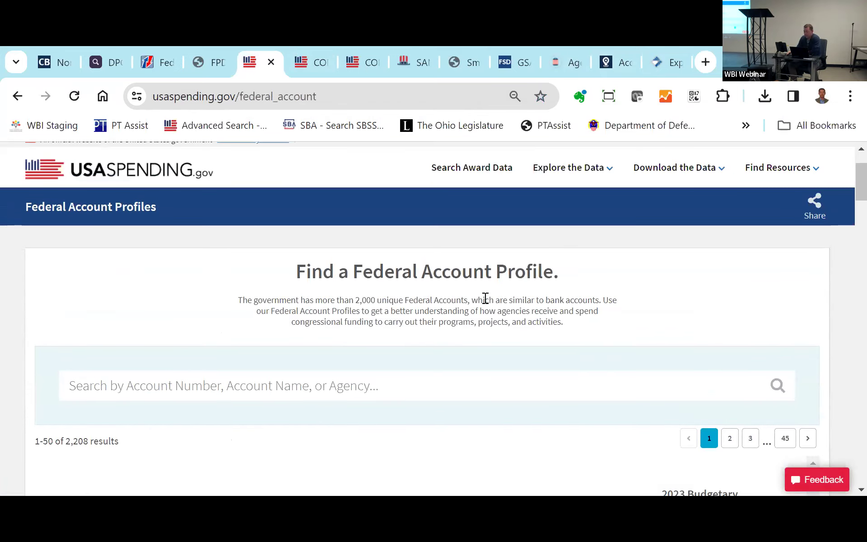
{"action": "scroll", "coordinate": [491, 295], "scroll_direction": "up", "scroll_amount": 2}
Switch to the Agency Profiles page and search the agency list for 'Veteran'
{"action": "left_click", "coordinate": [586, 247]}
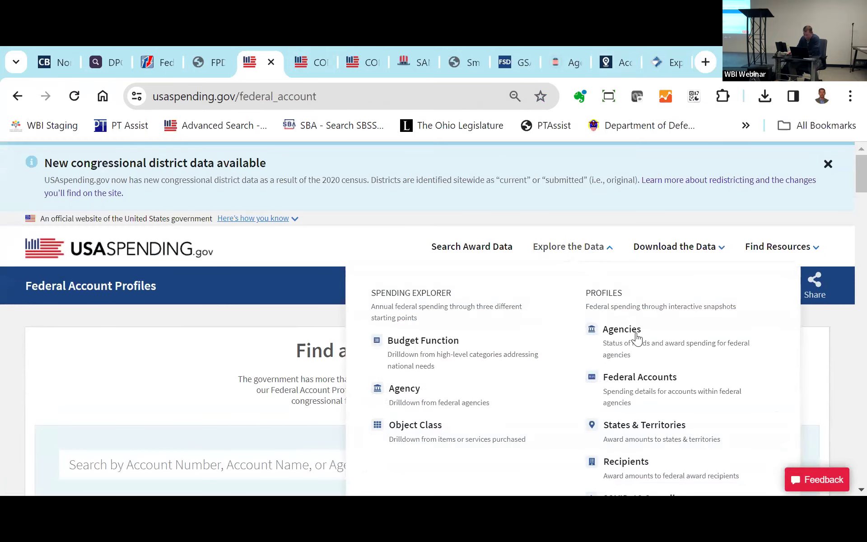
{"action": "scroll", "coordinate": [660, 377], "scroll_direction": "down", "scroll_amount": 2}
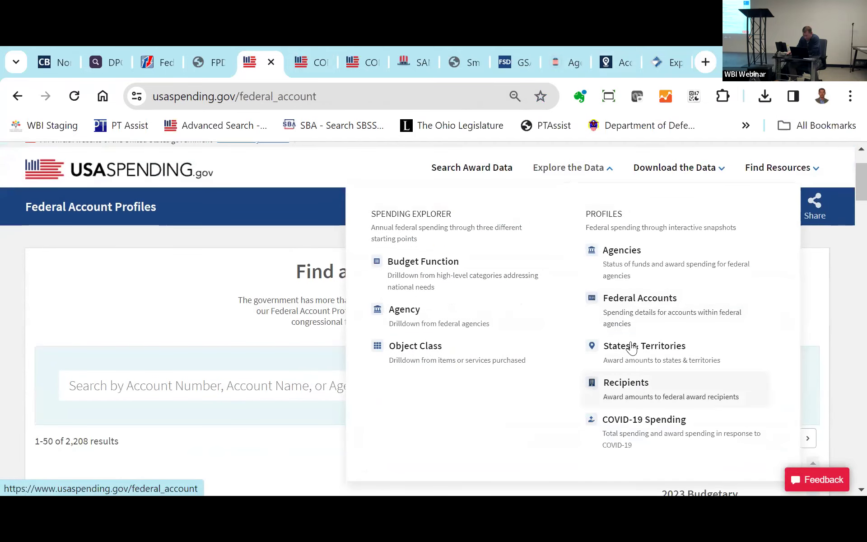
{"action": "left_click", "coordinate": [618, 251]}
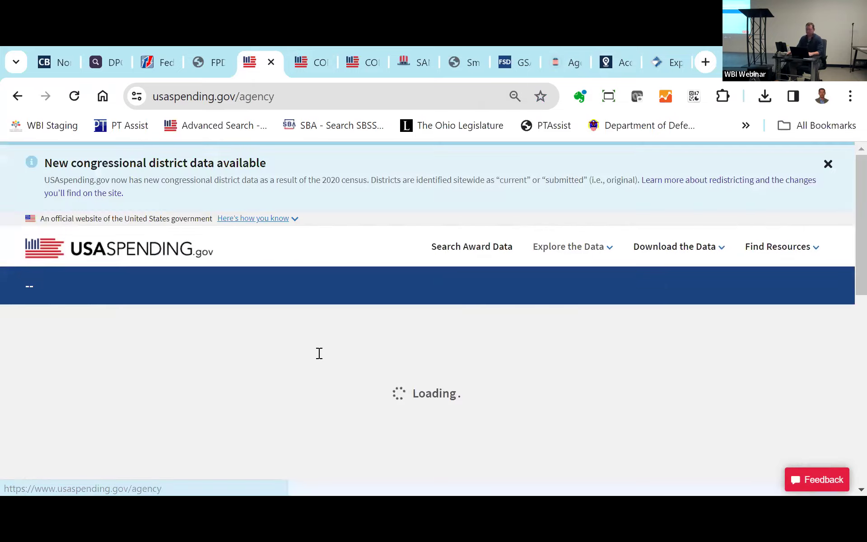
{"action": "scroll", "coordinate": [309, 348], "scroll_direction": "down", "scroll_amount": 3}
{"action": "left_click", "coordinate": [203, 276]}
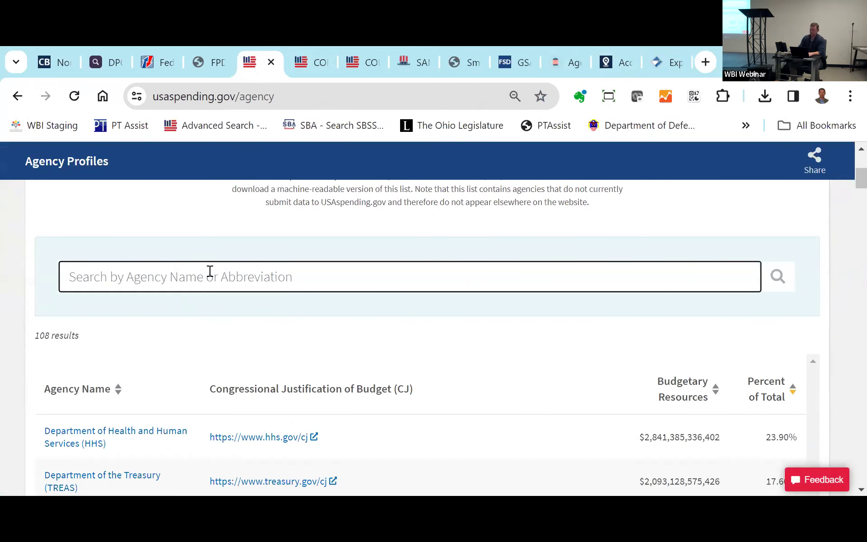
{"action": "type", "text": "Veteran"}
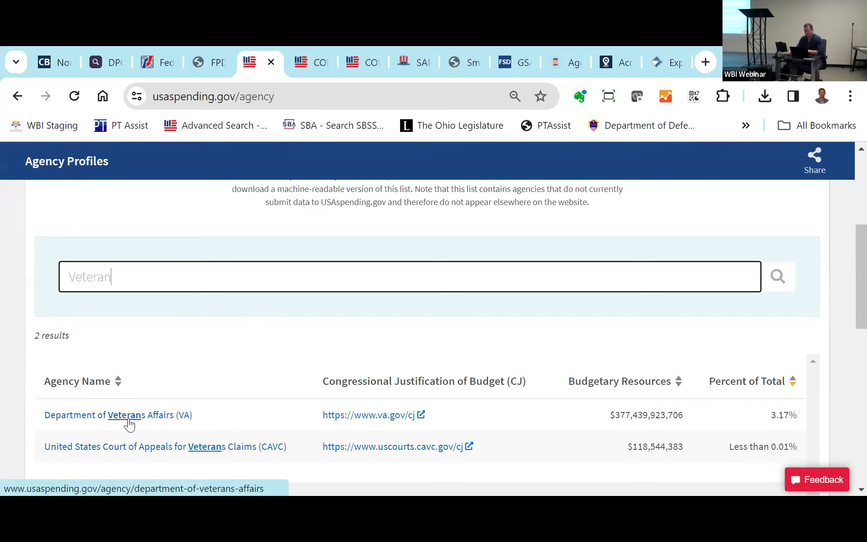
Open the Department of Veterans Affairs profile and follow its congressional budget justification link
{"action": "left_click", "coordinate": [163, 416]}
{"action": "scroll", "coordinate": [199, 352], "scroll_direction": "down", "scroll_amount": 5}
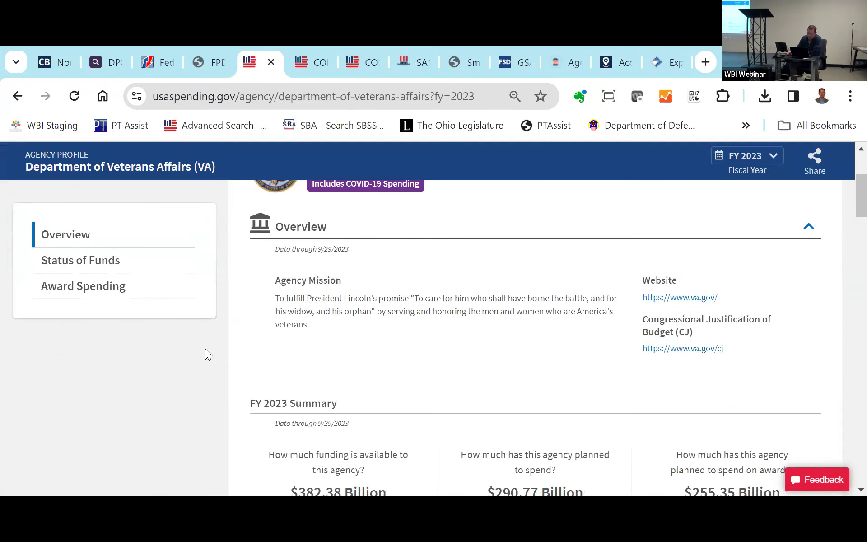
{"action": "left_click", "coordinate": [691, 269]}
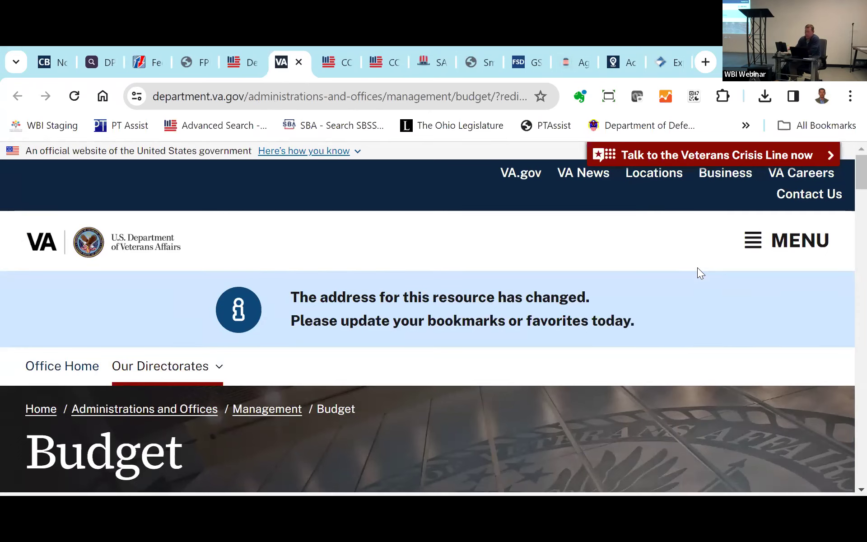
Review the VA Budget page's $325.1 billion FY 2024 request and past submissions, then start a new tab
{"action": "scroll", "coordinate": [658, 293], "scroll_direction": "down", "scroll_amount": 10}
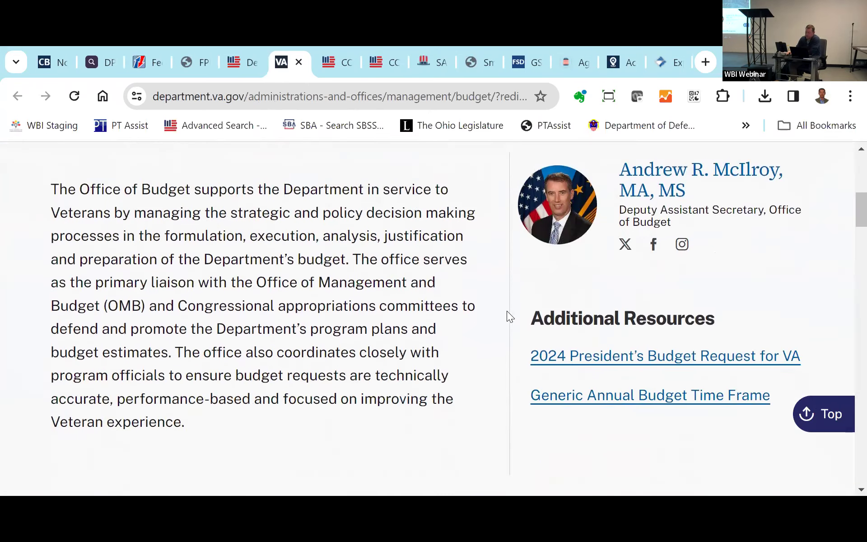
{"action": "scroll", "coordinate": [512, 315], "scroll_direction": "down", "scroll_amount": 8}
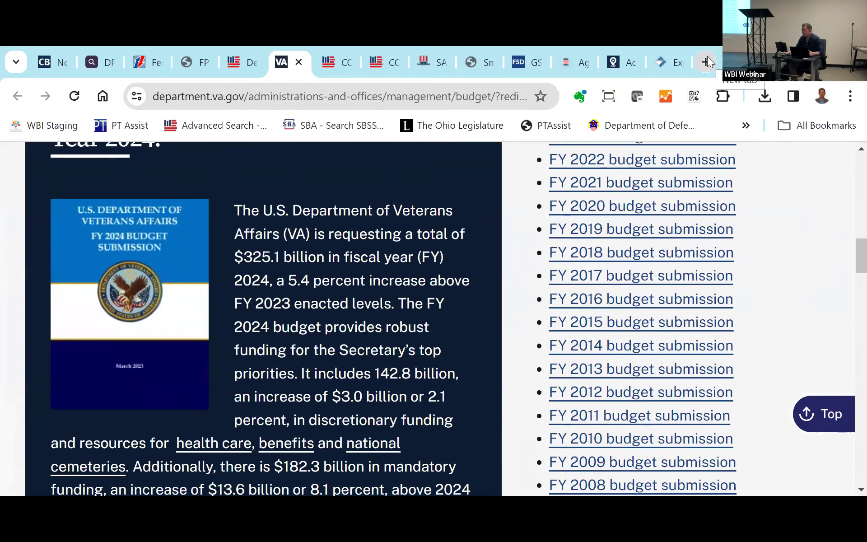
{"action": "left_click", "coordinate": [705, 62]}
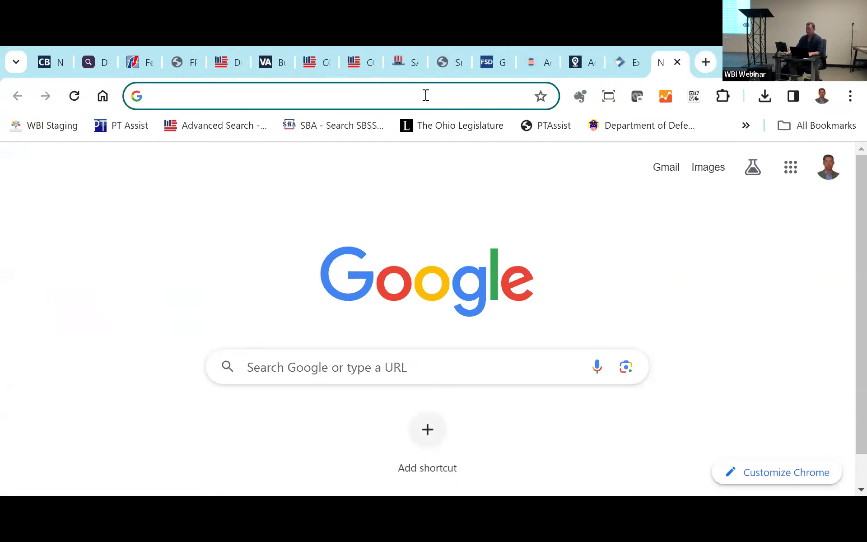
Search Google for 'veterans affairs OIT Modernization', correcting a typo along the way
{"action": "left_click", "coordinate": [426, 92]}
{"action": "type", "text": "vert"}
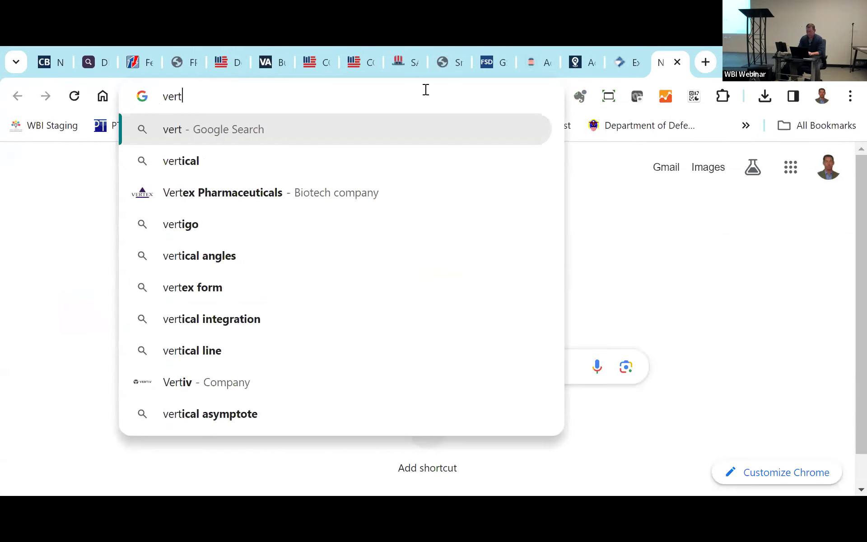
{"action": "type", "text": "ans"}
{"action": "key", "text": "BackSpace"}
{"action": "key", "text": "BackSpace"}
{"action": "key", "text": "BackSpace"}
{"action": "key", "text": "BackSpace"}
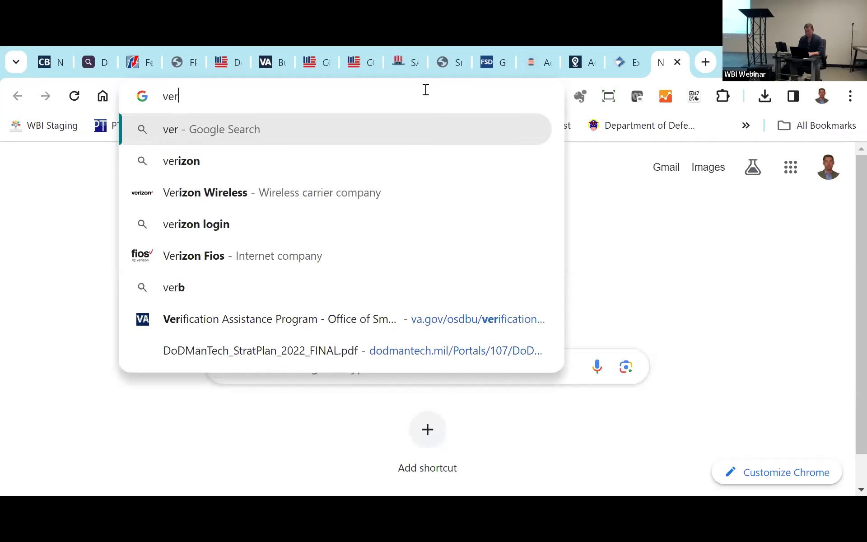
{"action": "type", "text": "e"}
{"action": "key", "text": "BackSpace"}
{"action": "key", "text": "BackSpace"}
{"action": "type", "text": "terans "}
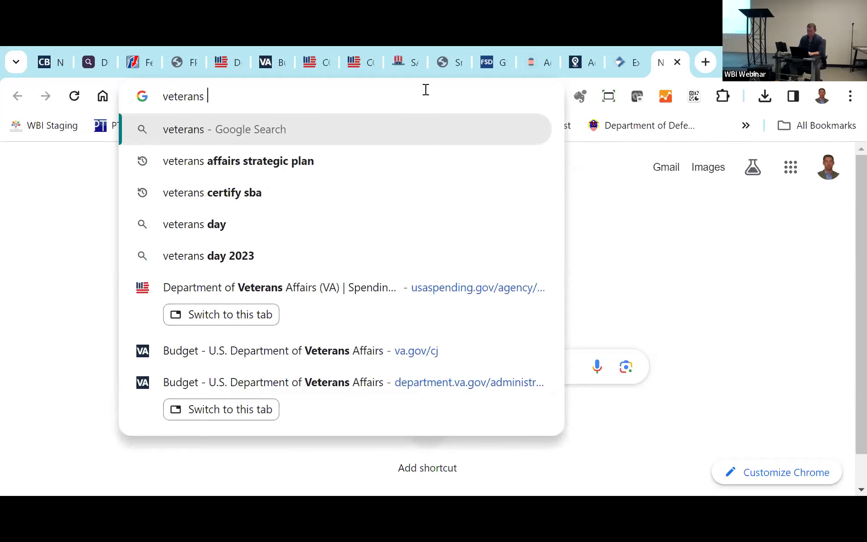
{"action": "type", "text": "affiars O"}
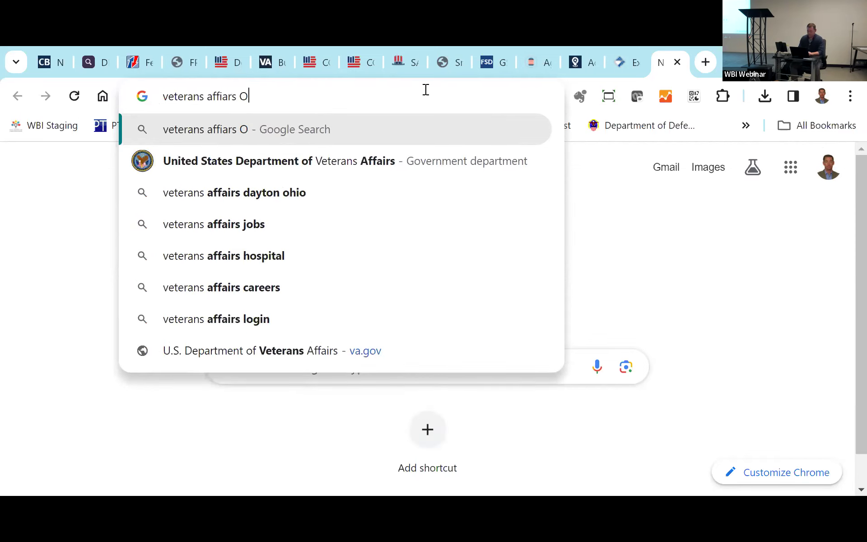
{"action": "type", "text": "IT Modernization"}
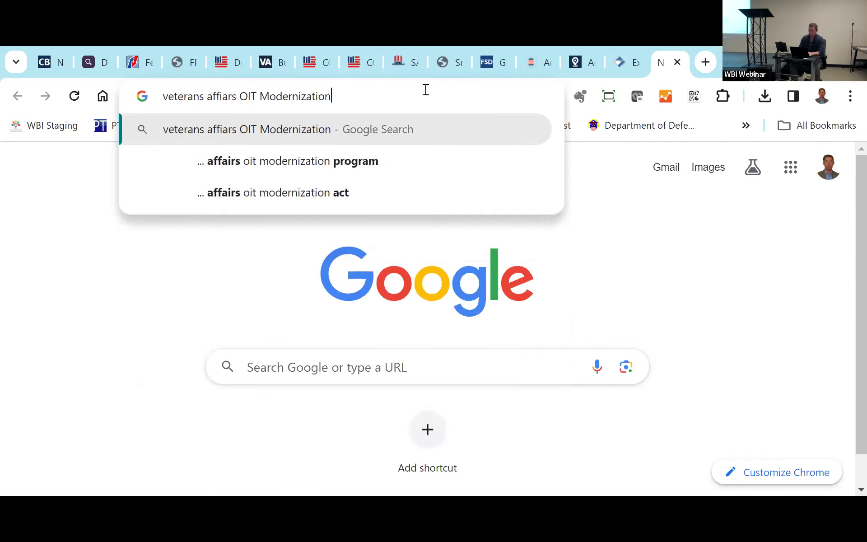
{"action": "key", "text": "Return"}
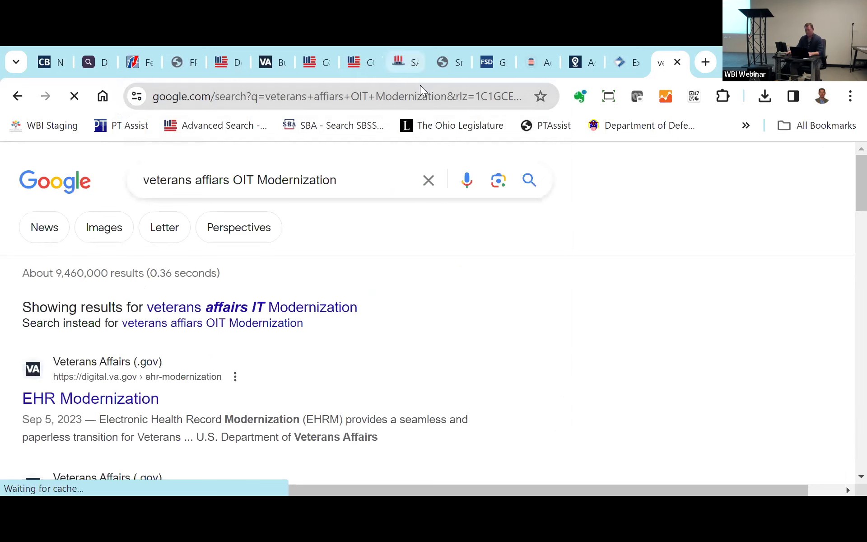
Replace 'Modernization' with 'Office' in the query and rerun the search
{"action": "scroll", "coordinate": [280, 381], "scroll_direction": "down", "scroll_amount": 2}
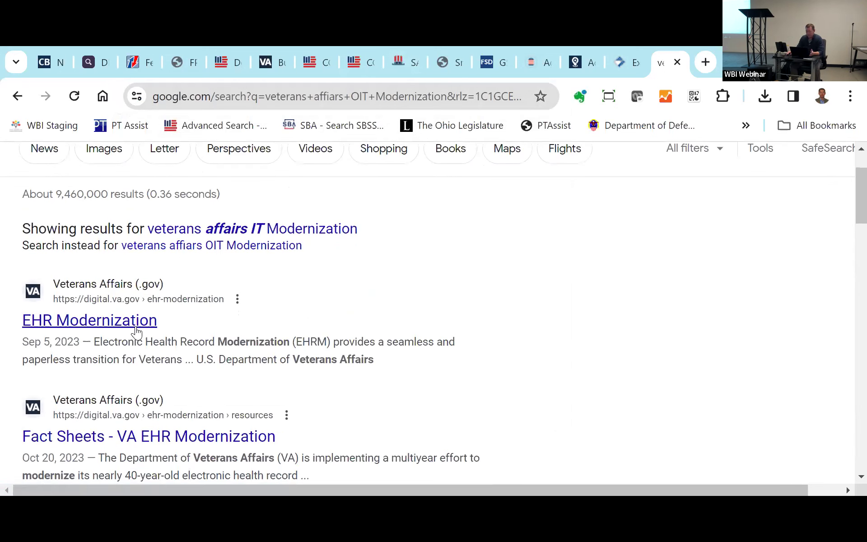
{"action": "scroll", "coordinate": [212, 317], "scroll_direction": "down", "scroll_amount": 2}
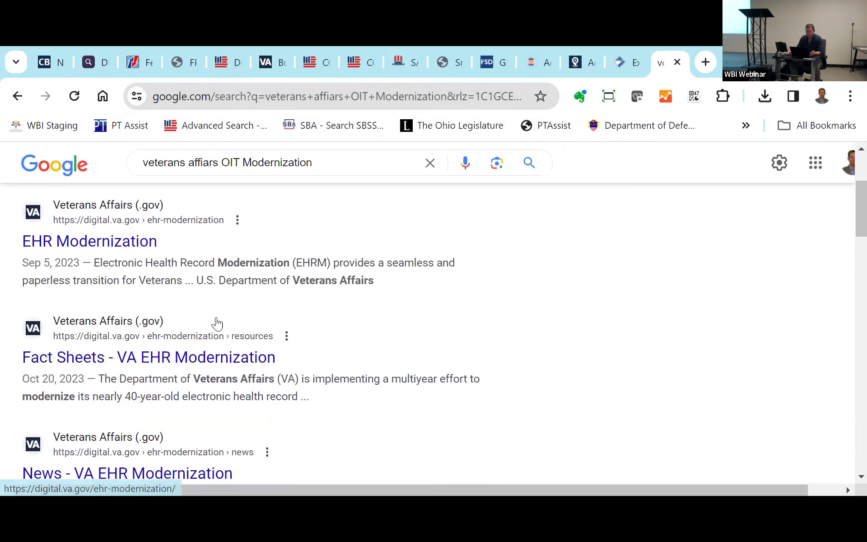
{"action": "scroll", "coordinate": [217, 323], "scroll_direction": "down", "scroll_amount": 10}
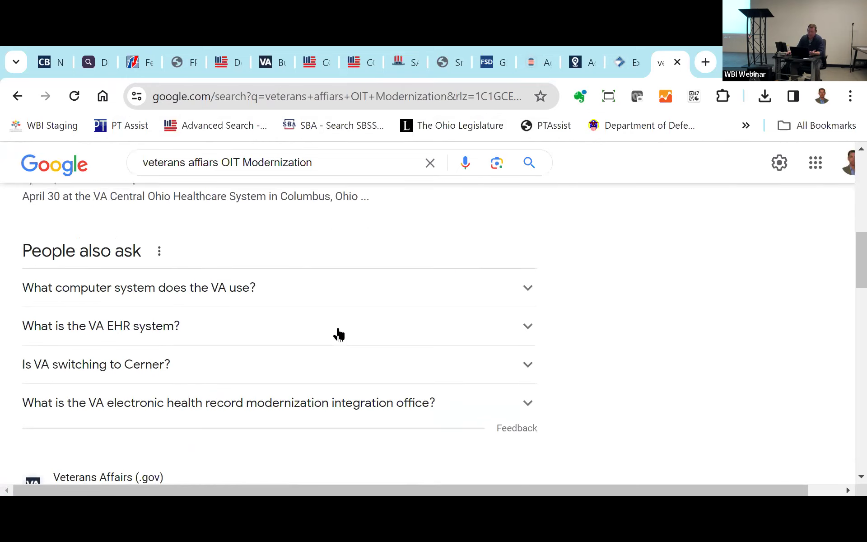
{"action": "scroll", "coordinate": [273, 325], "scroll_direction": "up", "scroll_amount": 15}
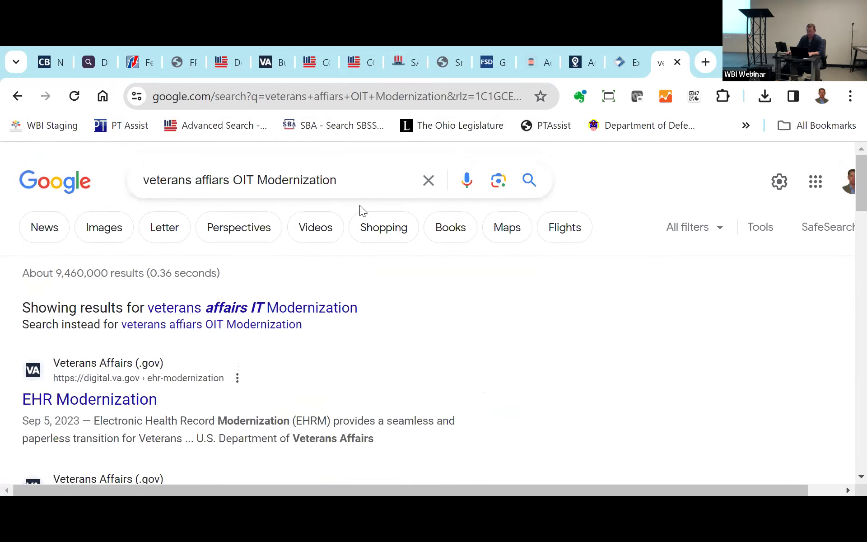
{"action": "left_click_drag", "start_coordinate": [355, 186], "coordinate": [258, 180]}
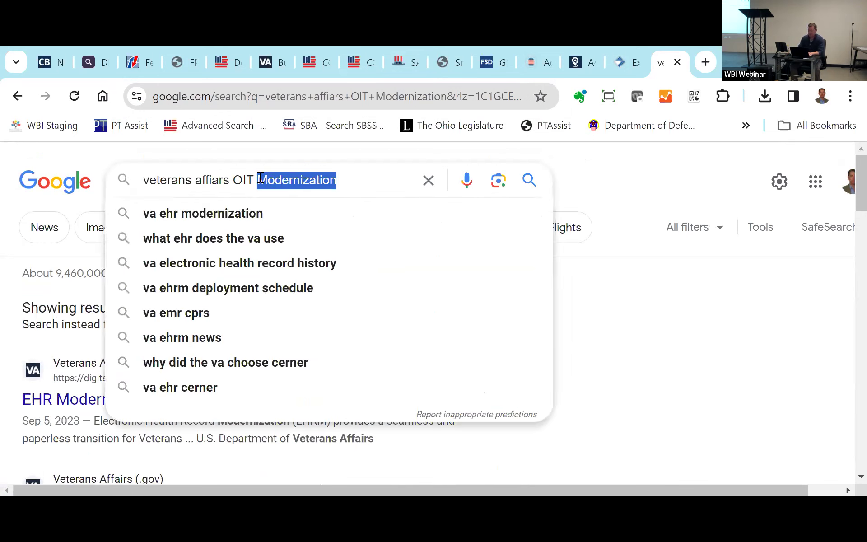
{"action": "type", "text": "Dffice"}
{"action": "key", "text": "Return"}
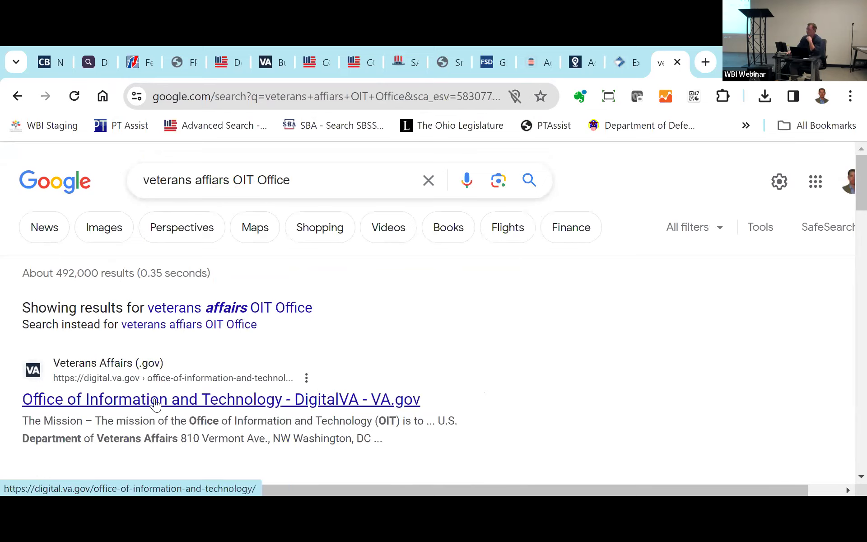
Review DigitalVA's Office of Information and Technology page, then close that tab
{"action": "left_click", "coordinate": [188, 395]}
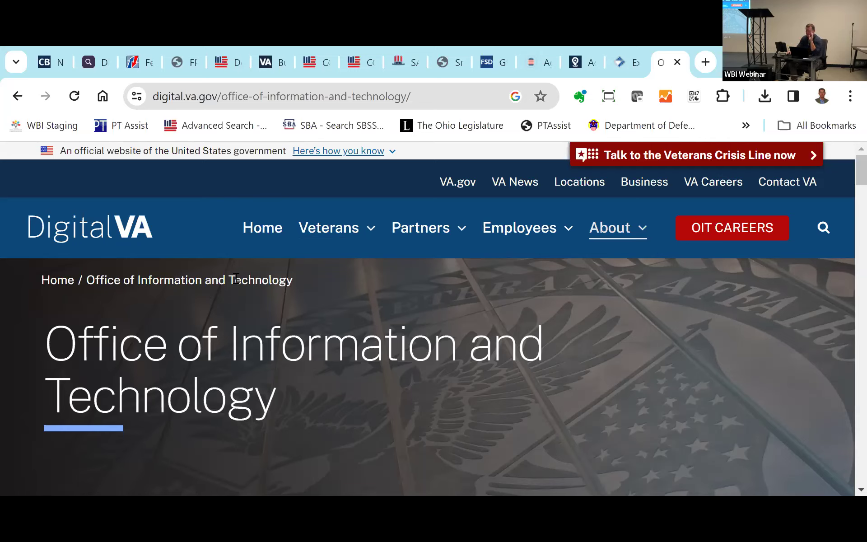
{"action": "left_click", "coordinate": [678, 66]}
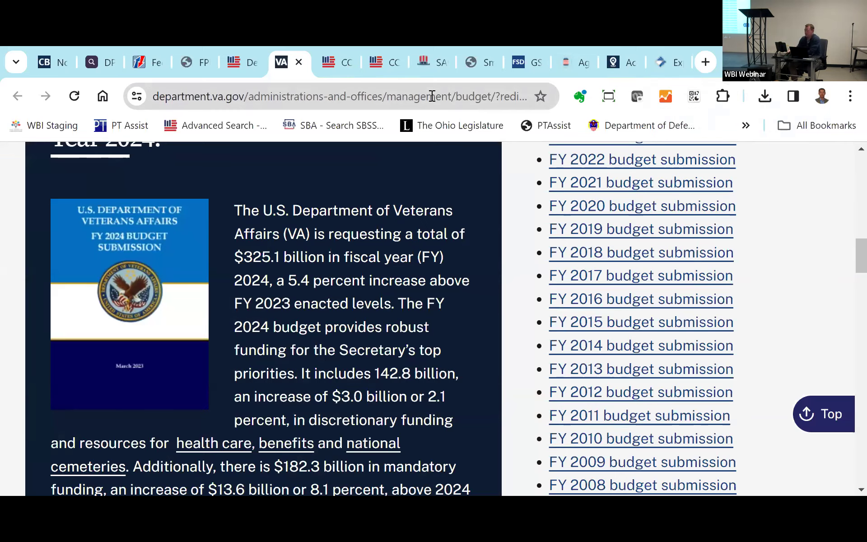
On the Expiring Contracts page, strip the Resources/Expiring-Contracts path to load the site's home page
{"action": "left_click", "coordinate": [669, 63]}
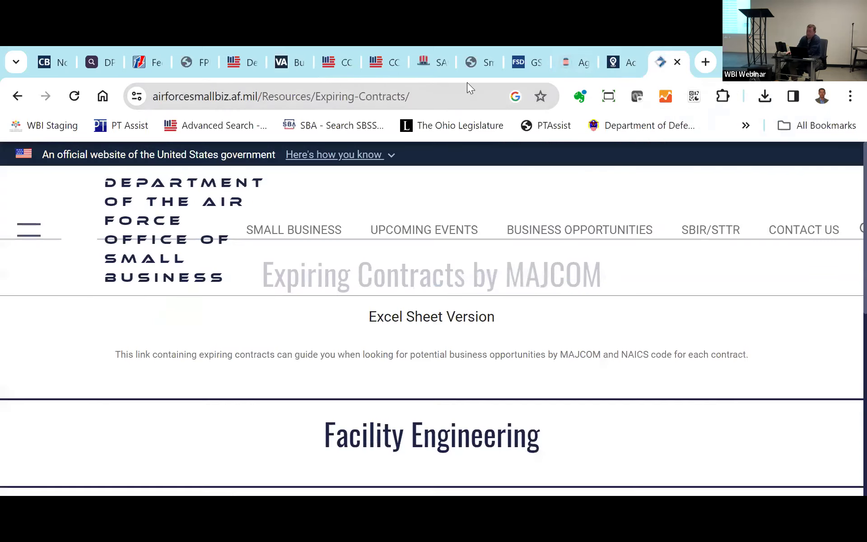
{"action": "left_click", "coordinate": [419, 94]}
{"action": "left_click_drag", "start_coordinate": [474, 96], "coordinate": [320, 101]}
{"action": "key", "text": "BackSpace"}
{"action": "key", "text": "Return"}
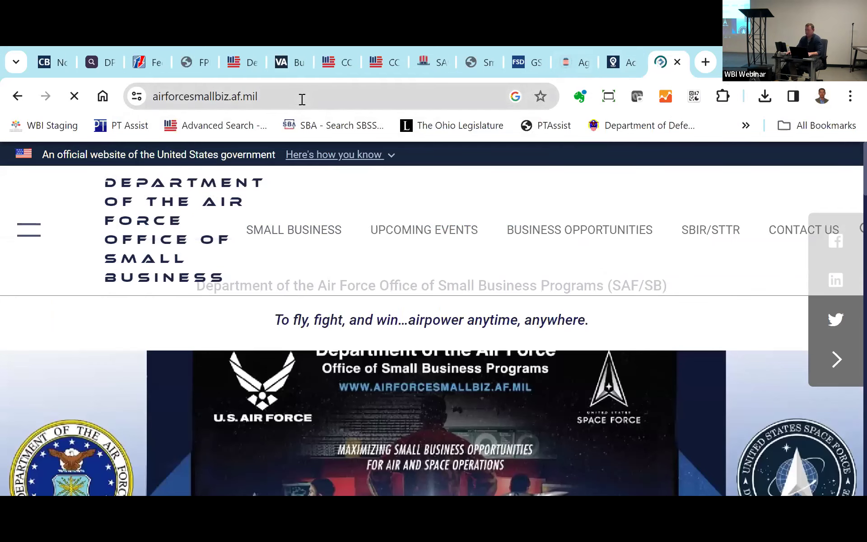
Search for 'afmc small business' from the address bar
{"action": "left_click", "coordinate": [394, 95]}
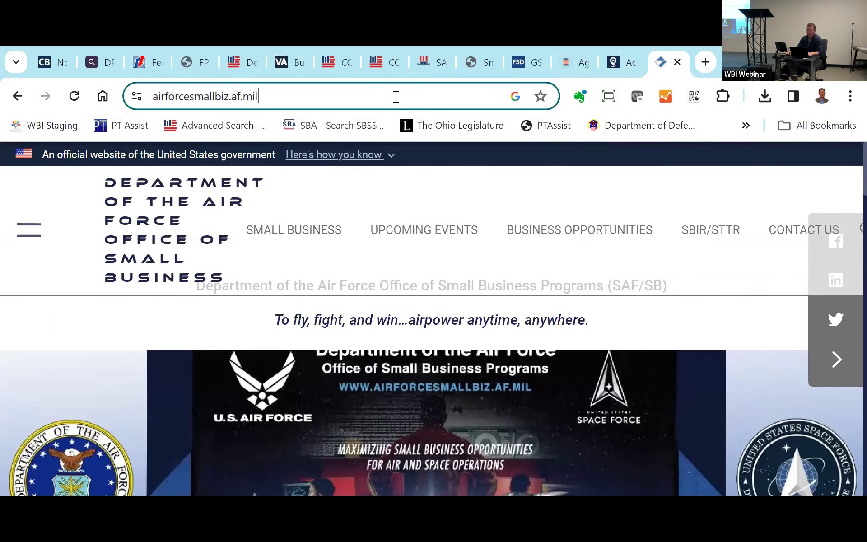
{"action": "type", "text": "afm"}
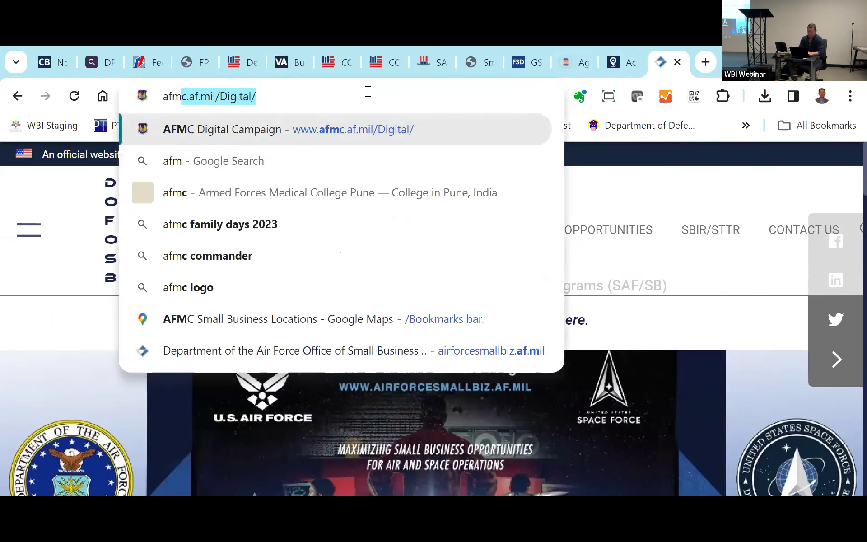
{"action": "type", "text": "c sm"}
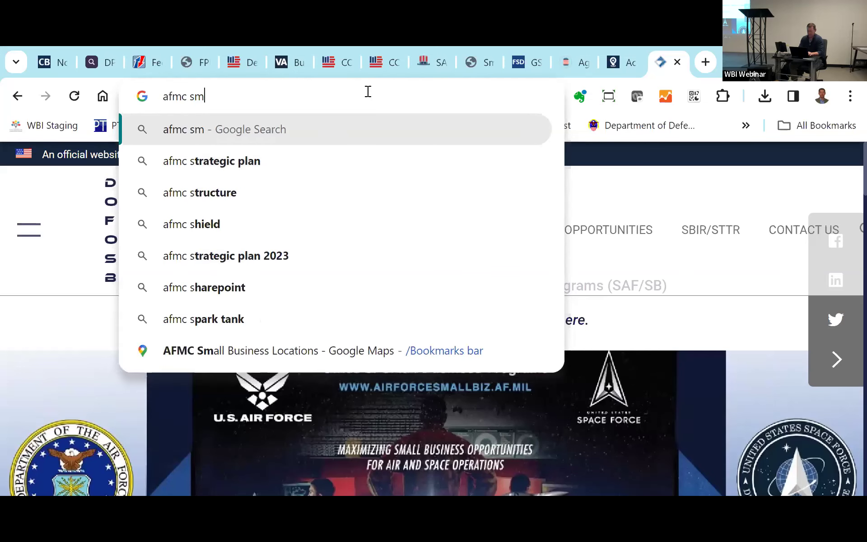
{"action": "type", "text": "all business"}
{"action": "key", "text": "Return"}
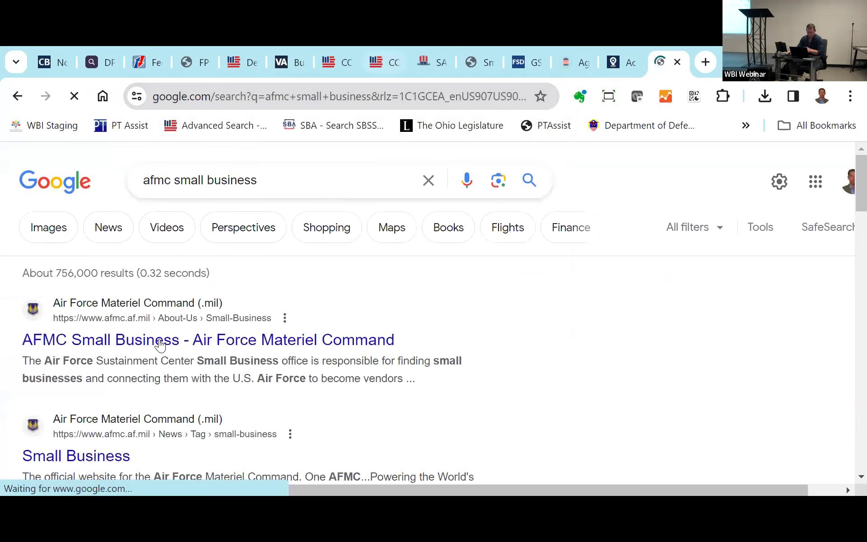
Open the 'AFMC Small Business - Air Force Materiel Command' result and read through the six centers and specialist locator
{"action": "left_click", "coordinate": [164, 345]}
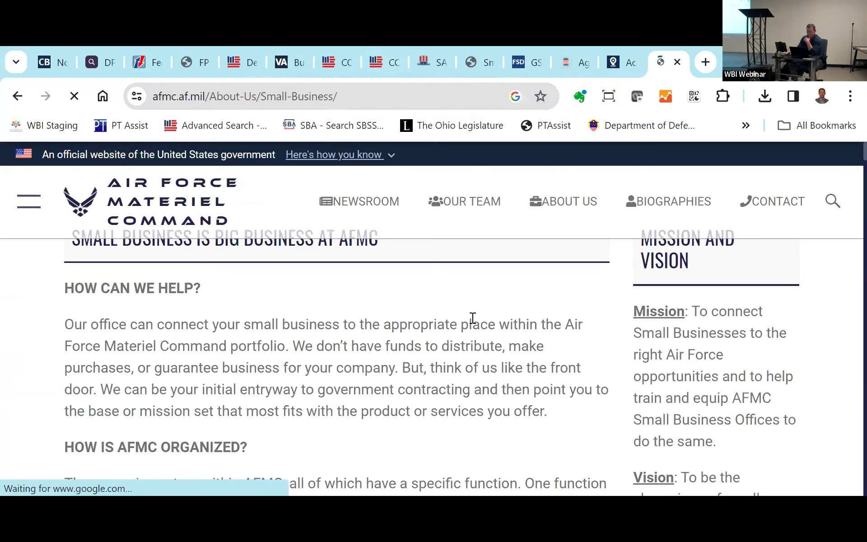
{"action": "scroll", "coordinate": [444, 298], "scroll_direction": "down", "scroll_amount": 5}
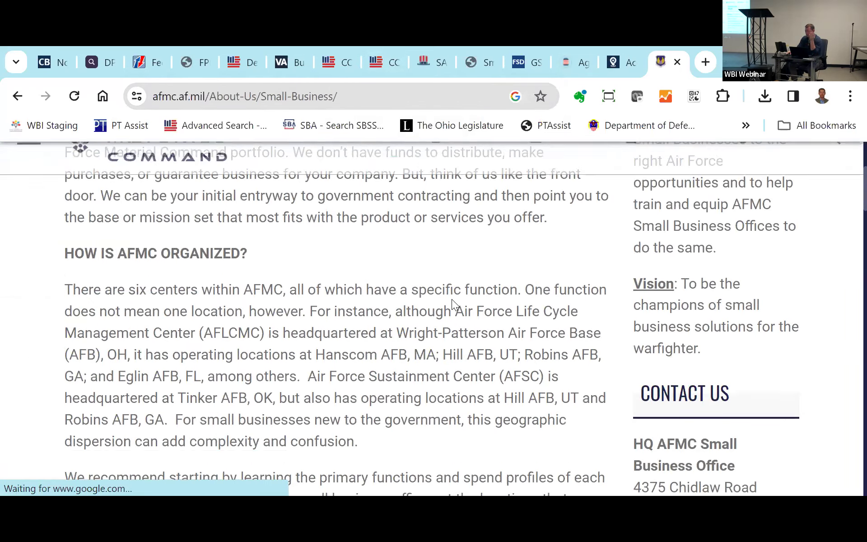
{"action": "scroll", "coordinate": [454, 300], "scroll_direction": "up", "scroll_amount": 3}
{"action": "scroll", "coordinate": [595, 296], "scroll_direction": "down", "scroll_amount": 5}
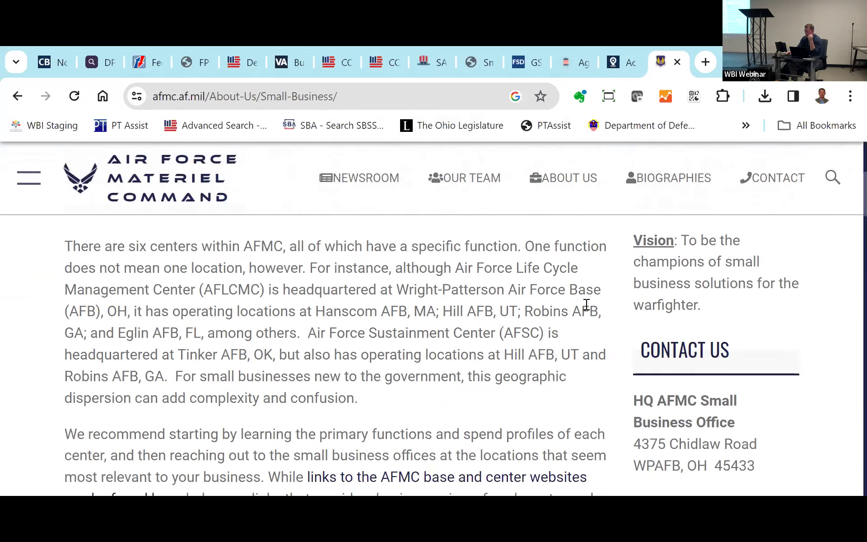
{"action": "scroll", "coordinate": [679, 334], "scroll_direction": "down", "scroll_amount": 2}
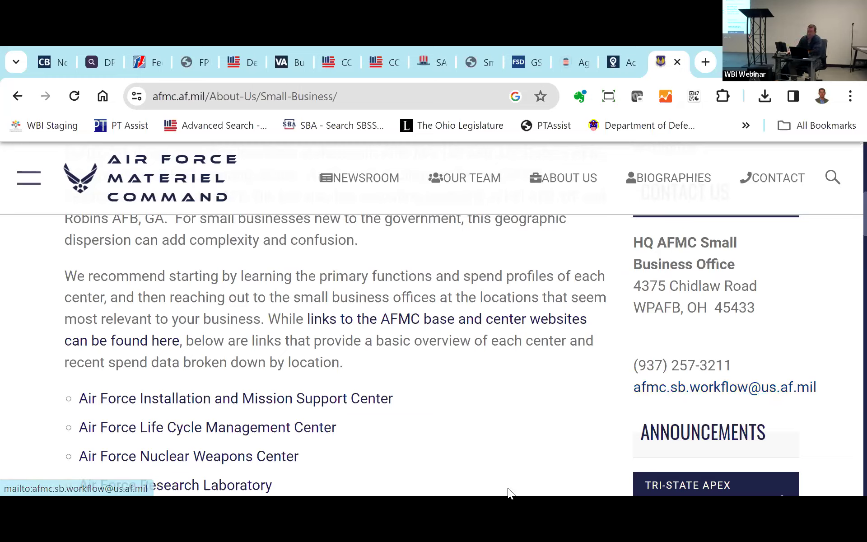
{"action": "scroll", "coordinate": [276, 387], "scroll_direction": "down", "scroll_amount": 2}
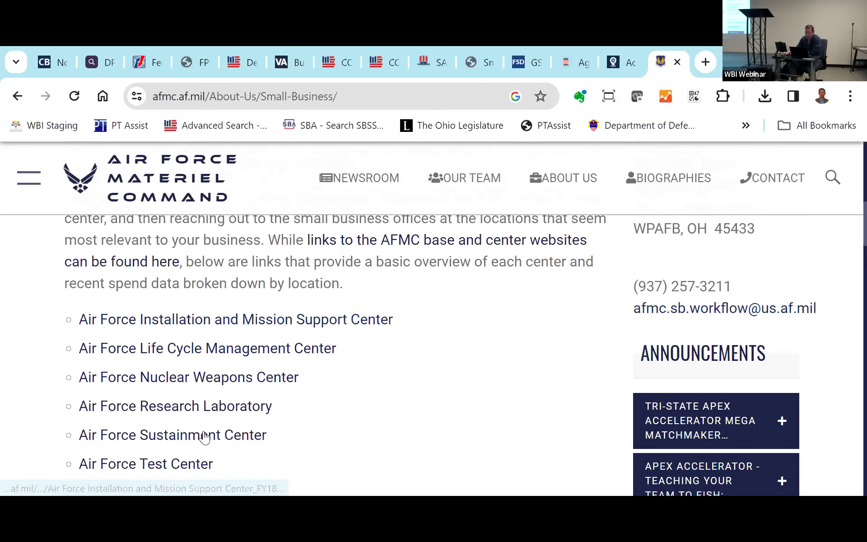
{"action": "scroll", "coordinate": [422, 312], "scroll_direction": "down", "scroll_amount": 6}
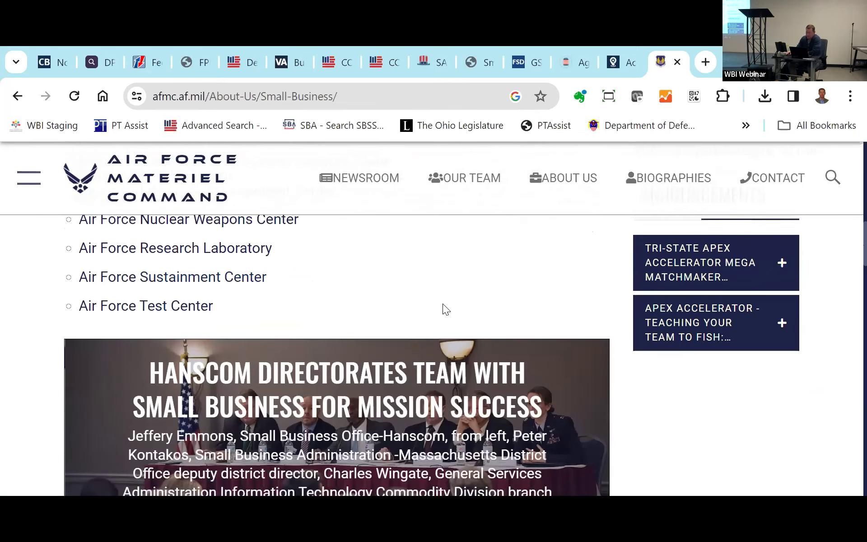
{"action": "scroll", "coordinate": [298, 334], "scroll_direction": "down", "scroll_amount": 1}
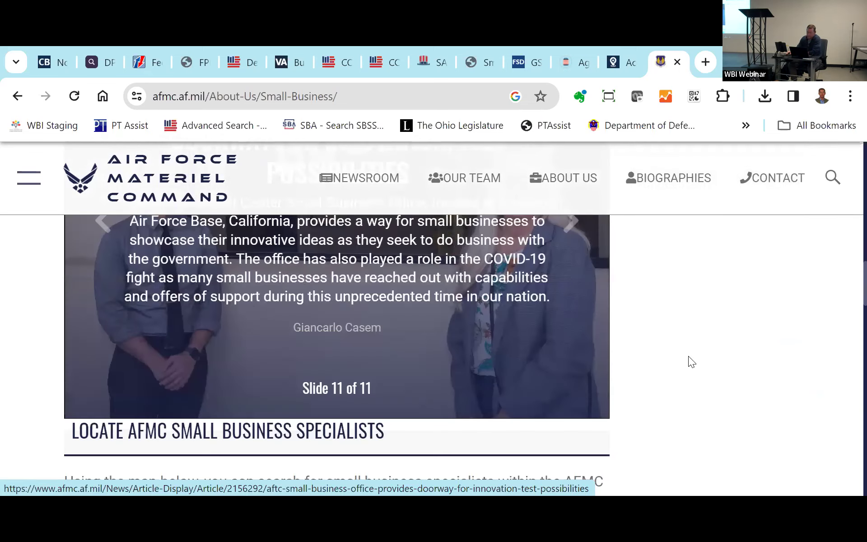
{"action": "scroll", "coordinate": [542, 316], "scroll_direction": "down", "scroll_amount": 4}
{"action": "scroll", "coordinate": [316, 312], "scroll_direction": "down", "scroll_amount": 5}
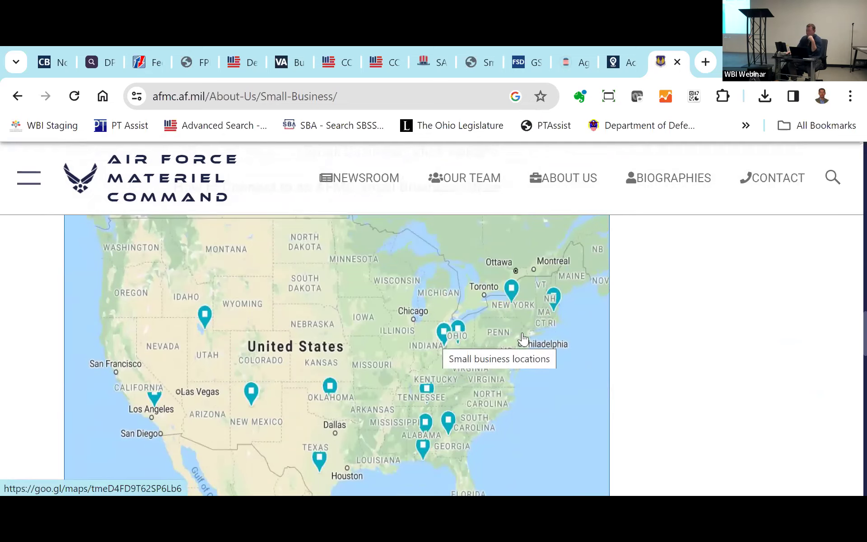
{"action": "scroll", "coordinate": [725, 360], "scroll_direction": "down", "scroll_amount": 5}
{"action": "scroll", "coordinate": [716, 355], "scroll_direction": "down", "scroll_amount": 3}
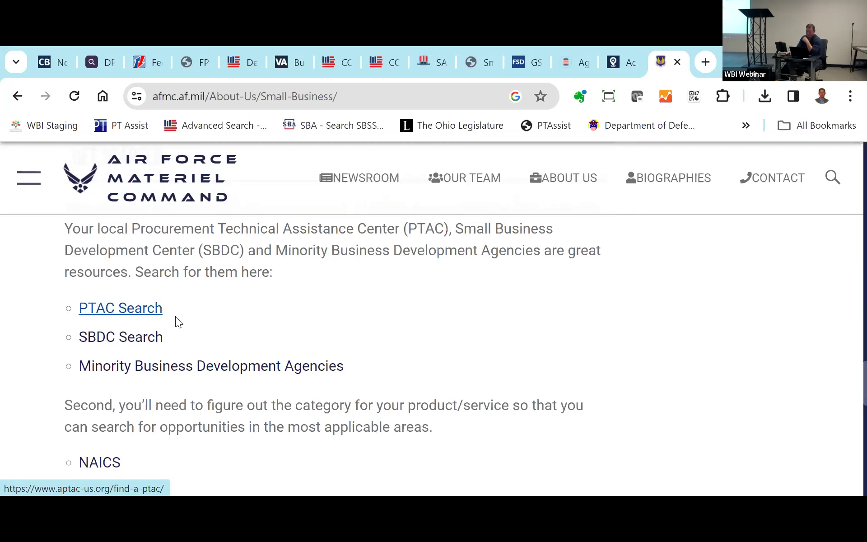
{"action": "scroll", "coordinate": [264, 325], "scroll_direction": "down", "scroll_amount": 1}
{"action": "scroll", "coordinate": [368, 317], "scroll_direction": "down", "scroll_amount": 3}
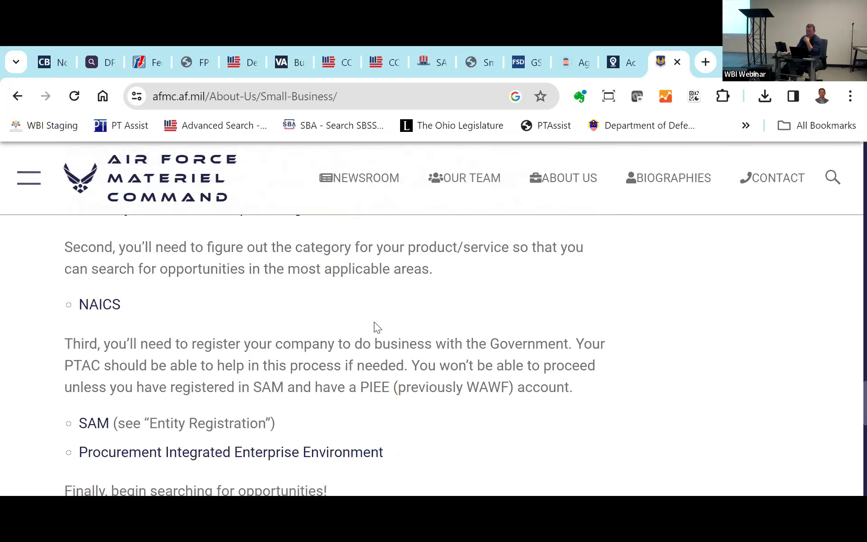
{"action": "scroll", "coordinate": [435, 327], "scroll_direction": "down", "scroll_amount": 2}
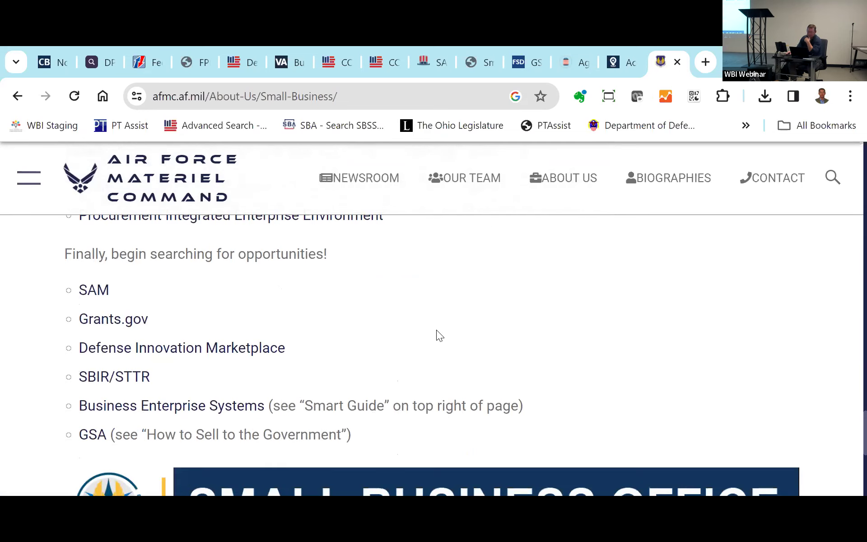
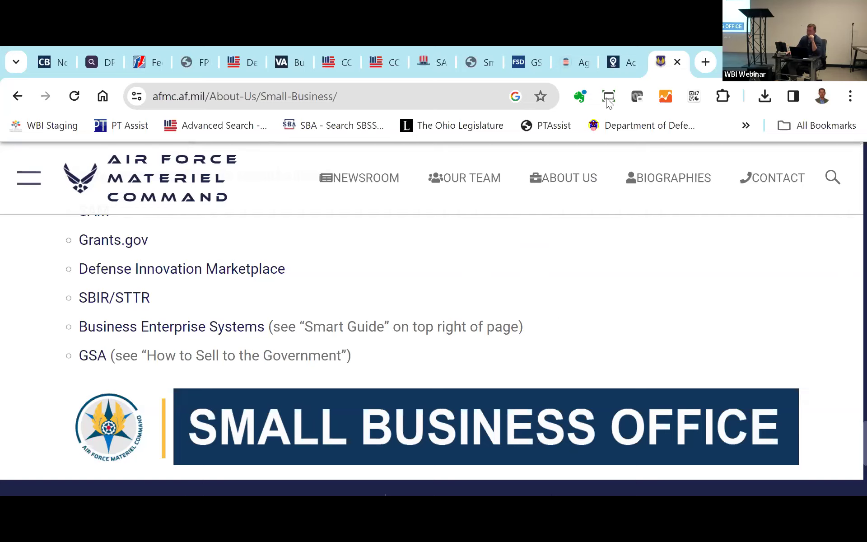
Open a new blank Chrome tab showing the Google start page
{"action": "left_click", "coordinate": [706, 62]}
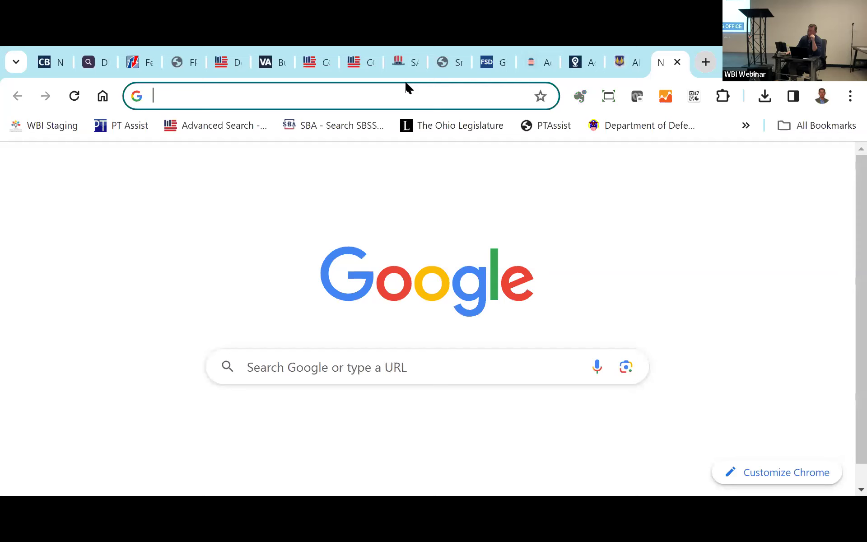
Search Google for 'govcon chamber'
{"action": "left_click", "coordinate": [378, 87]}
{"action": "type", "text": "g"}
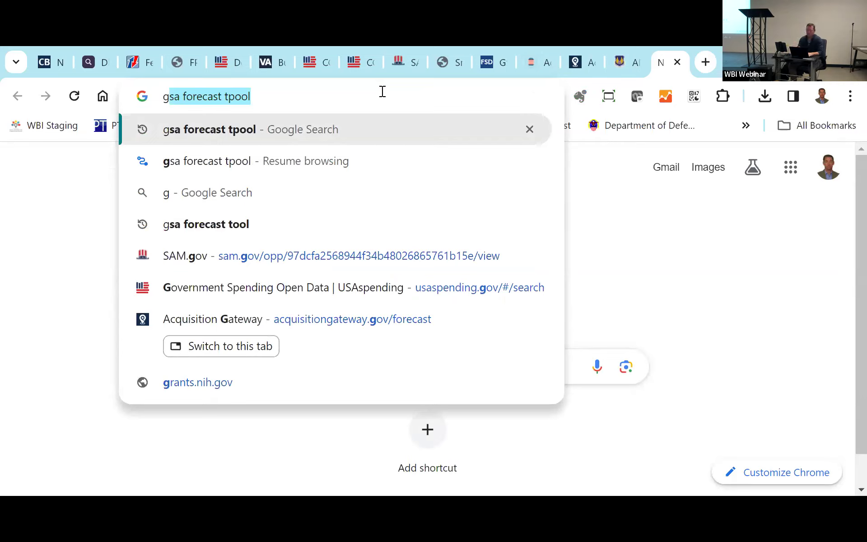
{"action": "key", "text": "BackSpace"}
{"action": "key", "text": "BackSpace"}
{"action": "type", "text": "govcon chamber"}
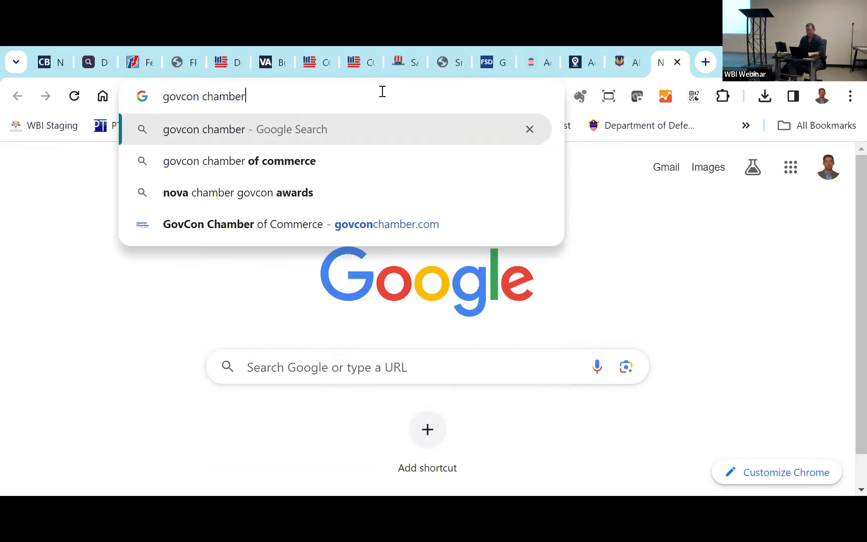
{"action": "key", "text": "Return"}
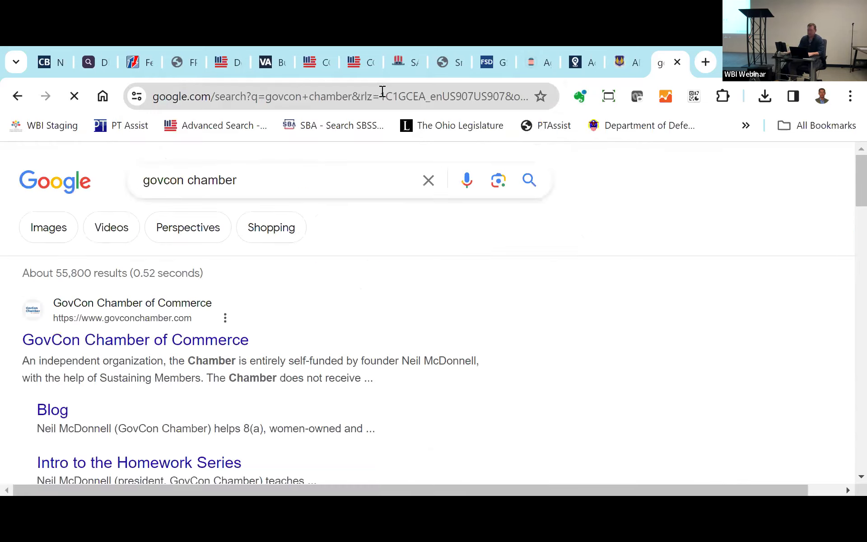
Open the GovCon Chamber of Commerce site and go to Resources > Directory: SB Specialists
{"action": "left_click", "coordinate": [149, 342]}
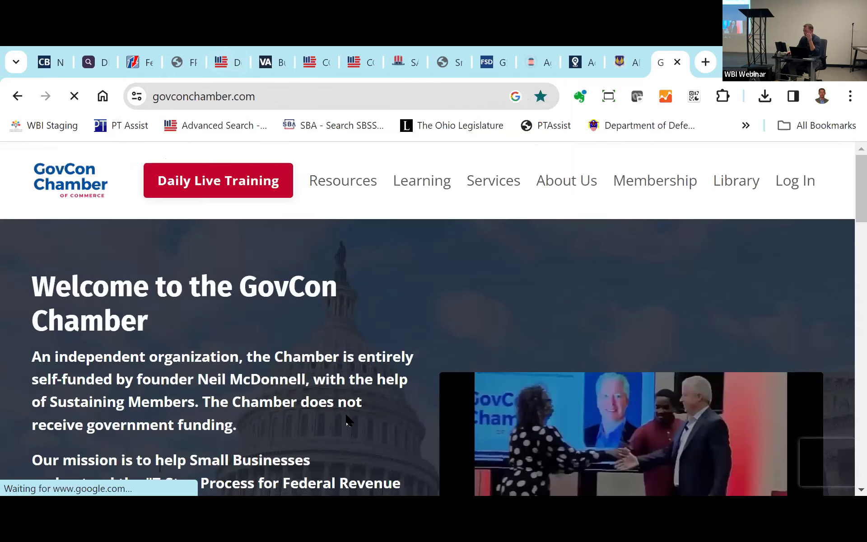
{"action": "scroll", "coordinate": [361, 344], "scroll_direction": "down", "scroll_amount": 5}
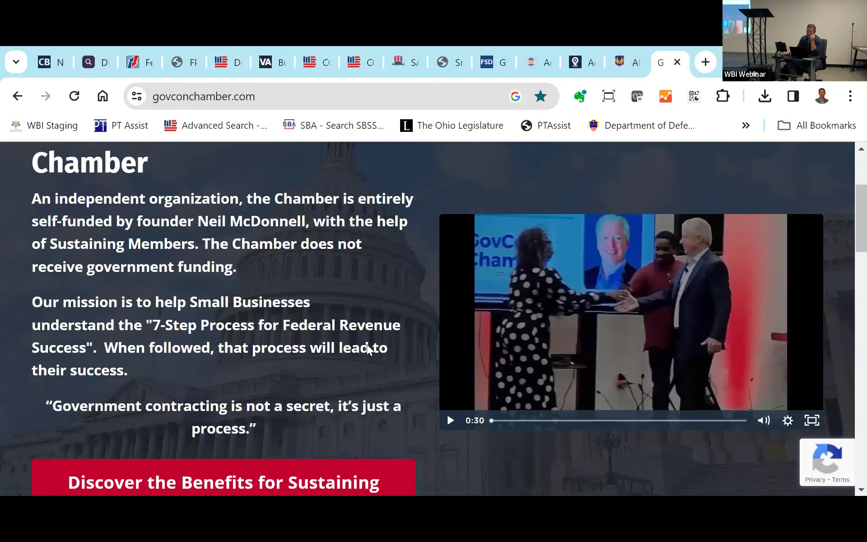
{"action": "scroll", "coordinate": [286, 388], "scroll_direction": "up", "scroll_amount": 5}
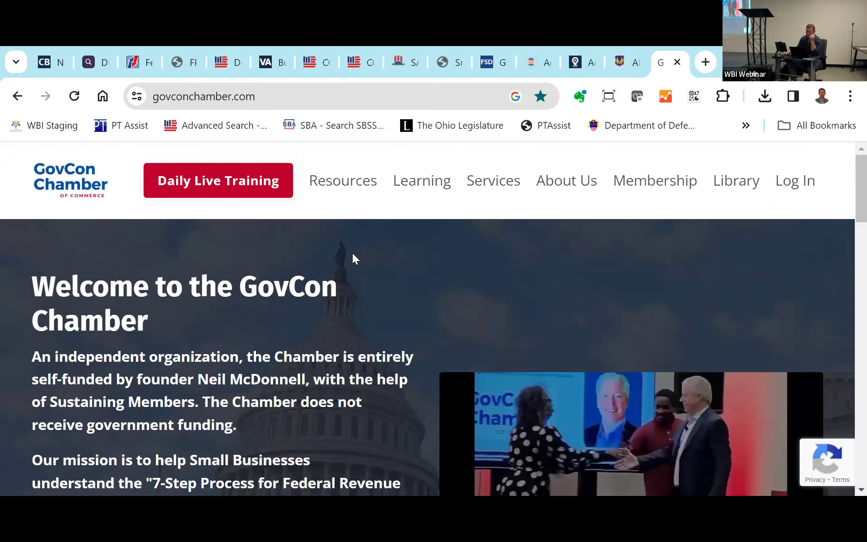
{"action": "mouse_move", "coordinate": [352, 189]}
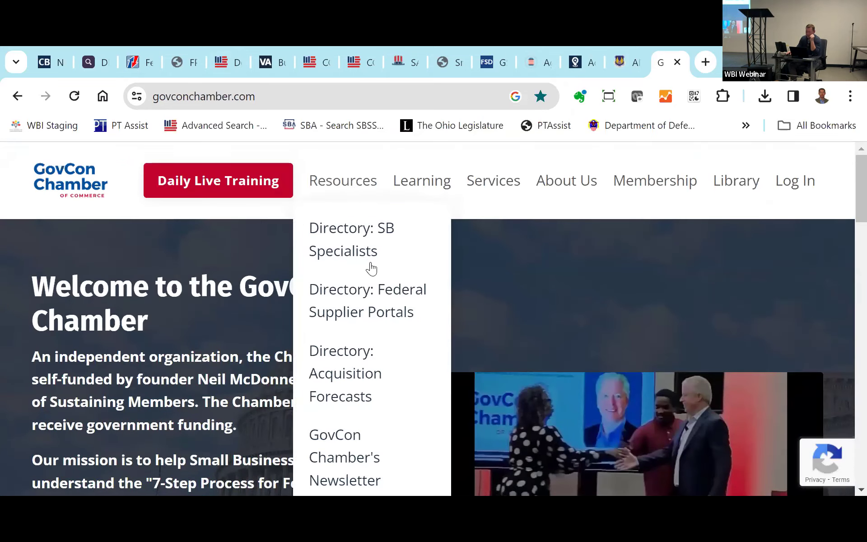
{"action": "left_click", "coordinate": [355, 243]}
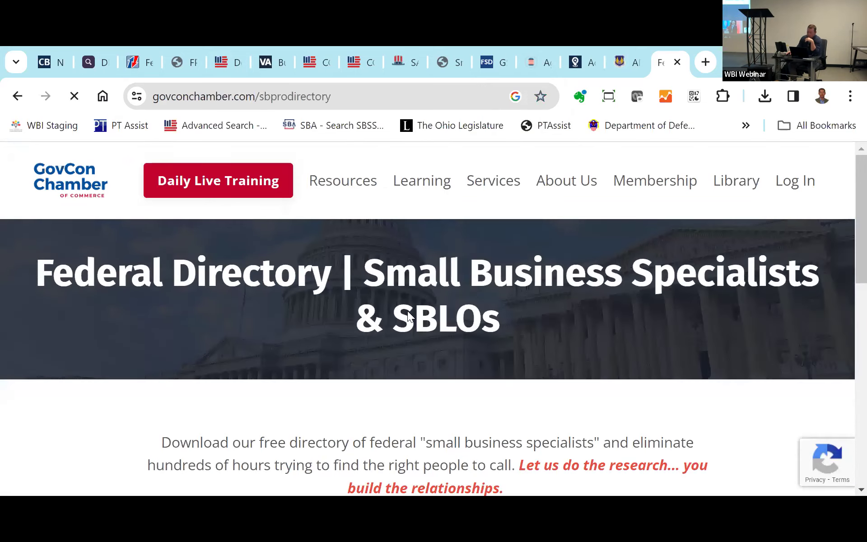
Scroll to the free directory sign-up form, then switch to the directory PDF in Acrobat
{"action": "scroll", "coordinate": [354, 306], "scroll_direction": "down", "scroll_amount": 3}
{"action": "scroll", "coordinate": [351, 309], "scroll_direction": "down", "scroll_amount": 4}
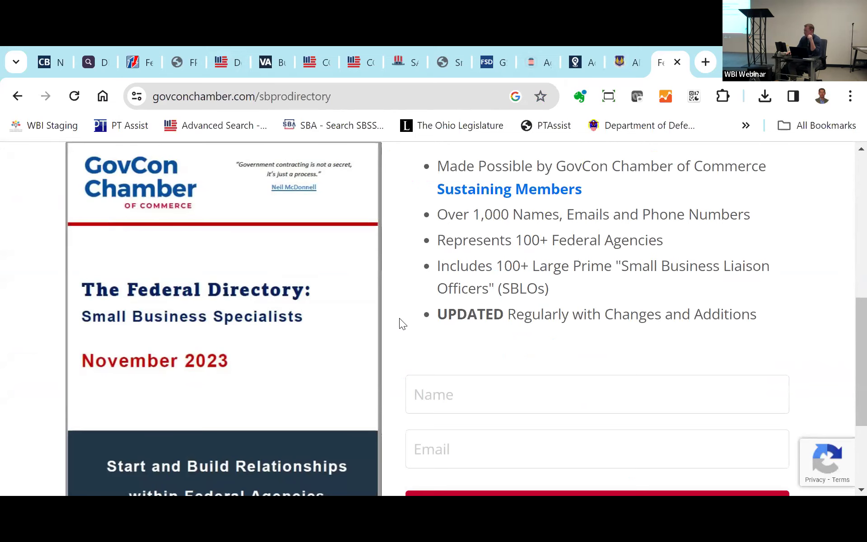
{"action": "scroll", "coordinate": [403, 320], "scroll_direction": "down", "scroll_amount": 2}
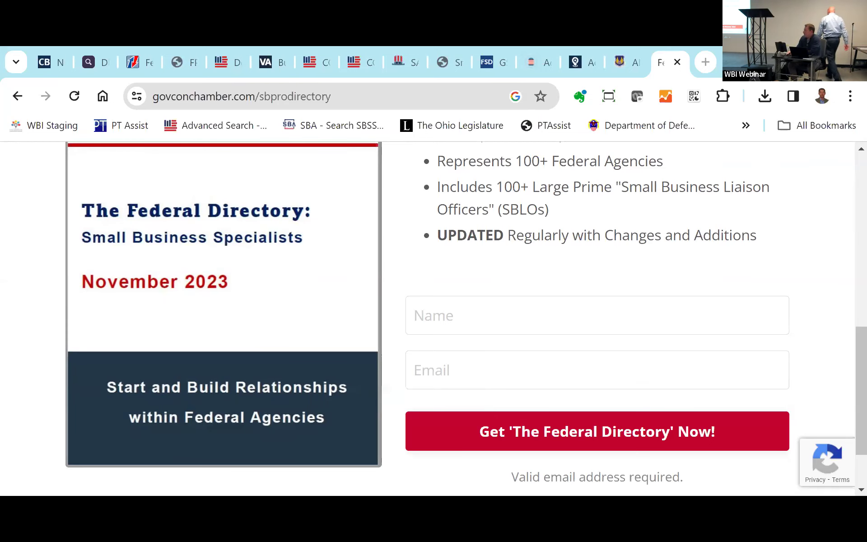
{"action": "key", "text": "alt+Tab"}
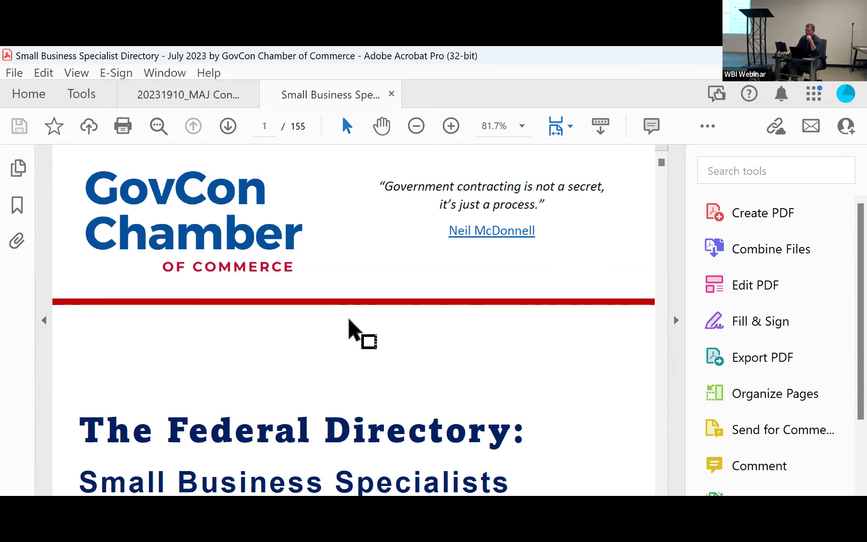
Scroll from the cover through pages 2–3 to the Department of the Air Force (USAF) contents entries
{"action": "scroll", "coordinate": [351, 325], "scroll_direction": "down", "scroll_amount": 3}
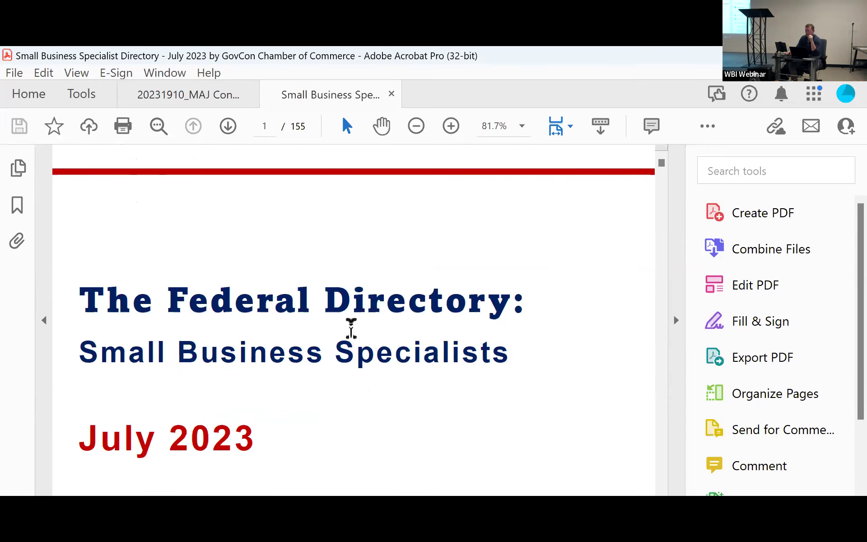
{"action": "scroll", "coordinate": [351, 328], "scroll_direction": "down", "scroll_amount": 14}
{"action": "scroll", "coordinate": [348, 328], "scroll_direction": "down", "scroll_amount": 14}
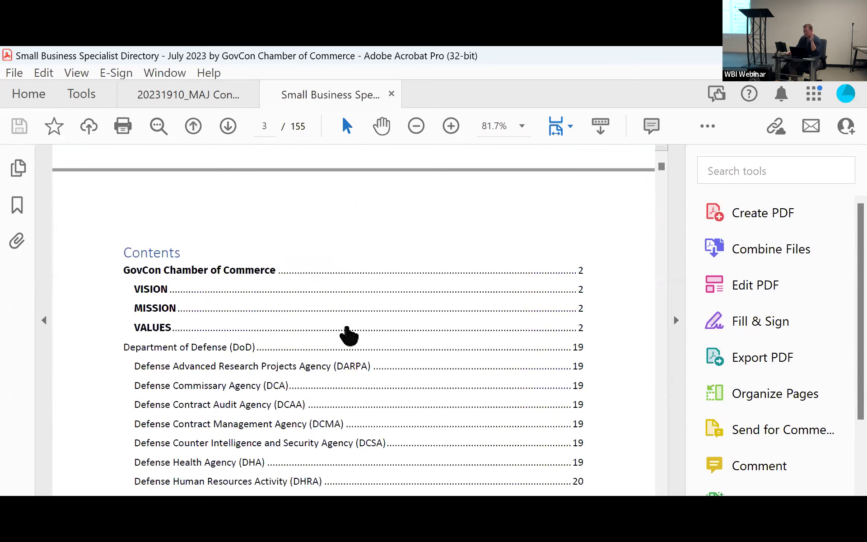
{"action": "scroll", "coordinate": [348, 335], "scroll_direction": "down", "scroll_amount": 2}
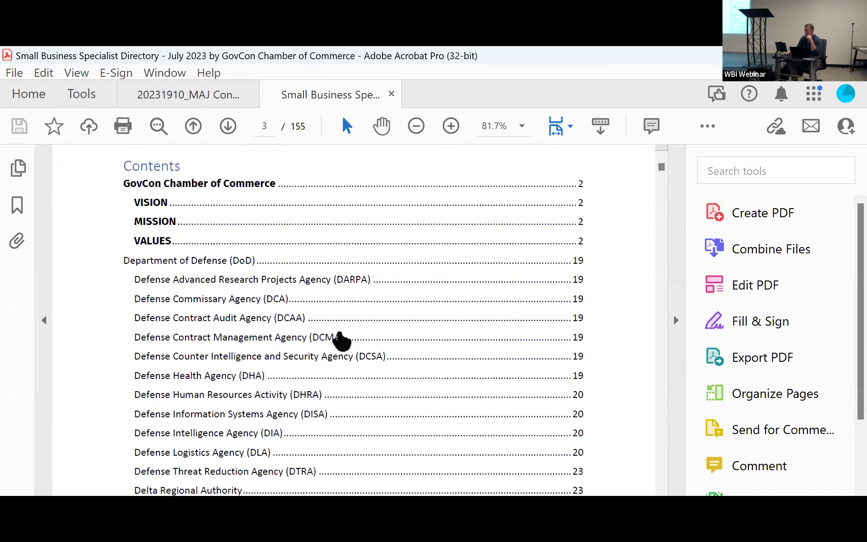
{"action": "scroll", "coordinate": [116, 291], "scroll_direction": "down", "scroll_amount": 2}
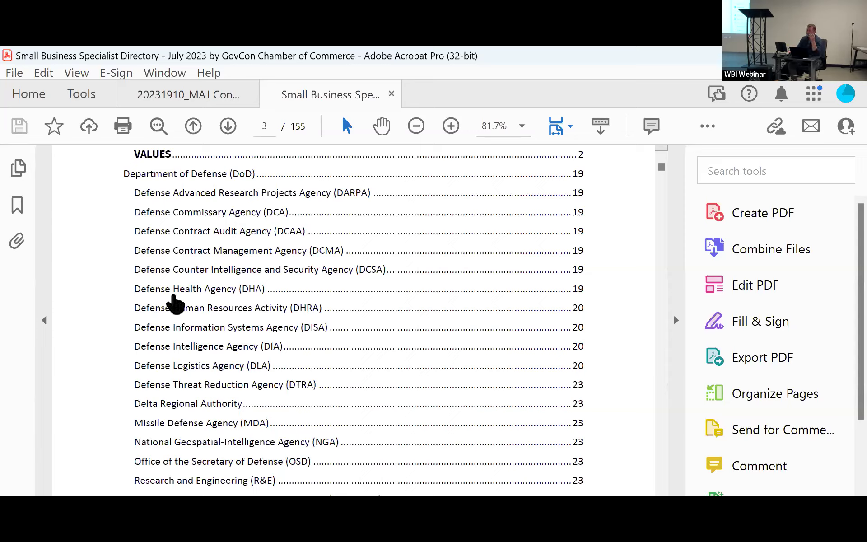
{"action": "scroll", "coordinate": [252, 262], "scroll_direction": "down", "scroll_amount": 1}
{"action": "scroll", "coordinate": [252, 262], "scroll_direction": "down", "scroll_amount": 8}
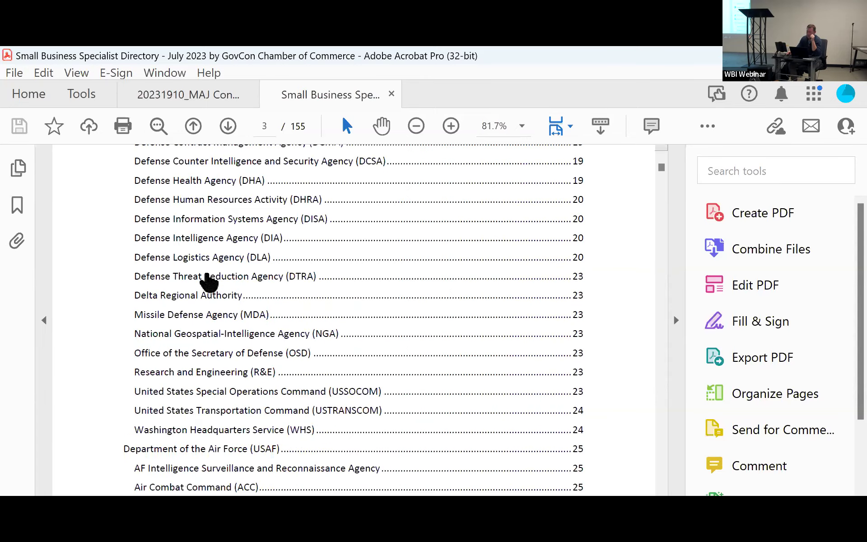
{"action": "scroll", "coordinate": [168, 292], "scroll_direction": "down", "scroll_amount": 2}
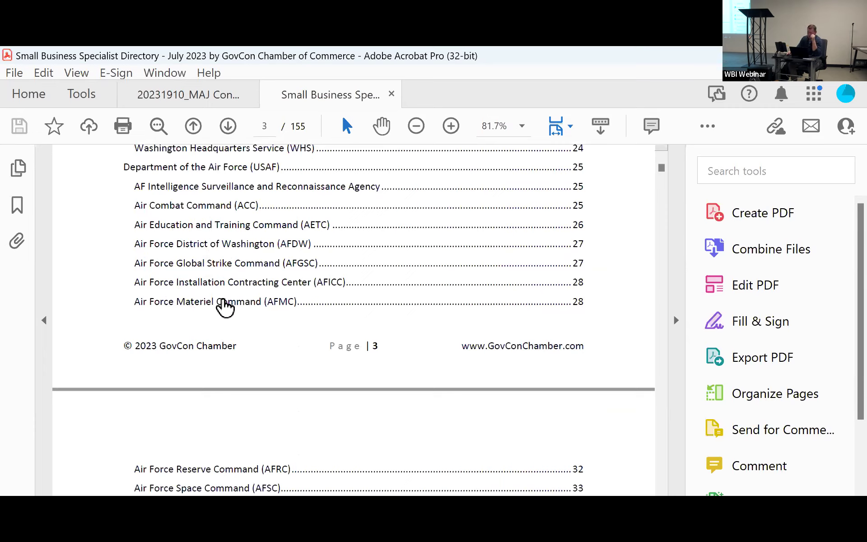
Jump to the Air Force Materiel Command (AFMC) contacts from the contents
{"action": "left_click", "coordinate": [225, 303]}
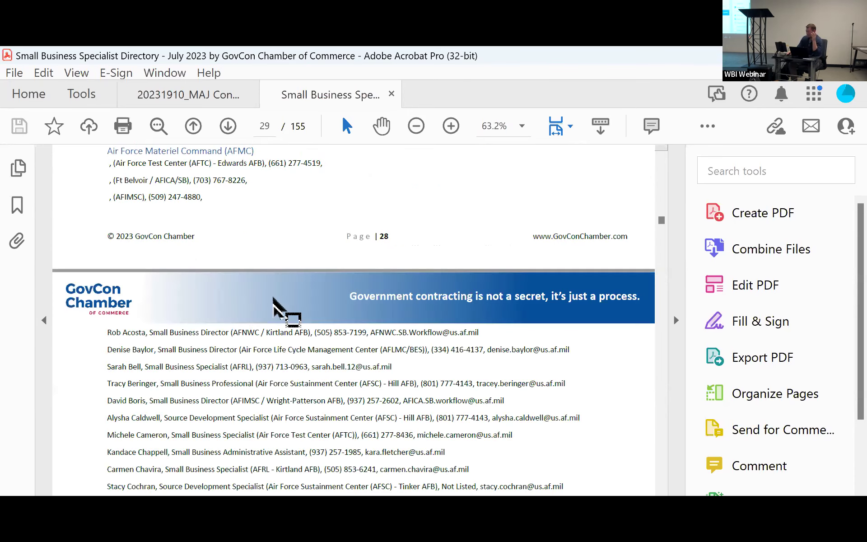
{"action": "scroll", "coordinate": [233, 310], "scroll_direction": "down", "scroll_amount": 1}
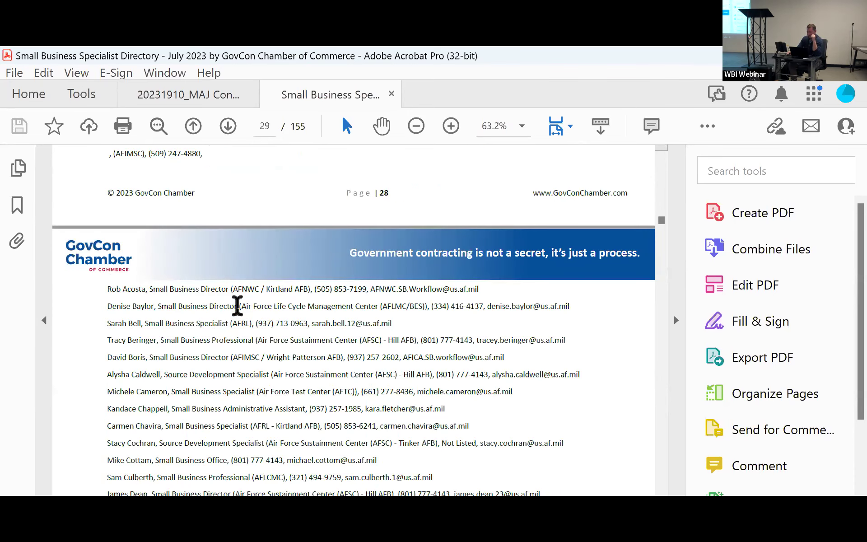
{"action": "scroll", "coordinate": [238, 309], "scroll_direction": "down", "scroll_amount": 1}
{"action": "scroll", "coordinate": [240, 309], "scroll_direction": "down", "scroll_amount": 2}
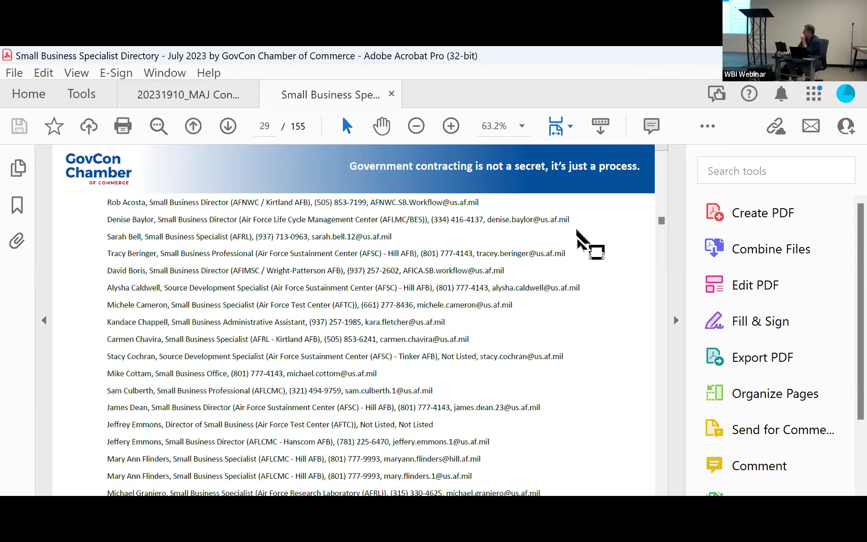
Scroll through page 29's Air Force specialist contacts onto page 30
{"action": "scroll", "coordinate": [577, 231], "scroll_direction": "down", "scroll_amount": 3}
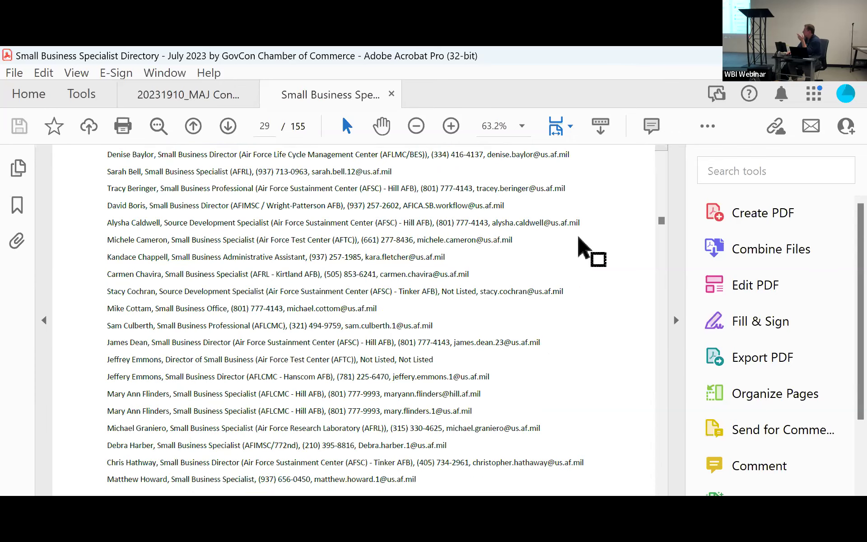
{"action": "scroll", "coordinate": [577, 237], "scroll_direction": "down", "scroll_amount": 2}
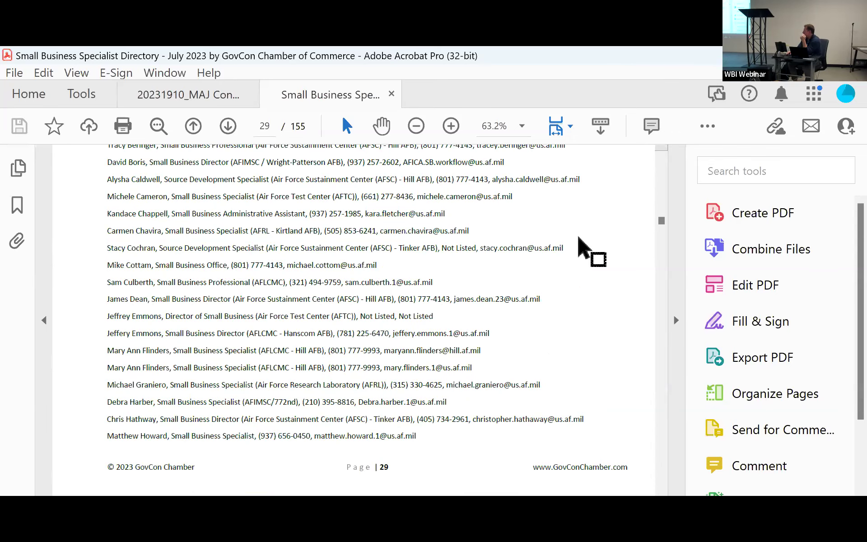
{"action": "scroll", "coordinate": [579, 242], "scroll_direction": "down", "scroll_amount": 1}
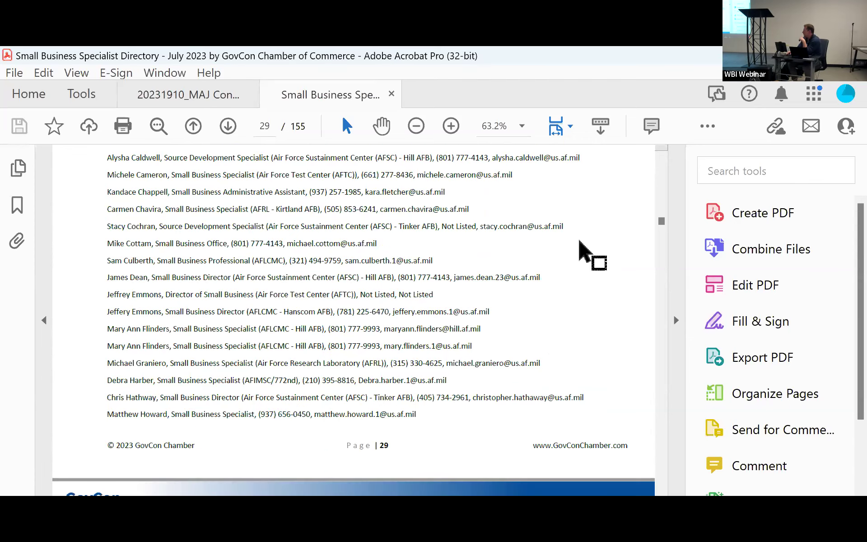
{"action": "scroll", "coordinate": [580, 243], "scroll_direction": "down", "scroll_amount": 1}
{"action": "scroll", "coordinate": [579, 242], "scroll_direction": "down", "scroll_amount": 1}
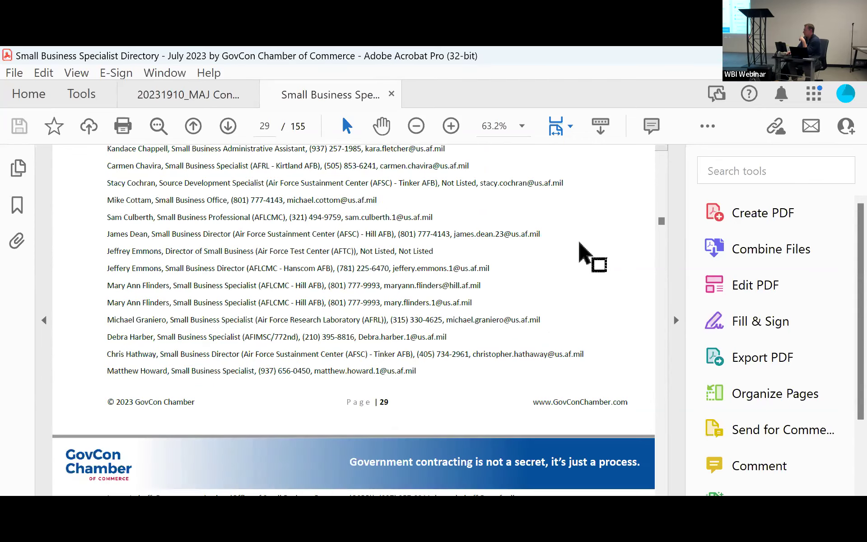
{"action": "scroll", "coordinate": [579, 243], "scroll_direction": "down", "scroll_amount": 2}
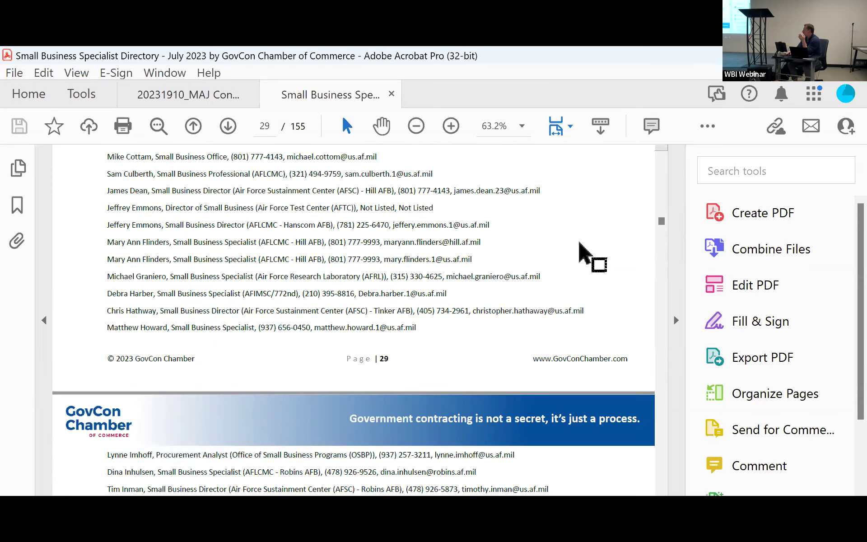
{"action": "scroll", "coordinate": [580, 246], "scroll_direction": "down", "scroll_amount": 3}
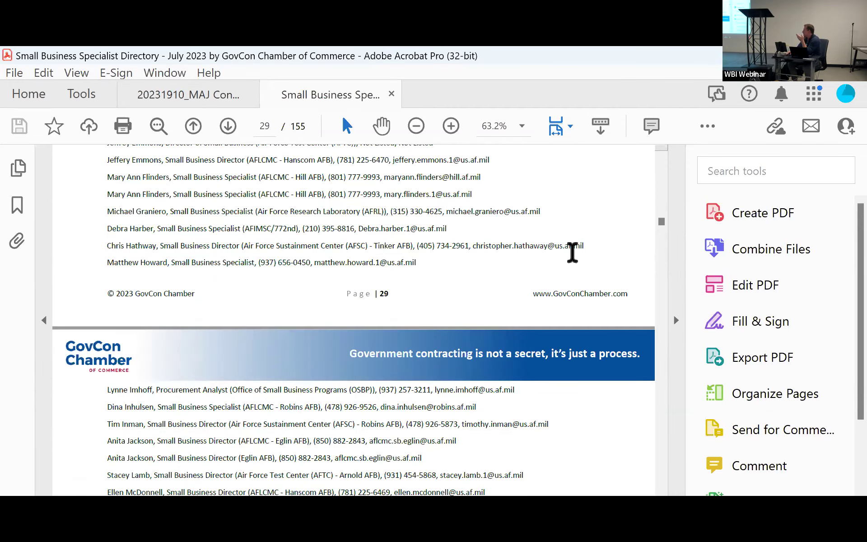
{"action": "scroll", "coordinate": [572, 253], "scroll_direction": "down", "scroll_amount": 5}
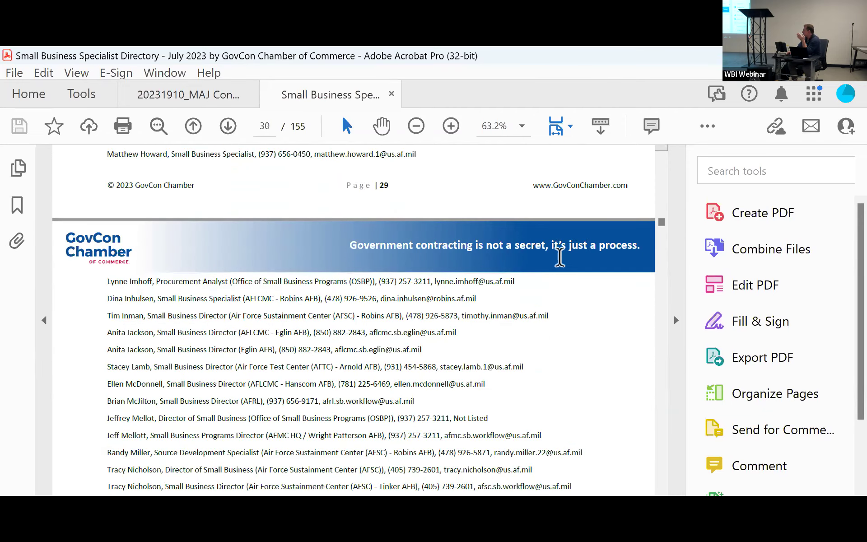
{"action": "scroll", "coordinate": [560, 267], "scroll_direction": "down", "scroll_amount": 3}
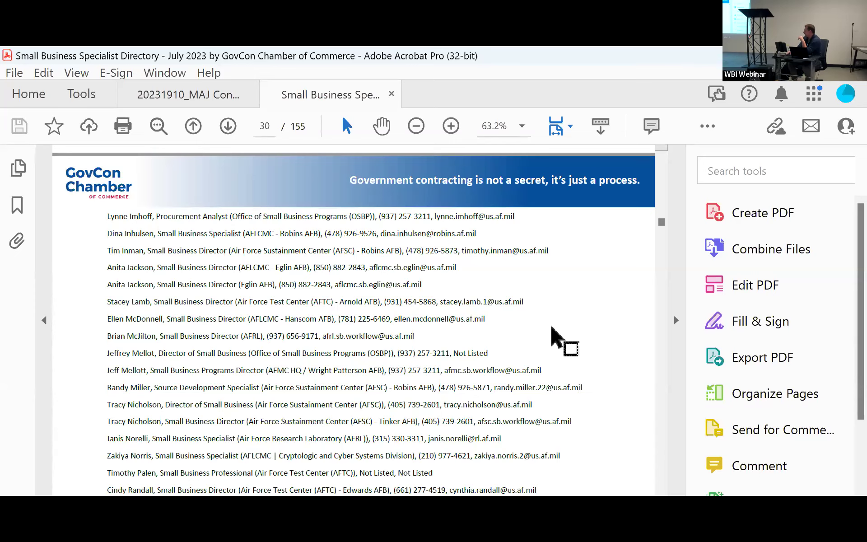
{"action": "scroll", "coordinate": [552, 328], "scroll_direction": "down", "scroll_amount": 2}
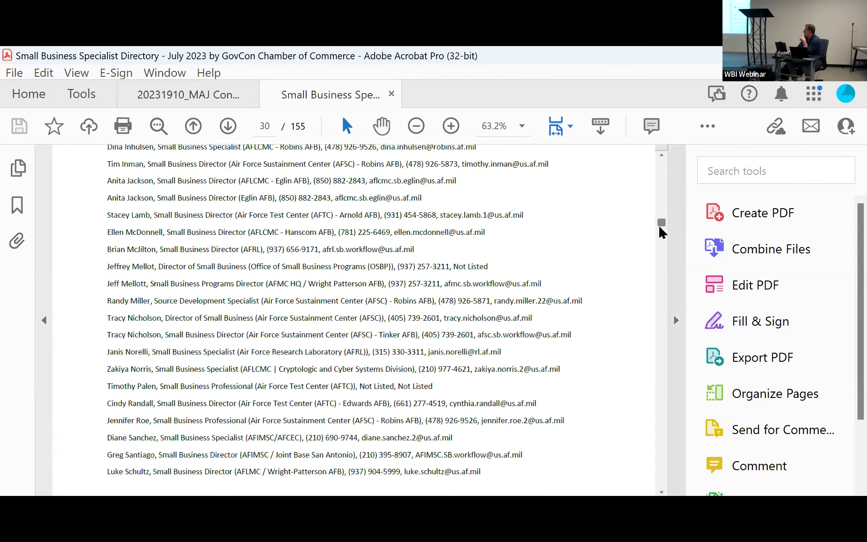
Return to the top of the directory and scroll into the agency table of contents
{"action": "left_click_drag", "start_coordinate": [662, 220], "coordinate": [667, 173]}
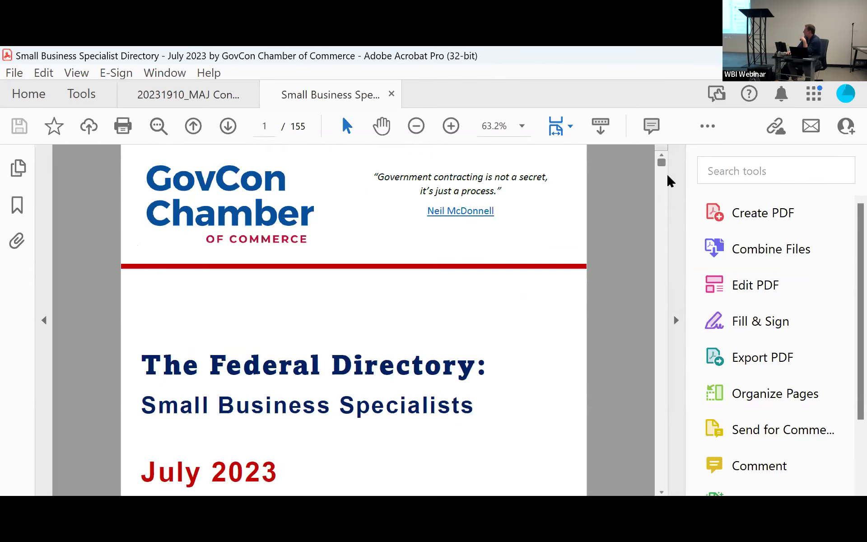
{"action": "scroll", "coordinate": [667, 175], "scroll_direction": "up", "scroll_amount": 1}
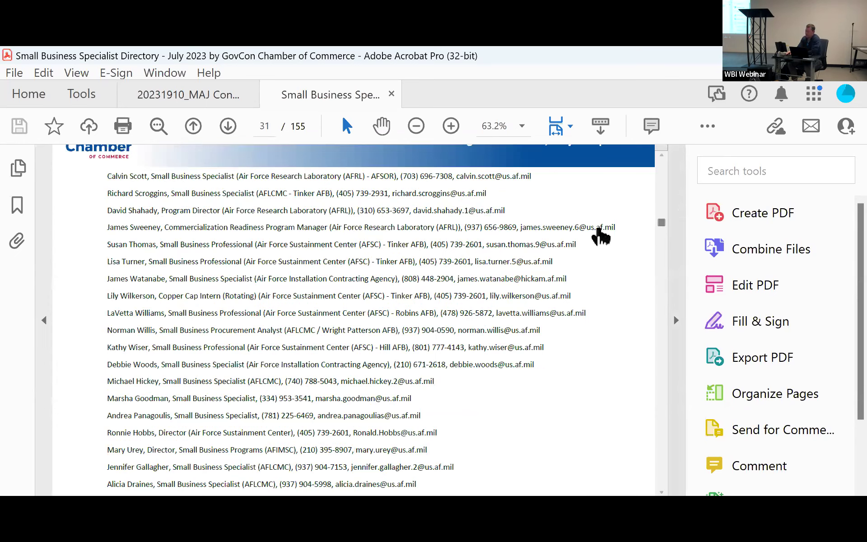
{"action": "left_click_drag", "start_coordinate": [660, 220], "coordinate": [658, 169]}
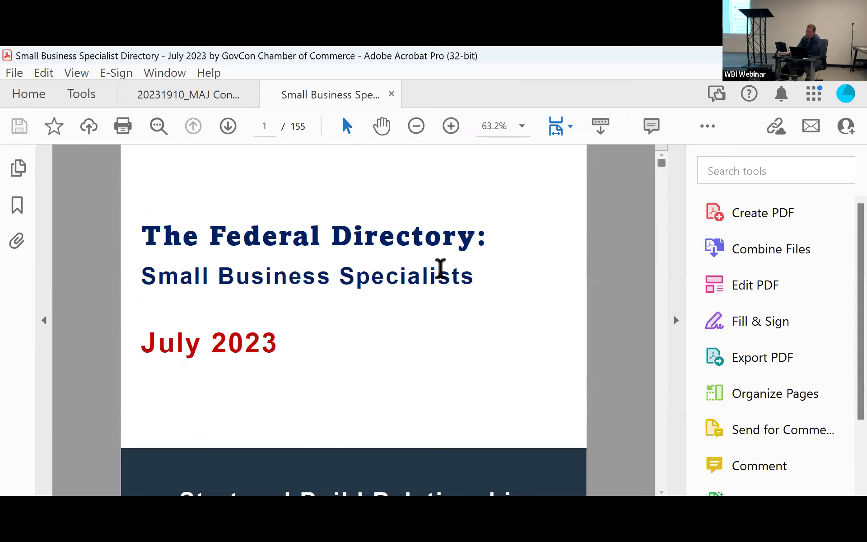
{"action": "scroll", "coordinate": [447, 271], "scroll_direction": "down", "scroll_amount": 10}
{"action": "scroll", "coordinate": [383, 279], "scroll_direction": "down", "scroll_amount": 4}
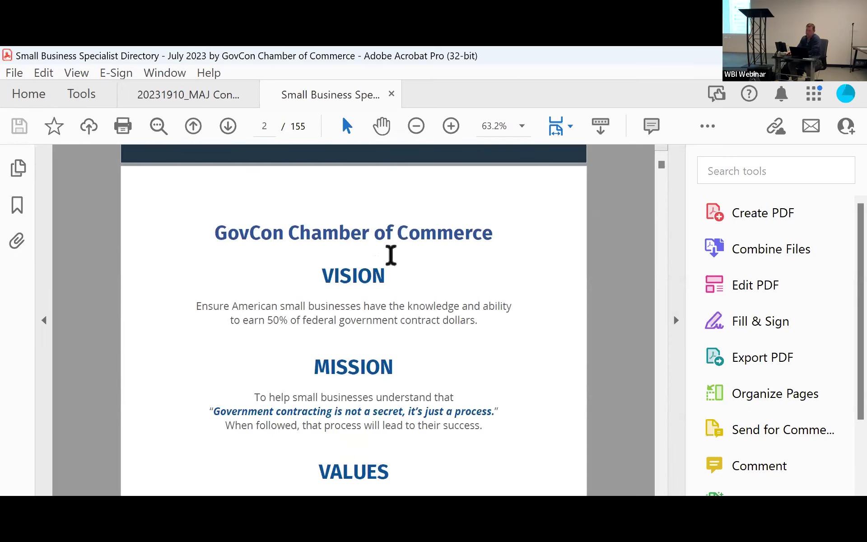
{"action": "scroll", "coordinate": [389, 251], "scroll_direction": "down", "scroll_amount": 4}
{"action": "scroll", "coordinate": [388, 251], "scroll_direction": "down", "scroll_amount": 20}
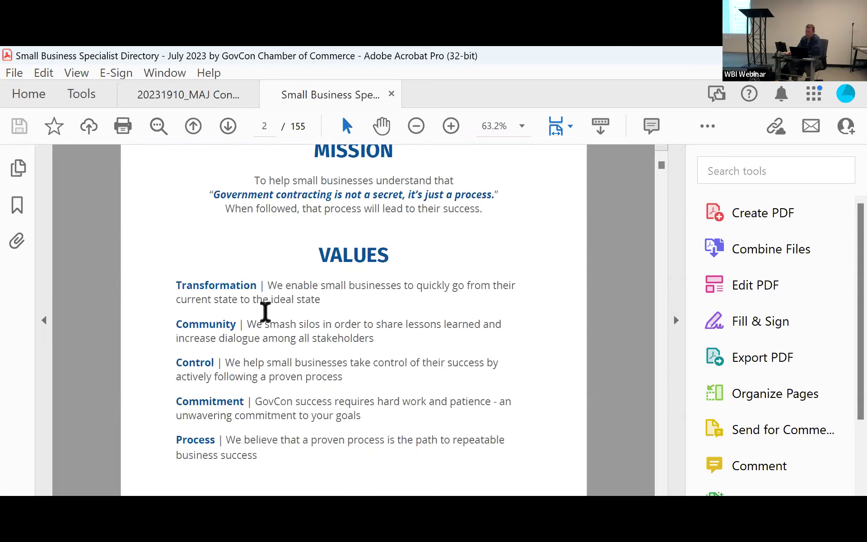
{"action": "scroll", "coordinate": [126, 332], "scroll_direction": "down", "scroll_amount": 20}
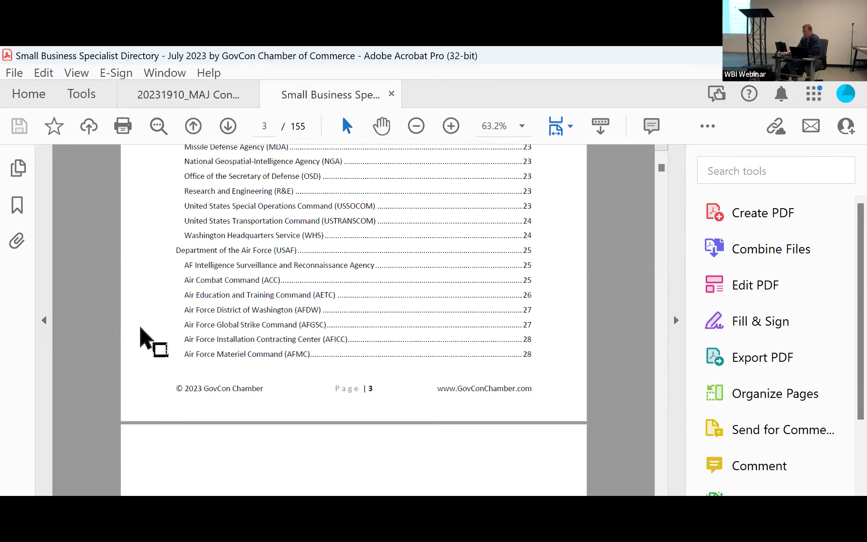
{"action": "scroll", "coordinate": [130, 316], "scroll_direction": "down", "scroll_amount": 20}
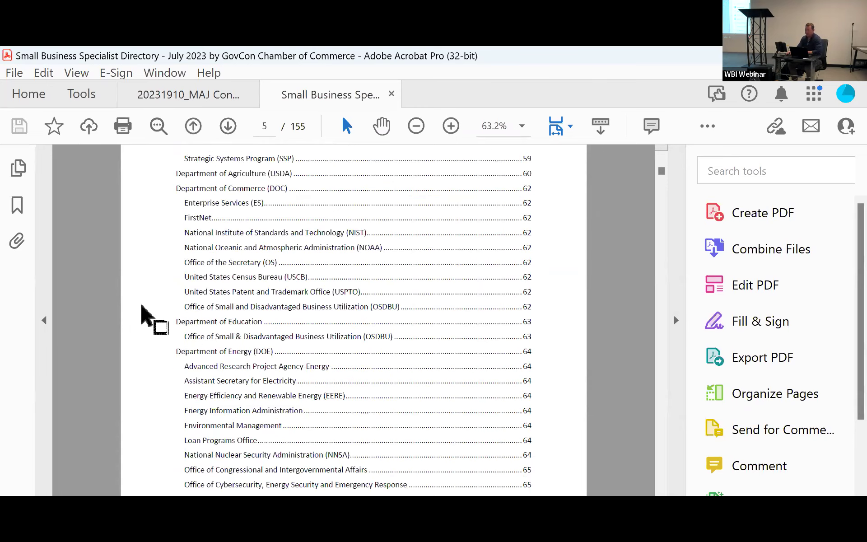
{"action": "scroll", "coordinate": [119, 328], "scroll_direction": "down", "scroll_amount": 5}
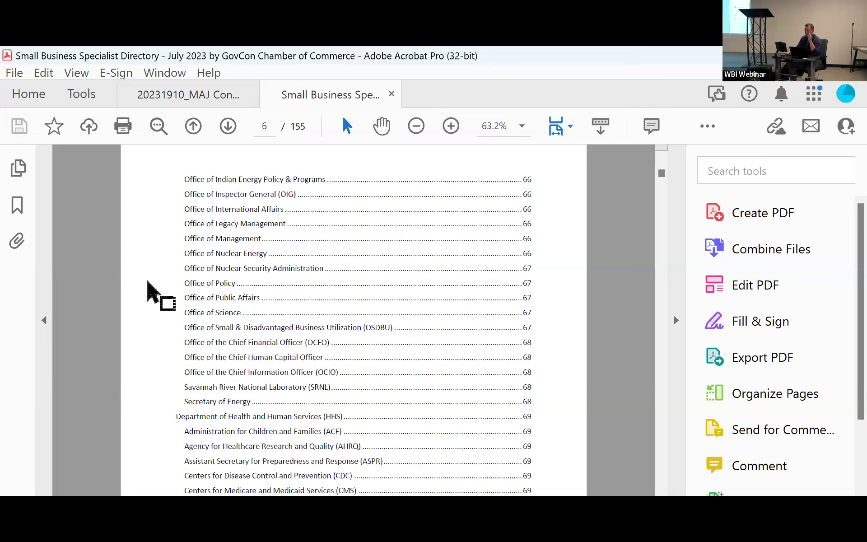
Continue through the contents and jump to the Ball Aerospace and Technologies contacts on page 112
{"action": "scroll", "coordinate": [145, 282], "scroll_direction": "down", "scroll_amount": 20}
{"action": "scroll", "coordinate": [141, 285], "scroll_direction": "down", "scroll_amount": 20}
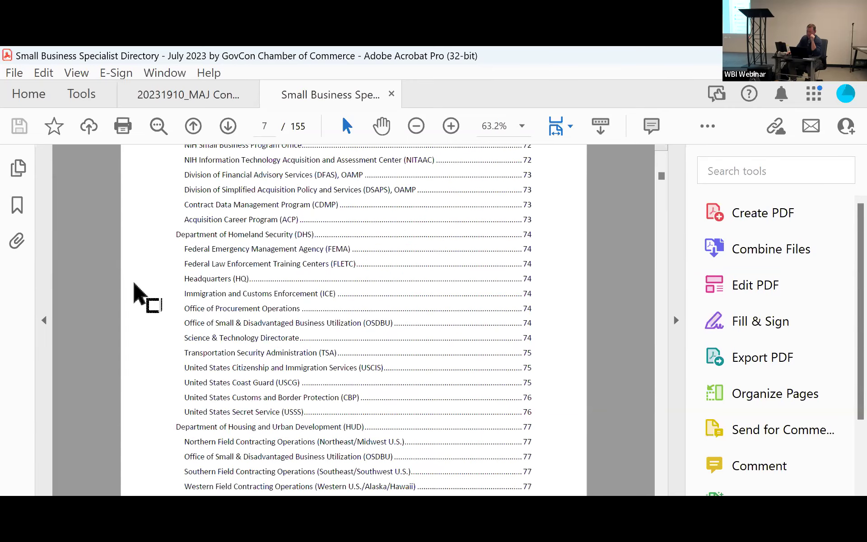
{"action": "scroll", "coordinate": [144, 295], "scroll_direction": "down", "scroll_amount": 20}
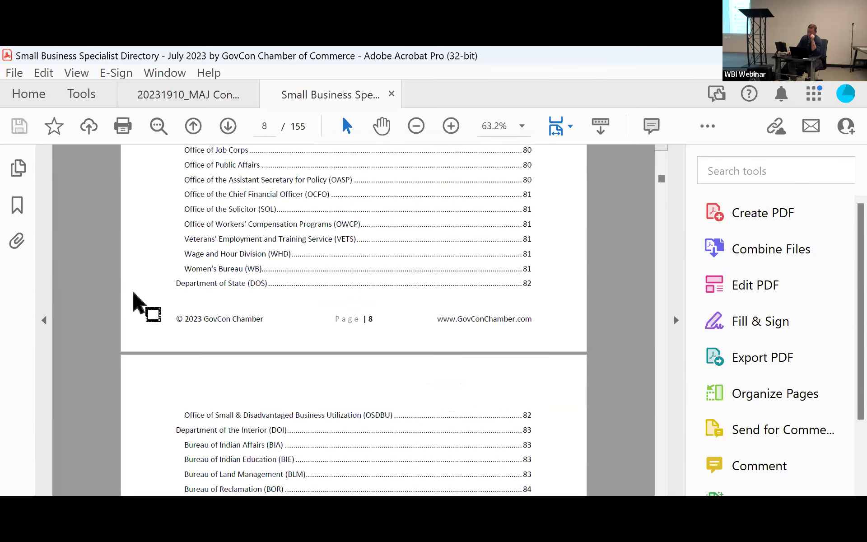
{"action": "scroll", "coordinate": [130, 293], "scroll_direction": "down", "scroll_amount": 20}
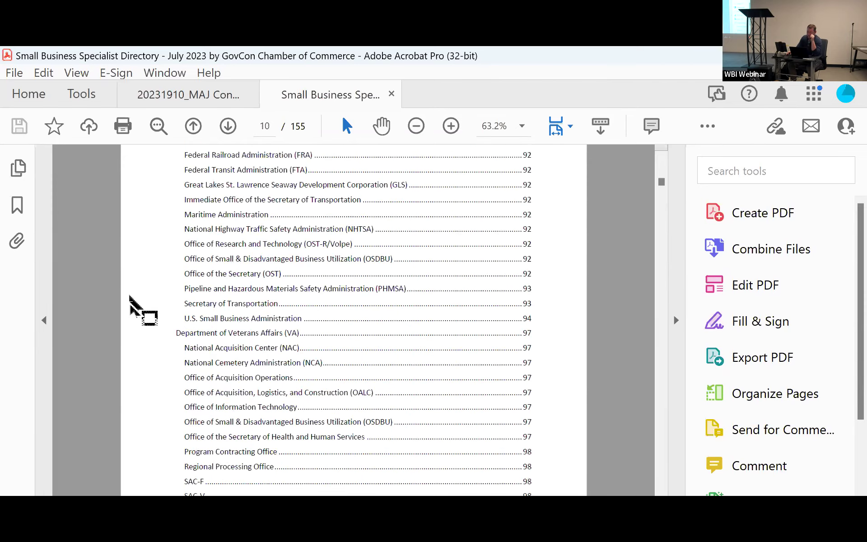
{"action": "scroll", "coordinate": [128, 311], "scroll_direction": "down", "scroll_amount": 12}
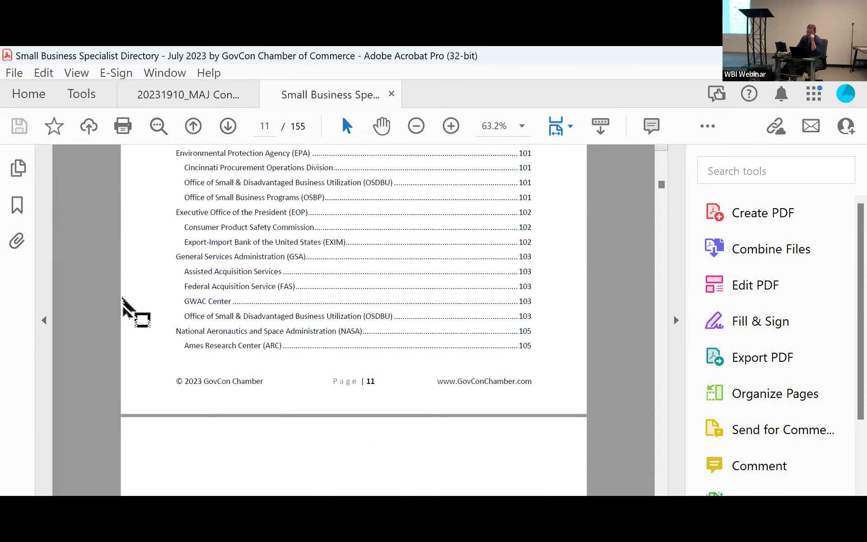
{"action": "scroll", "coordinate": [124, 296], "scroll_direction": "up", "scroll_amount": 20}
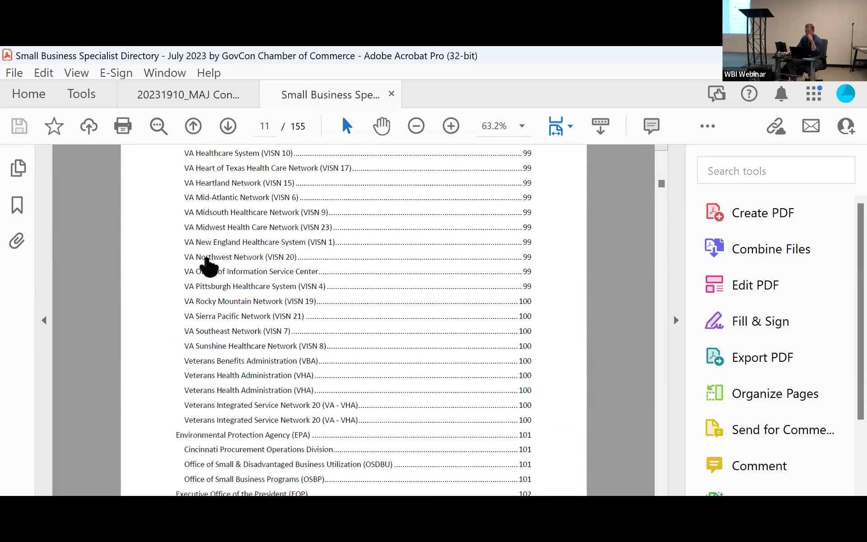
{"action": "scroll", "coordinate": [121, 247], "scroll_direction": "down", "scroll_amount": 10}
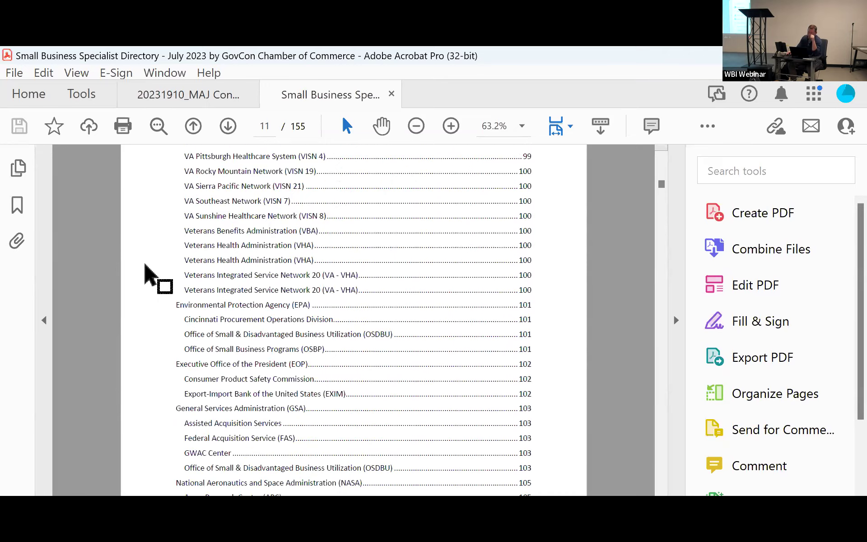
{"action": "scroll", "coordinate": [148, 273], "scroll_direction": "down", "scroll_amount": 15}
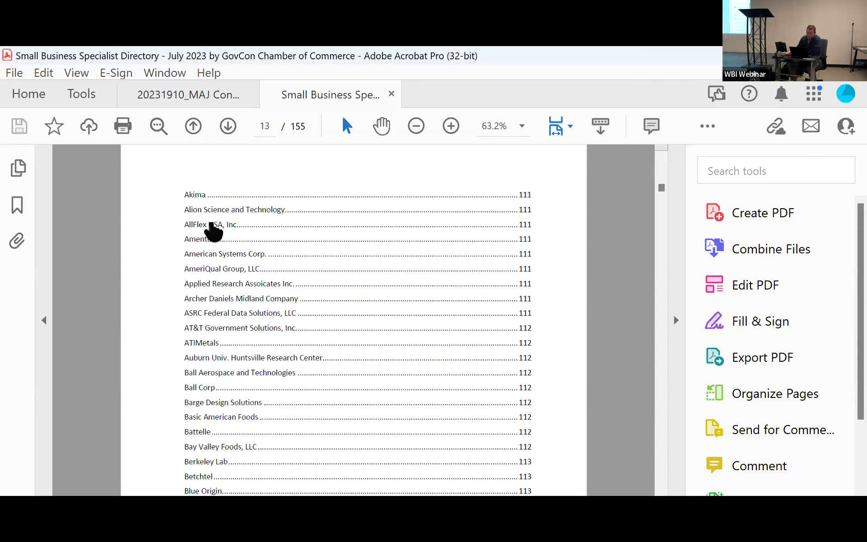
{"action": "scroll", "coordinate": [171, 312], "scroll_direction": "down", "scroll_amount": 3}
{"action": "left_click", "coordinate": [213, 327]}
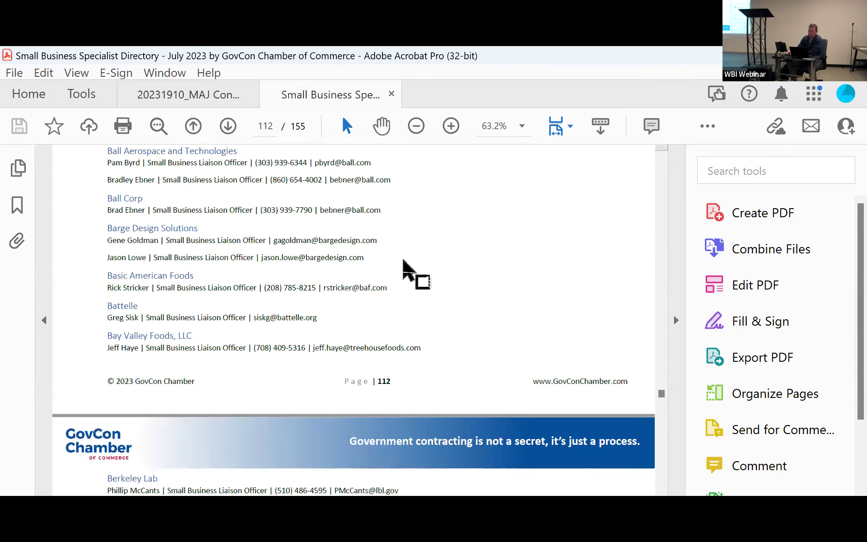